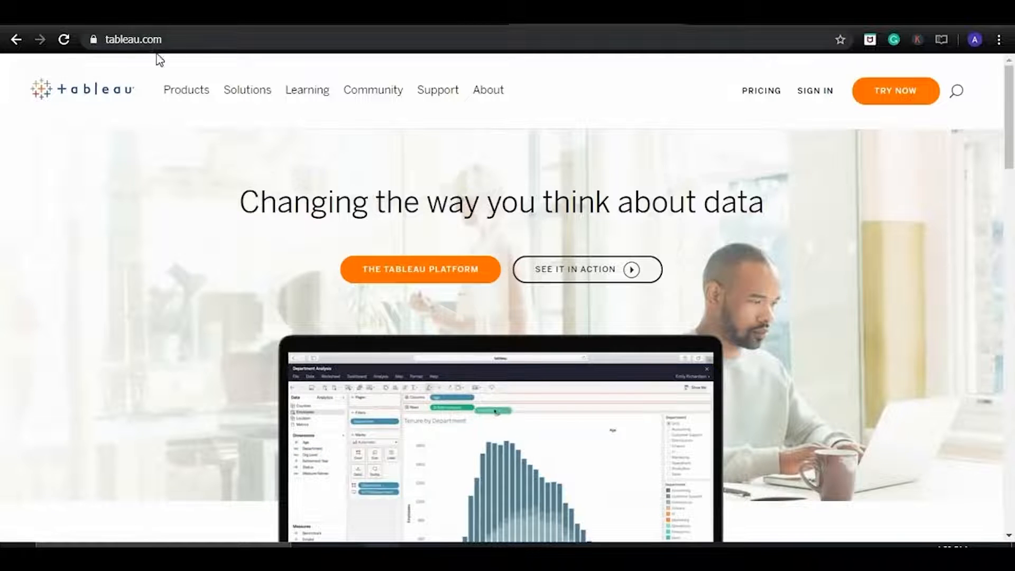
# Step: Go to the Tableau Desktop product page and download its free trial using the business e-mail already filled in
pyautogui.moveTo(188, 93)
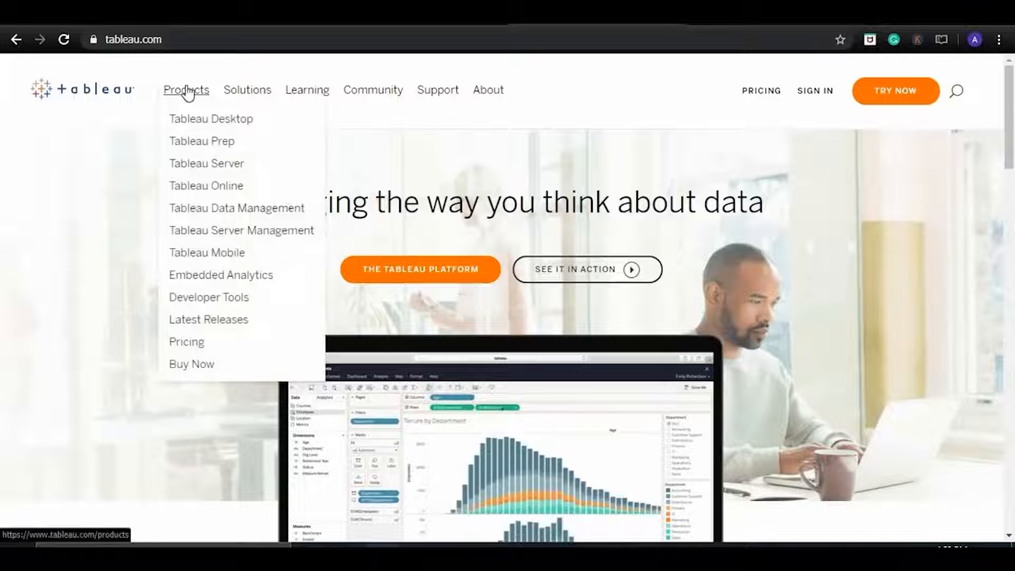
pyautogui.click(203, 125)
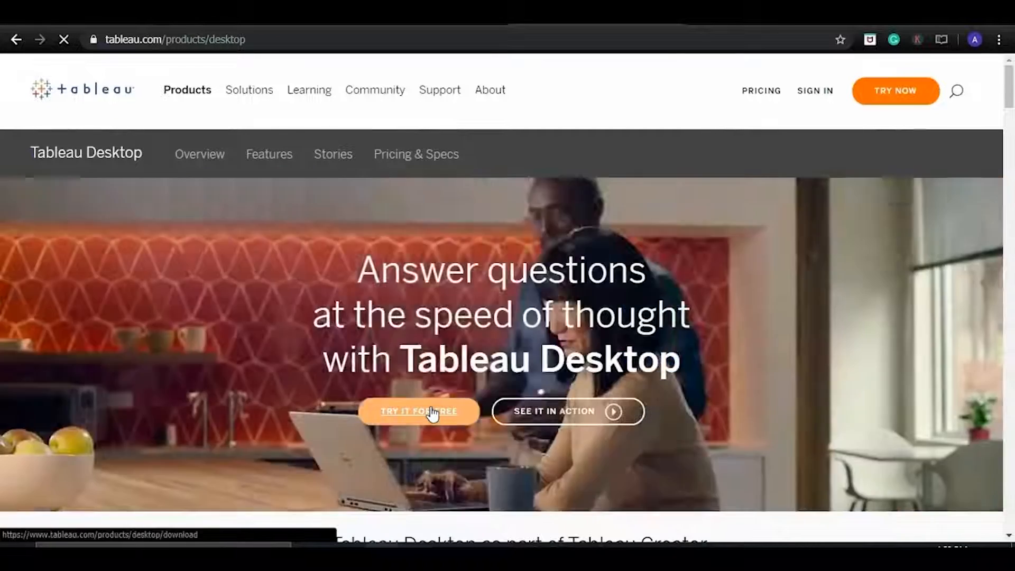
pyautogui.click(431, 411)
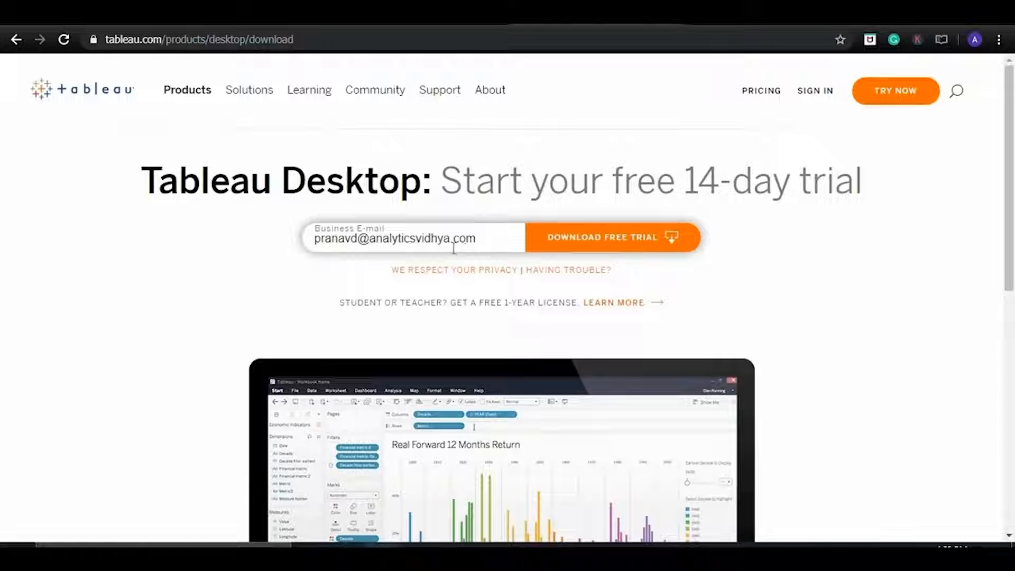
pyautogui.click(612, 238)
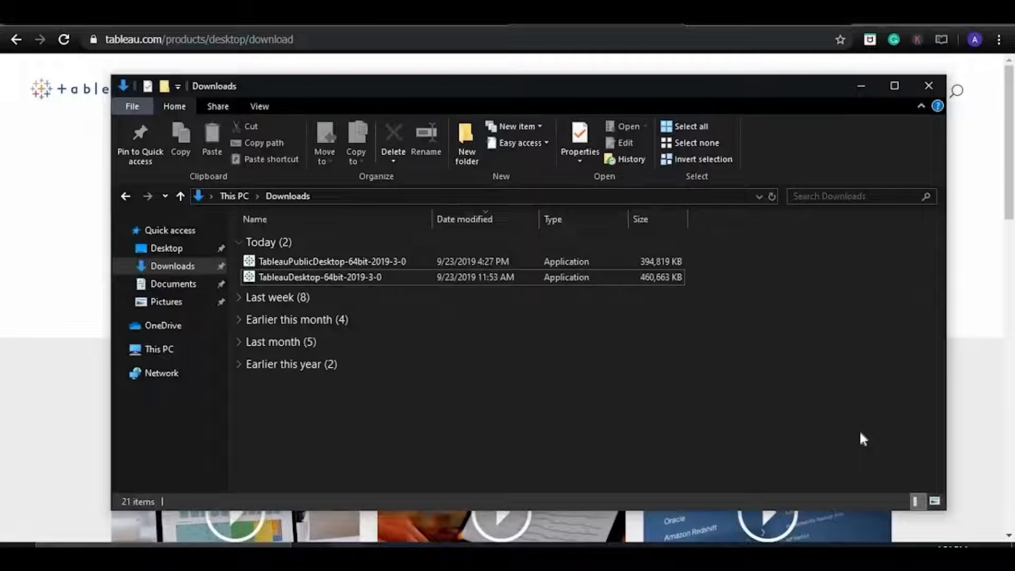
# Step: Run the TableauDesktop-64bit-2019-3-0 installer, accepting the license terms and opting out of usage data sharing, and start the installation
pyautogui.click(360, 280)
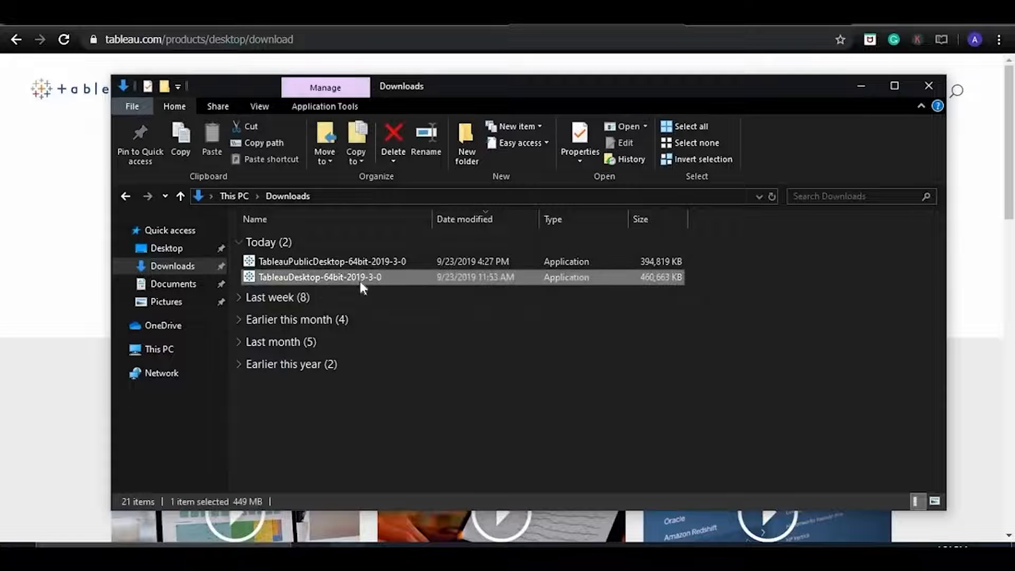
pyautogui.doubleClick(360, 281)
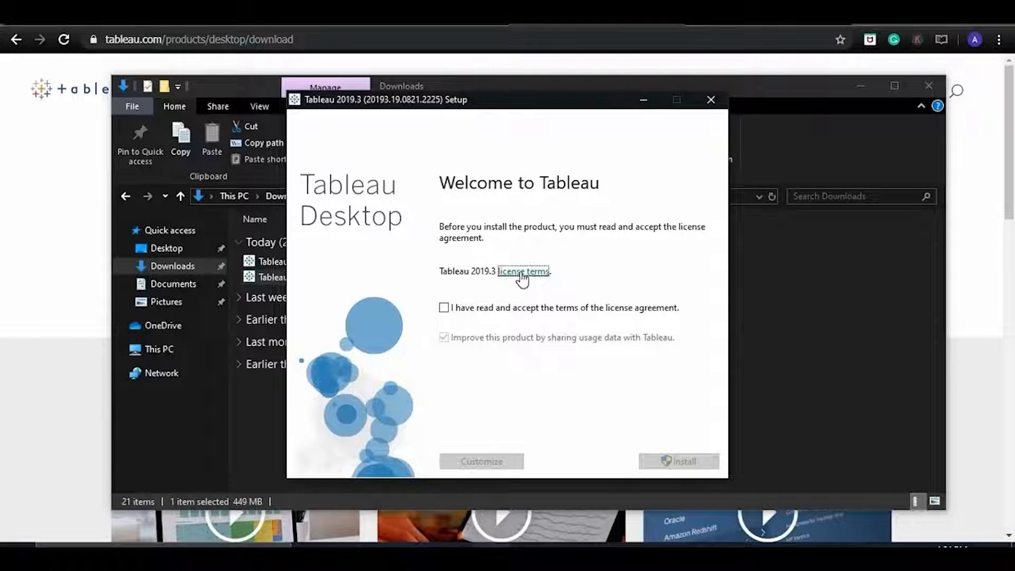
pyautogui.click(445, 308)
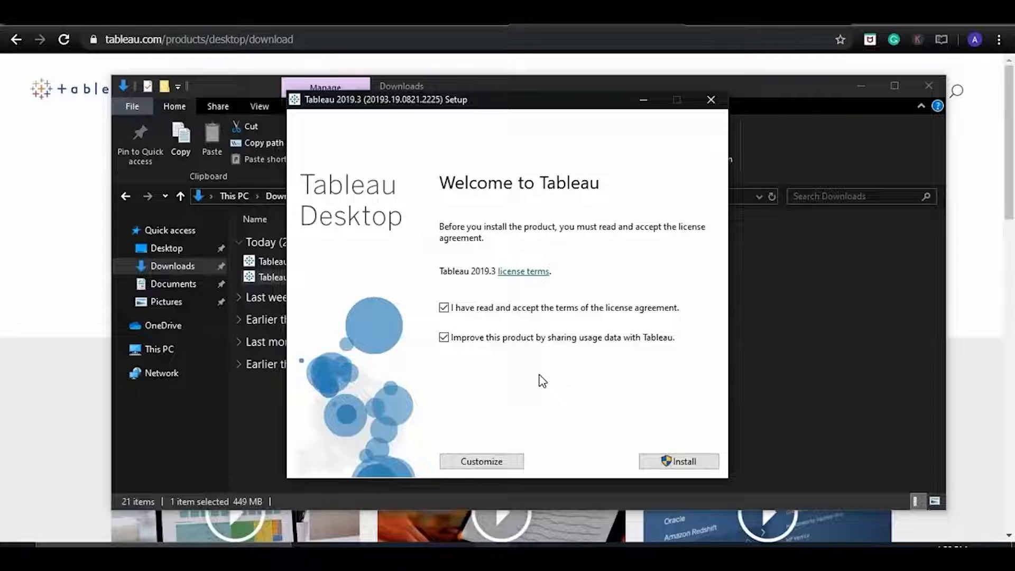
pyautogui.click(444, 341)
pyautogui.click(688, 463)
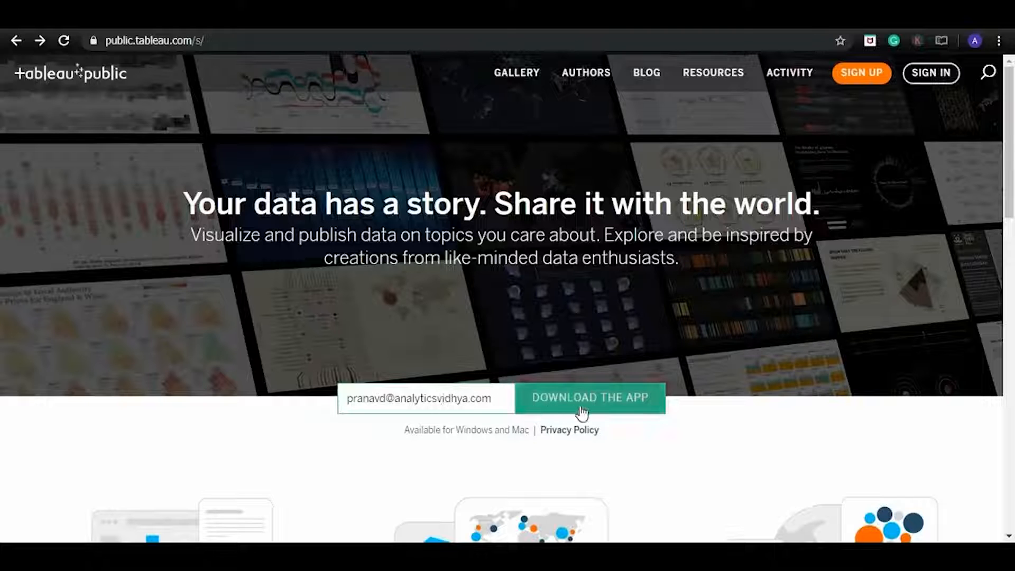
# Step: Download the Tableau Public app and install it from TableauPublicDesktop-64bit-2019-3-0, accepting the license terms and opting out of usage data sharing
pyautogui.click(581, 412)
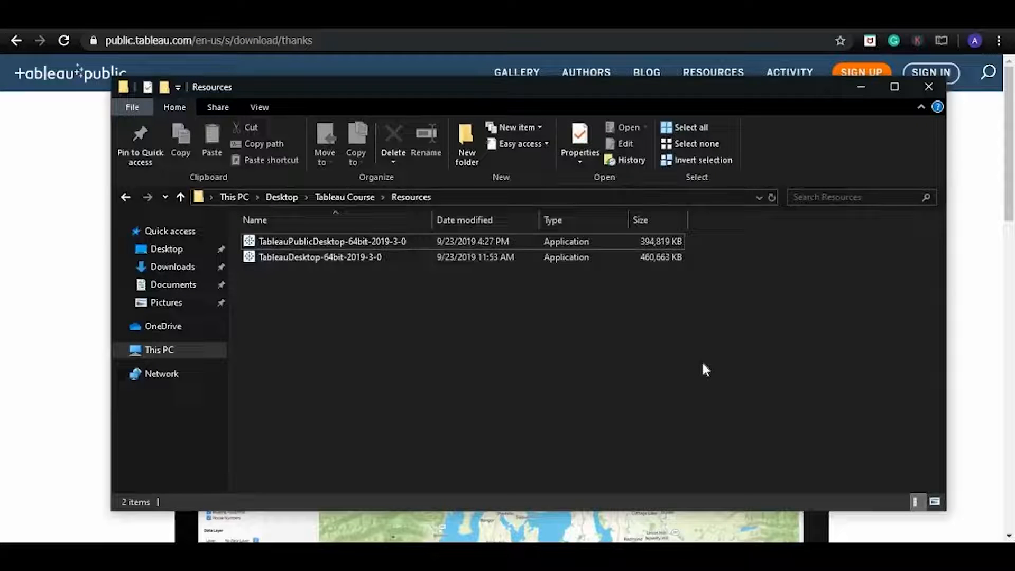
pyautogui.doubleClick(356, 241)
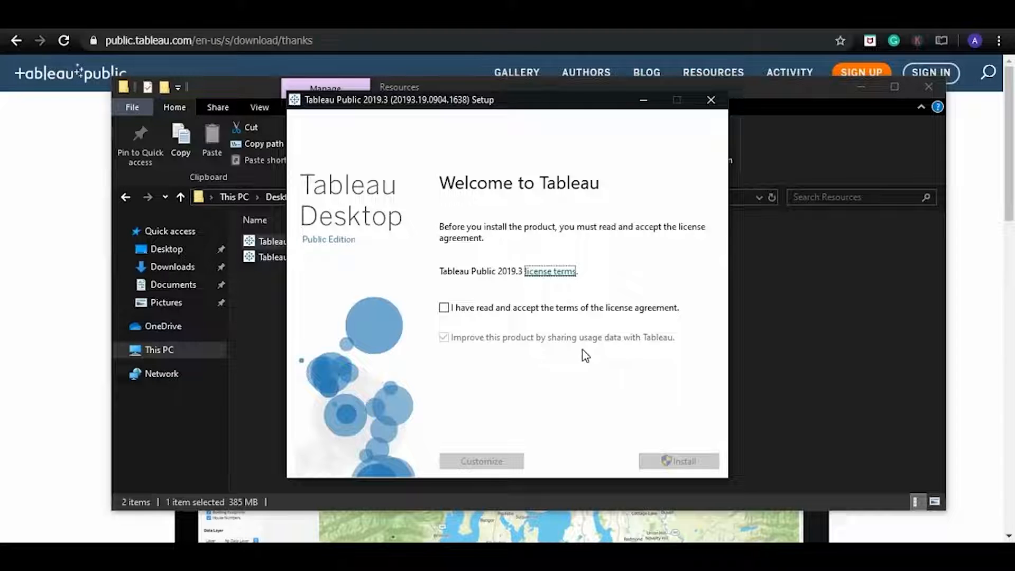
pyautogui.click(507, 313)
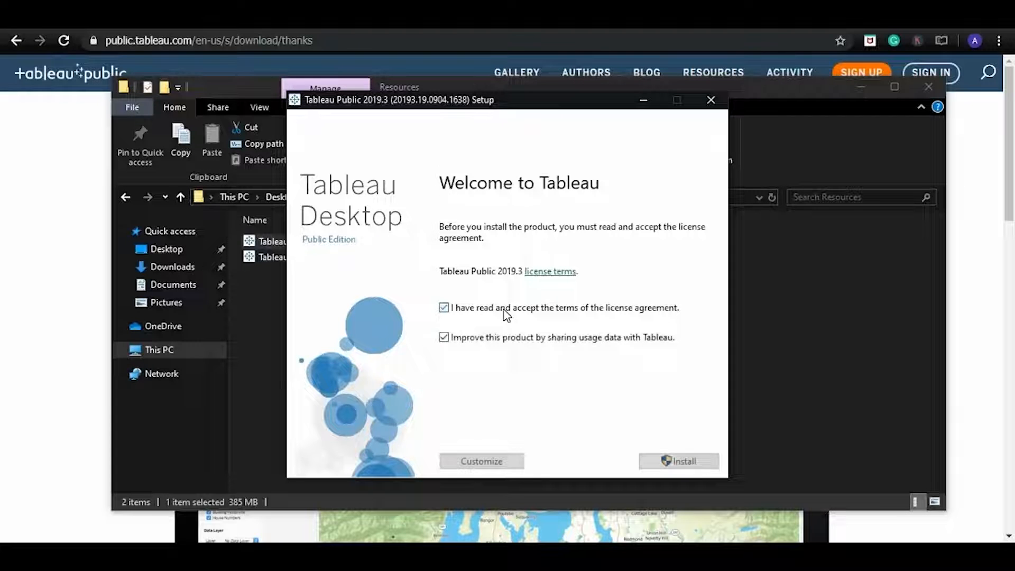
pyautogui.click(490, 342)
pyautogui.click(684, 461)
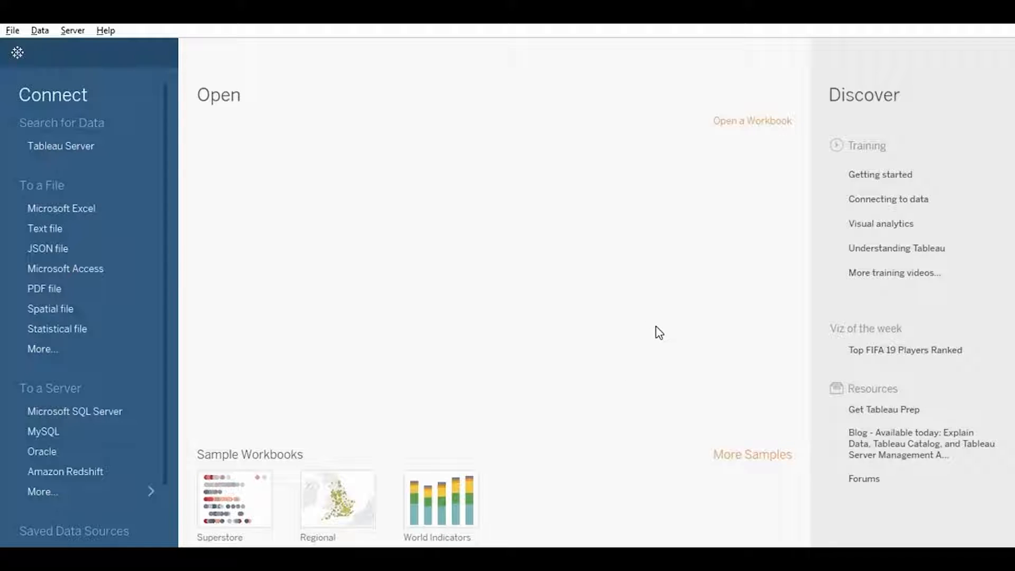
pyautogui.click(72, 100)
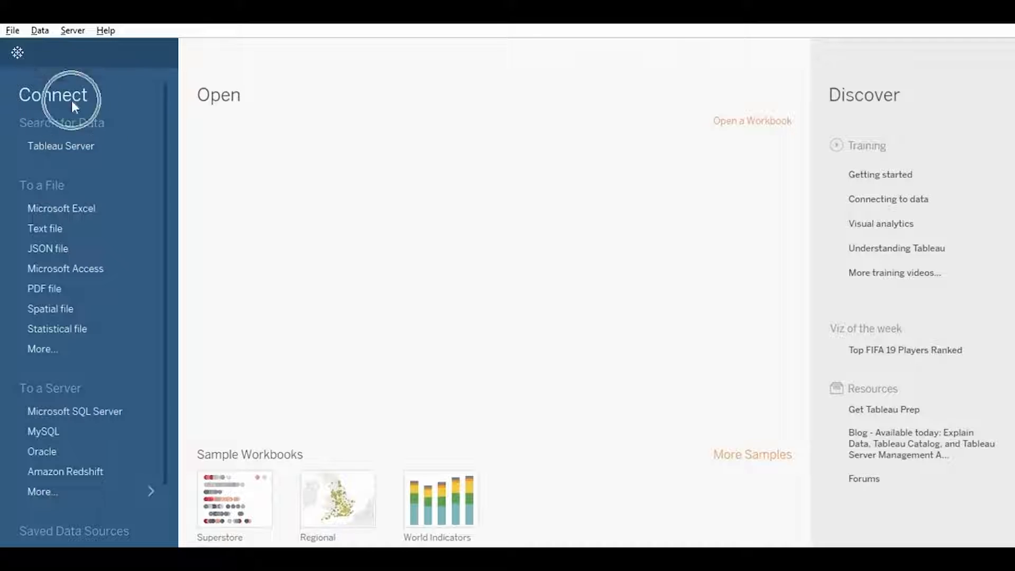
pyautogui.click(870, 98)
pyautogui.click(55, 91)
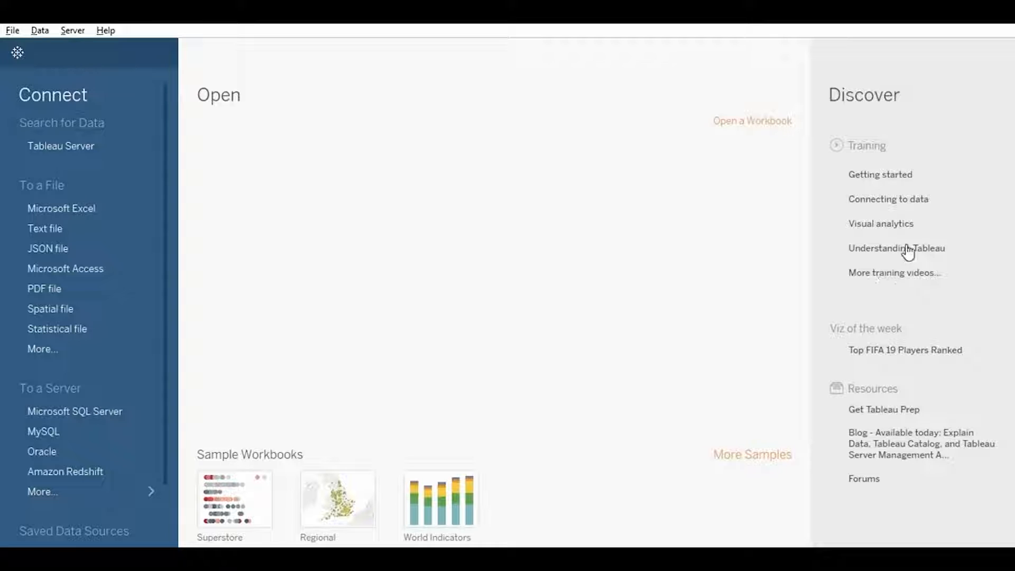
pyautogui.click(878, 106)
# Step: Open the saved World Indicators data source, view its data table on the Data Source page, and return to Sheet 2
pyautogui.scroll(-3, 149, 386)
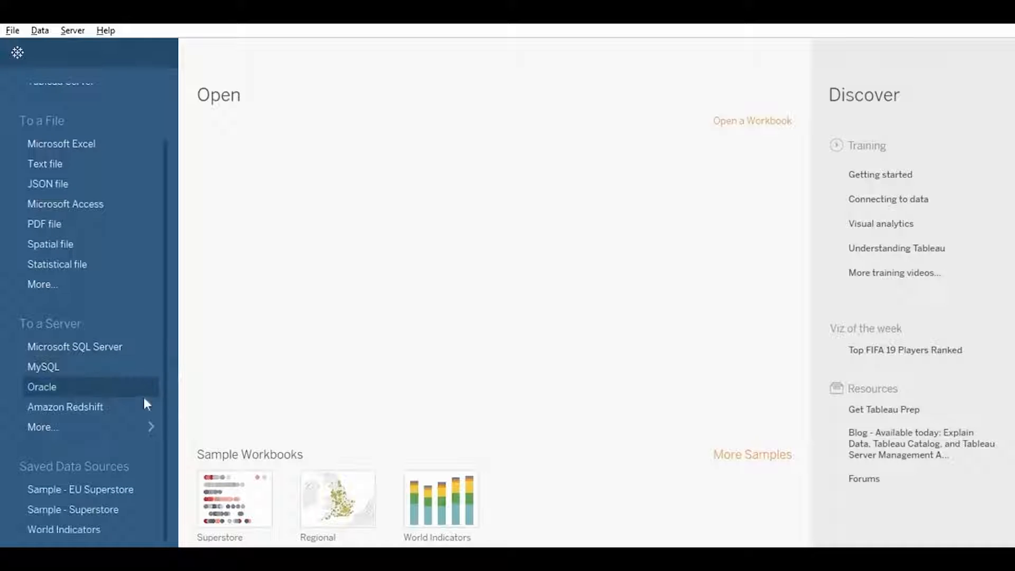
pyautogui.click(86, 534)
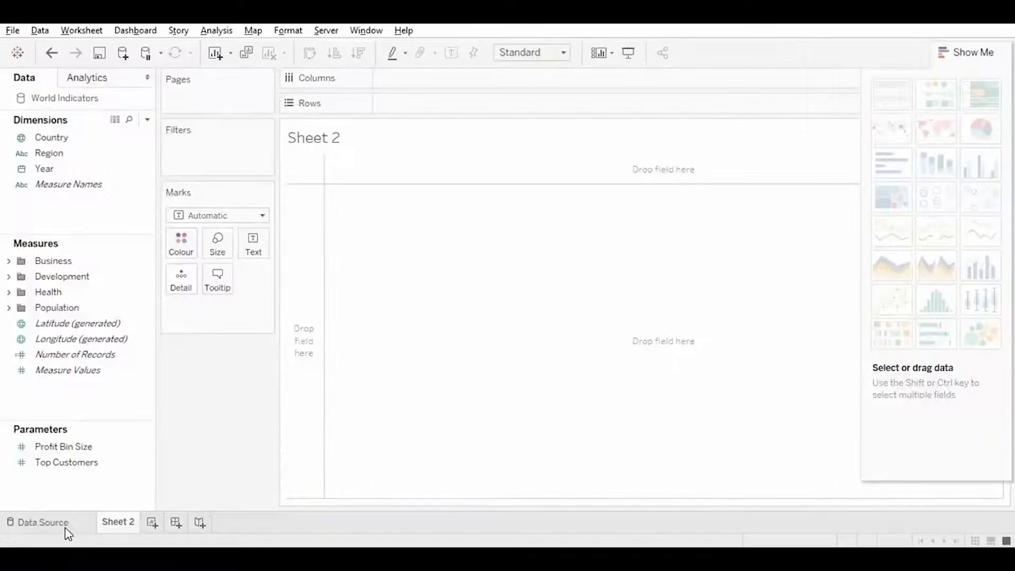
pyautogui.click(74, 526)
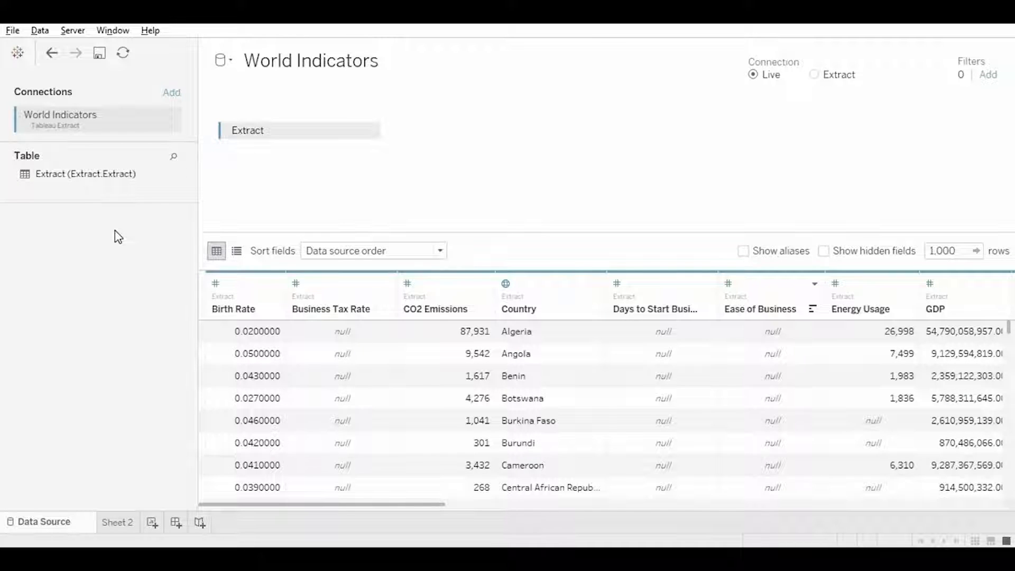
pyautogui.click(118, 522)
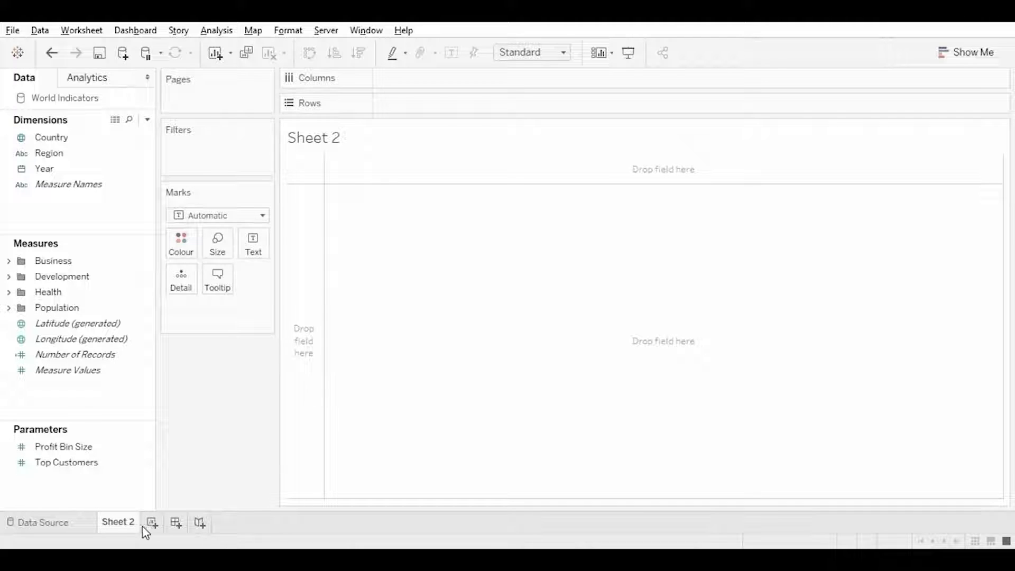
pyautogui.moveTo(127, 524)
pyautogui.click(85, 33)
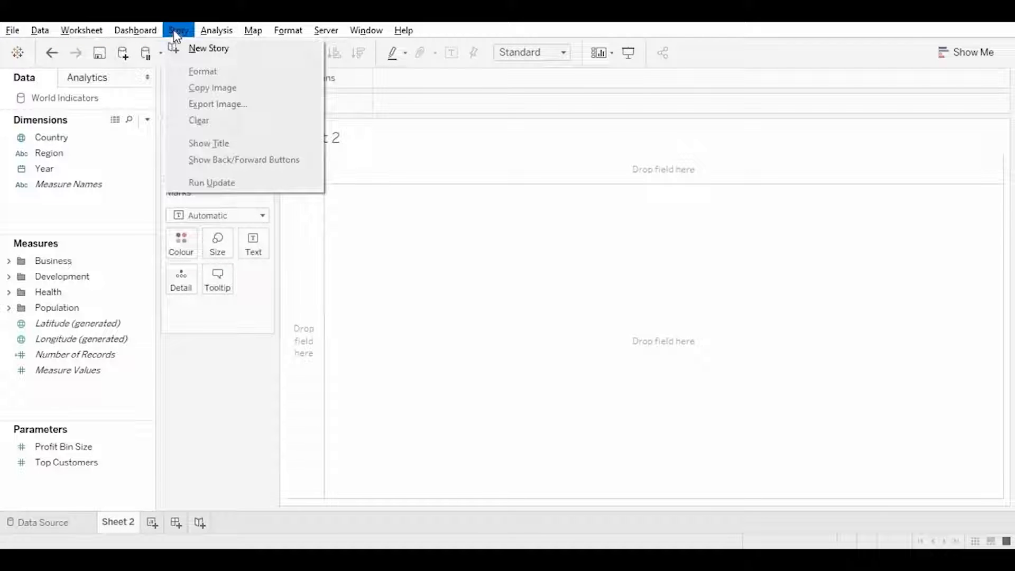
pyautogui.moveTo(259, 36)
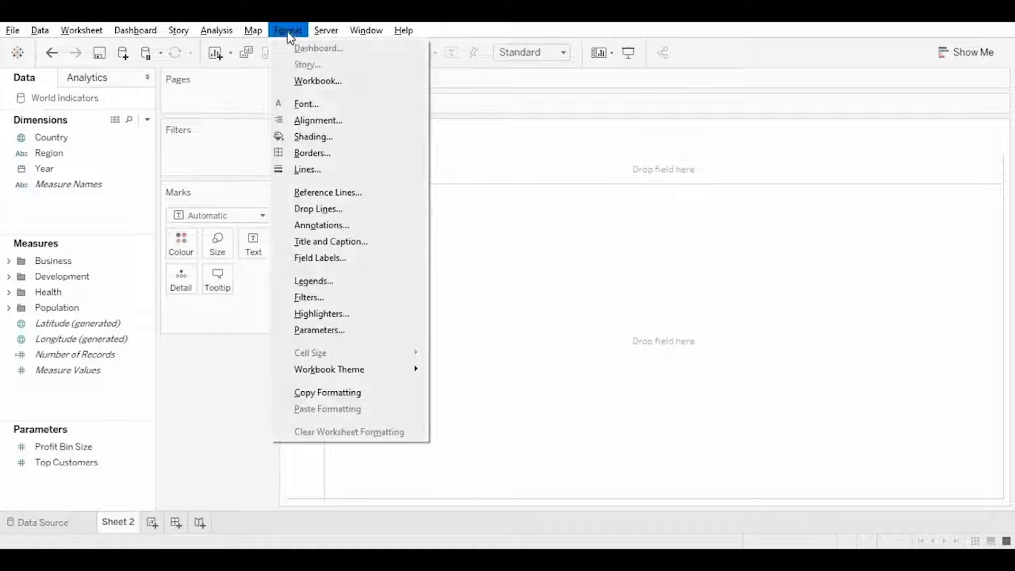
pyautogui.moveTo(324, 41)
pyautogui.click(59, 85)
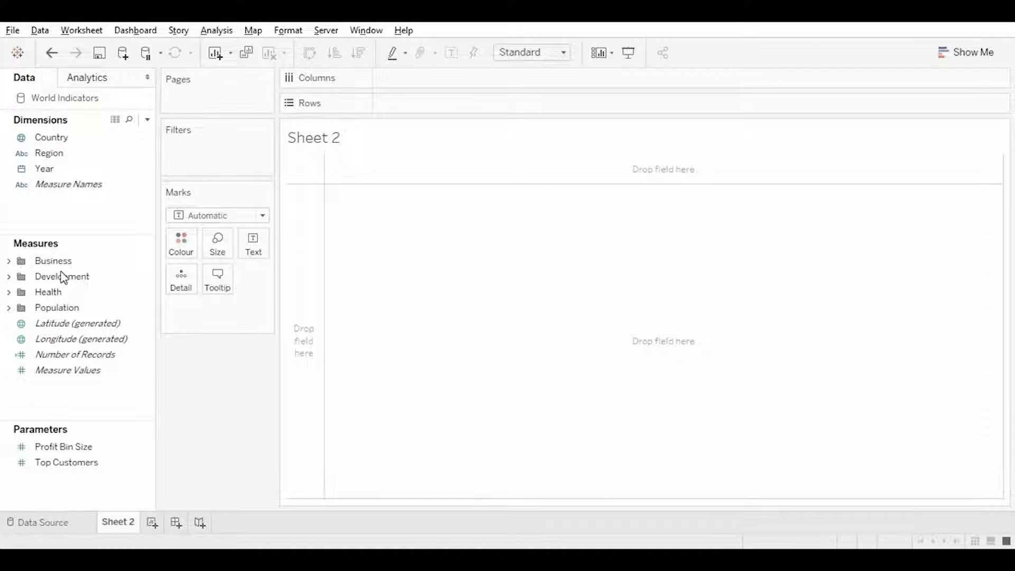
pyautogui.click(50, 249)
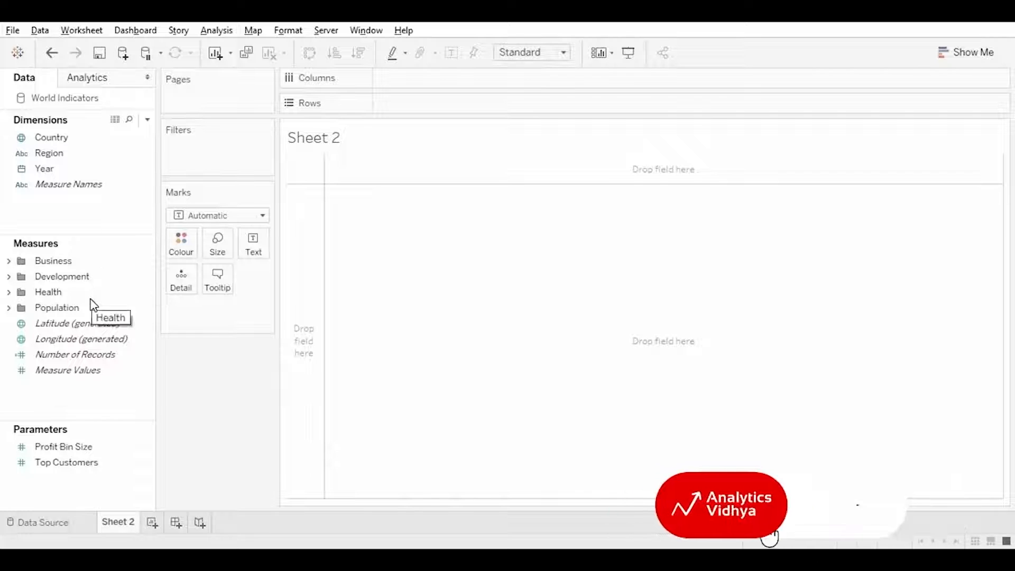
pyautogui.click(127, 376)
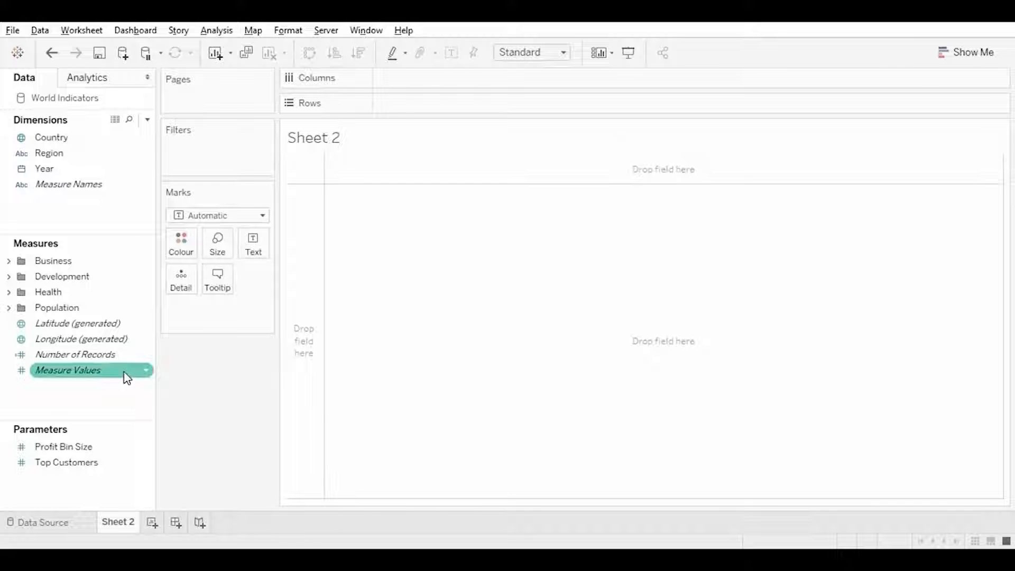
pyautogui.click(125, 169)
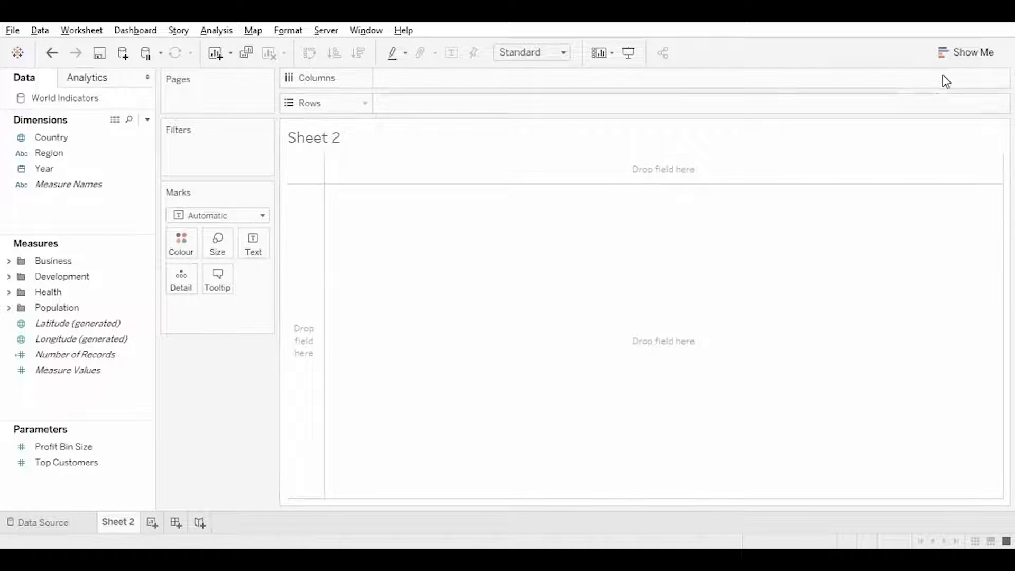
# Step: Look at the chart types offered by Show Me, showing and hiding them twice
pyautogui.click(973, 52)
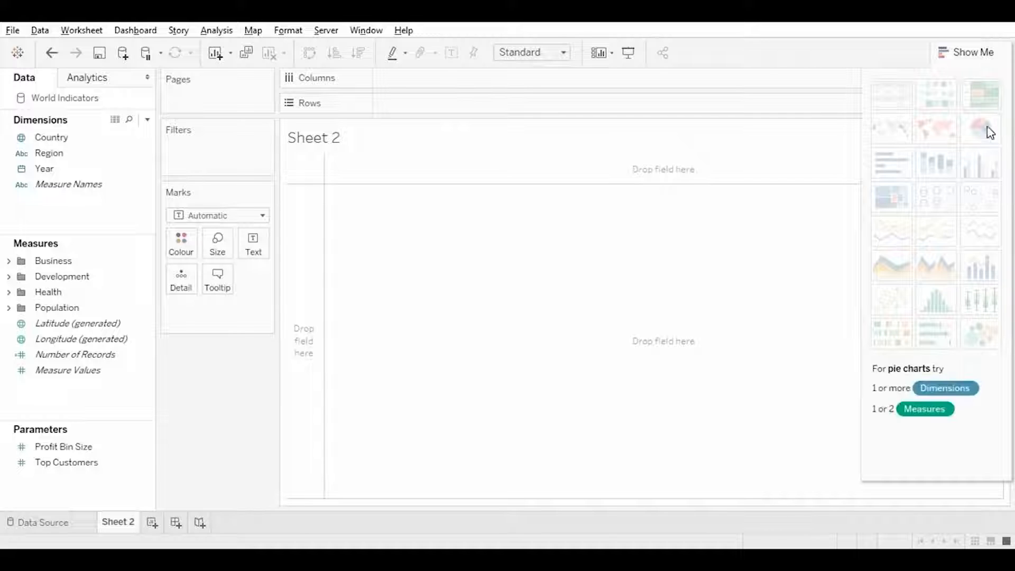
pyautogui.click(975, 51)
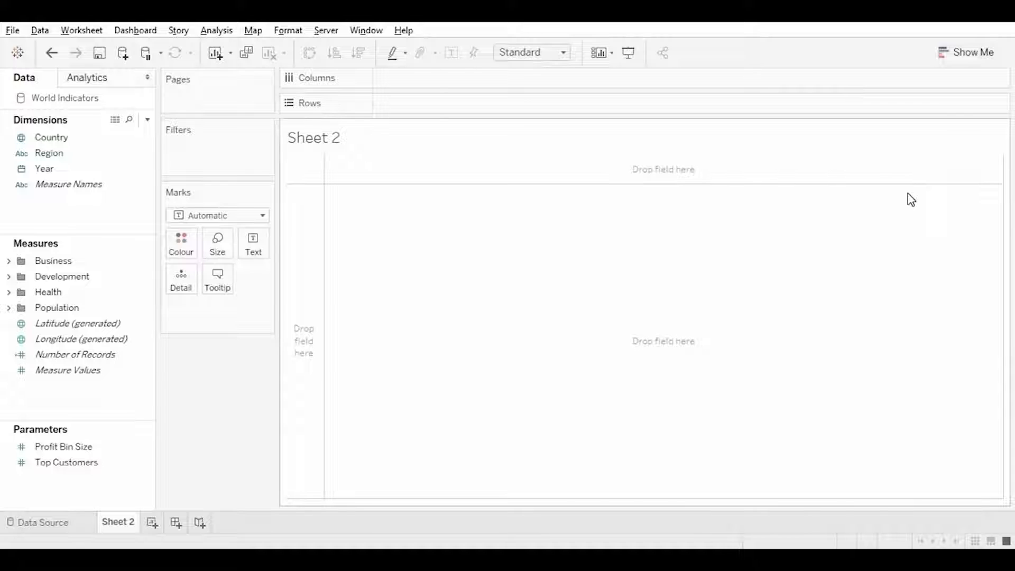
pyautogui.hotkey('ctrl', '1')
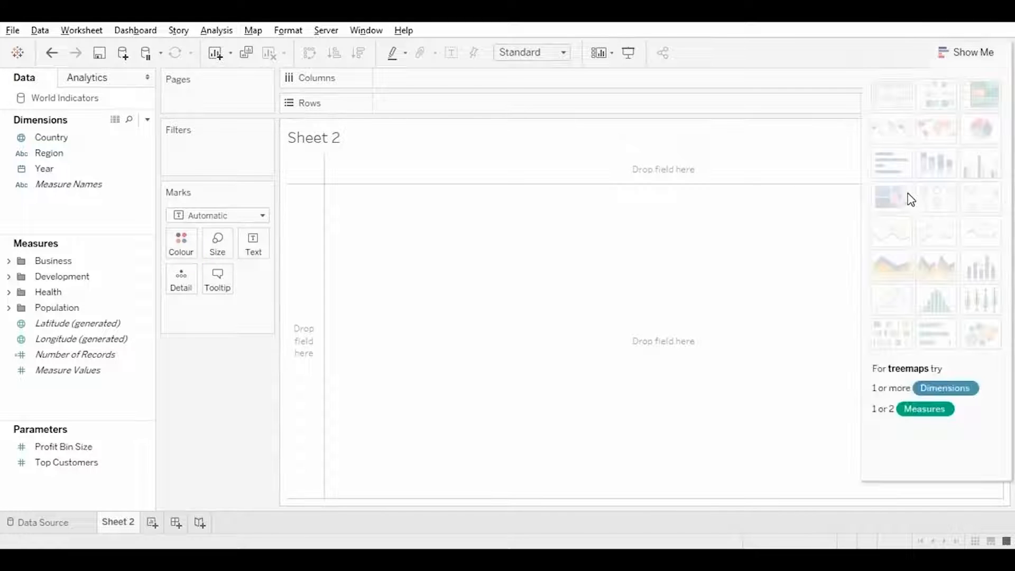
pyautogui.hotkey('ctrl', '1')
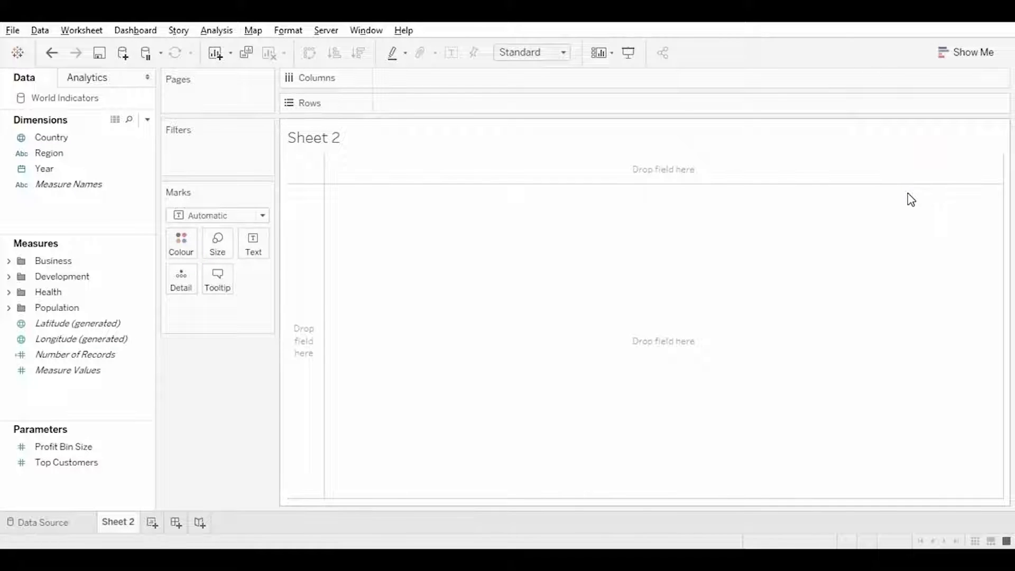
# Step: Create a horizontal bar chart of Birth Rate from the Population measures by Region with Show Me, and hide Show Me
pyautogui.hotkey('ctrl', '1')
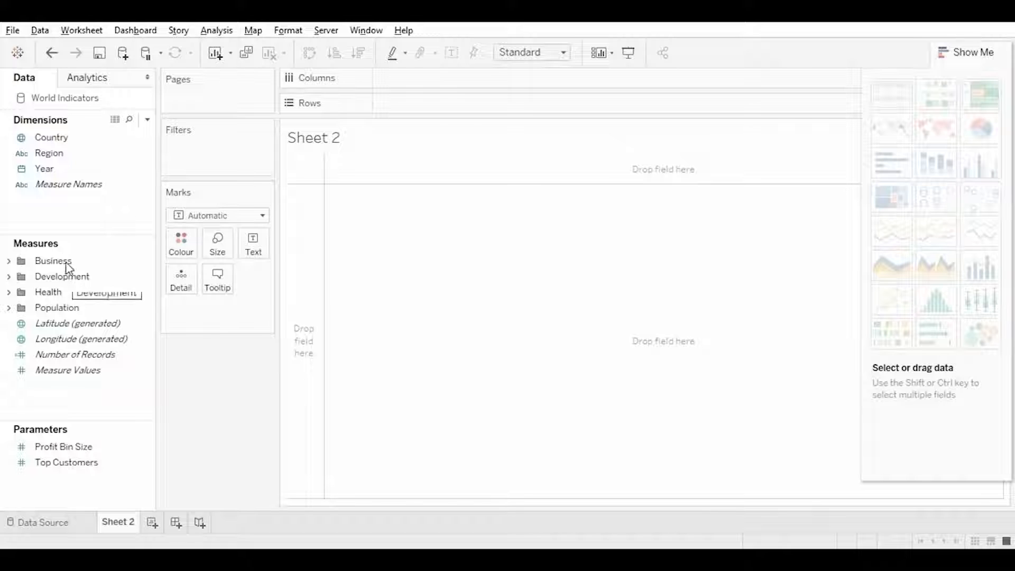
pyautogui.click(55, 168)
pyautogui.click(53, 154)
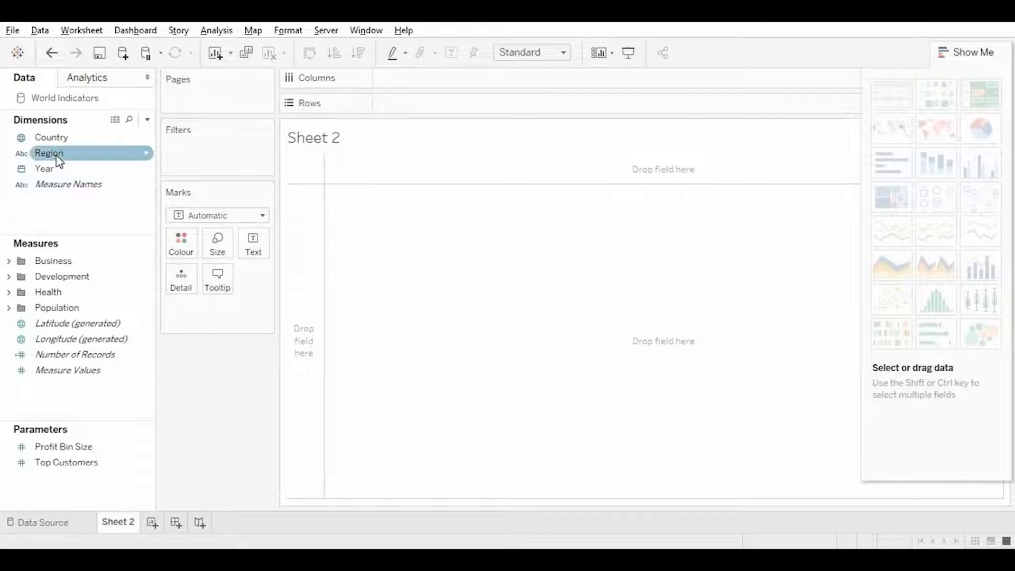
pyautogui.click(9, 309)
pyautogui.click(68, 324)
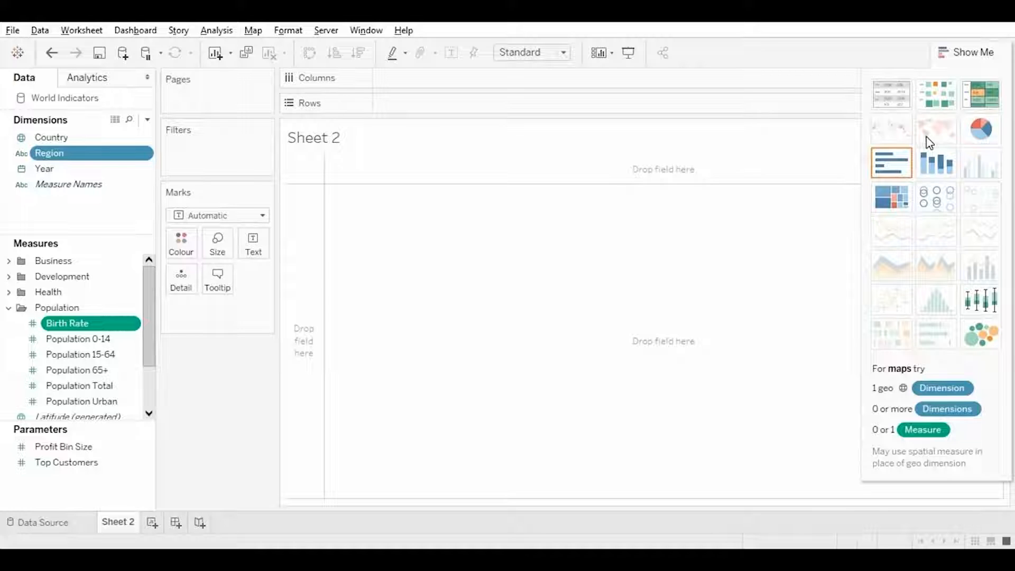
pyautogui.click(899, 167)
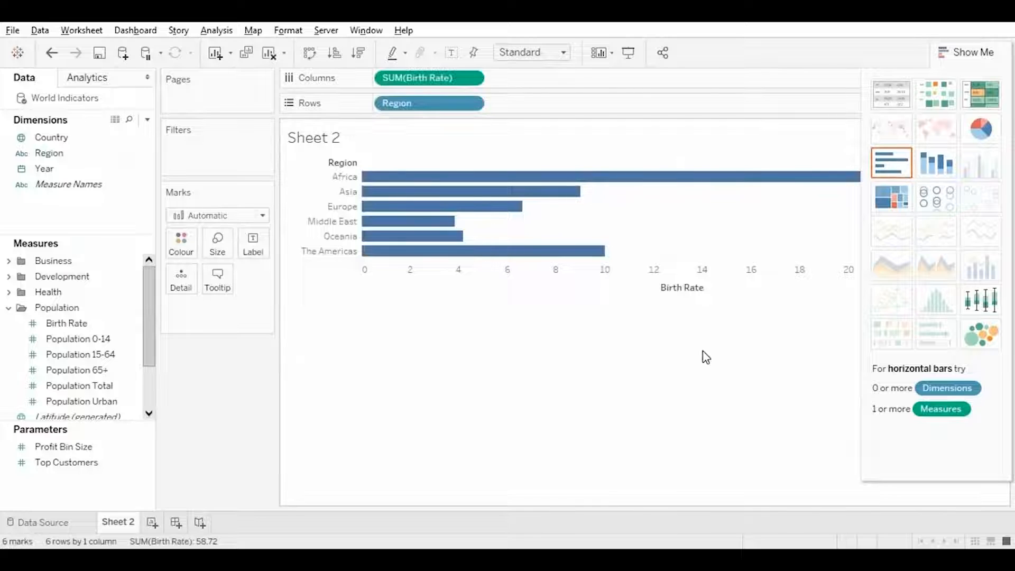
pyautogui.click(975, 60)
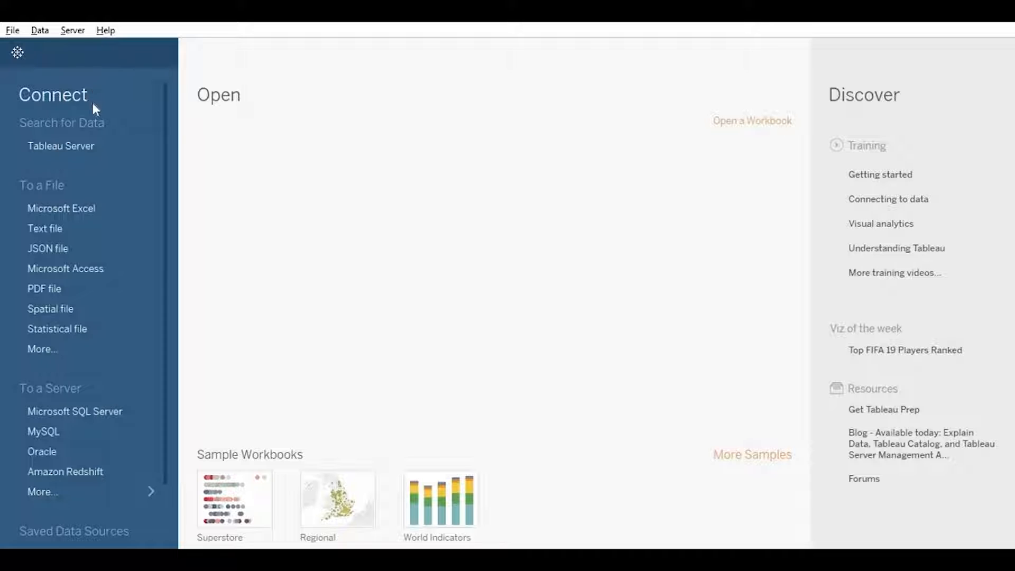
pyautogui.click(69, 224)
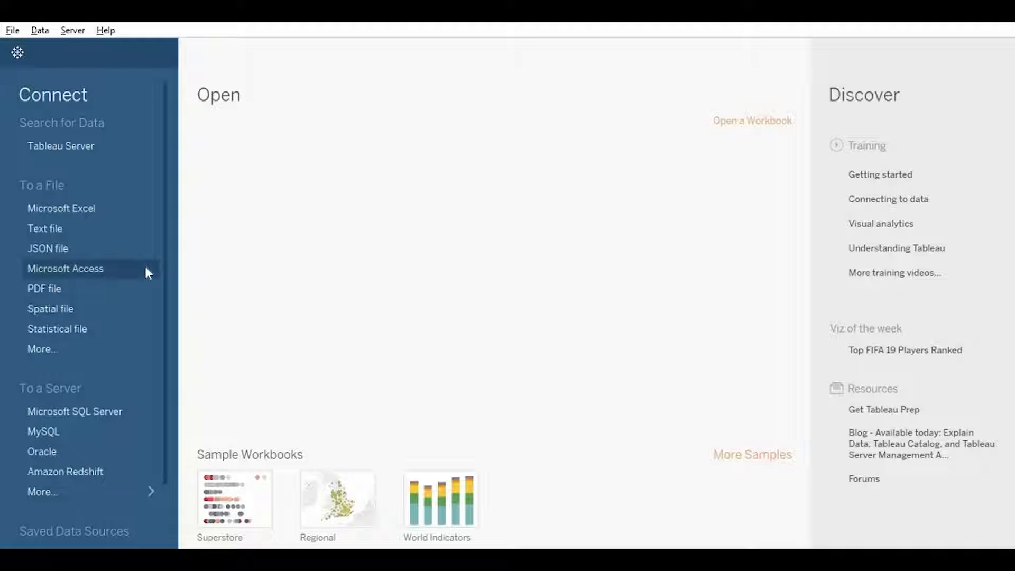
pyautogui.scroll(-1, 148, 273)
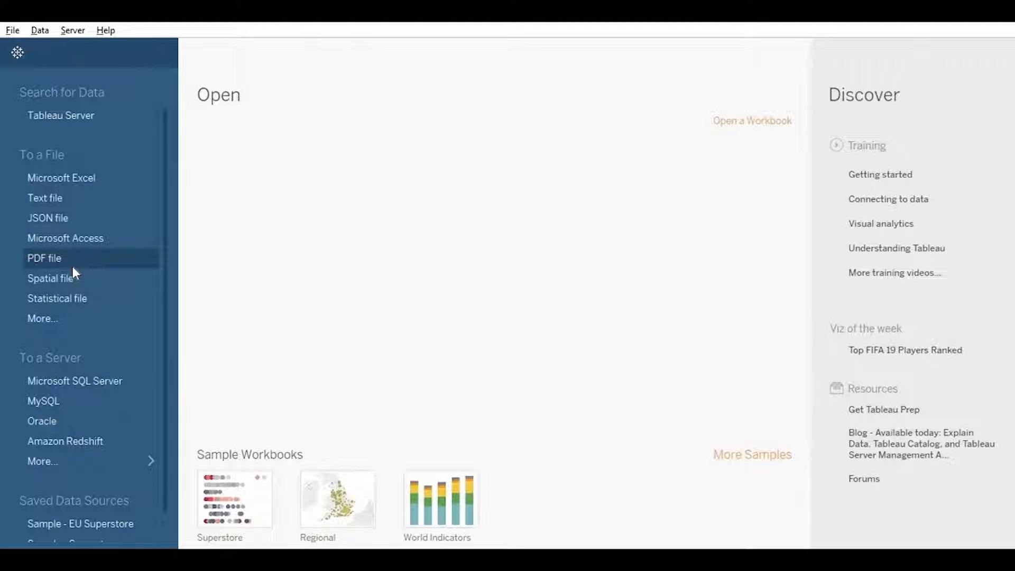
# Step: Look through the full list of server data connectors available on the start page
pyautogui.scroll(-1, 35, 303)
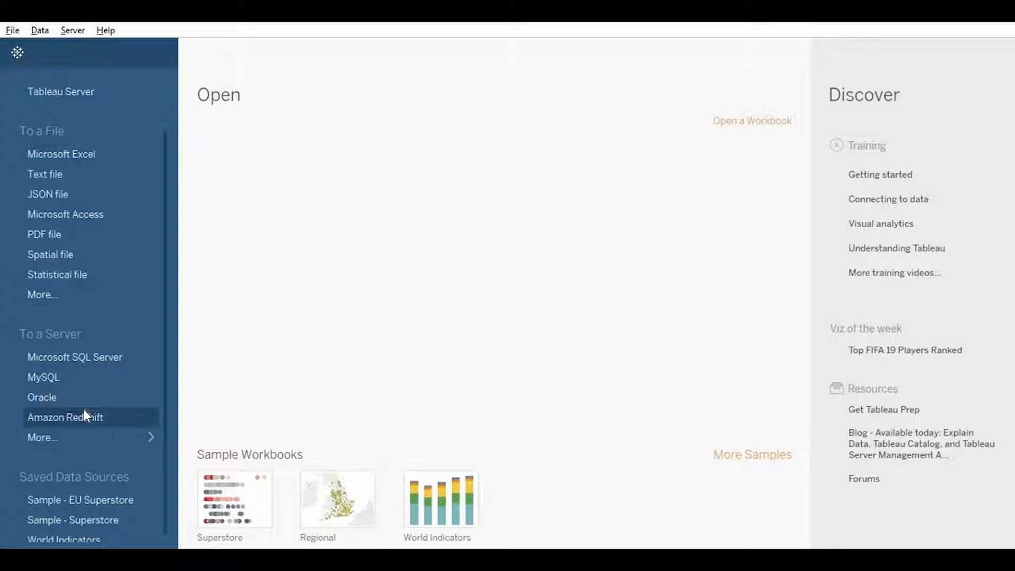
pyautogui.click(90, 439)
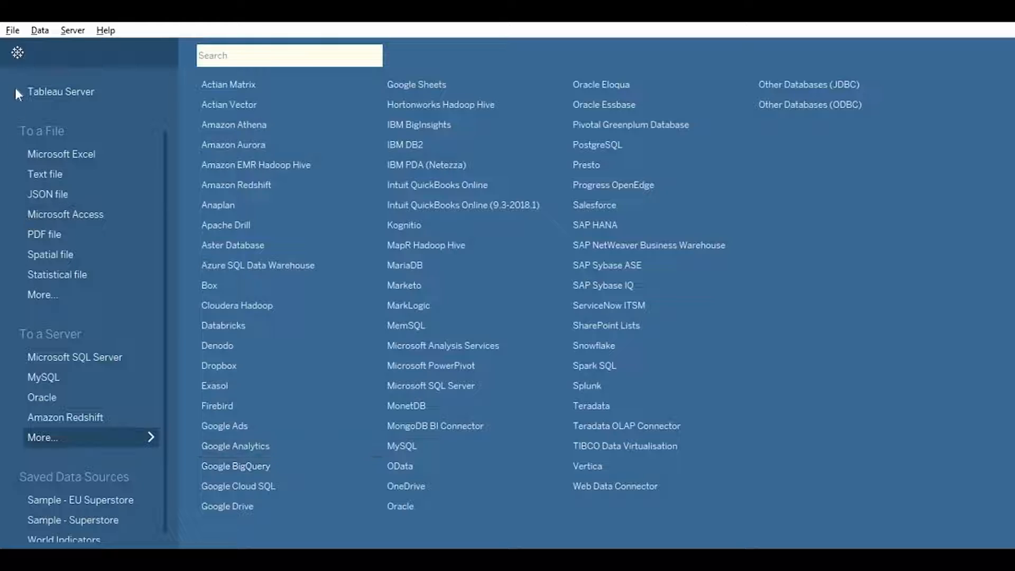
pyautogui.click(95, 441)
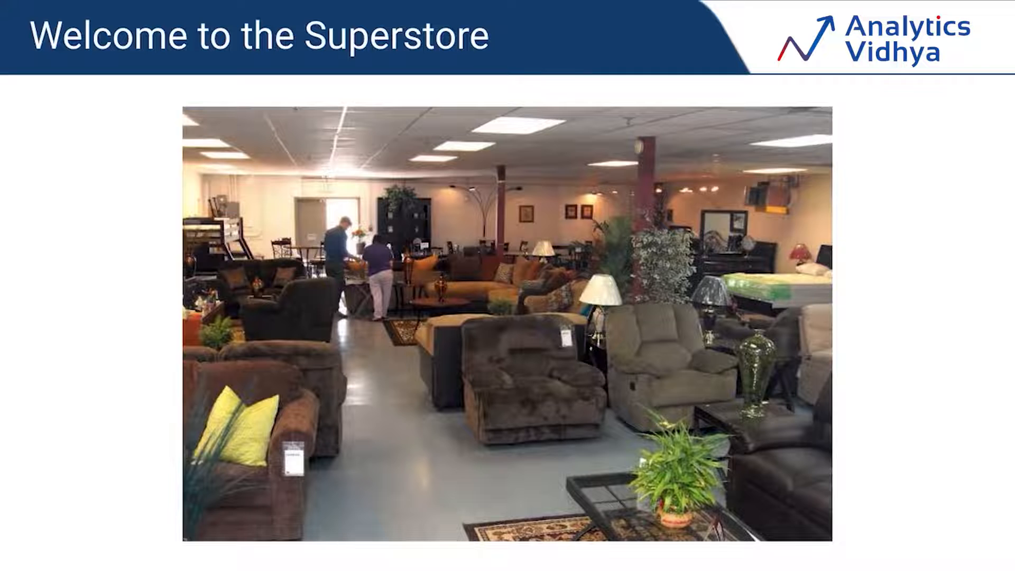
pyautogui.press('Right')
pyautogui.press('Right')
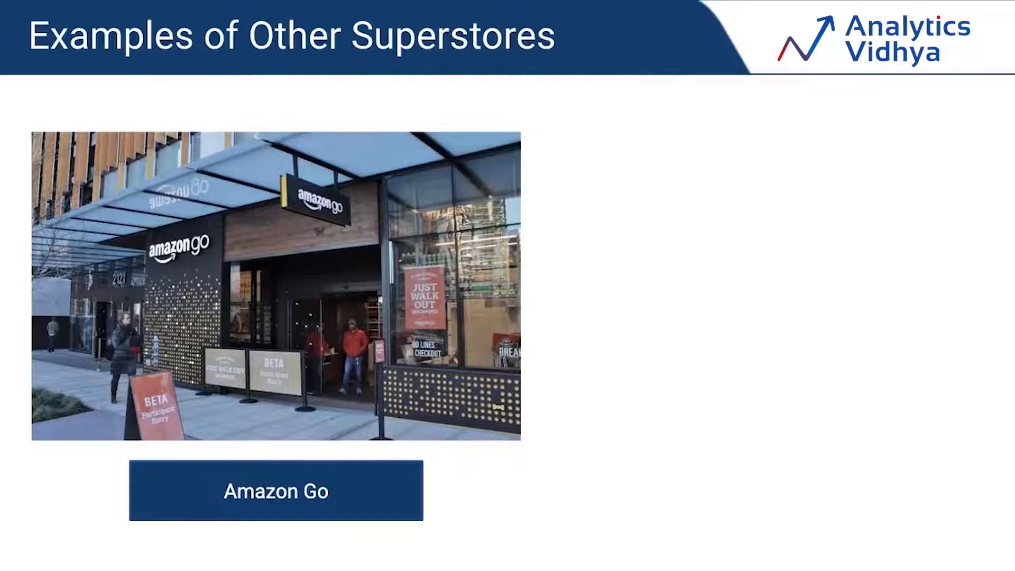
pyautogui.press('Right')
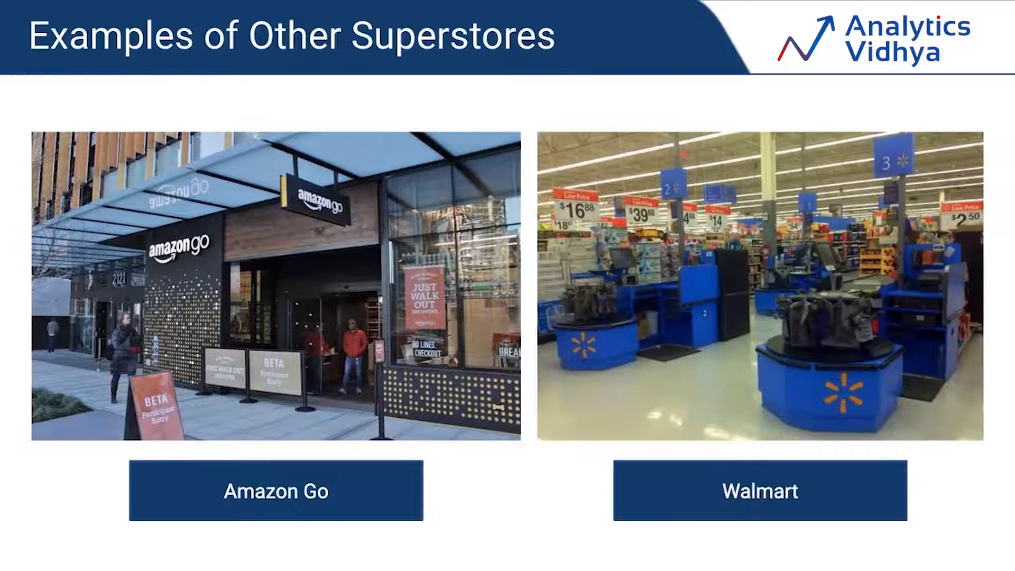
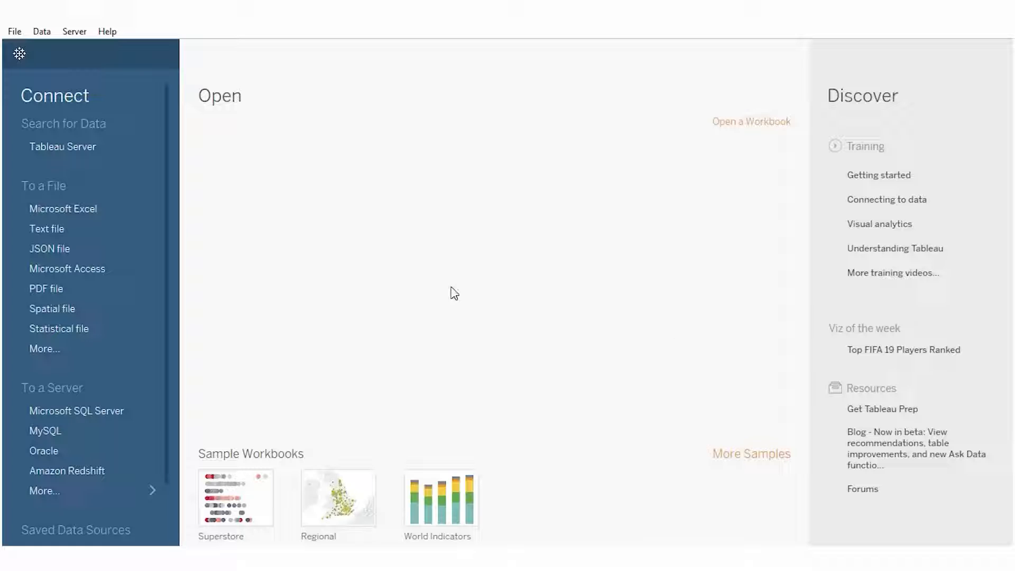
# Step: Connect to the Superstore Microsoft Excel file in the Resources folder of Tableau Course
pyautogui.click(107, 210)
pyautogui.click(209, 132)
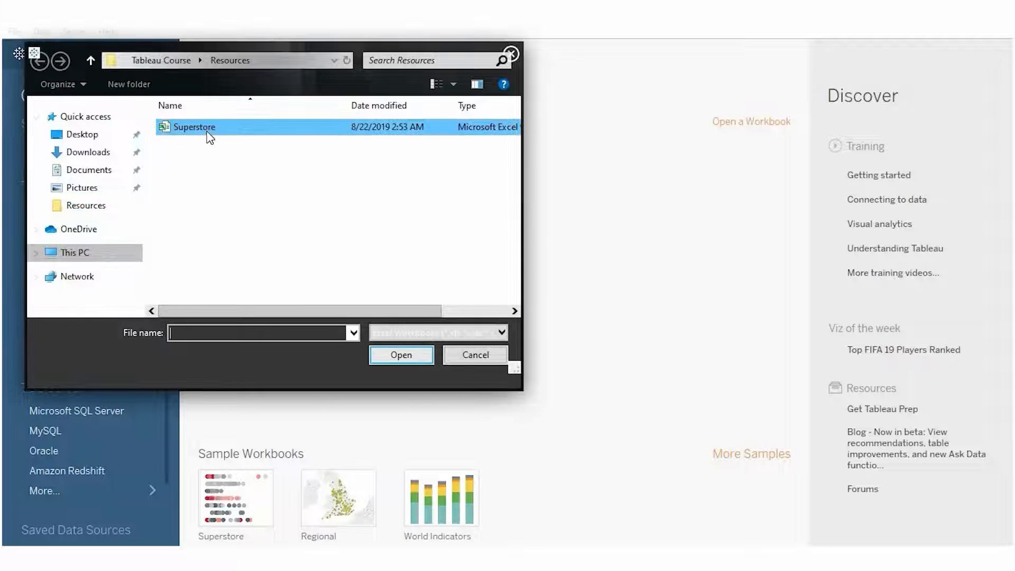
pyautogui.doubleClick(210, 133)
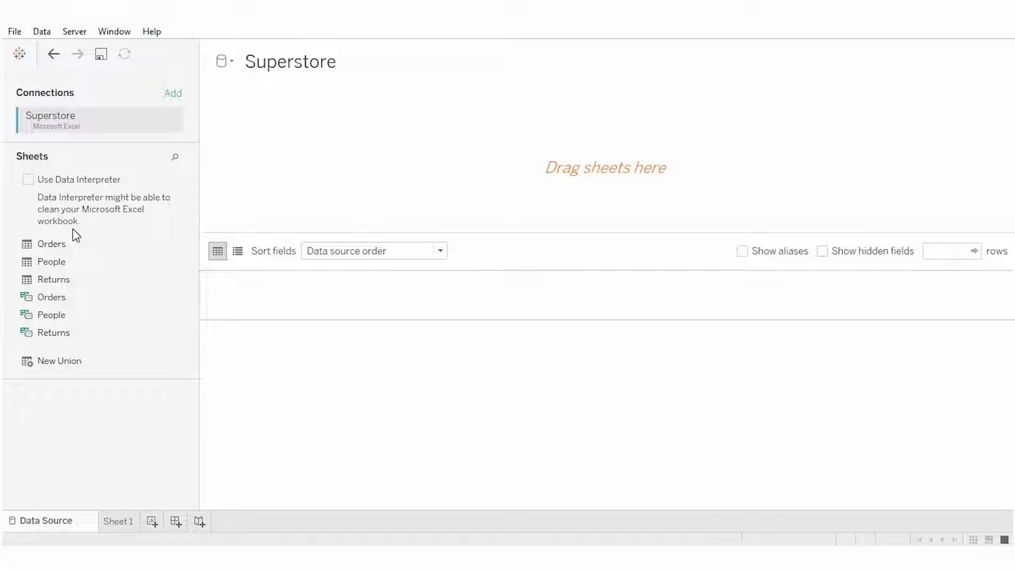
# Step: Add the Orders sheet to the Superstore data source and open Sheet 1
pyautogui.click(74, 248)
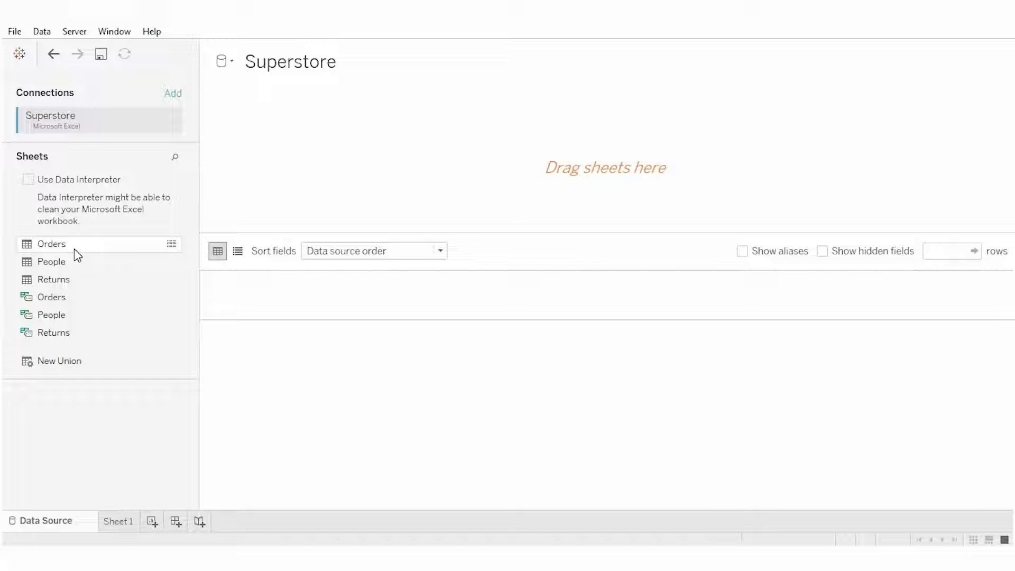
pyautogui.click(74, 248)
pyautogui.moveTo(74, 249); pyautogui.dragTo(476, 169)
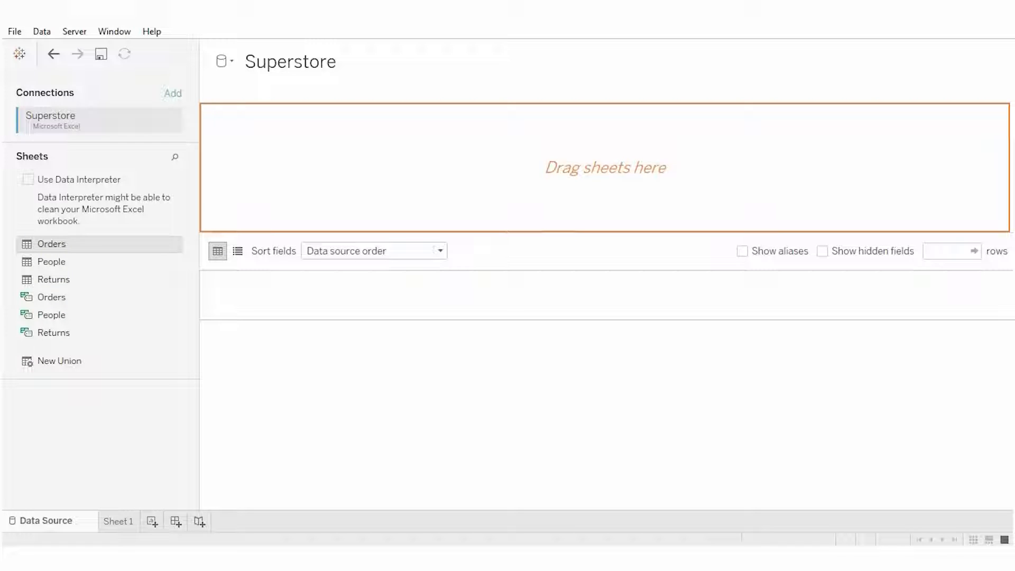
pyautogui.moveTo(476, 169); pyautogui.dragTo(376, 173)
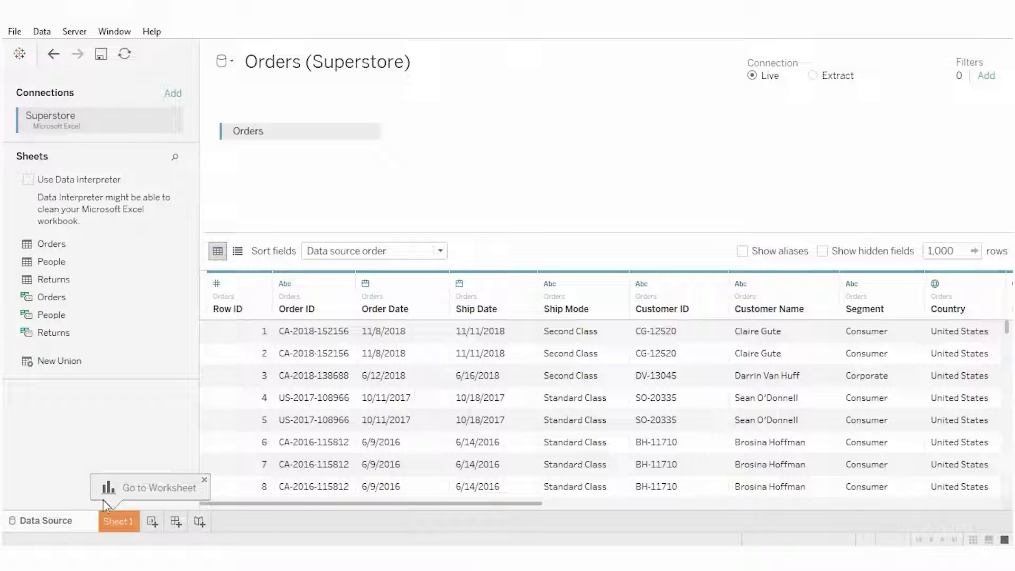
pyautogui.click(117, 523)
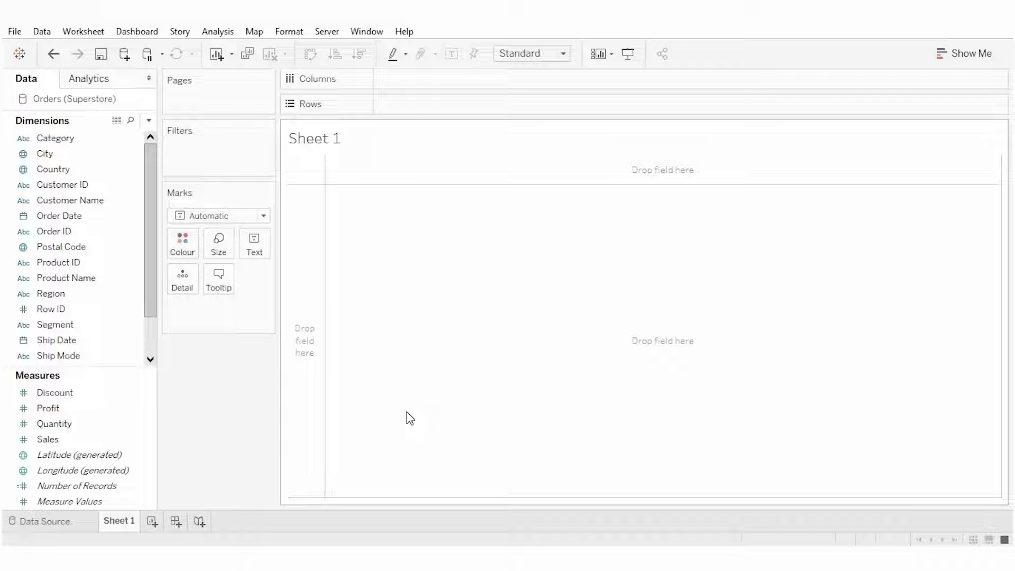
# Step: Move the Row ID field from the dimensions to the measures and back to the dimensions
pyautogui.click(113, 202)
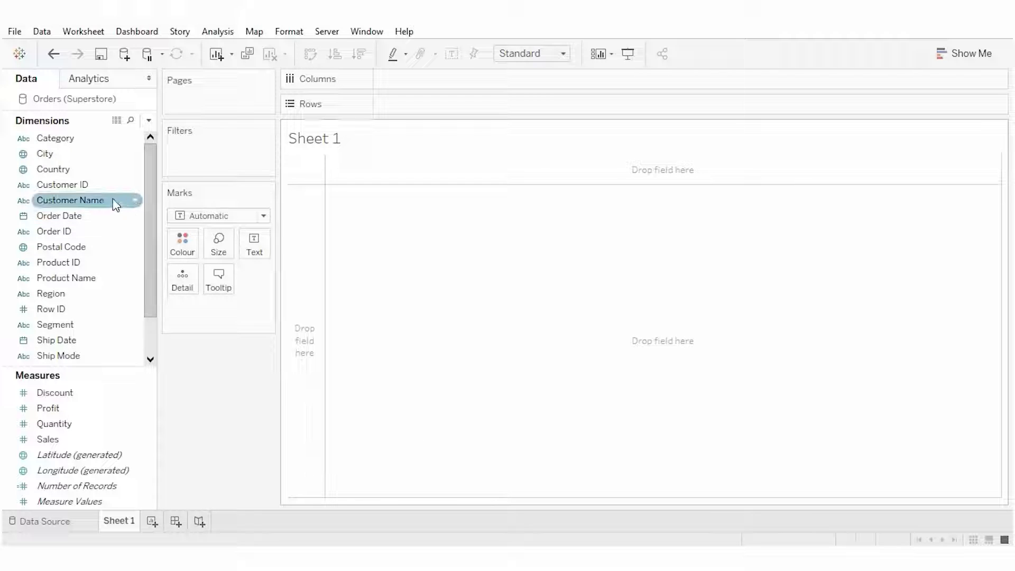
pyautogui.click(119, 221)
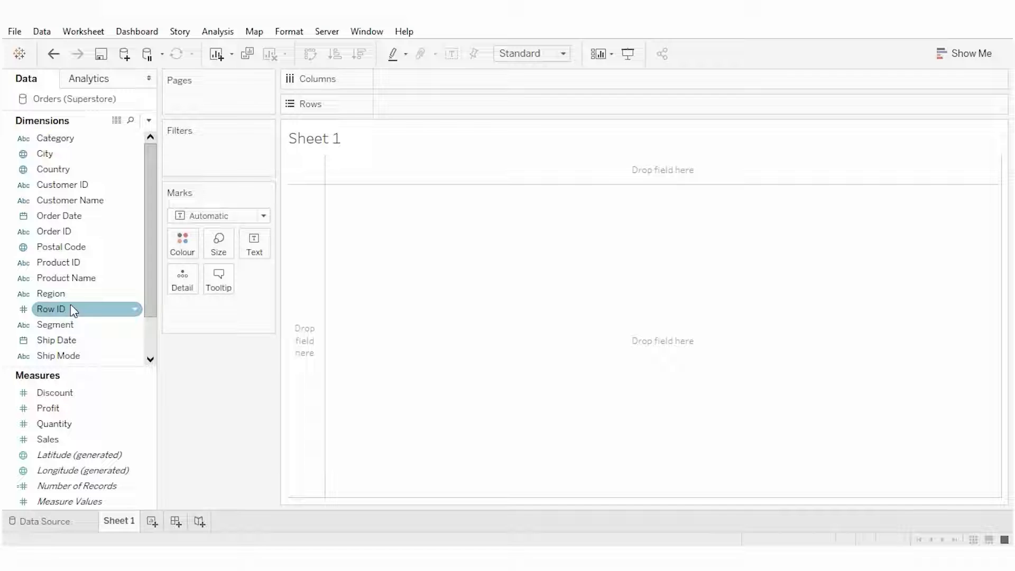
pyautogui.moveTo(71, 306); pyautogui.dragTo(74, 413)
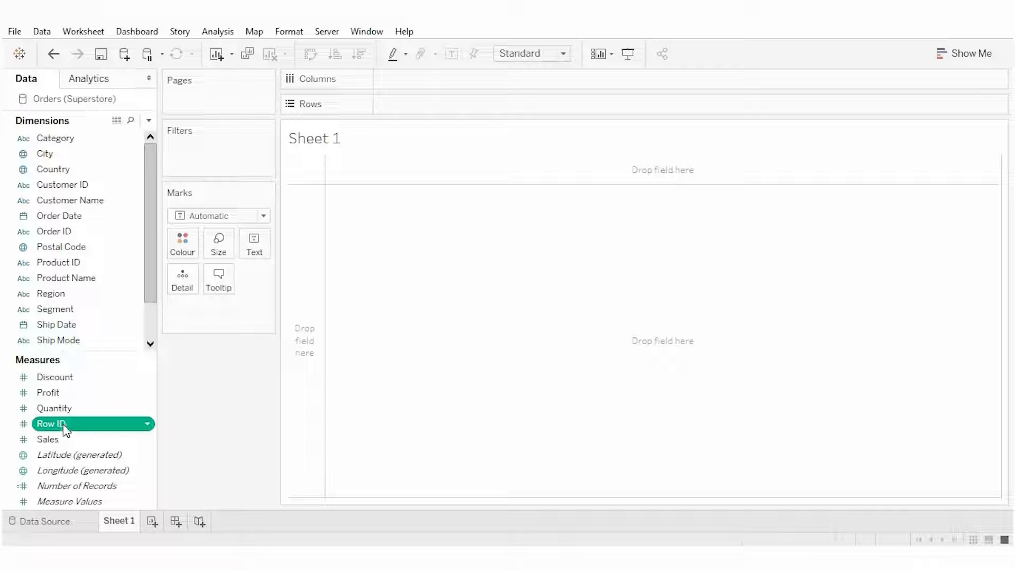
pyautogui.moveTo(65, 429); pyautogui.dragTo(59, 281)
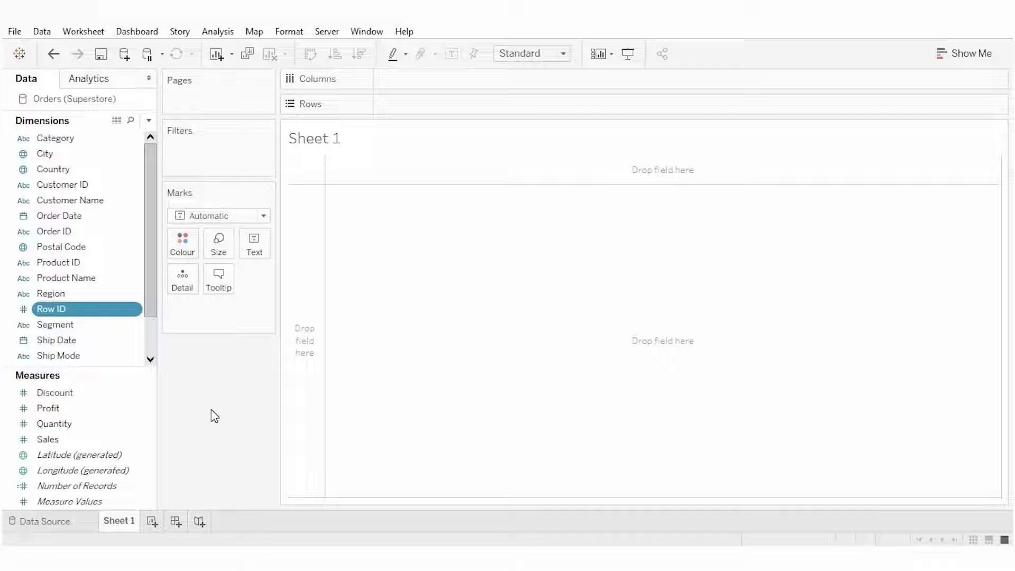
# Step: Examine the columns of the Orders table on the Data Source page, from Row ID through Profit
pyautogui.click(43, 527)
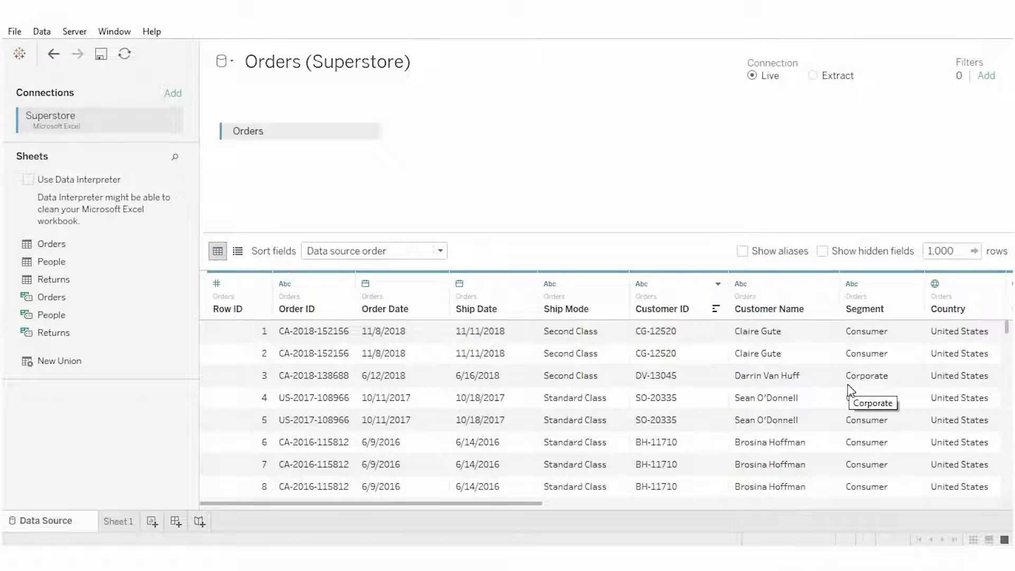
pyautogui.moveTo(543, 506); pyautogui.dragTo(756, 514)
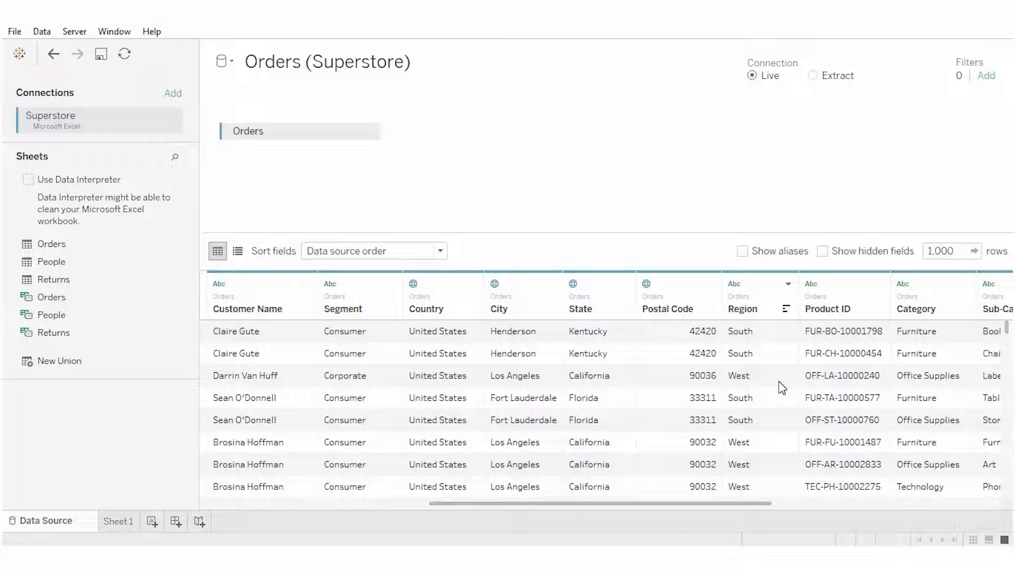
pyautogui.moveTo(733, 503); pyautogui.dragTo(805, 505)
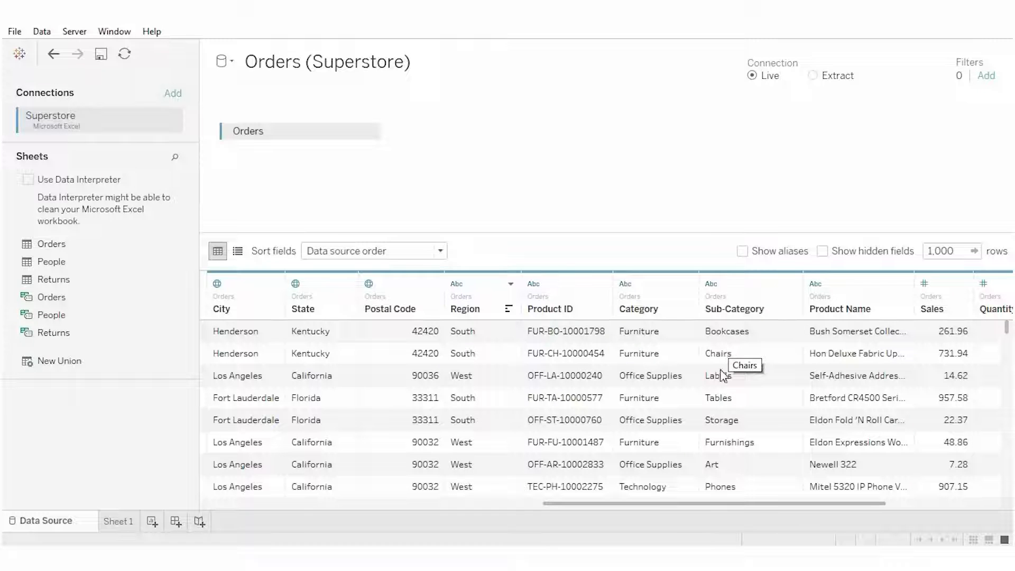
pyautogui.moveTo(657, 507); pyautogui.dragTo(737, 503)
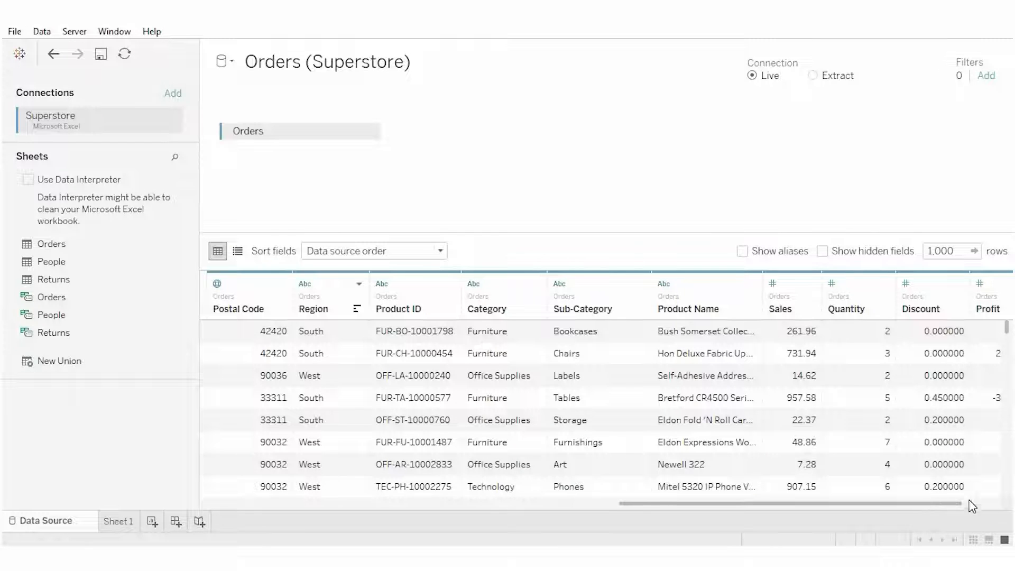
pyautogui.moveTo(952, 505); pyautogui.dragTo(994, 505)
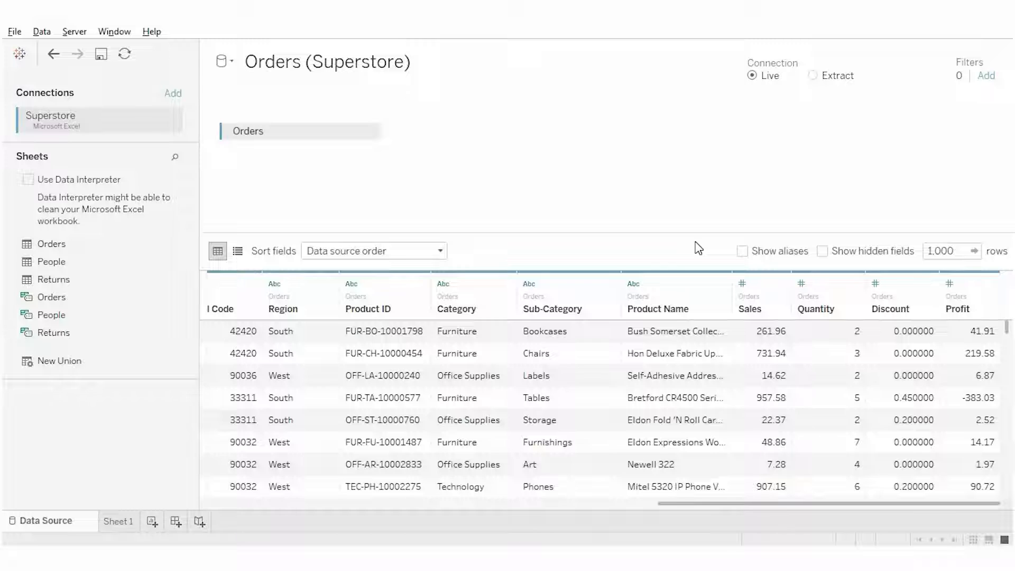
# Step: Return to Sheet 1 and examine which Orders fields are listed as dimensions and which as measures
pyautogui.click(123, 521)
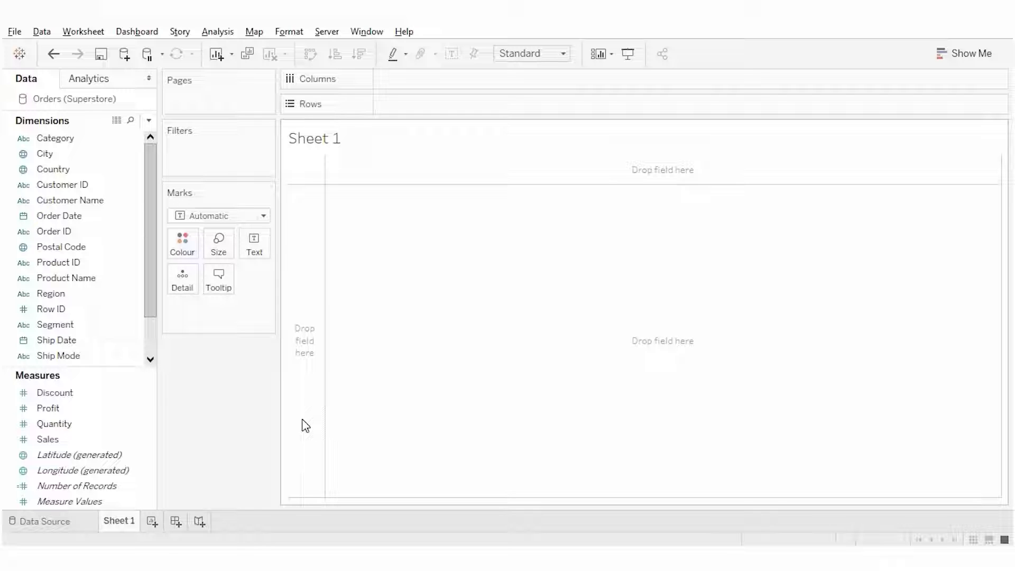
pyautogui.click(85, 327)
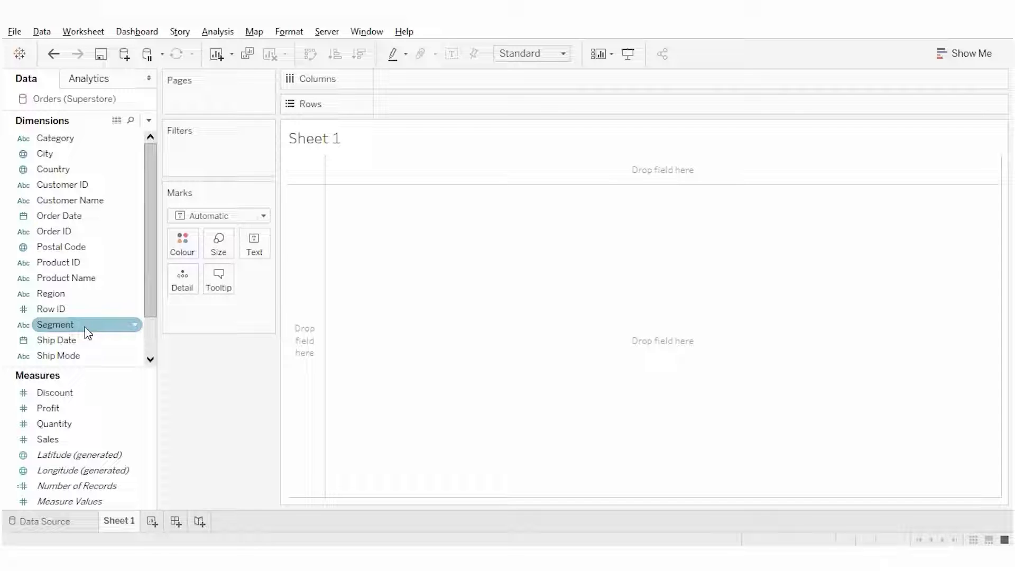
pyautogui.click(85, 233)
pyautogui.click(74, 138)
pyautogui.click(84, 232)
pyautogui.click(87, 263)
pyautogui.click(89, 293)
pyautogui.click(85, 424)
pyautogui.click(273, 431)
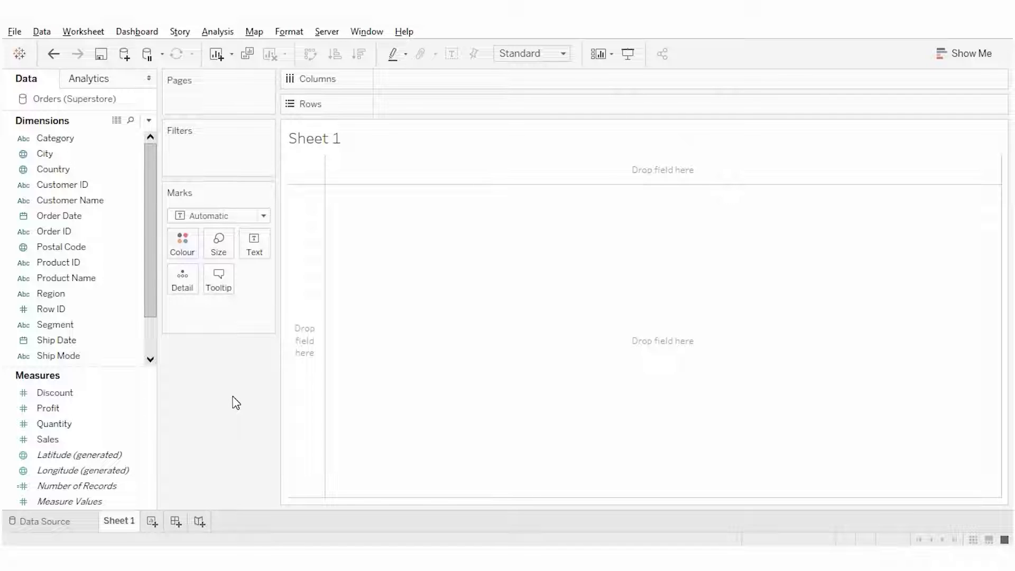
# Step: Examine the data type icons beside the dimensions, such as Category, City, Country and Customer ID, and beside the Discount measure
pyautogui.click(76, 141)
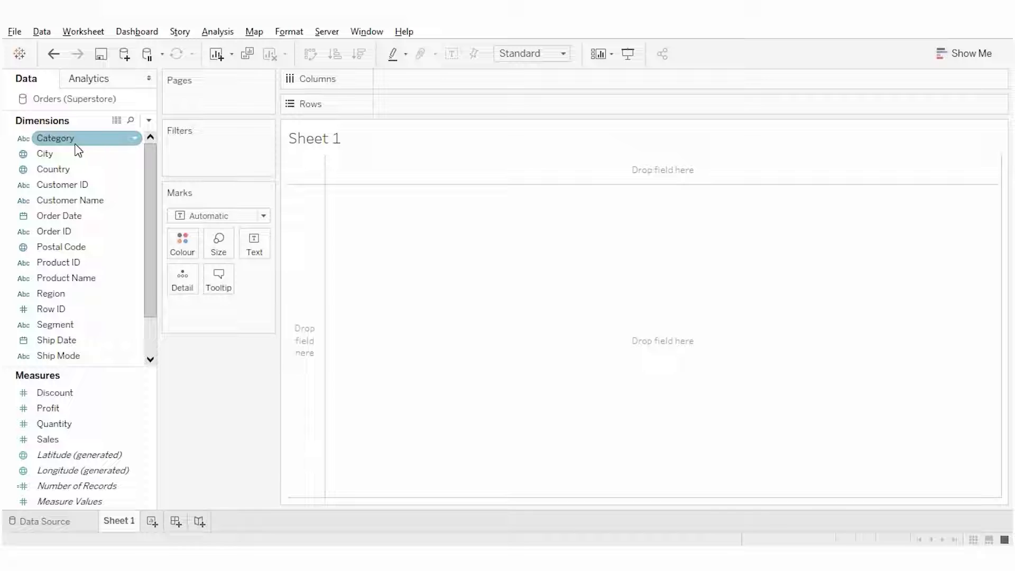
pyautogui.click(26, 153)
pyautogui.click(26, 168)
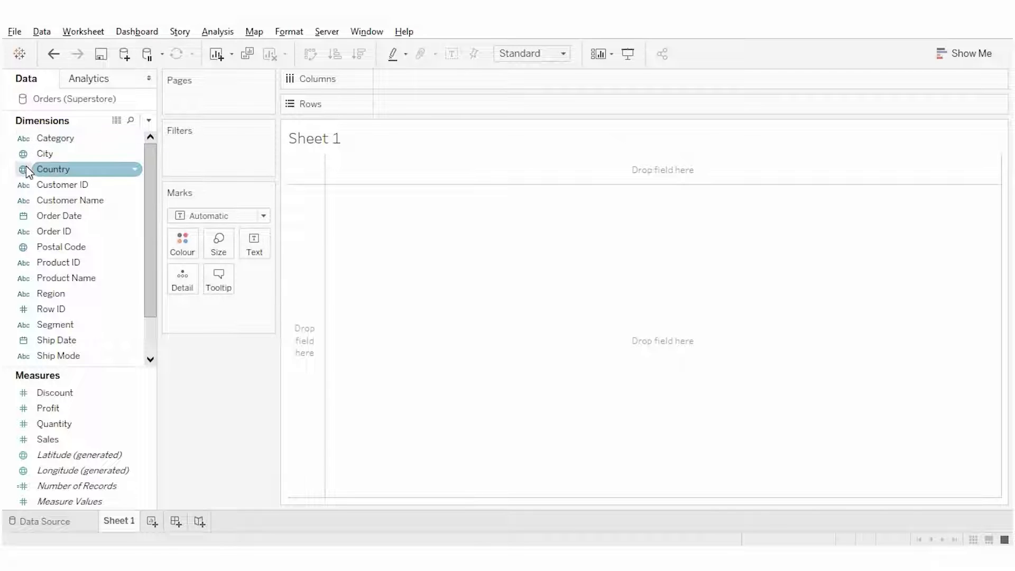
pyautogui.click(27, 184)
pyautogui.click(26, 200)
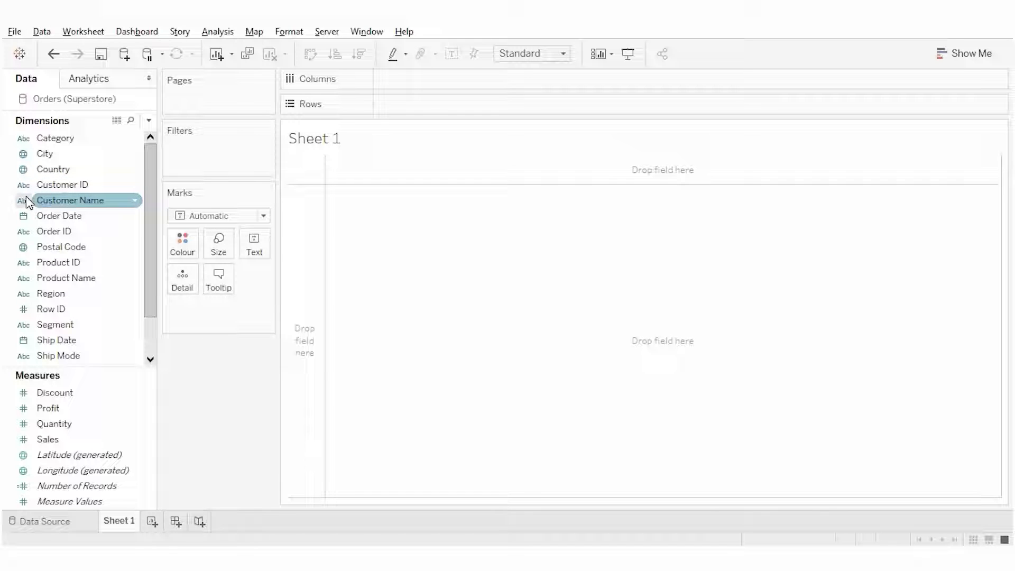
pyautogui.click(25, 184)
pyautogui.click(25, 169)
pyautogui.click(24, 156)
pyautogui.click(24, 140)
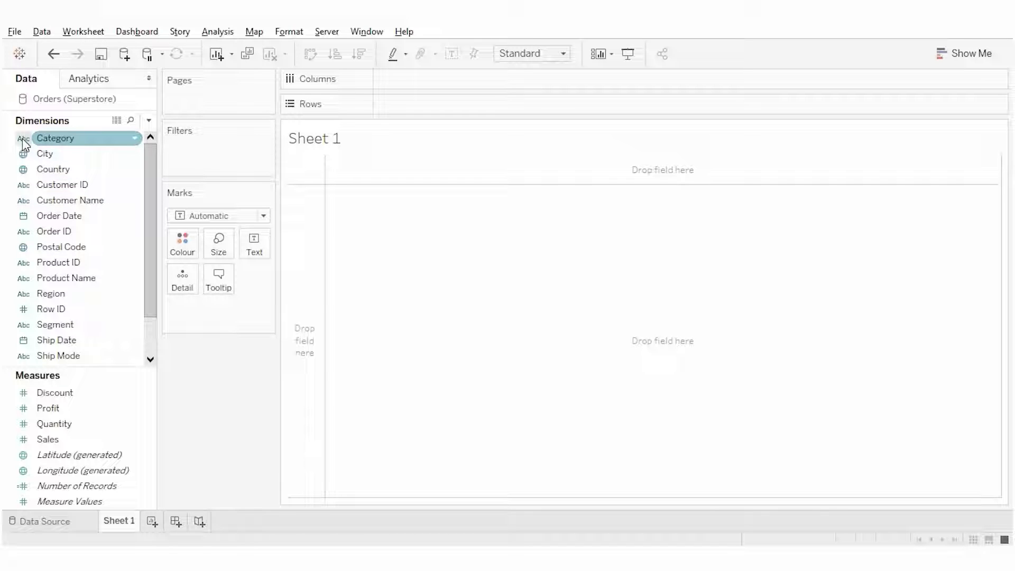
pyautogui.click(25, 155)
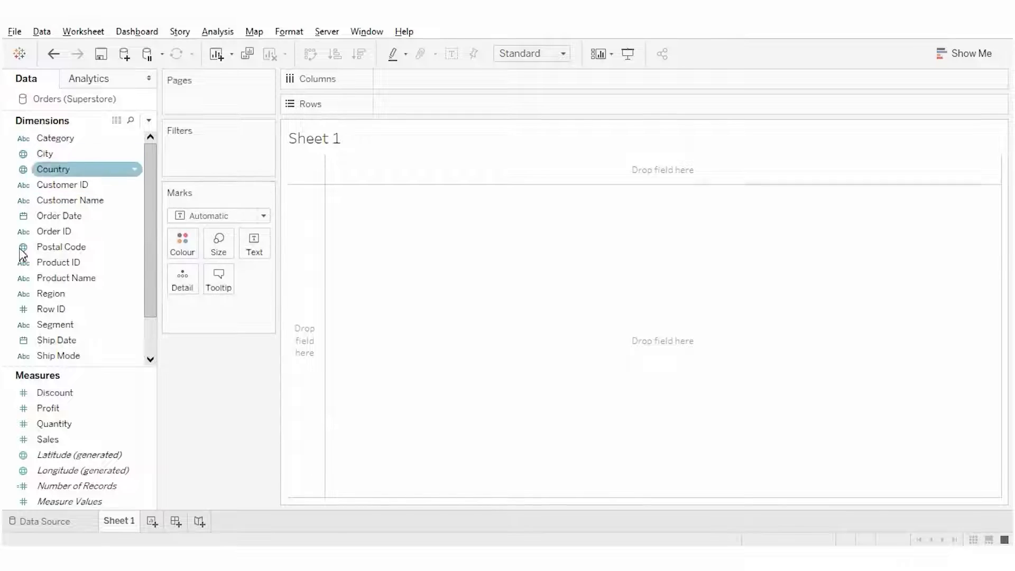
pyautogui.click(27, 392)
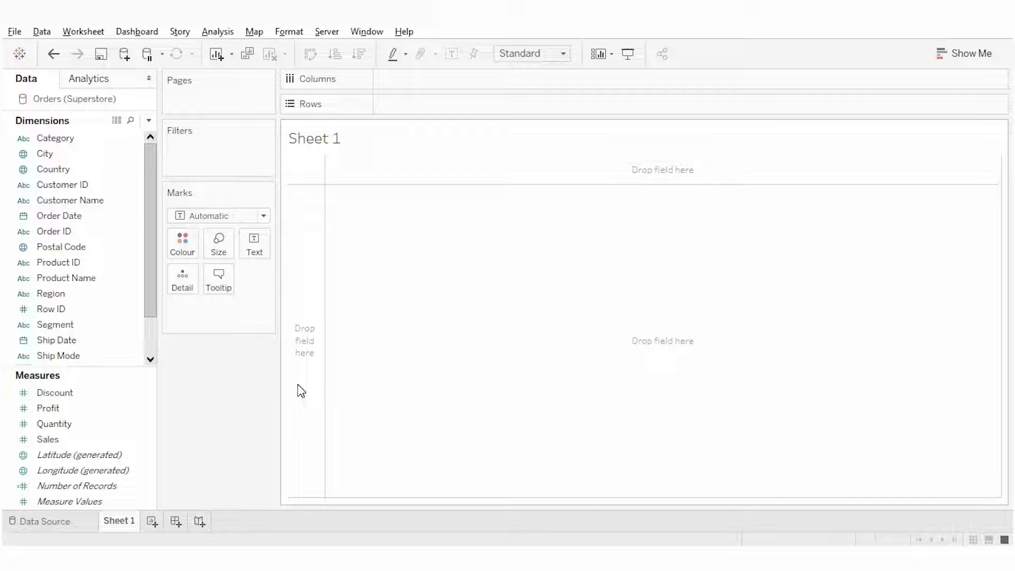
# Step: Plot the sum of Sales as a bar on Sheet 1 and show its mark label
pyautogui.click(79, 440)
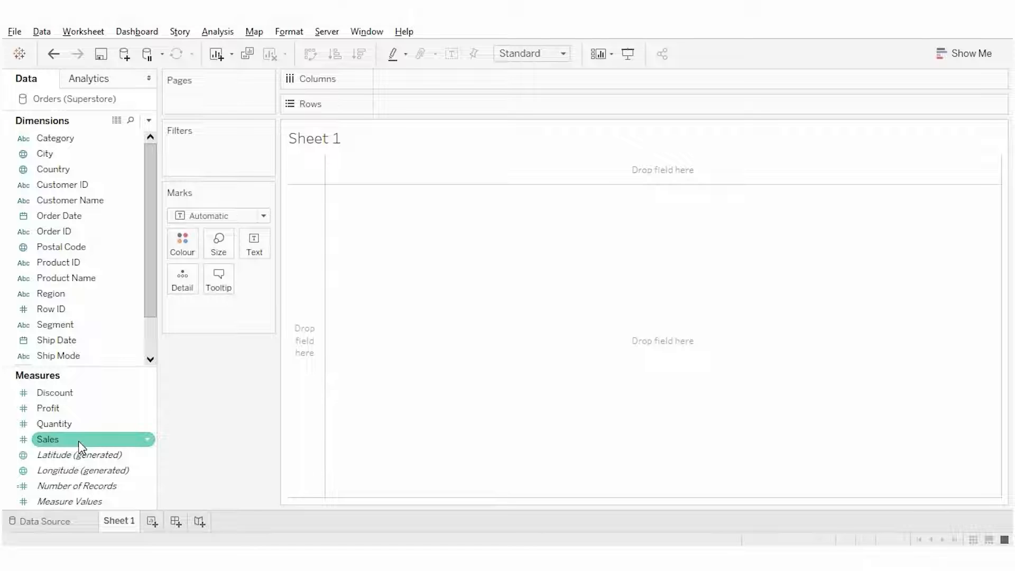
pyautogui.doubleClick(78, 441)
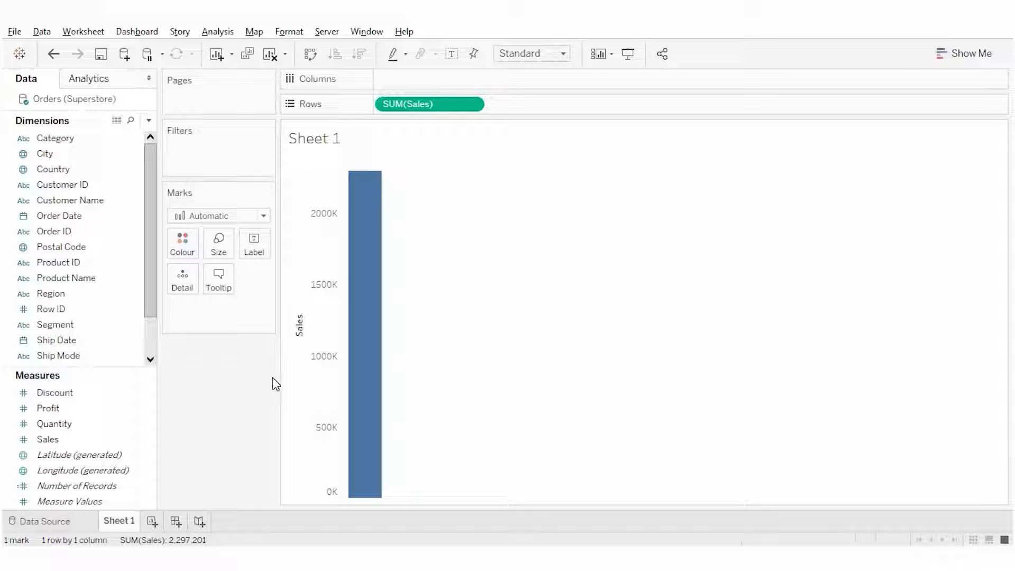
pyautogui.moveTo(358, 296)
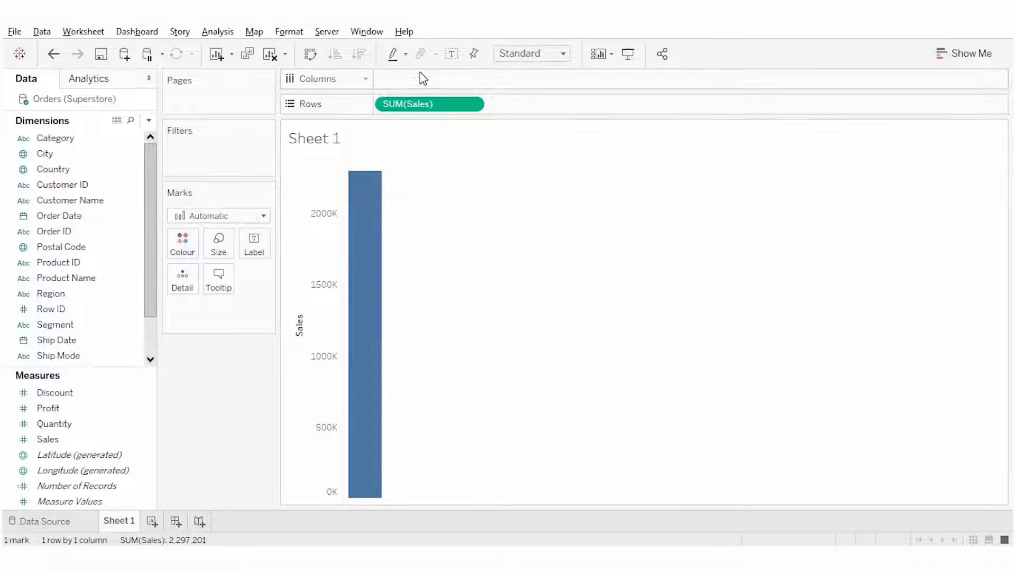
pyautogui.click(451, 56)
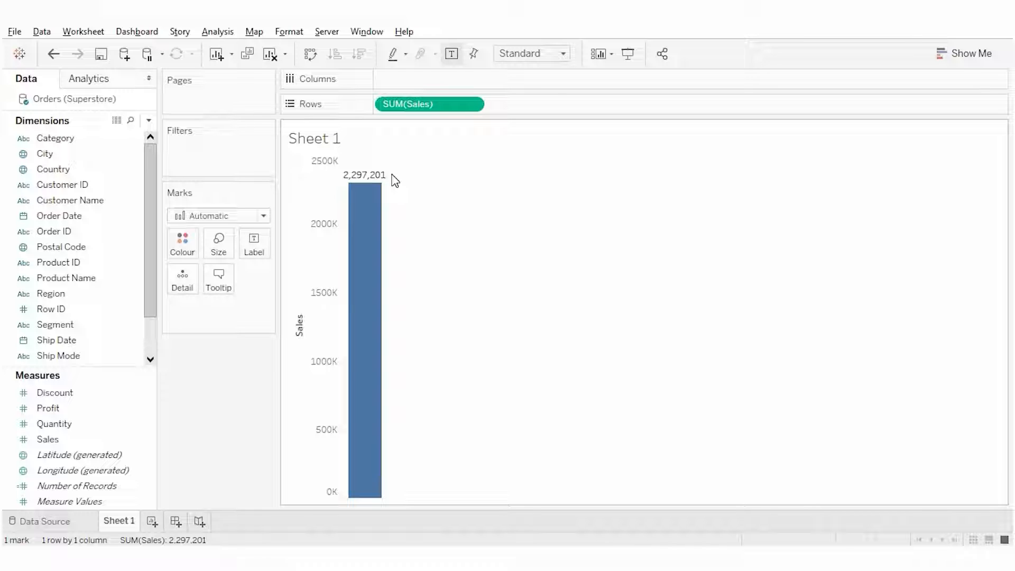
# Step: Split the Sales bar by Category, placing Category across the columns
pyautogui.click(75, 138)
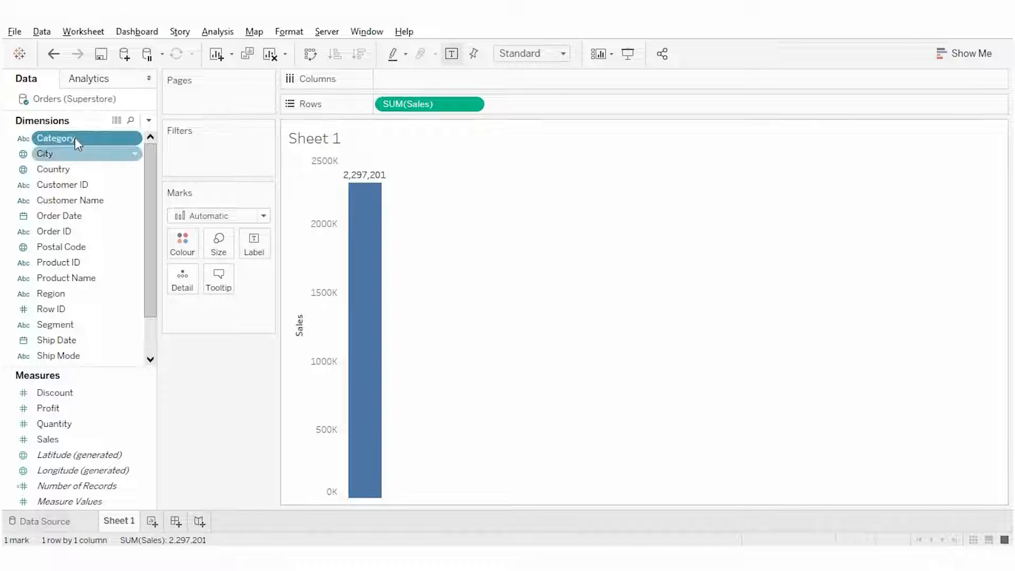
pyautogui.moveTo(75, 140); pyautogui.dragTo(389, 78)
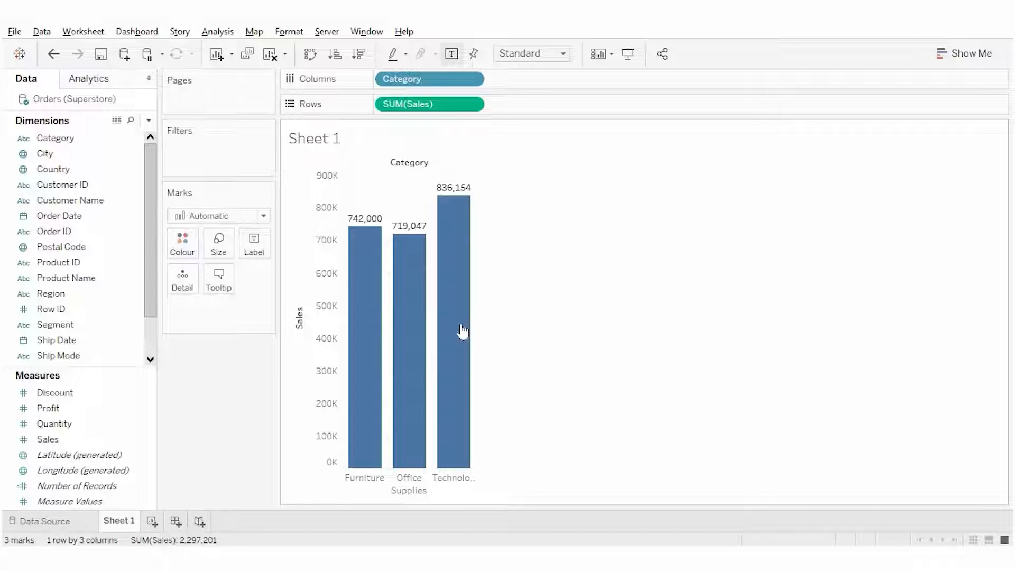
pyautogui.moveTo(461, 331)
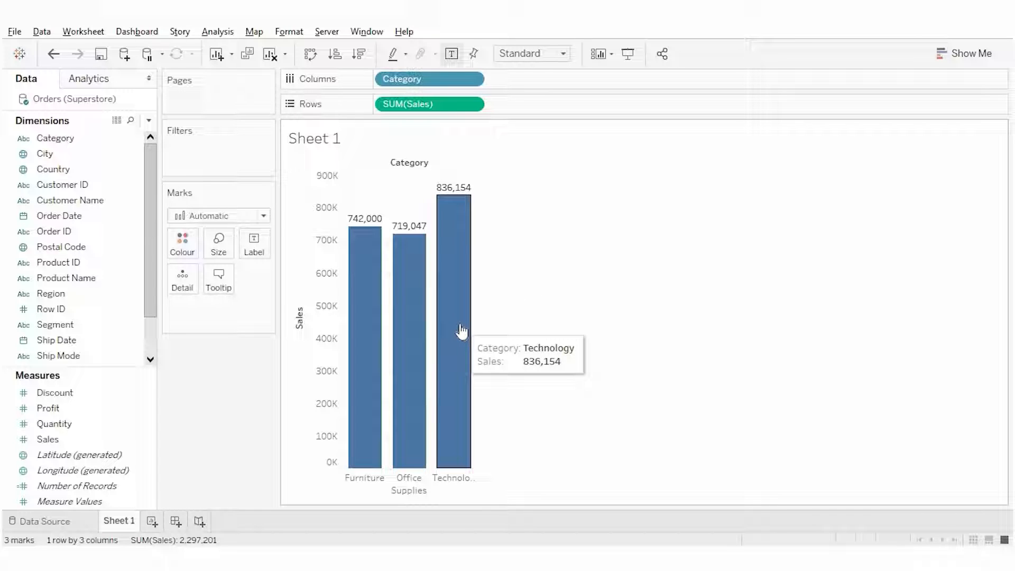
pyautogui.moveTo(411, 367)
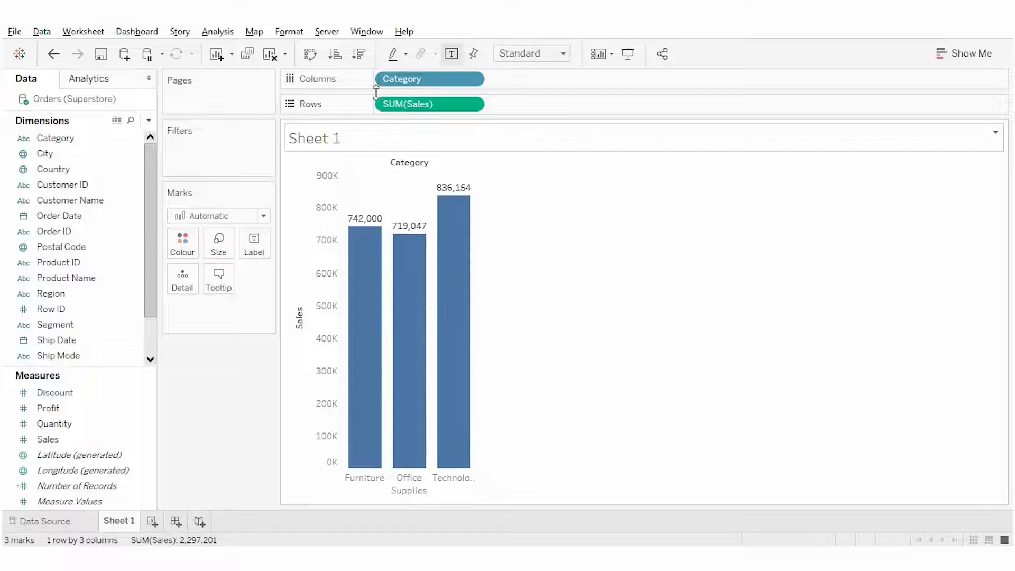
# Step: Sort the categories by descending Sales and swap rows with columns so the bars run horizontally
pyautogui.click(359, 55)
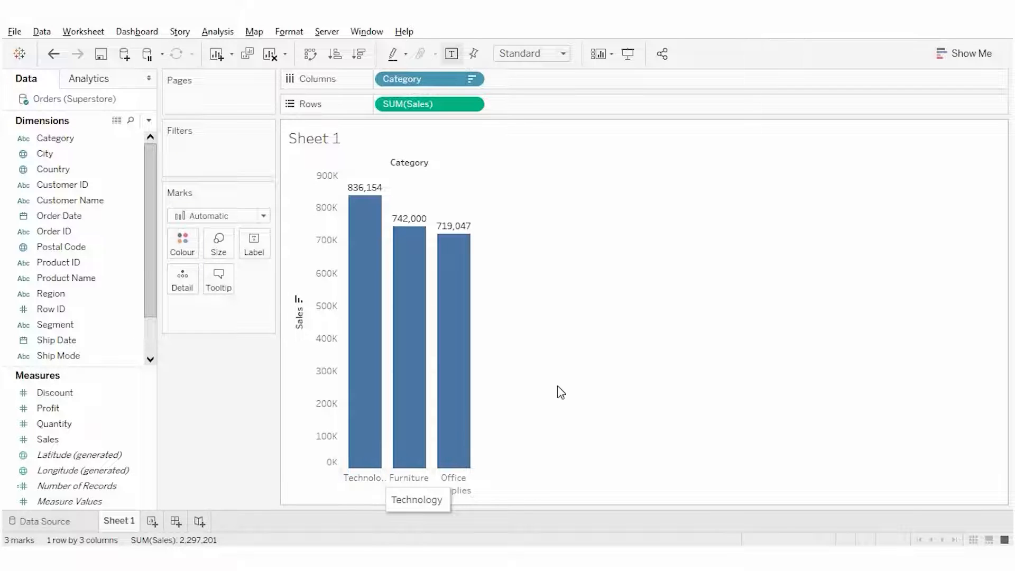
pyautogui.click(311, 53)
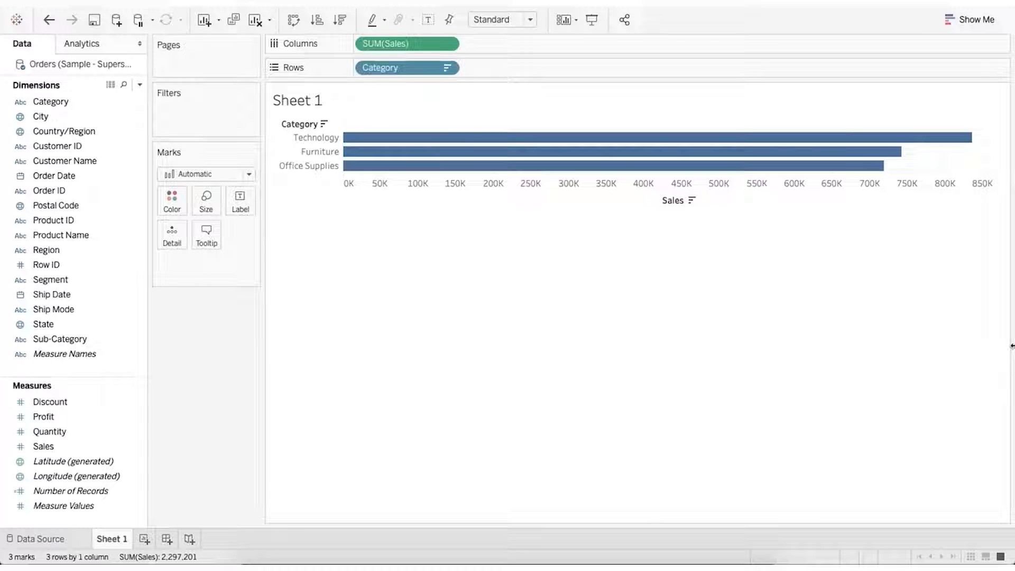
pyautogui.moveTo(456, 136)
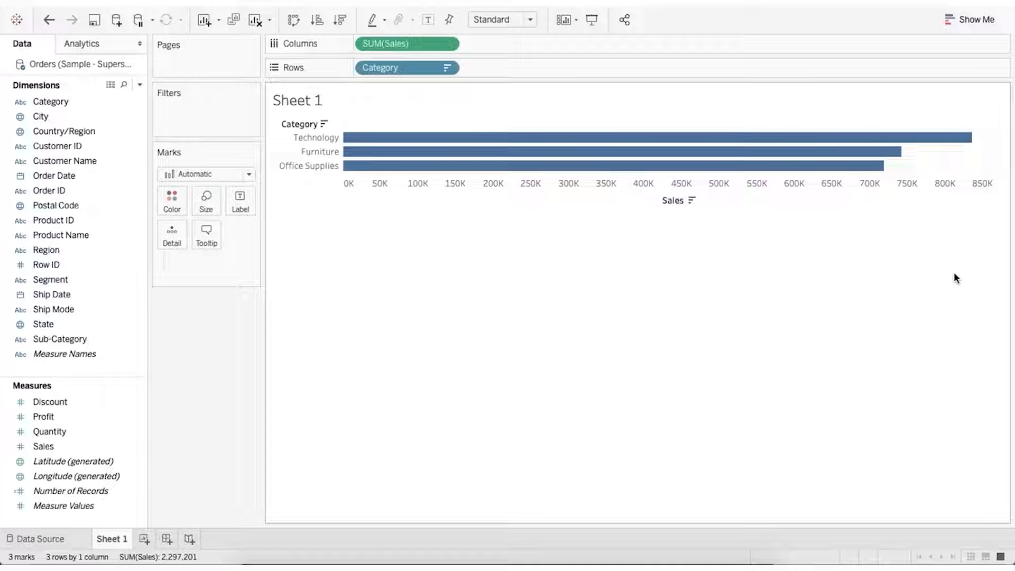
# Step: Create a new worksheet and plot Sales as horizontal bars with one row per Sub-Category
pyautogui.click(141, 541)
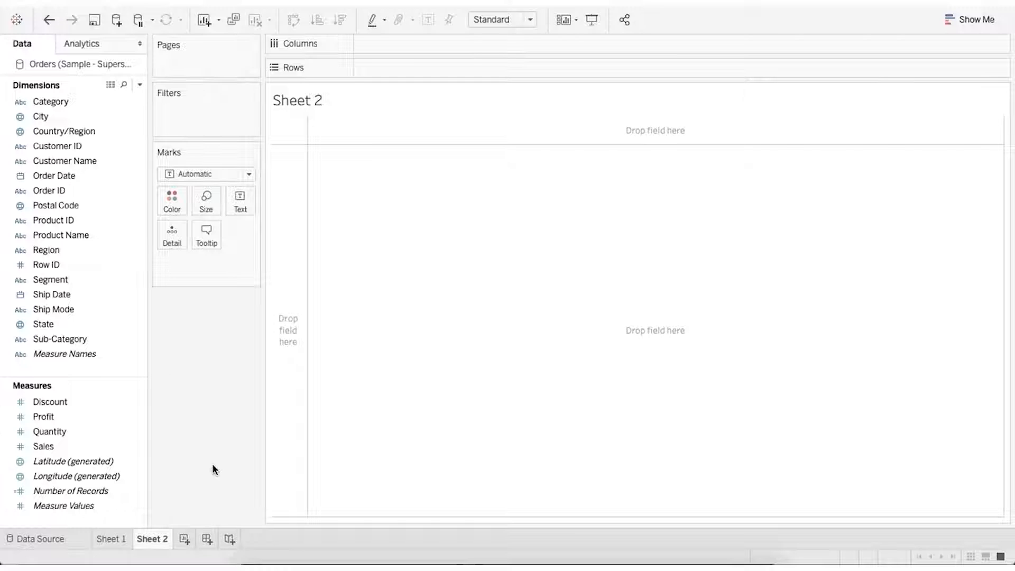
pyautogui.click(80, 339)
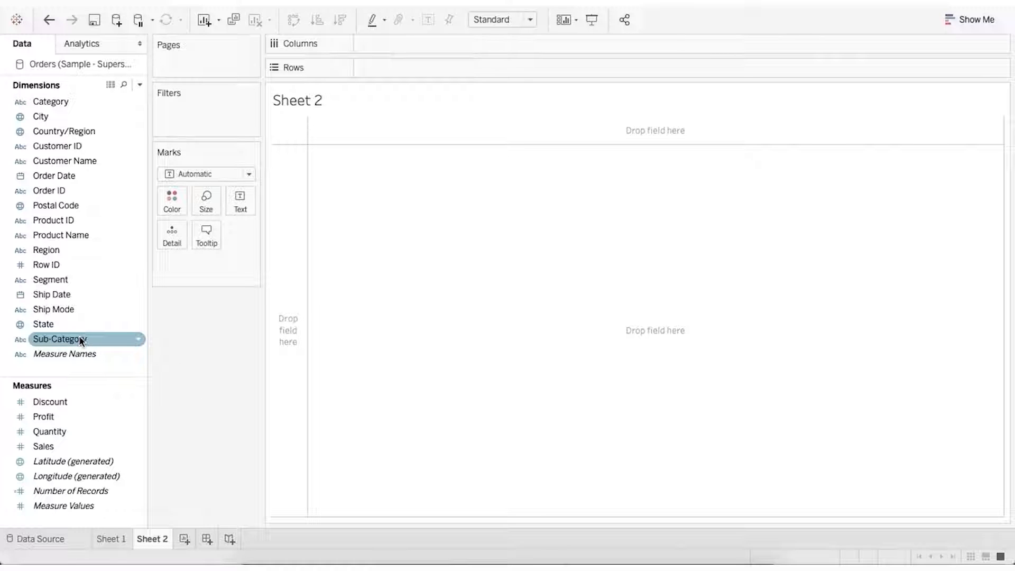
pyautogui.moveTo(79, 339); pyautogui.dragTo(381, 69)
pyautogui.moveTo(86, 447); pyautogui.dragTo(412, 48)
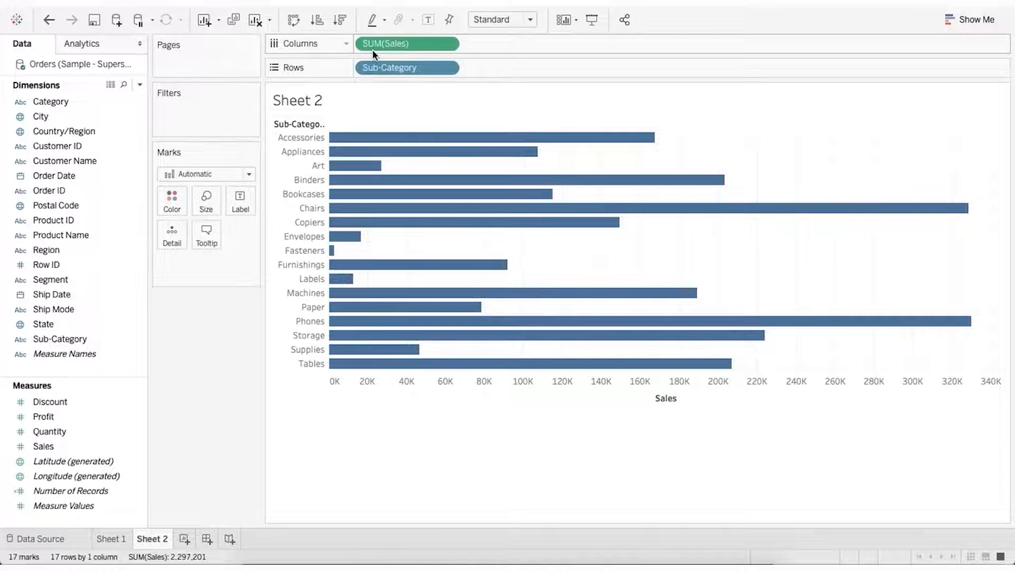
# Step: Sort the sub-category bars by descending Sales and fit the chart to Entire View
pyautogui.click(343, 21)
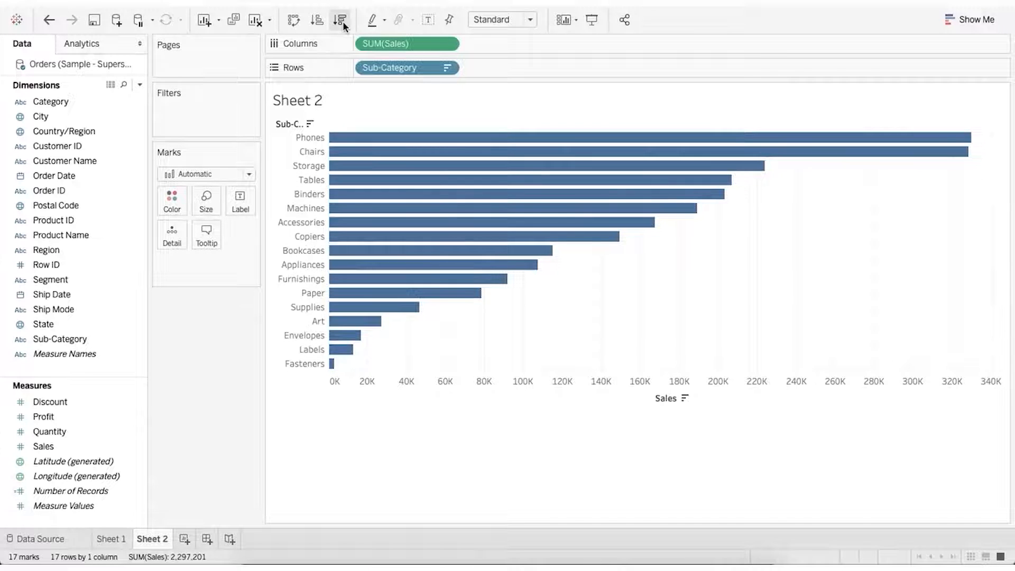
pyautogui.moveTo(345, 149)
pyautogui.click(528, 22)
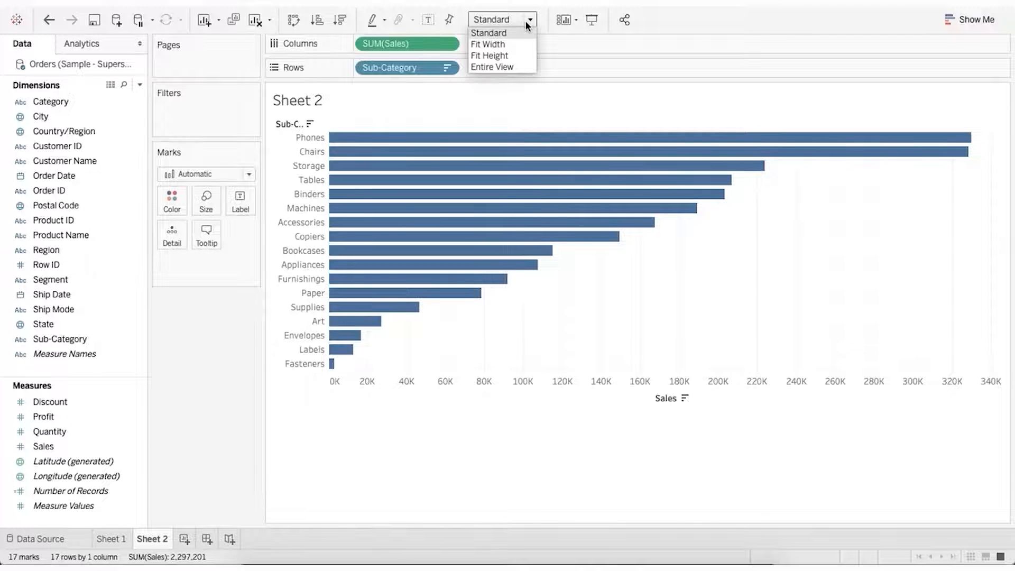
pyautogui.click(509, 65)
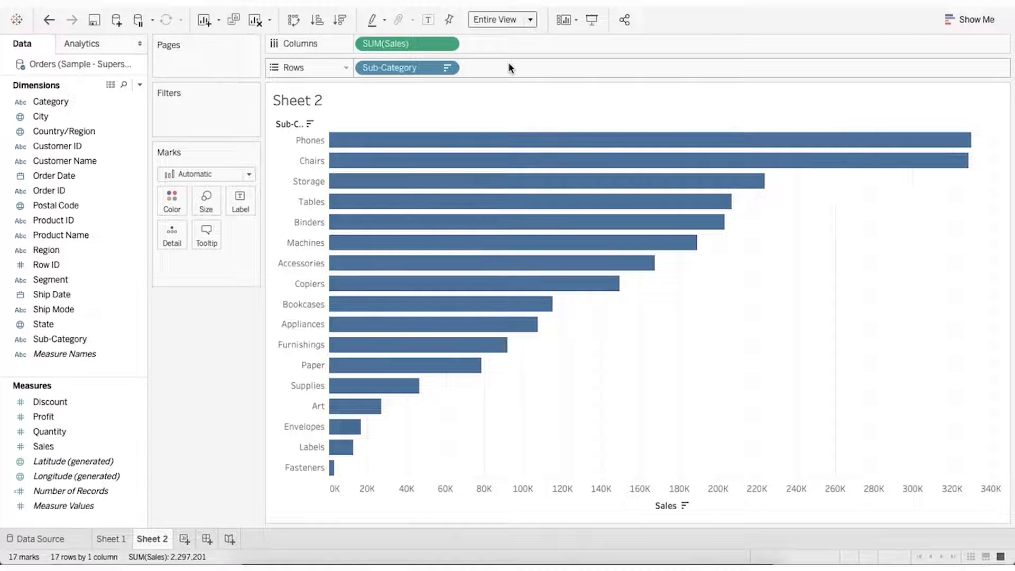
pyautogui.moveTo(508, 188)
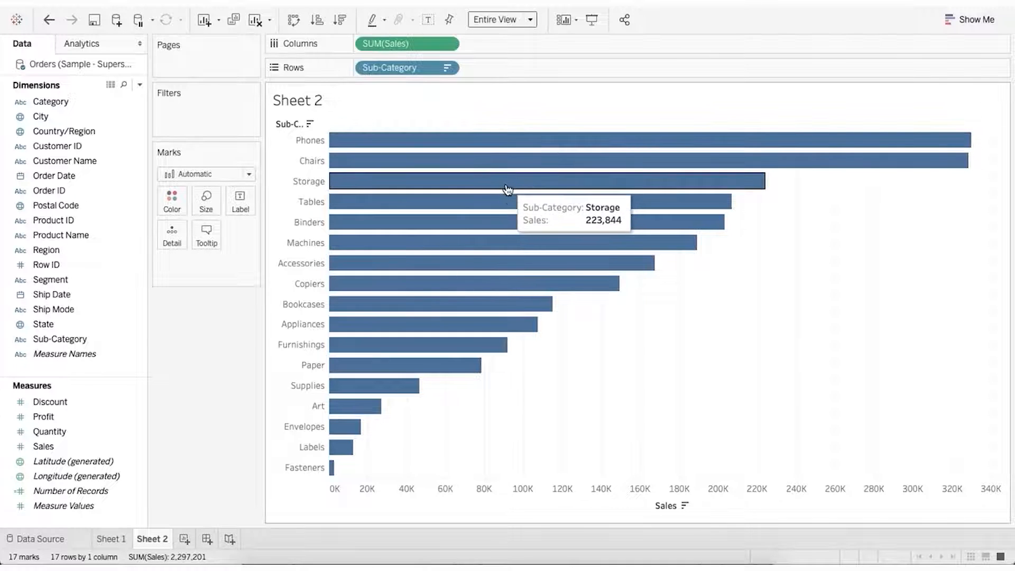
pyautogui.moveTo(510, 210)
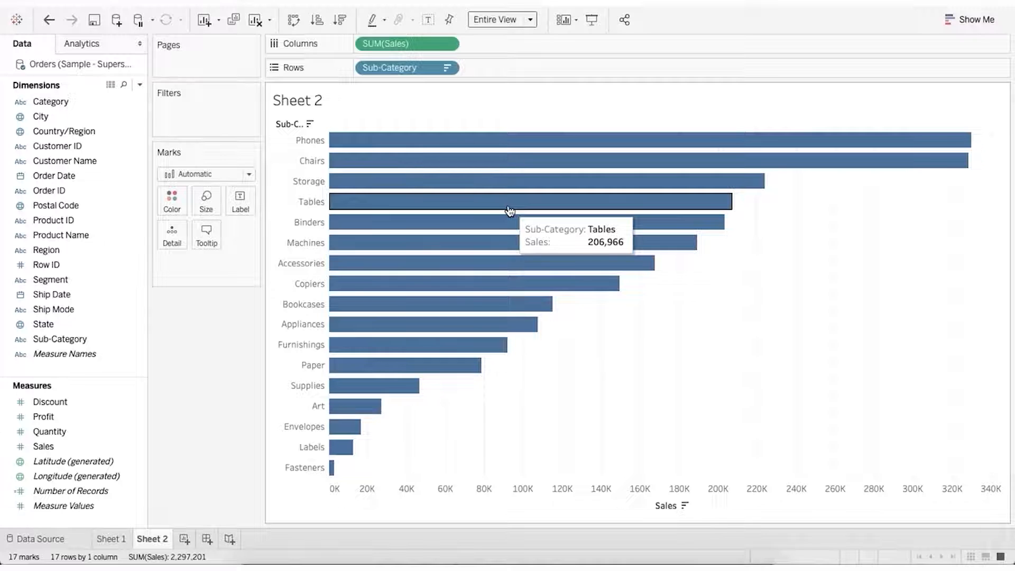
# Step: Label every sub-category bar with its sum of Sales by adding the Sales measure to the mark labels
pyautogui.click(431, 23)
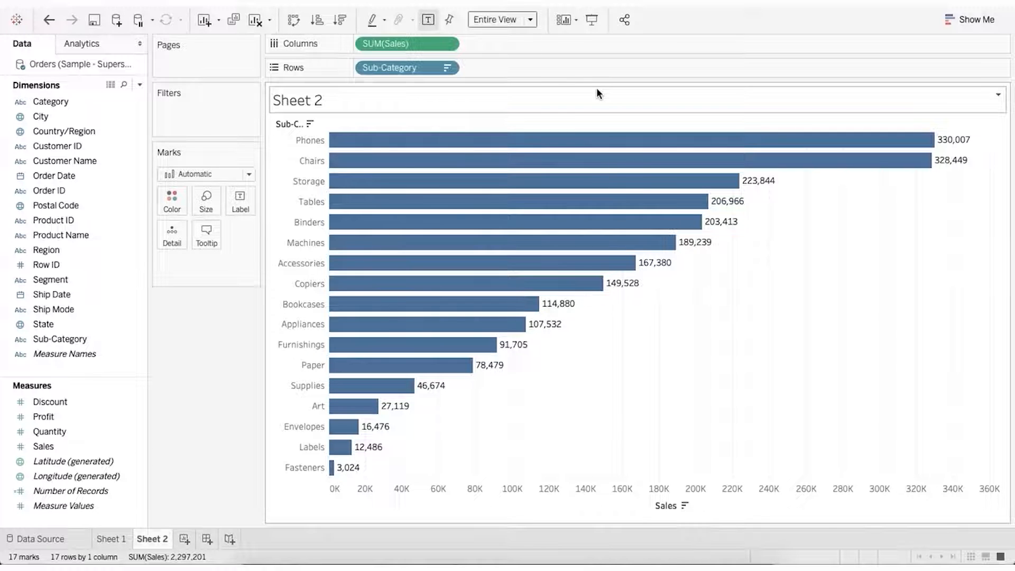
pyautogui.click(428, 19)
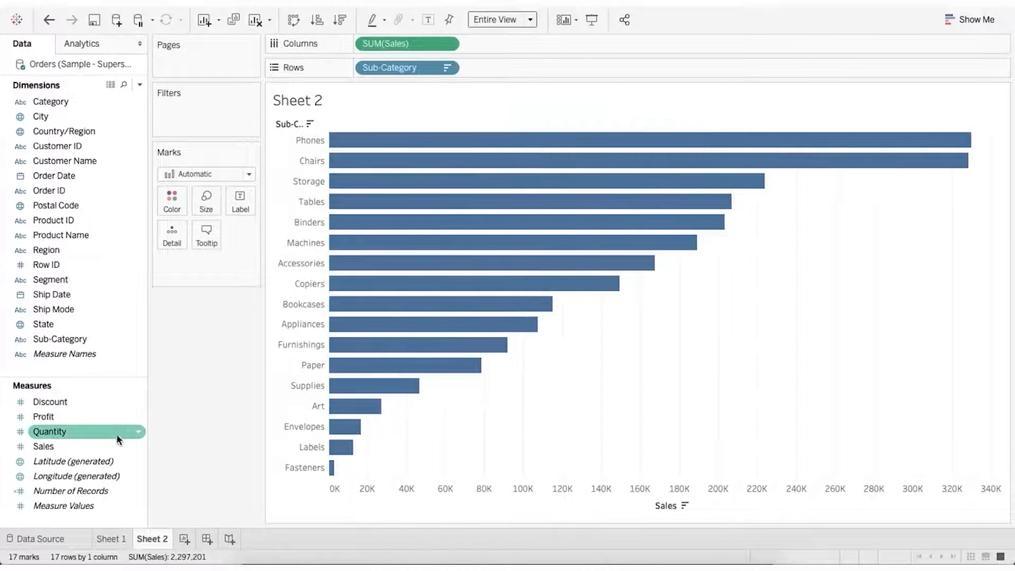
pyautogui.moveTo(97, 445); pyautogui.dragTo(244, 207)
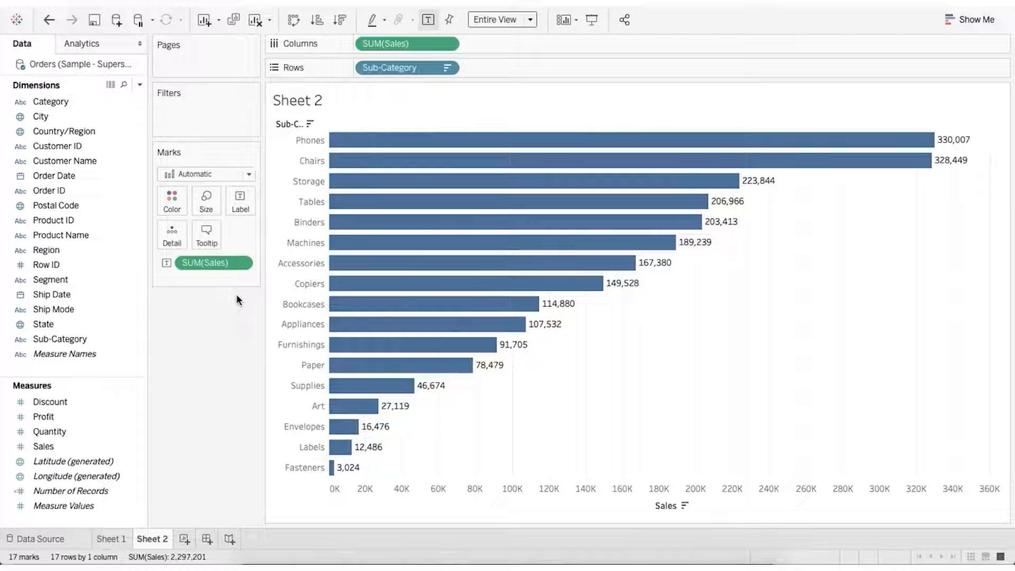
# Step: Examine the font options available for the mark labels
pyautogui.click(249, 207)
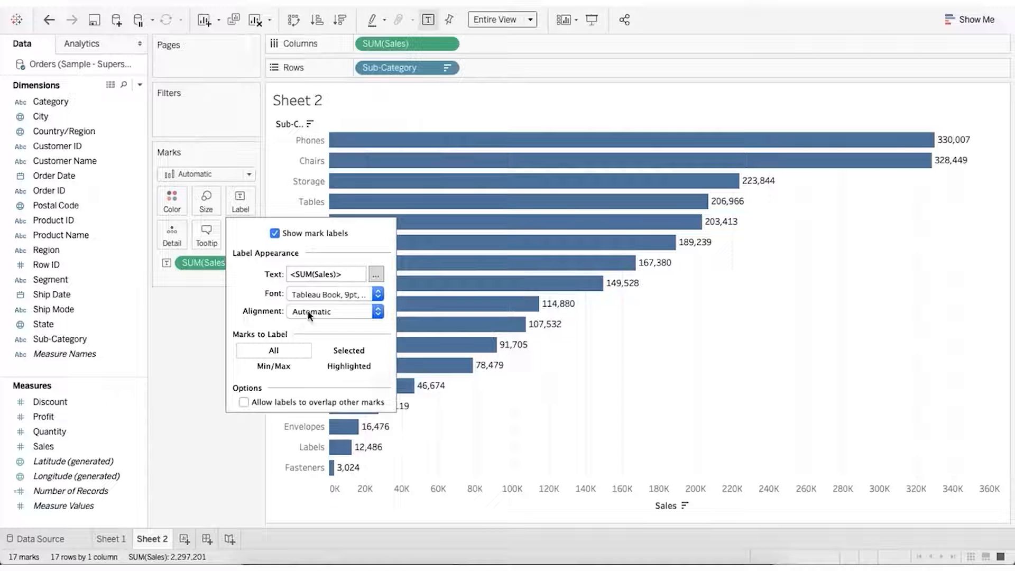
pyautogui.click(325, 294)
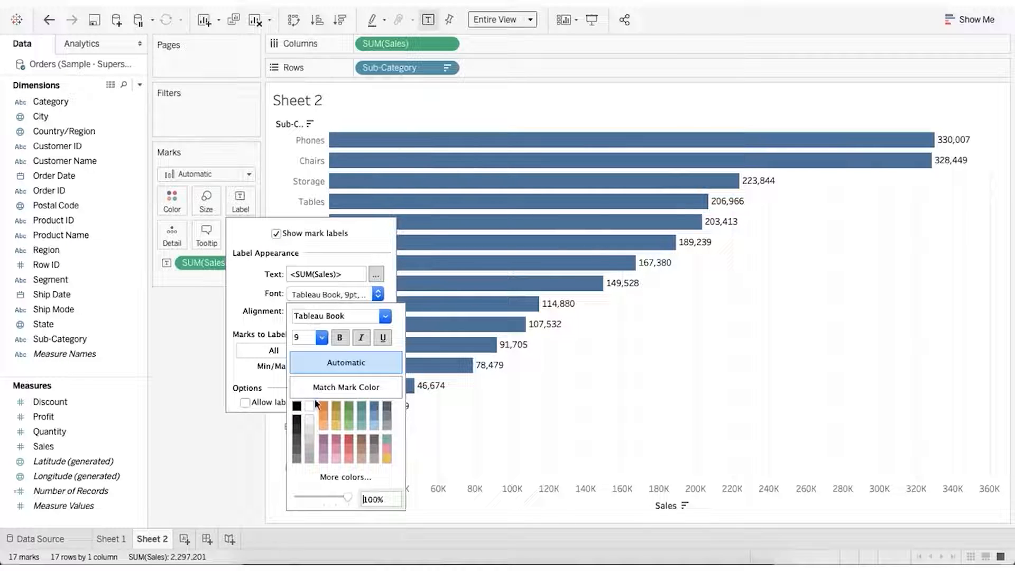
pyautogui.click(267, 311)
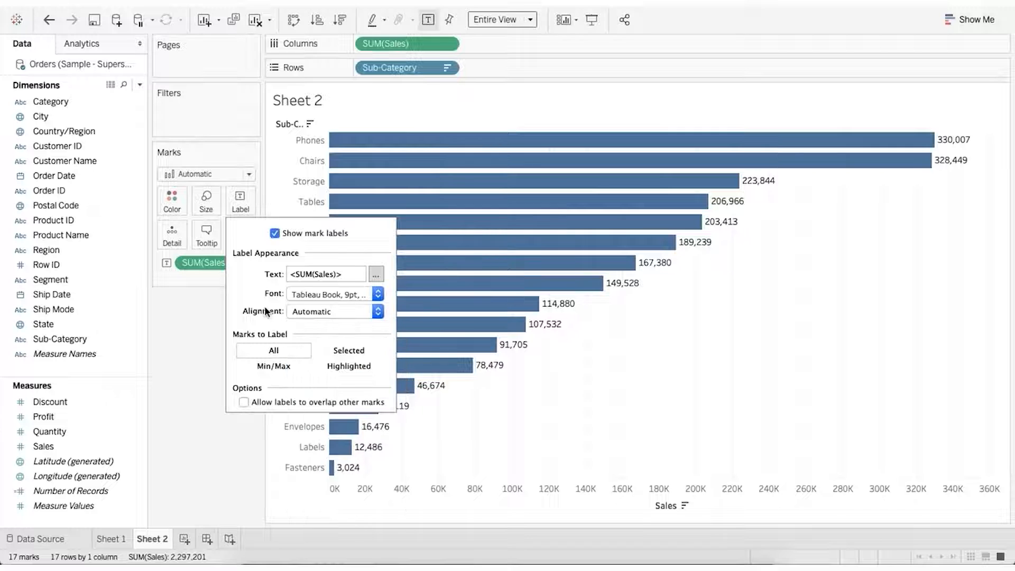
# Step: Try both rotated text directions for the mark labels, ending with the direction set to horizontal
pyautogui.click(315, 312)
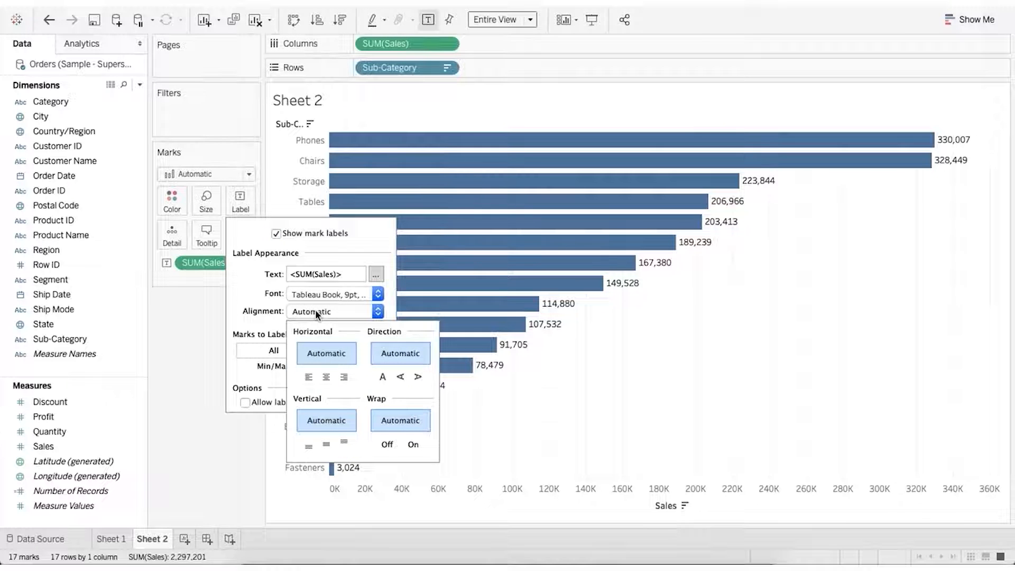
pyautogui.click(400, 377)
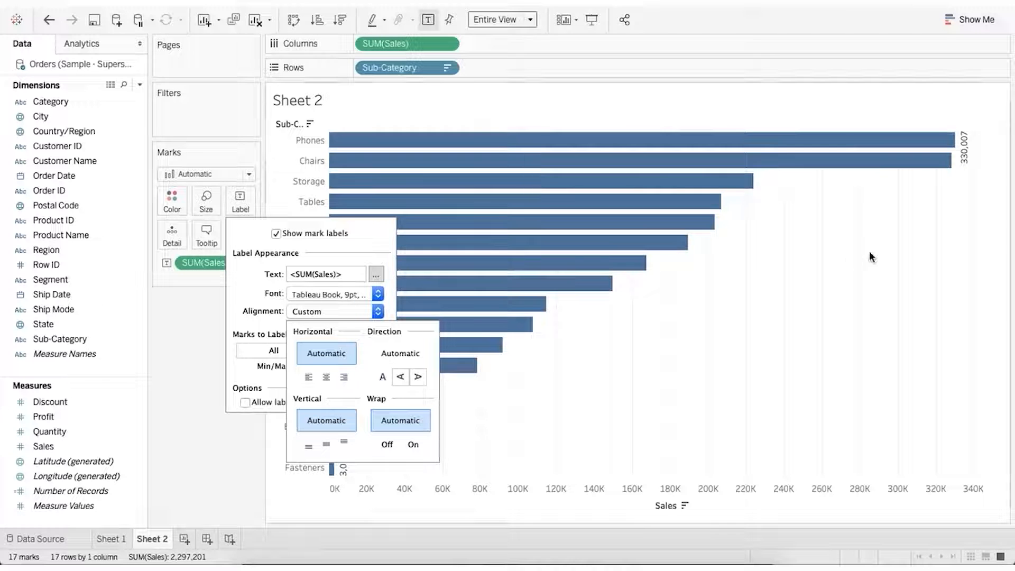
pyautogui.click(423, 380)
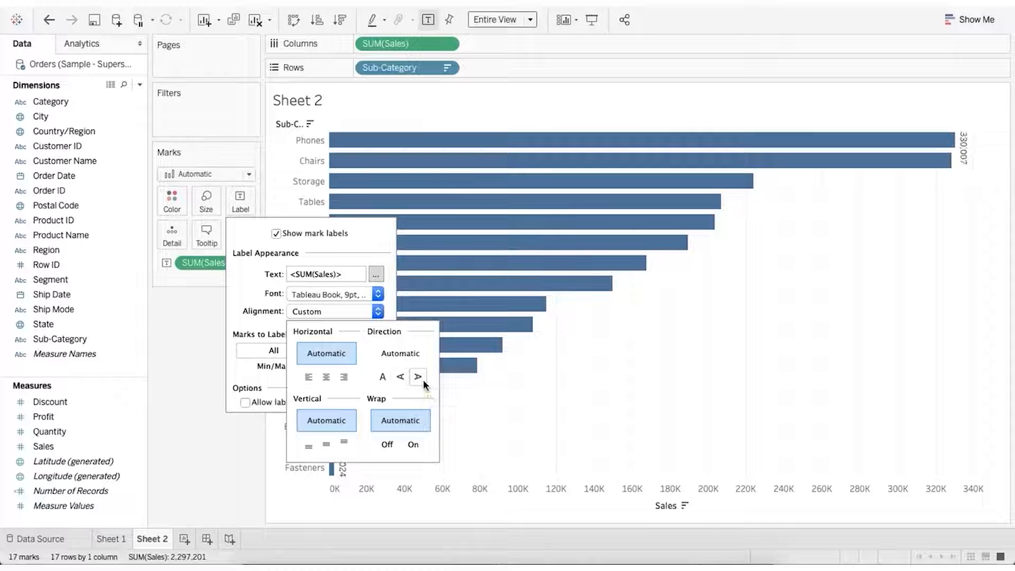
pyautogui.click(385, 380)
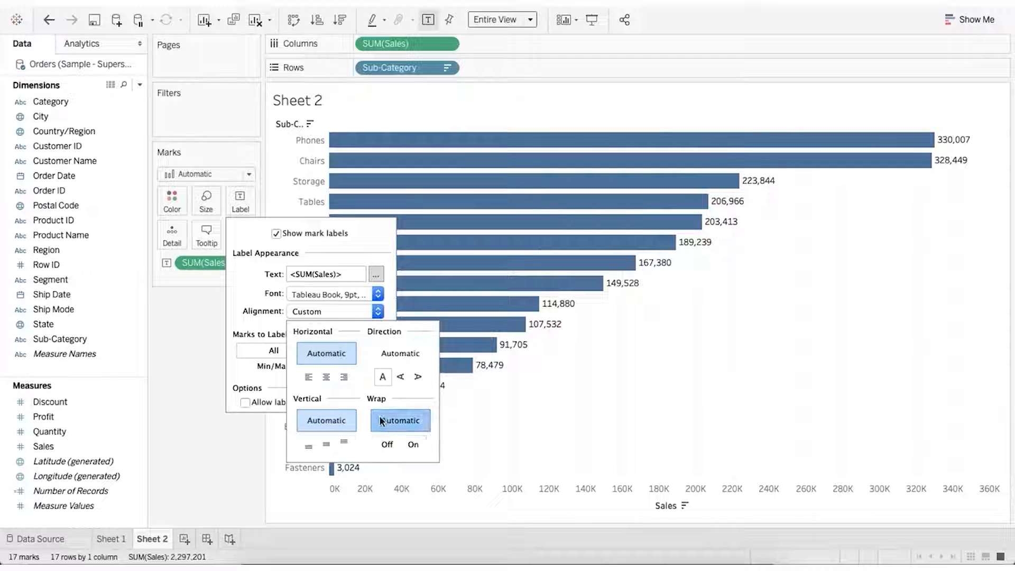
pyautogui.click(259, 311)
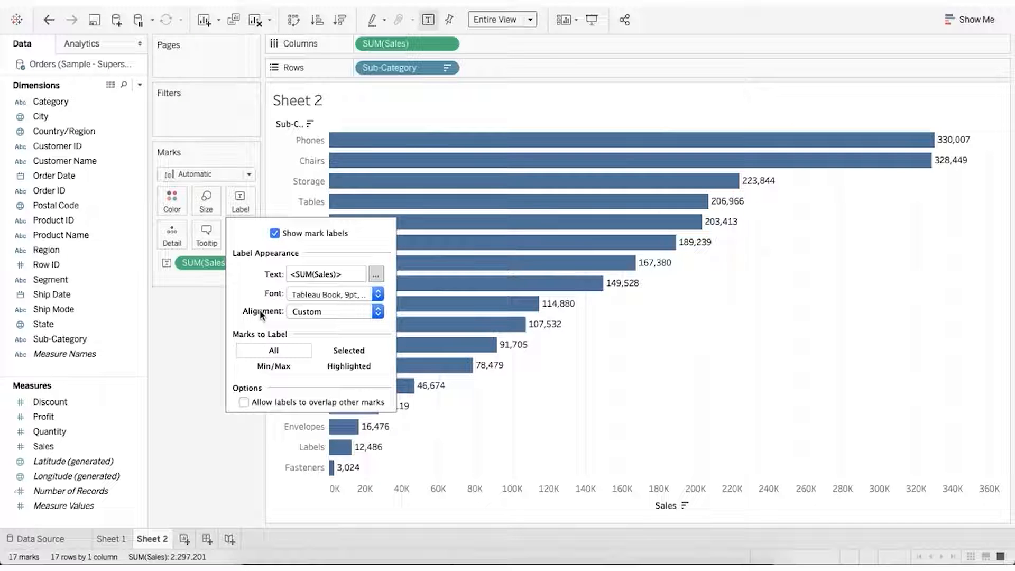
# Step: Change the mark label text to "Sales: <SUM(Sales)>"
pyautogui.click(377, 275)
pyautogui.click(379, 275)
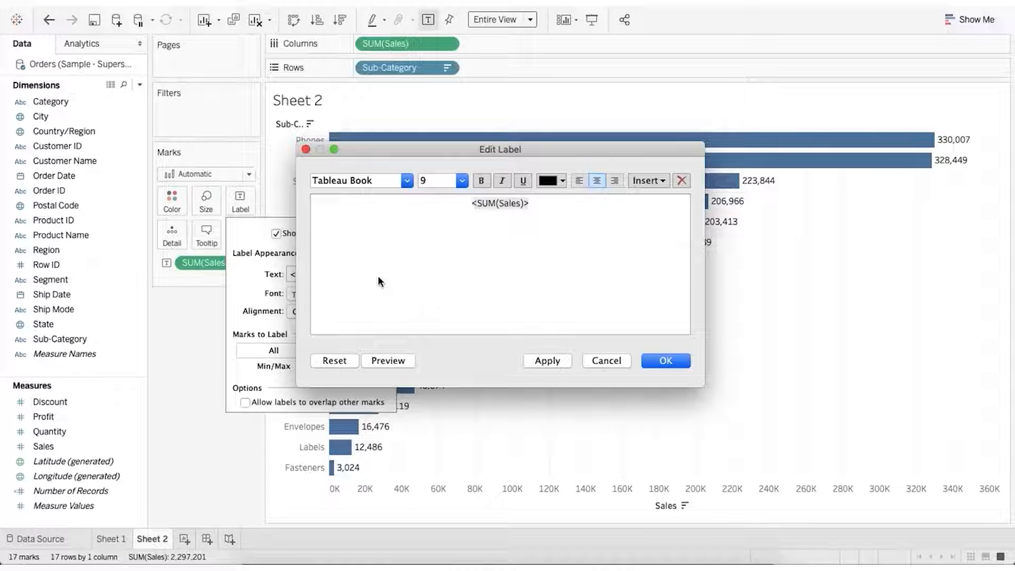
pyautogui.write('Sales:')
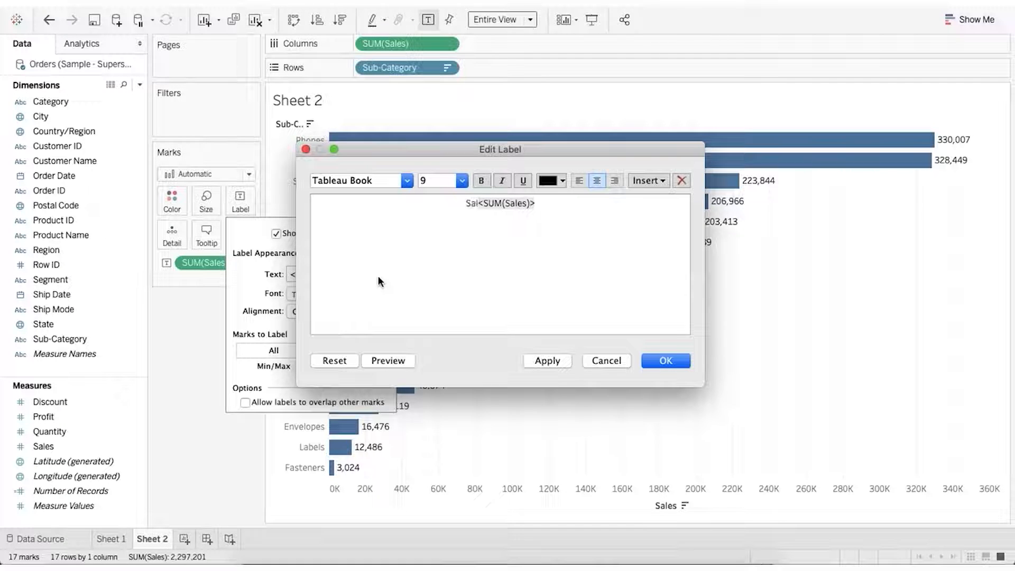
pyautogui.click(658, 361)
pyautogui.click(649, 369)
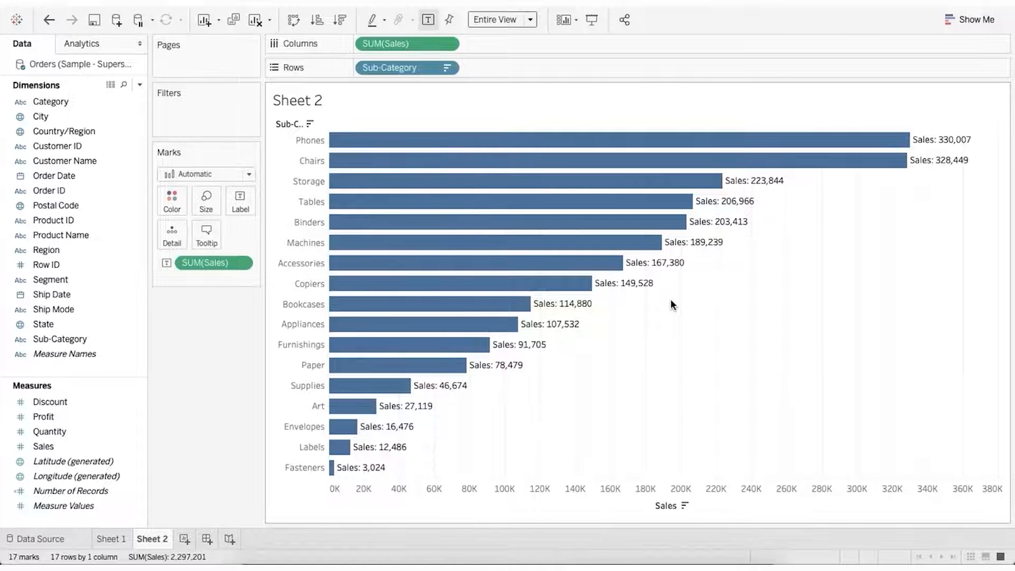
# Step: Limit the mark labels to selected marks and select the Chairs and Tables bars
pyautogui.click(249, 211)
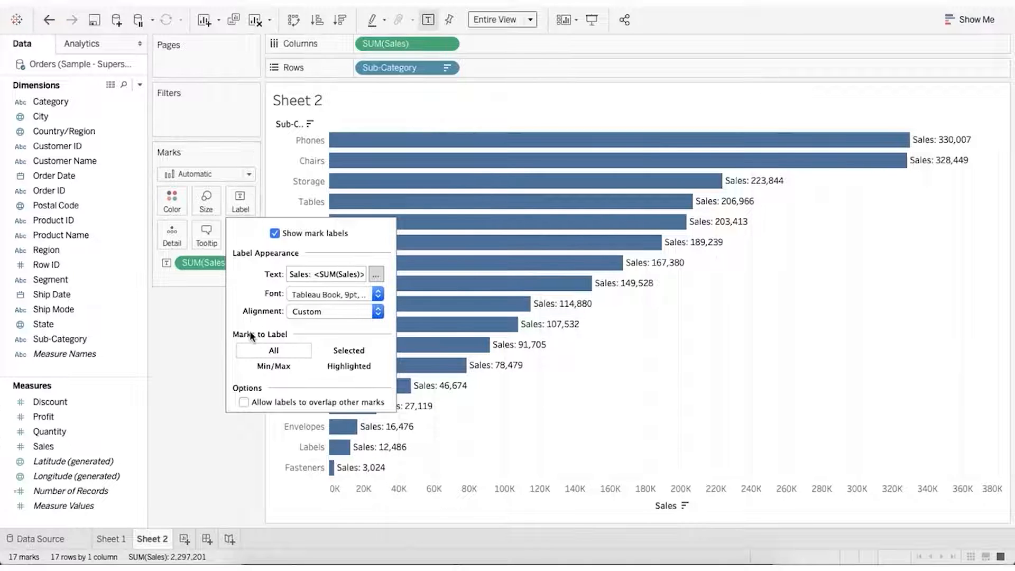
pyautogui.click(339, 352)
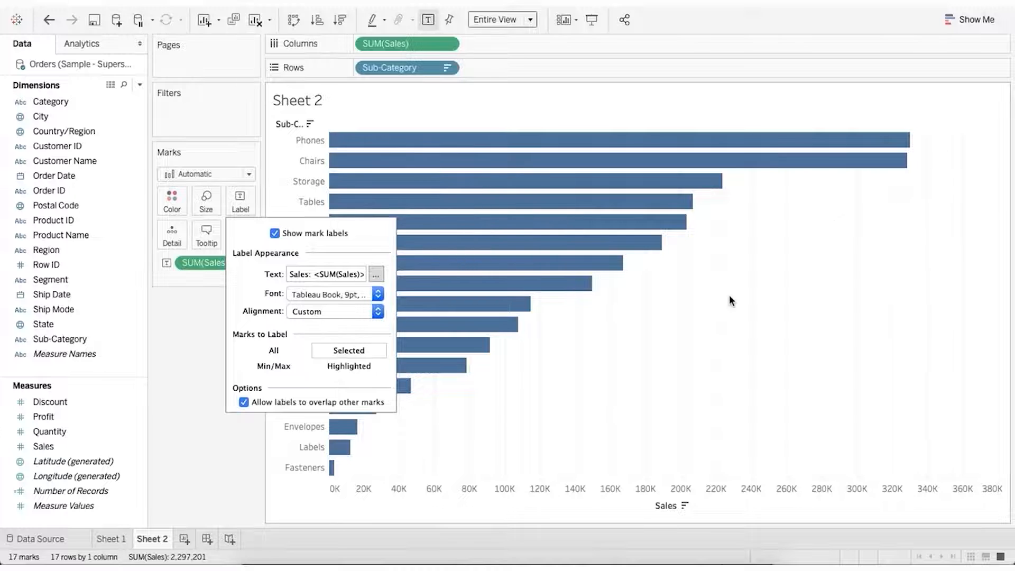
pyautogui.click(616, 354)
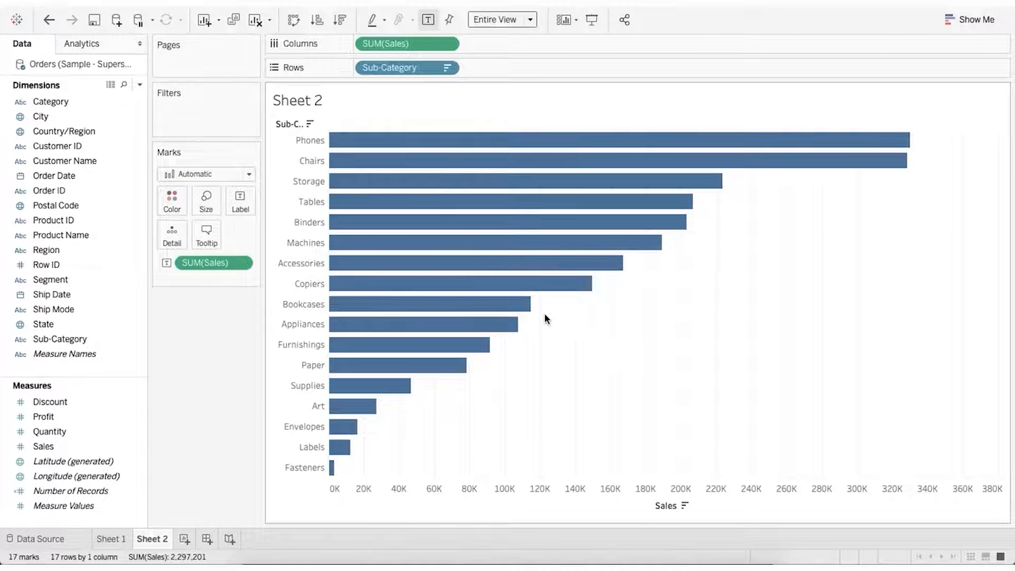
pyautogui.click(387, 165)
pyautogui.keyDown('ctrl'); pyautogui.click(386, 204); pyautogui.keyUp('ctrl')
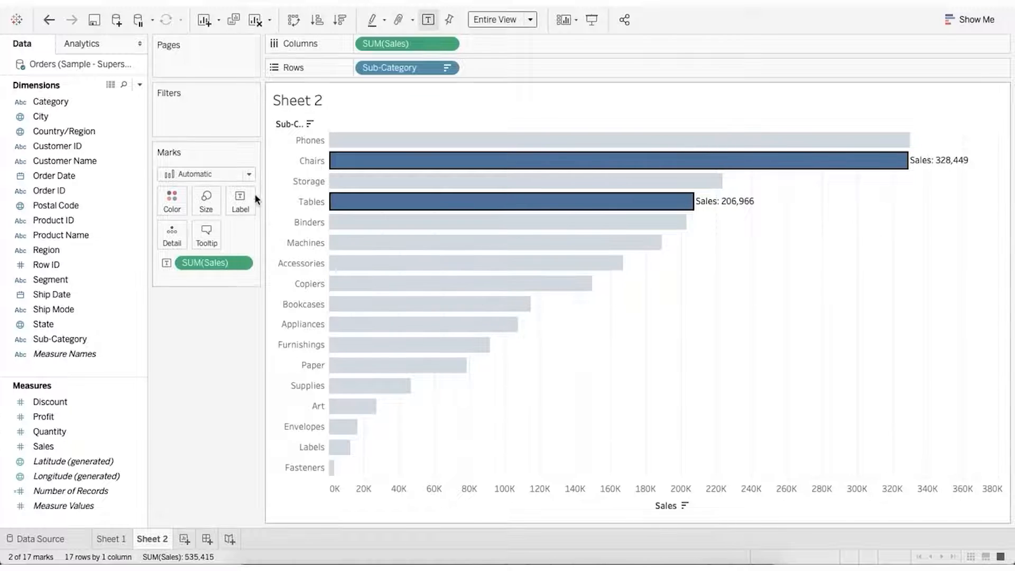
# Step: Label all marks and remove the "Sales:" prefix from the label text, leaving only <SUM(Sales)>
pyautogui.click(240, 200)
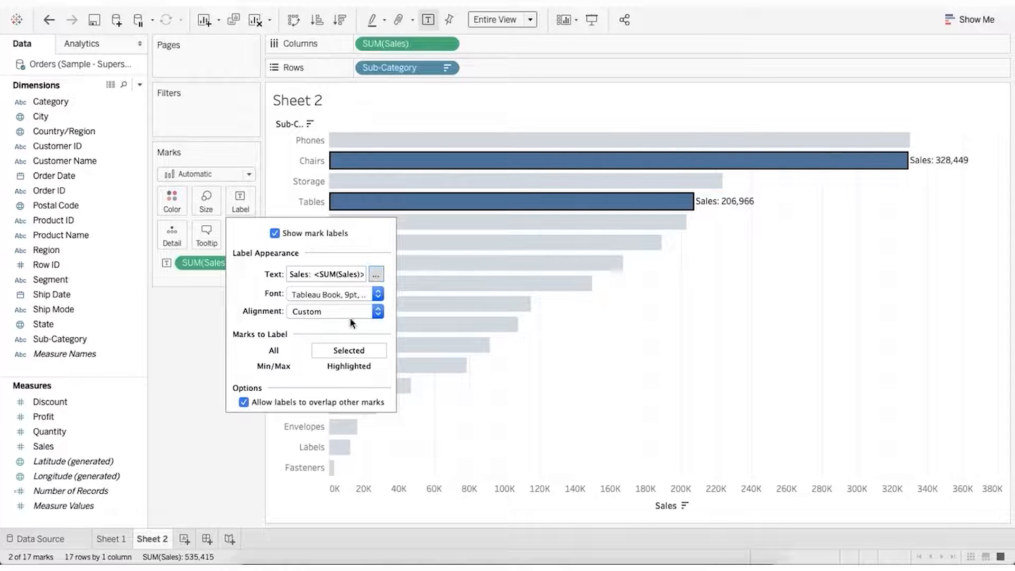
pyautogui.click(294, 351)
pyautogui.click(373, 276)
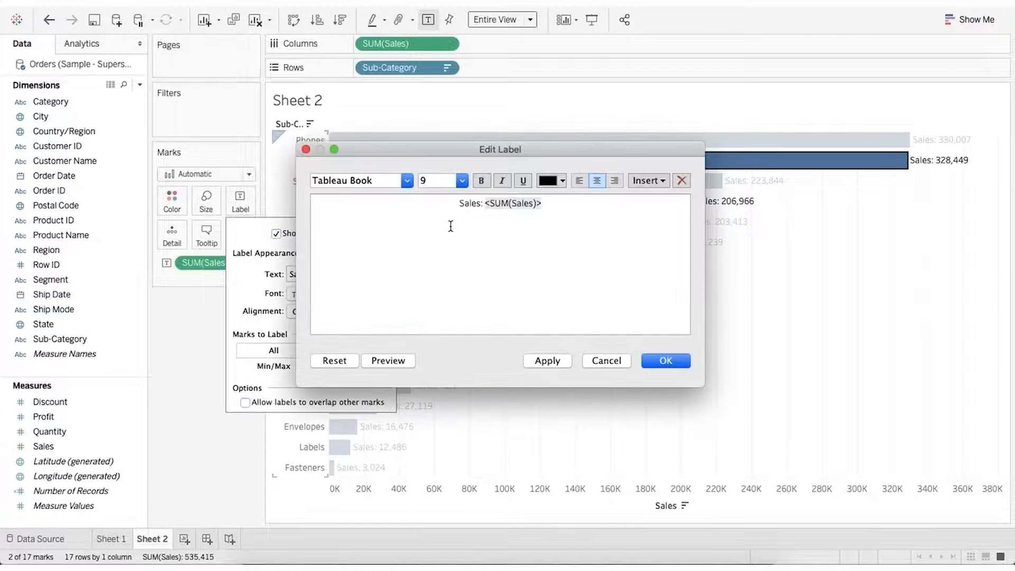
pyautogui.moveTo(484, 205); pyautogui.dragTo(453, 205)
pyautogui.press('BackSpace')
pyautogui.click(665, 361)
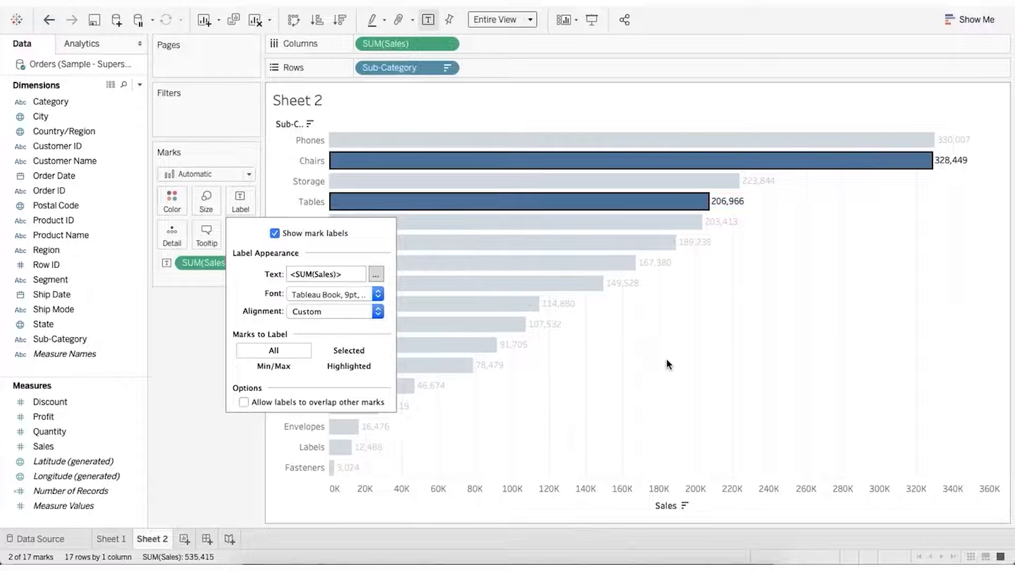
pyautogui.click(667, 357)
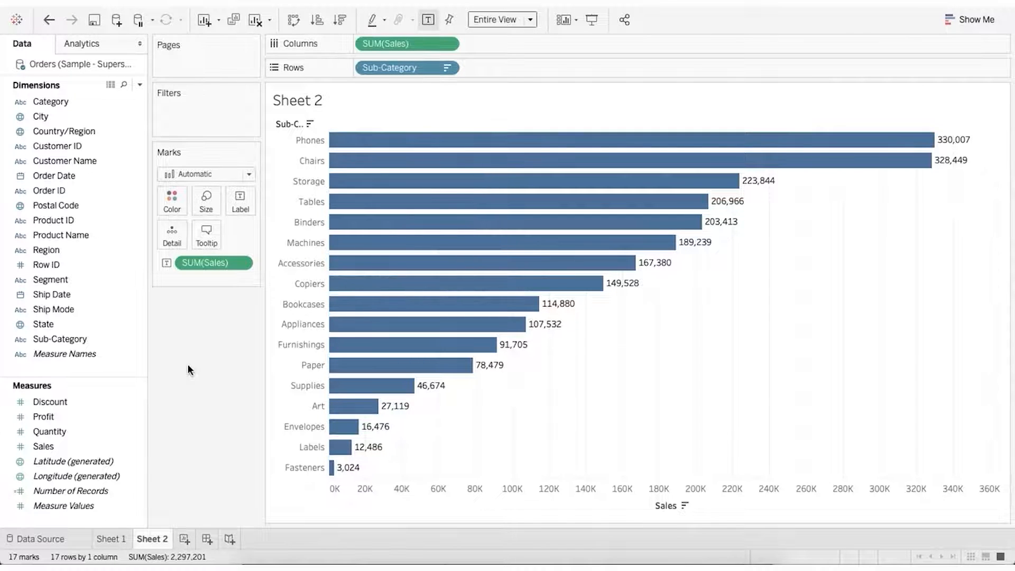
# Step: Try the Scientific number format on the Sales mark labels, ending with Currency (Custom)
pyautogui.rightClick(207, 262)
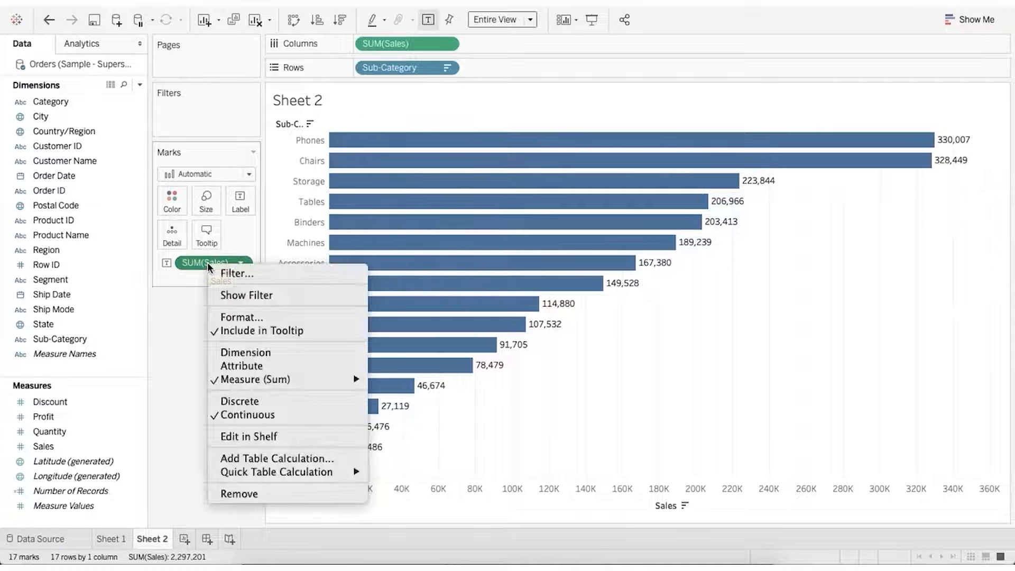
pyautogui.click(241, 318)
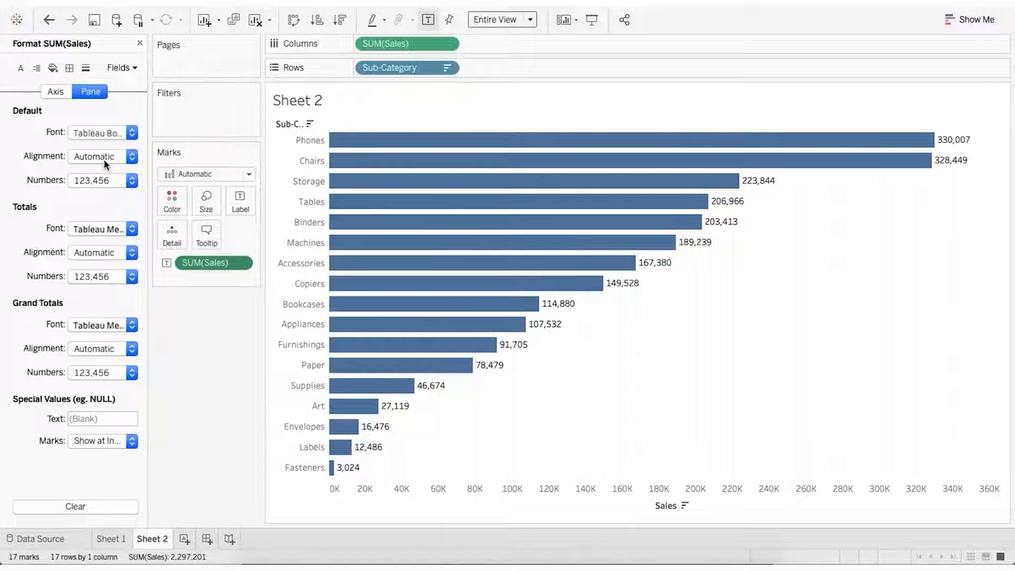
pyautogui.click(107, 182)
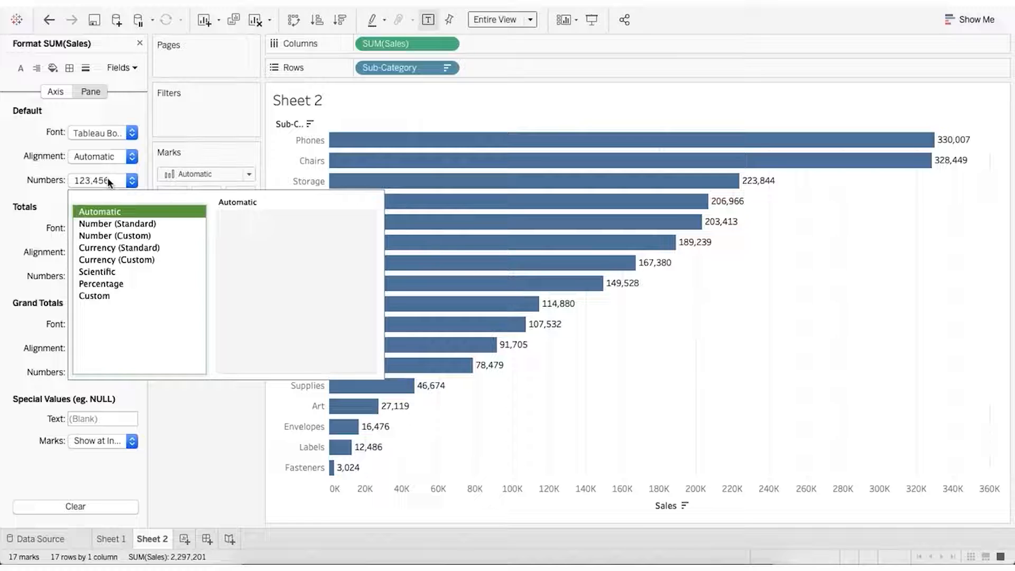
pyautogui.click(107, 177)
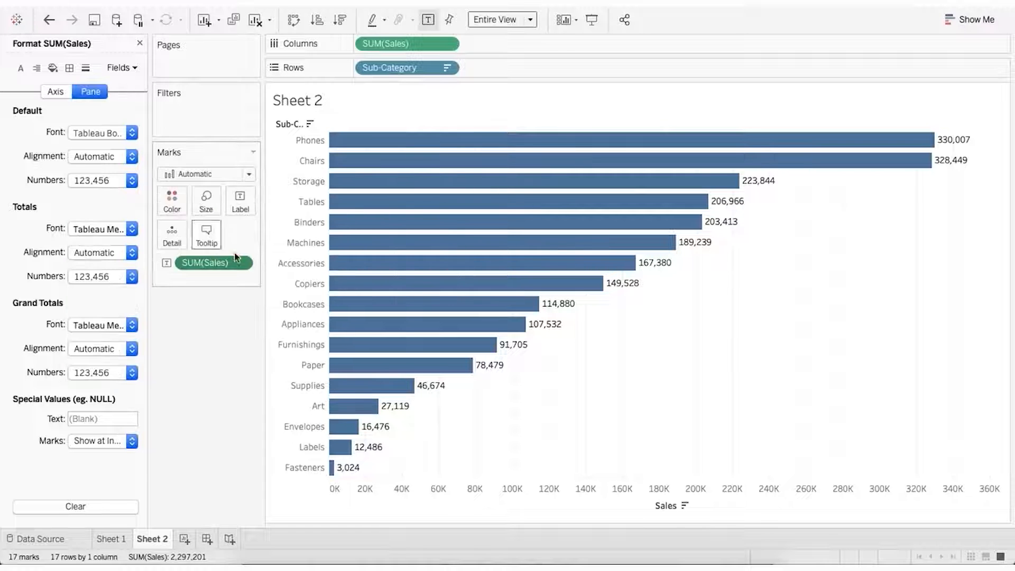
pyautogui.click(242, 206)
pyautogui.click(116, 179)
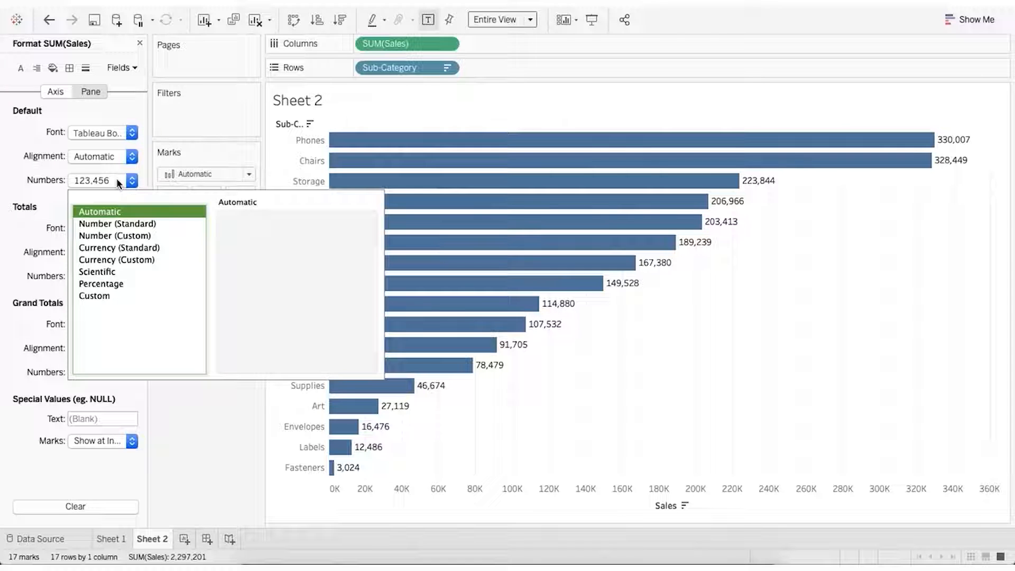
pyautogui.click(124, 272)
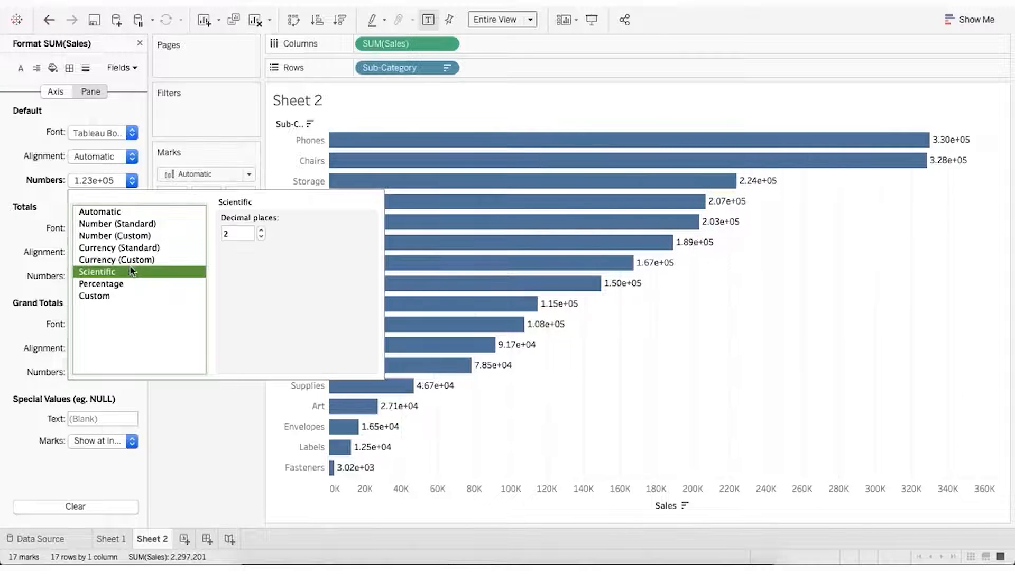
pyautogui.click(146, 260)
pyautogui.click(97, 182)
pyautogui.click(97, 182)
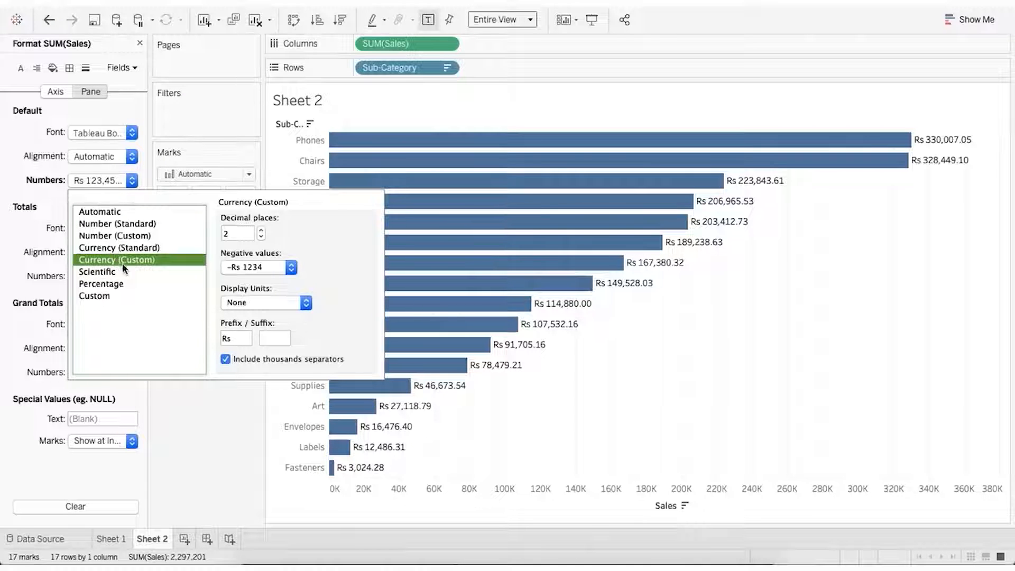
# Step: Replace the currency prefix of the Sales labels with "$"
pyautogui.click(226, 338)
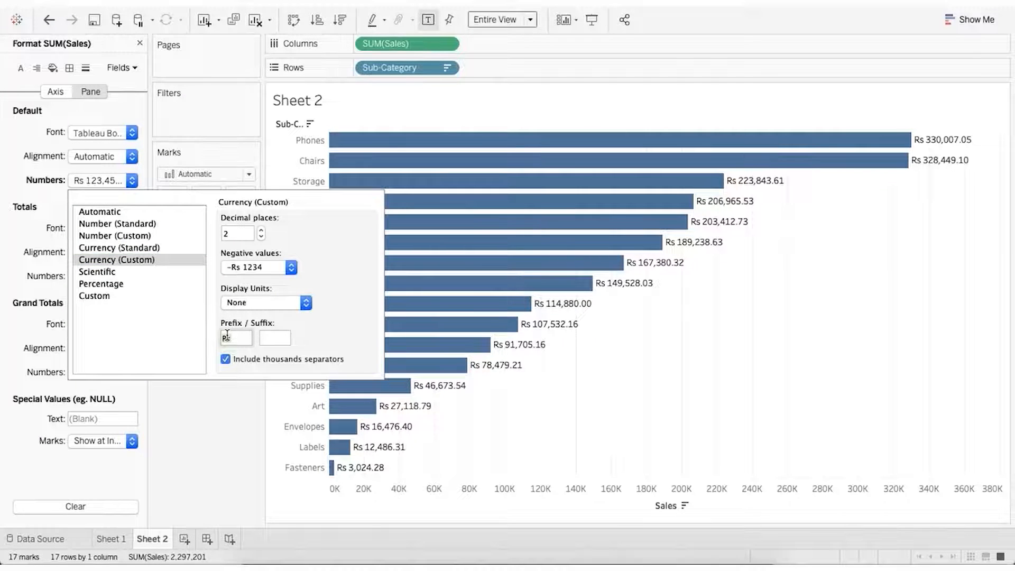
pyautogui.press('BackSpace')
pyautogui.press('BackSpace')
pyautogui.write('$')
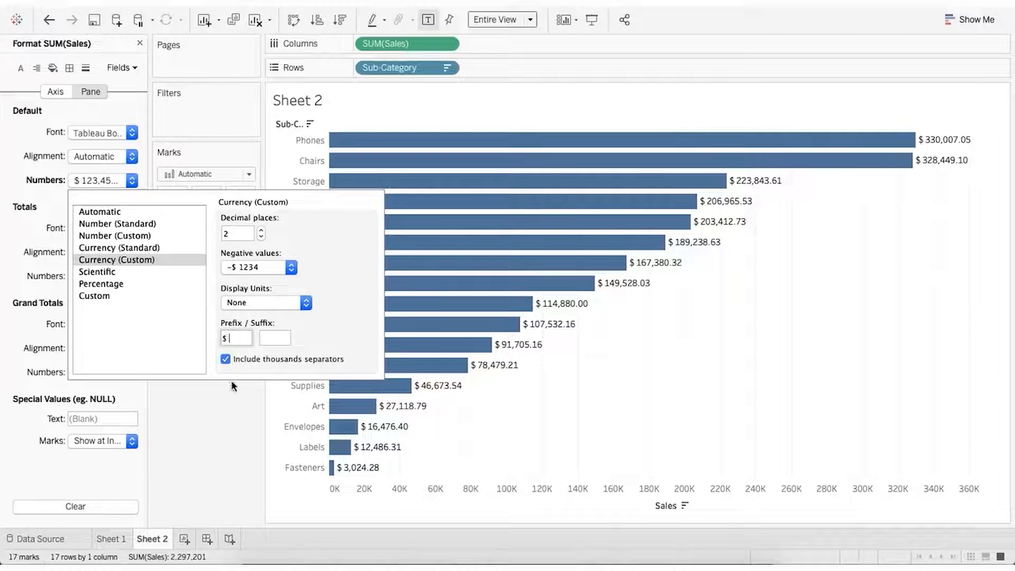
pyautogui.click(247, 382)
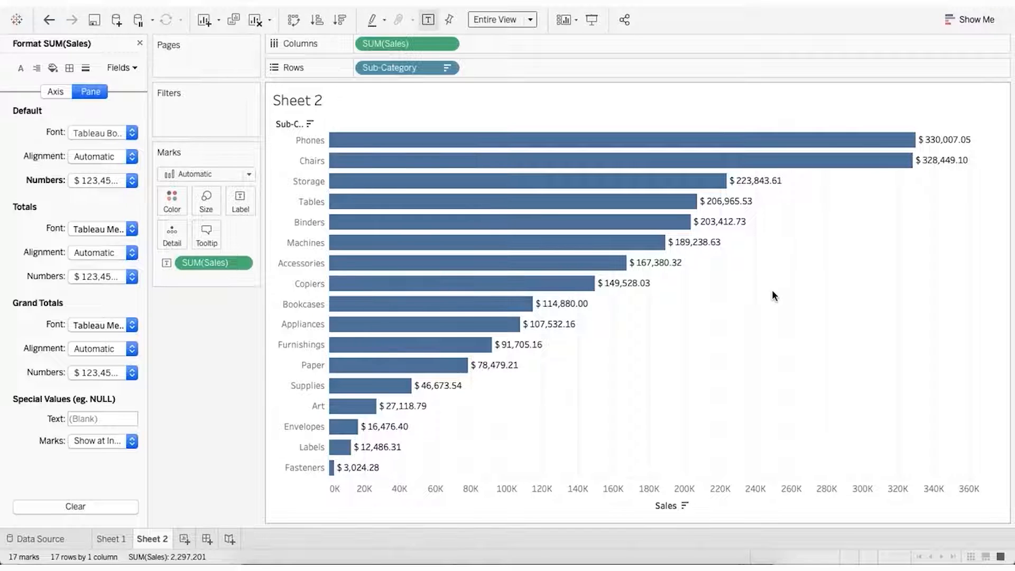
# Step: Open the axis formatting settings for the Sales axis
pyautogui.click(487, 513)
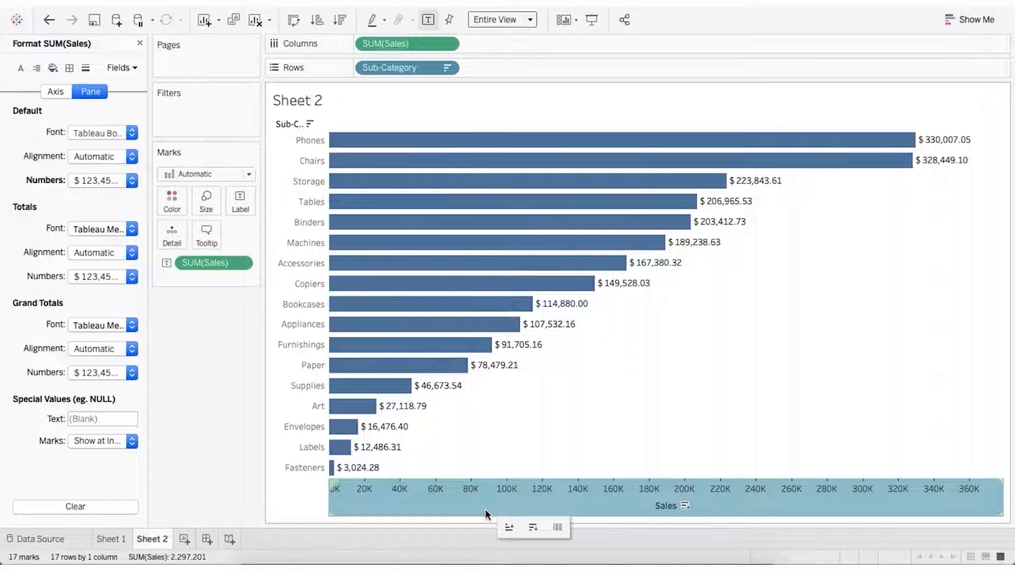
pyautogui.rightClick(484, 509)
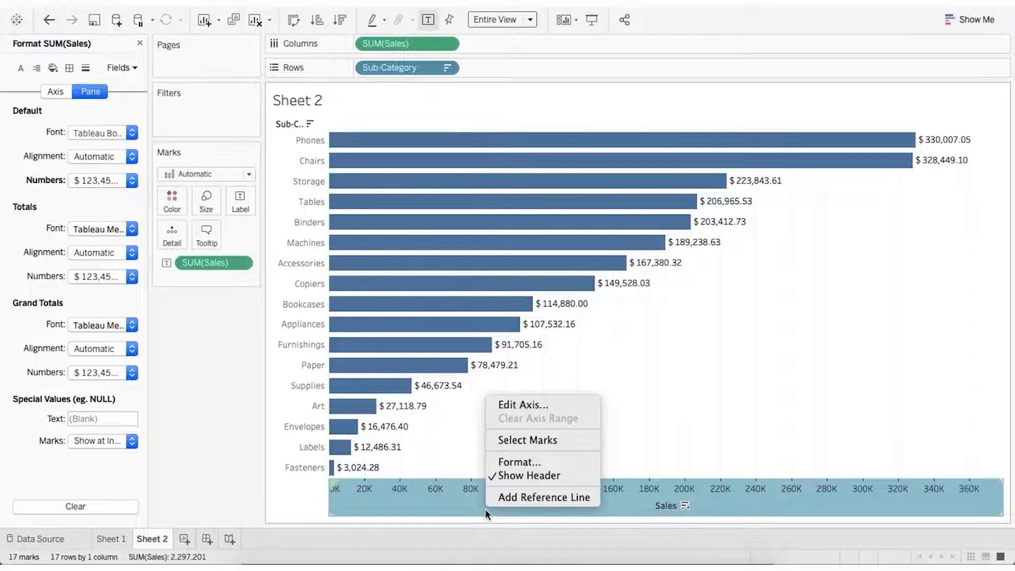
pyautogui.click(529, 463)
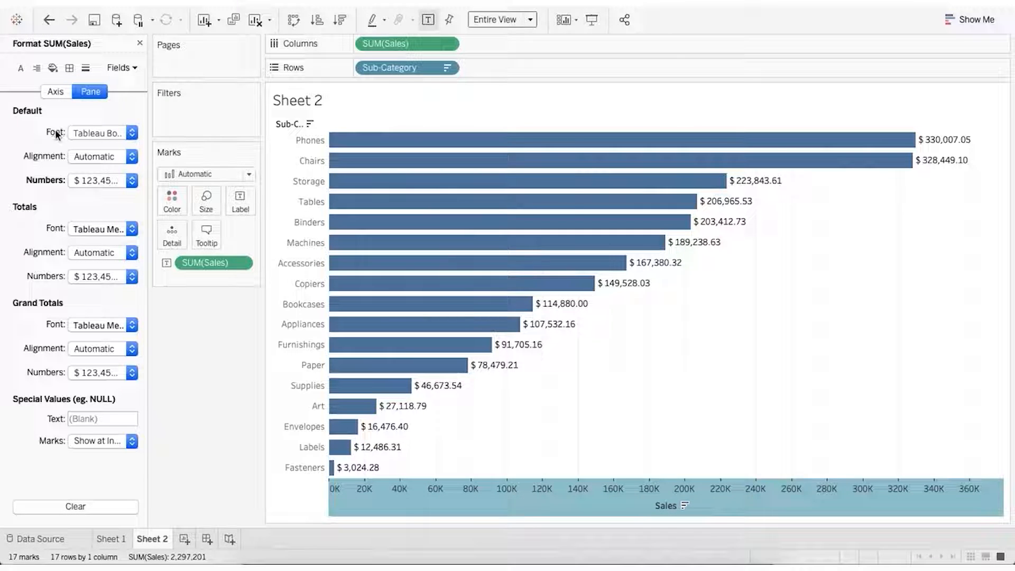
pyautogui.click(59, 92)
pyautogui.click(86, 94)
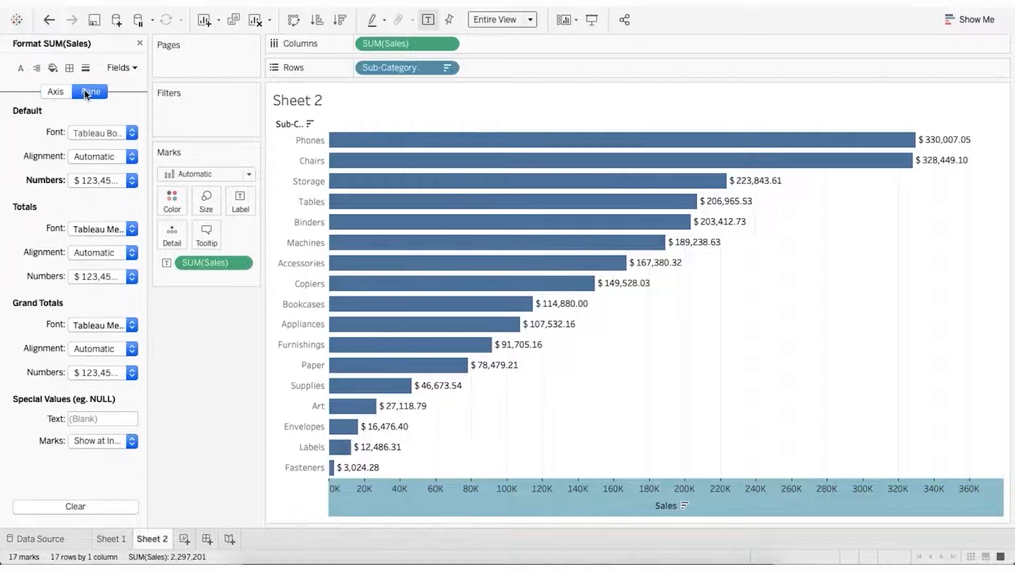
pyautogui.click(56, 91)
# Step: Shade the Sales axis with a light beige color
pyautogui.click(96, 131)
pyautogui.click(96, 131)
pyautogui.click(102, 157)
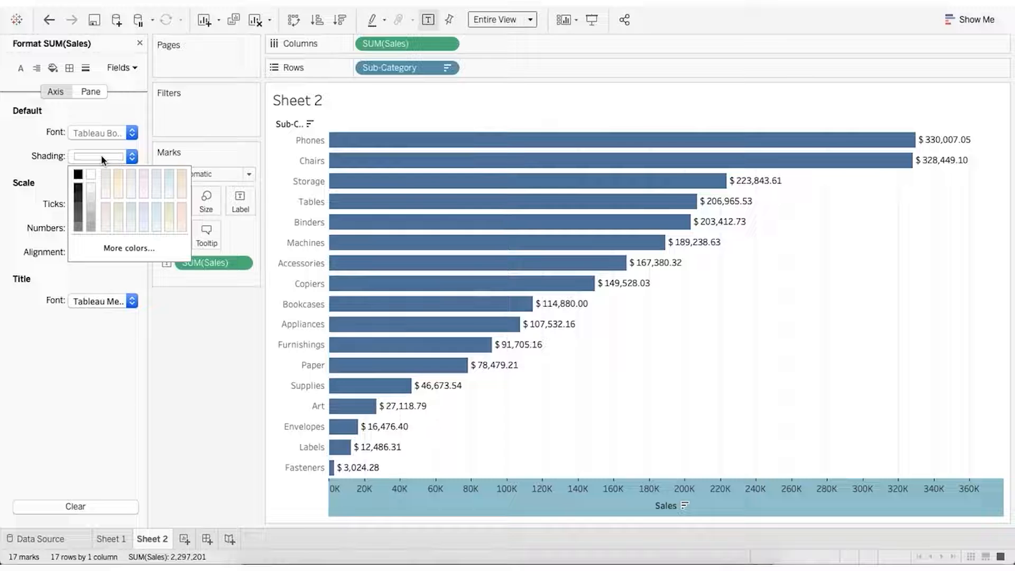
pyautogui.click(116, 184)
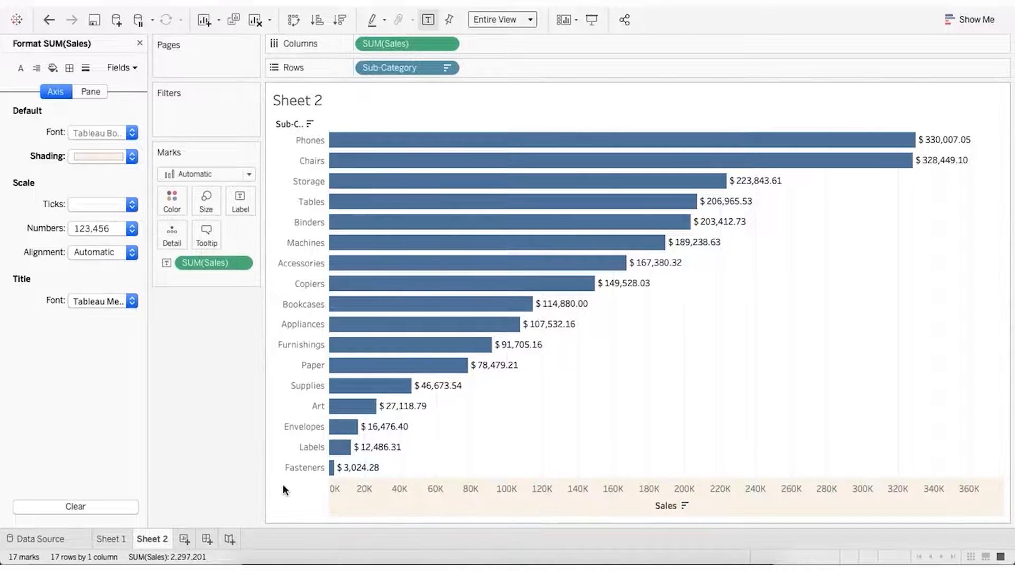
# Step: Format the Sales axis scale numbers as Currency (Custom) with the Rs prefix and two decimal places
pyautogui.click(89, 210)
pyautogui.click(81, 203)
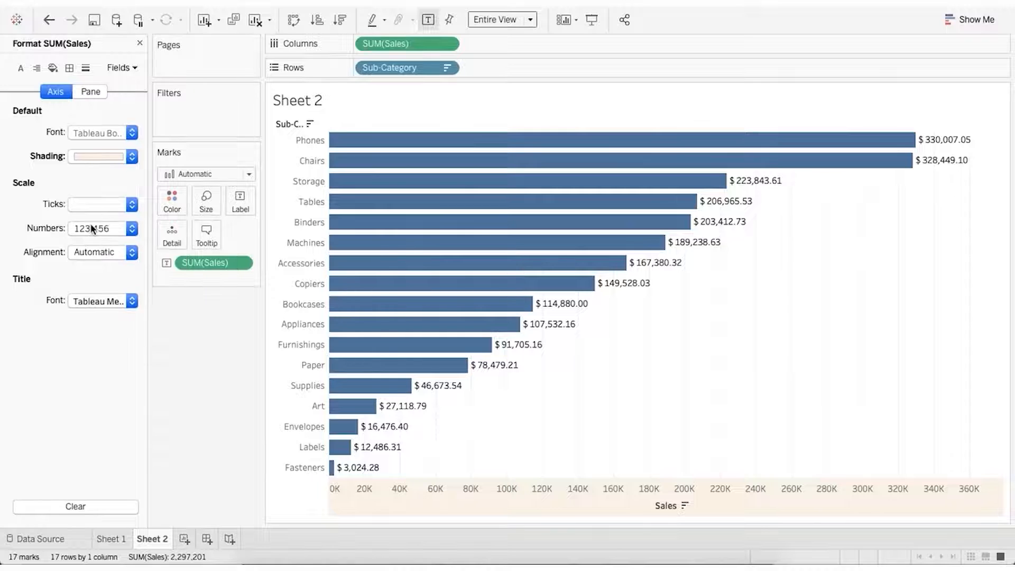
pyautogui.click(91, 229)
pyautogui.click(132, 311)
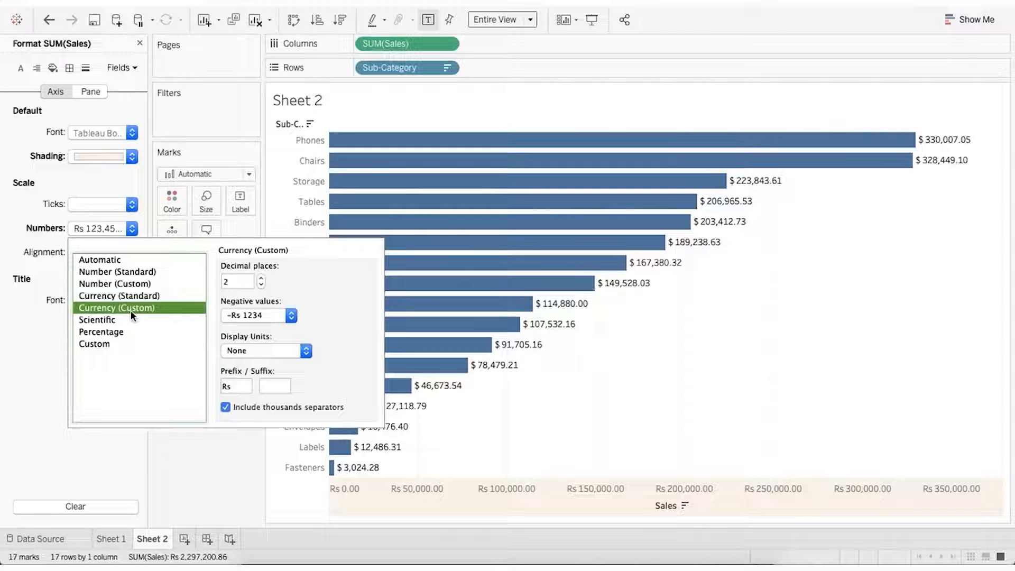
pyautogui.click(92, 355)
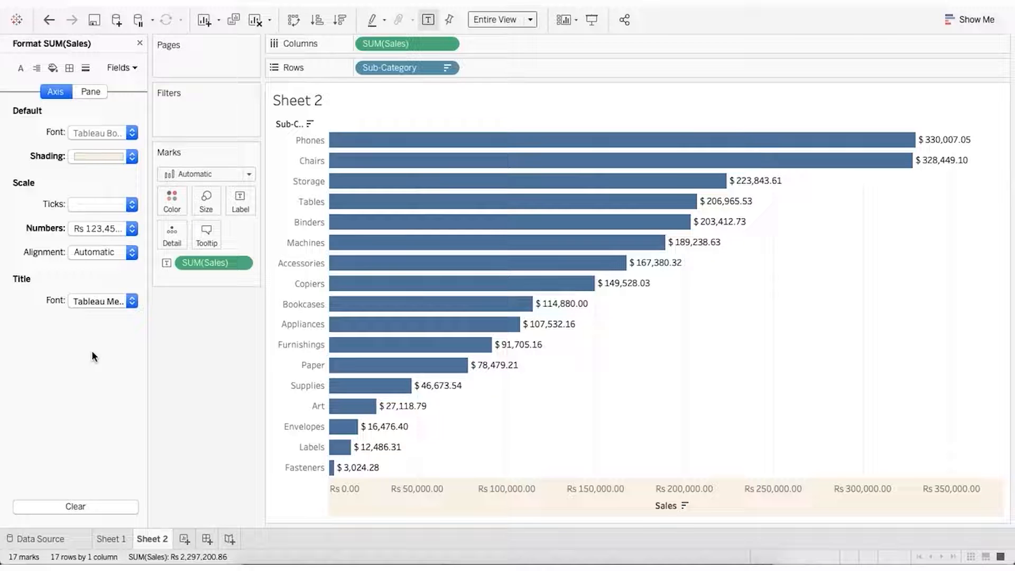
# Step: Set the Sales axis shading to white and close the formatting settings
pyautogui.click(90, 154)
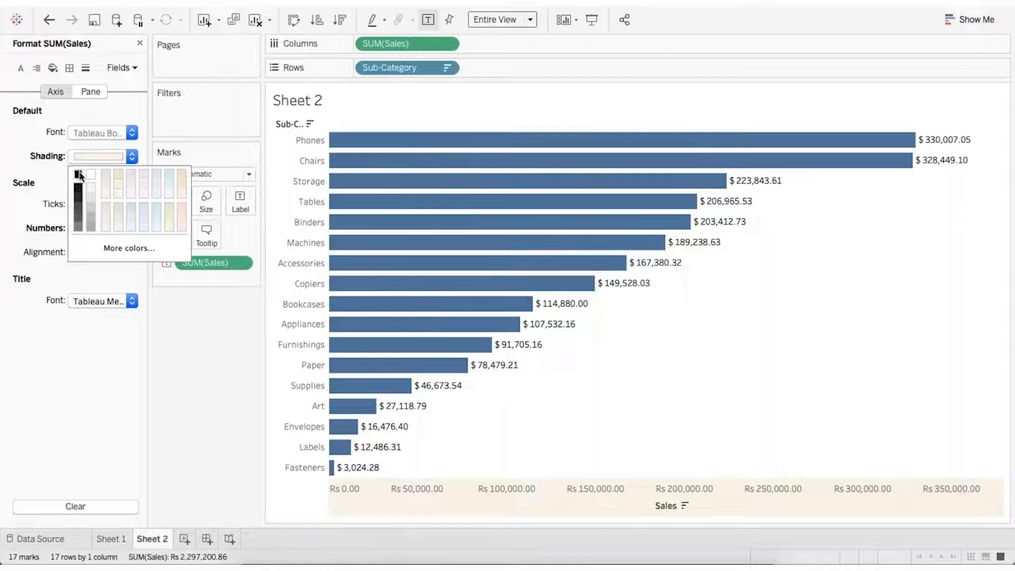
pyautogui.click(91, 172)
pyautogui.click(100, 349)
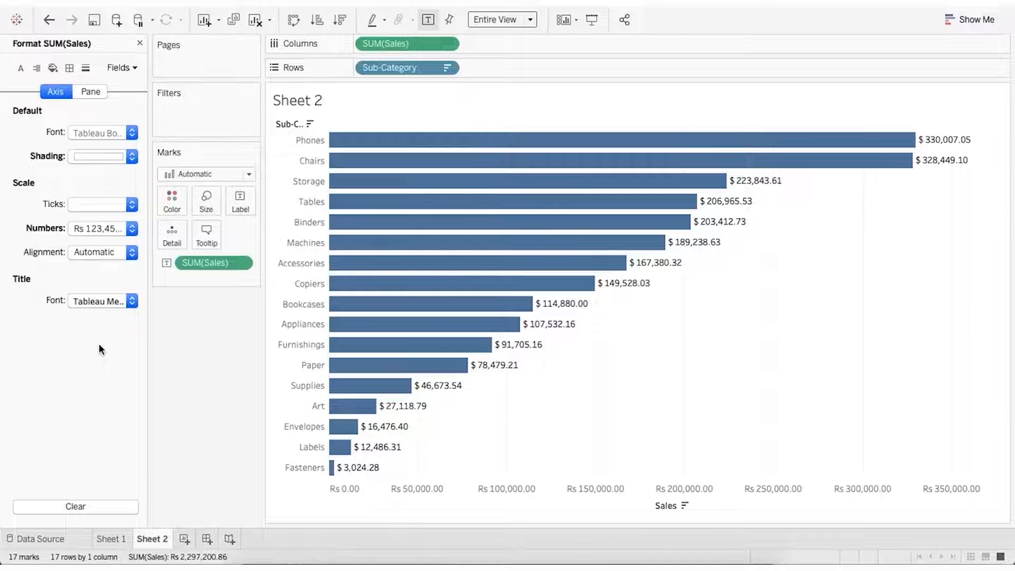
pyautogui.click(140, 47)
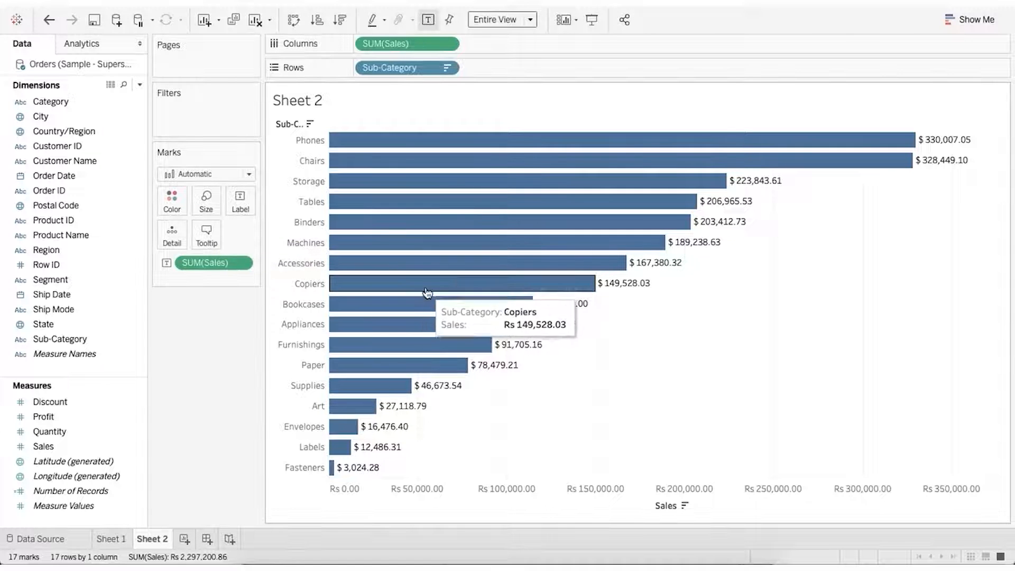
# Step: Change the Sales caption in the bar tooltip to "Total Sales:" and check the tooltip on a bar
pyautogui.moveTo(443, 268)
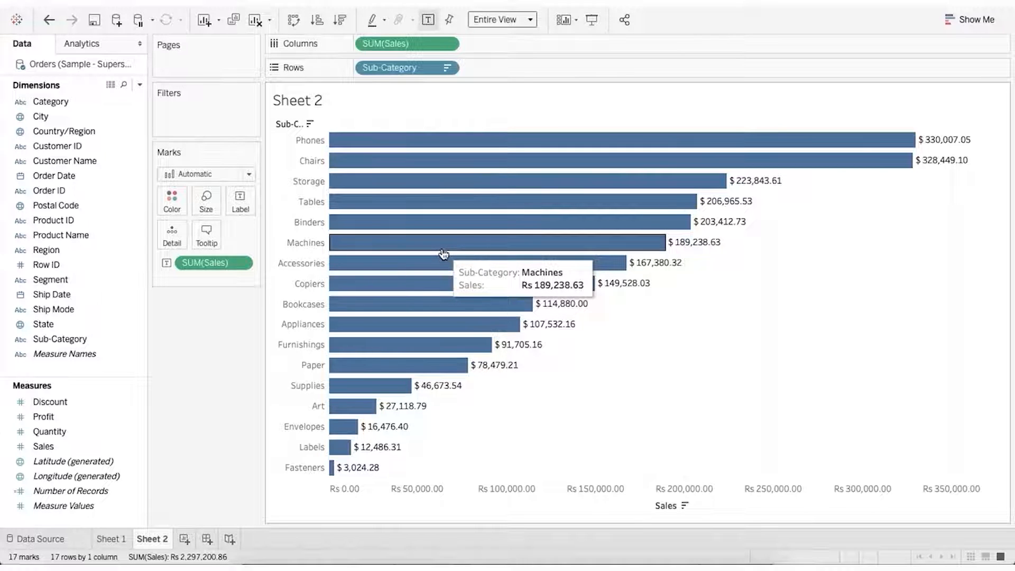
pyautogui.moveTo(452, 234)
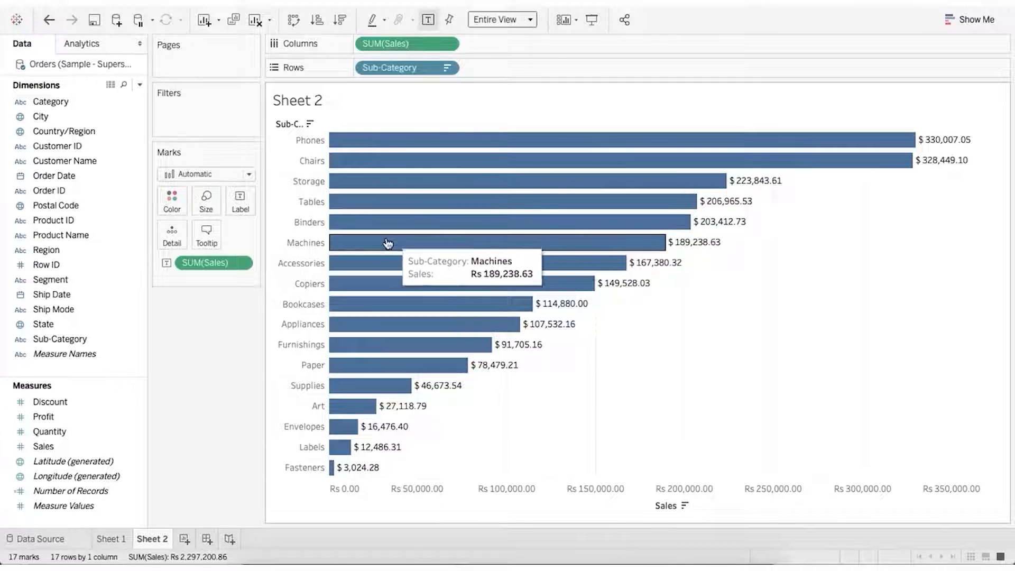
pyautogui.click(208, 234)
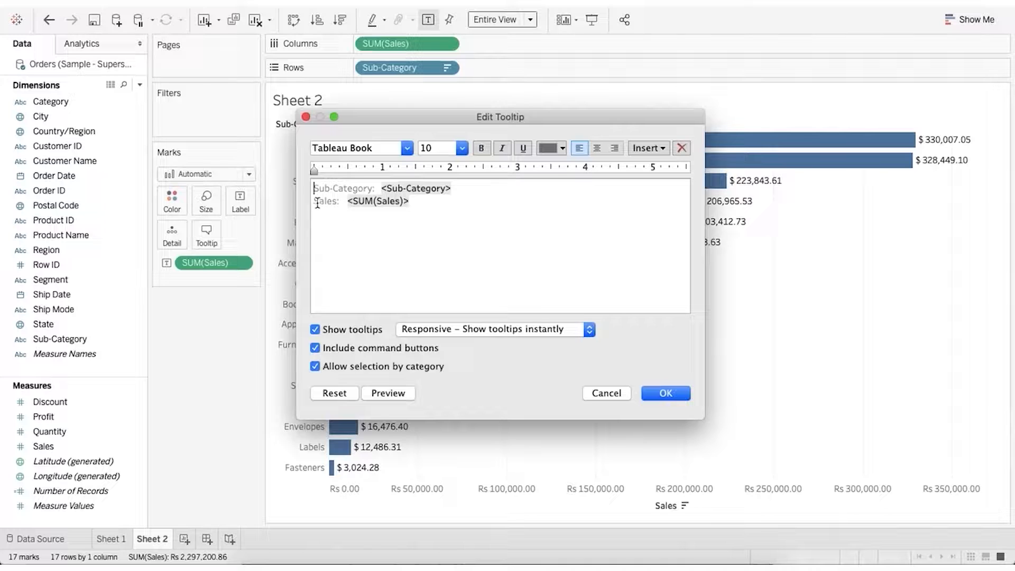
pyautogui.click(317, 201)
pyautogui.write('Total')
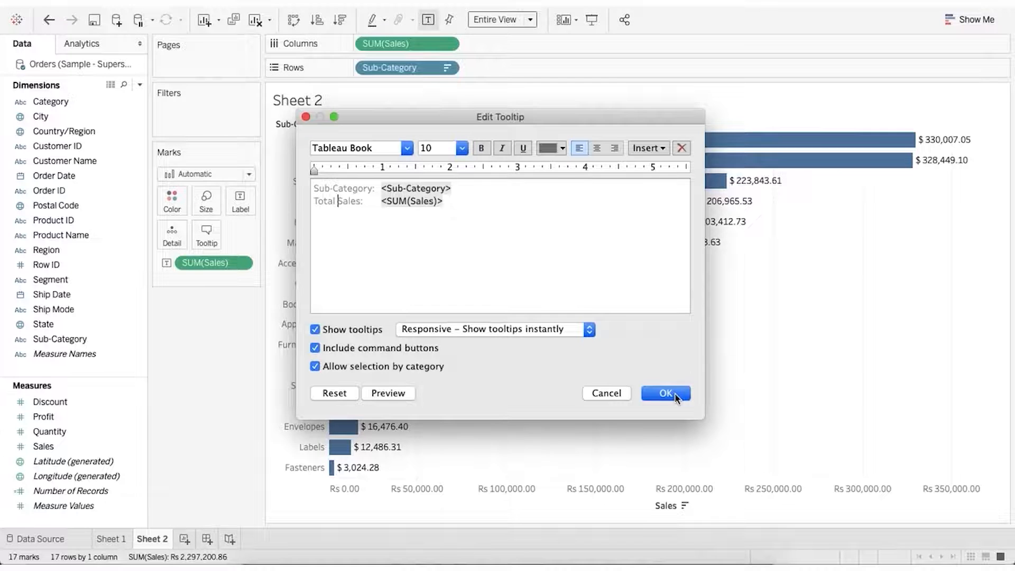
pyautogui.click(666, 393)
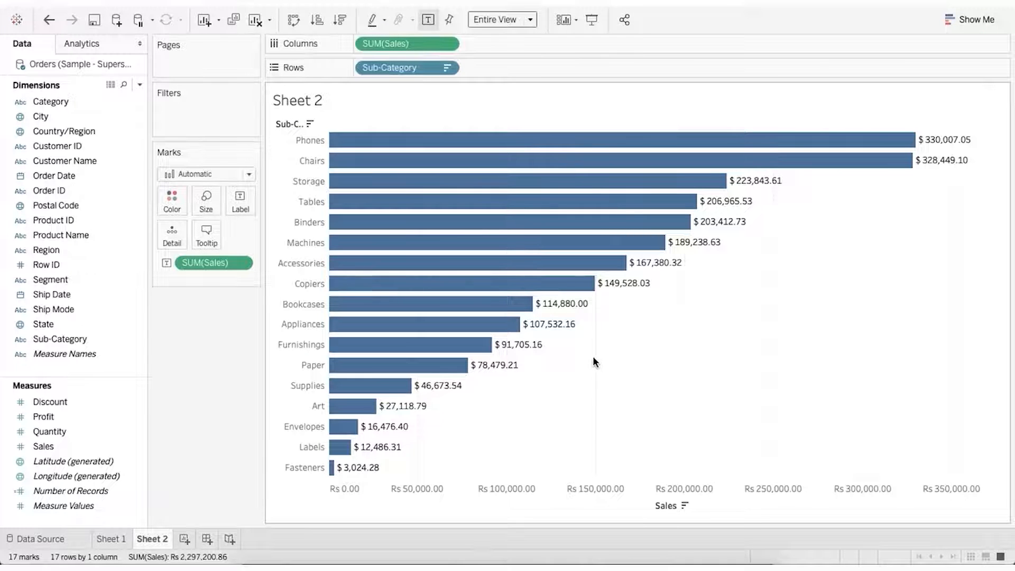
pyautogui.moveTo(514, 304)
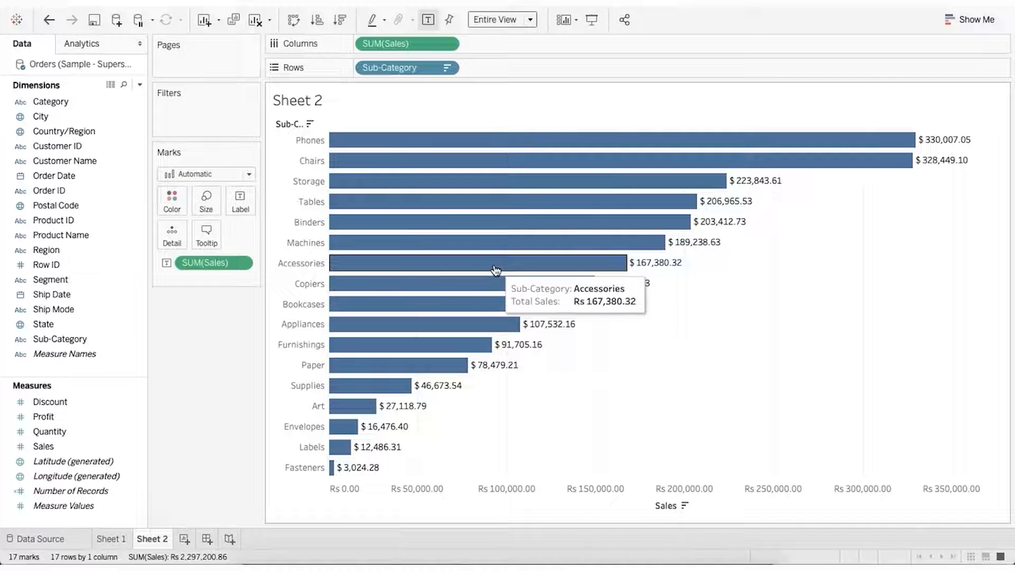
# Step: Add the heading line "This shows the total sales for <Sub-Category>:" above the existing tooltip lines and check the tooltip on several bars
pyautogui.click(214, 242)
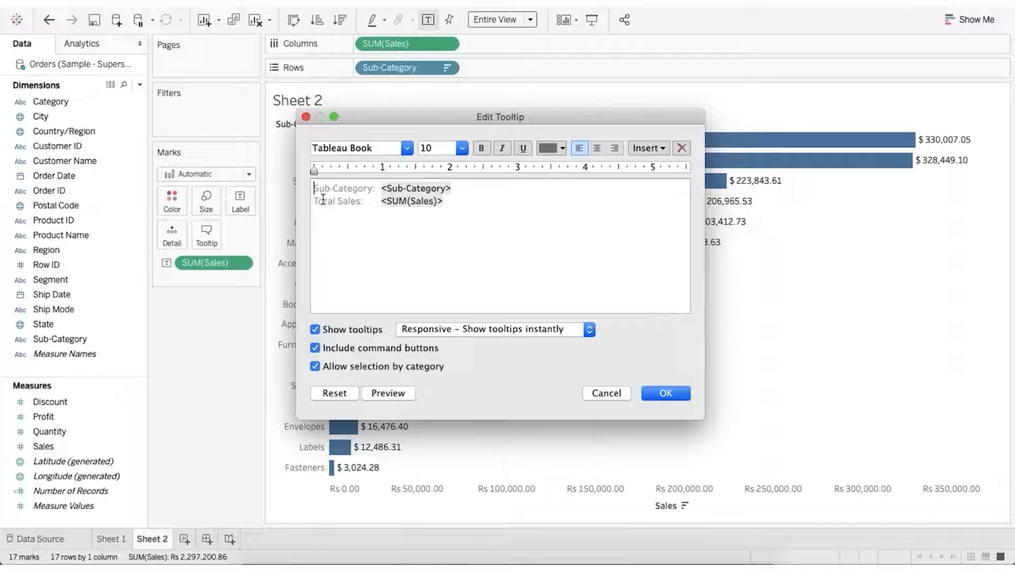
pyautogui.press('Return')
pyautogui.press('Up')
pyautogui.write('Thi')
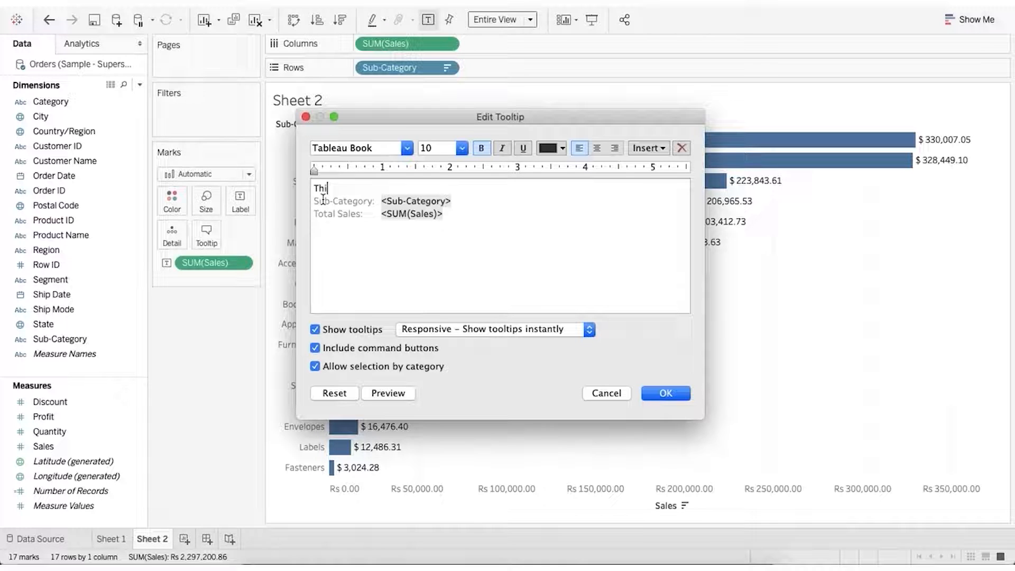
pyautogui.write('s shows the total sales for')
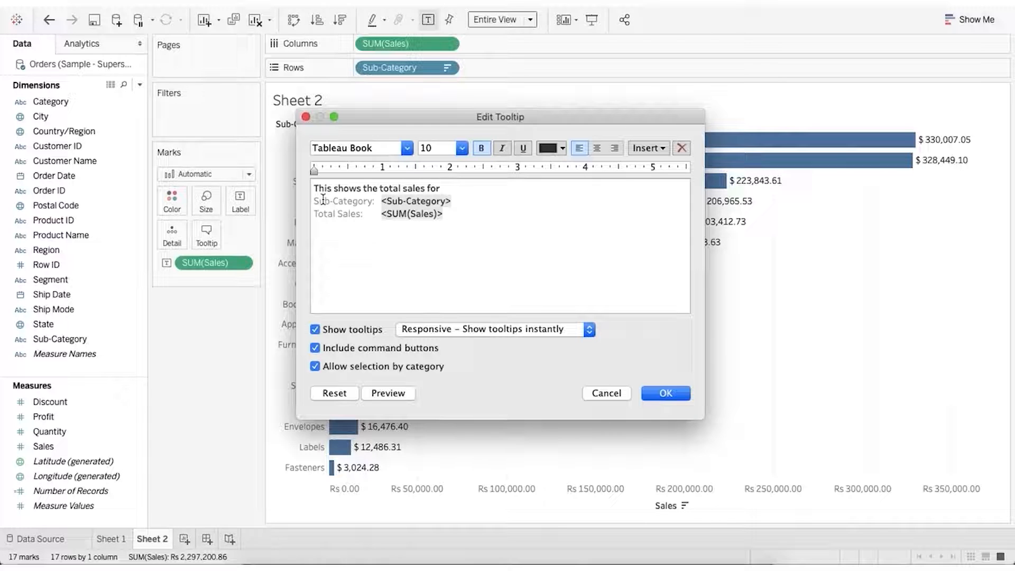
pyautogui.write(' <')
pyautogui.write('S>:')
pyautogui.write('ub-Categor')
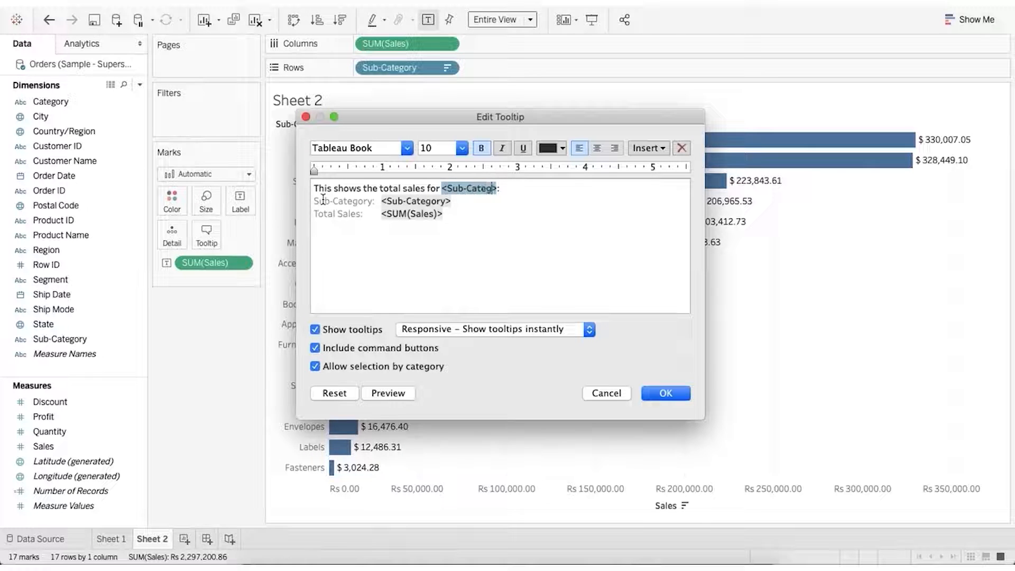
pyautogui.write('y')
pyautogui.click(401, 228)
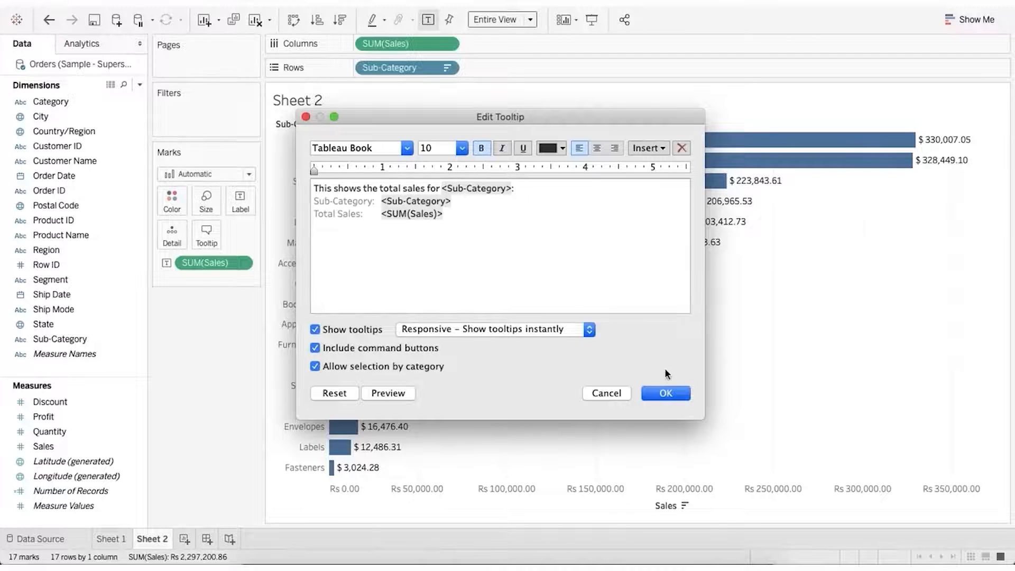
pyautogui.click(677, 395)
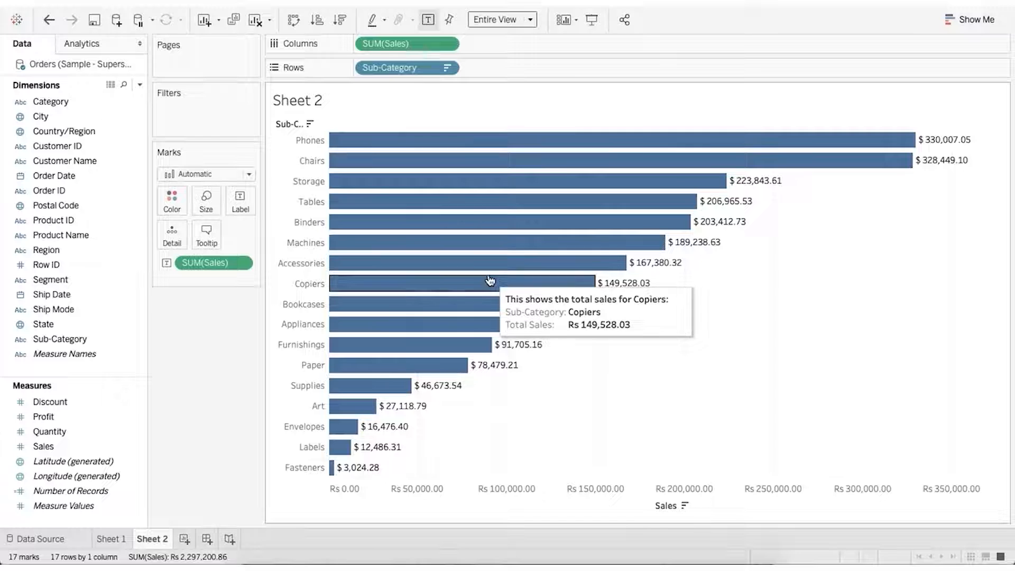
pyautogui.moveTo(487, 273)
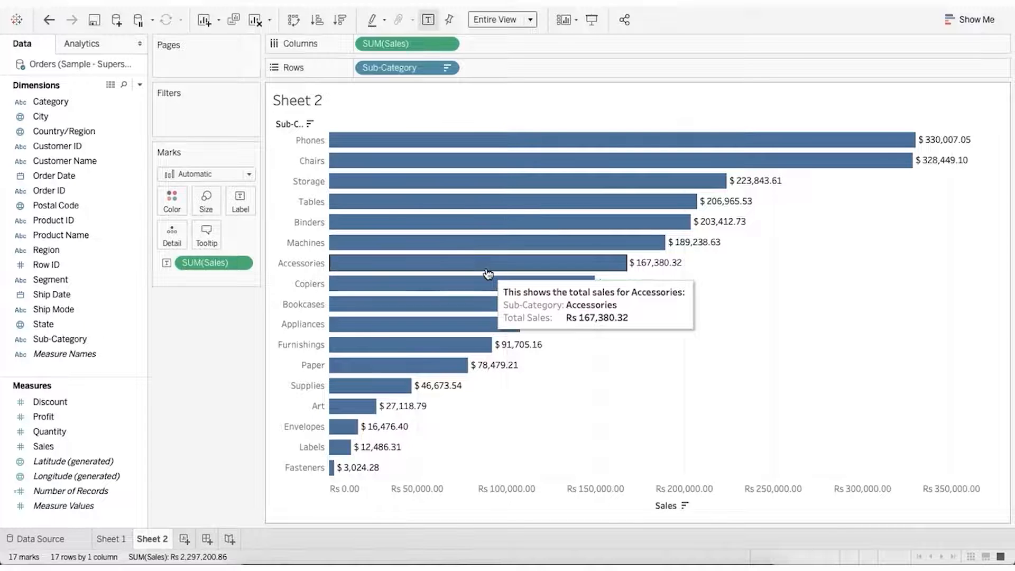
pyautogui.moveTo(484, 244)
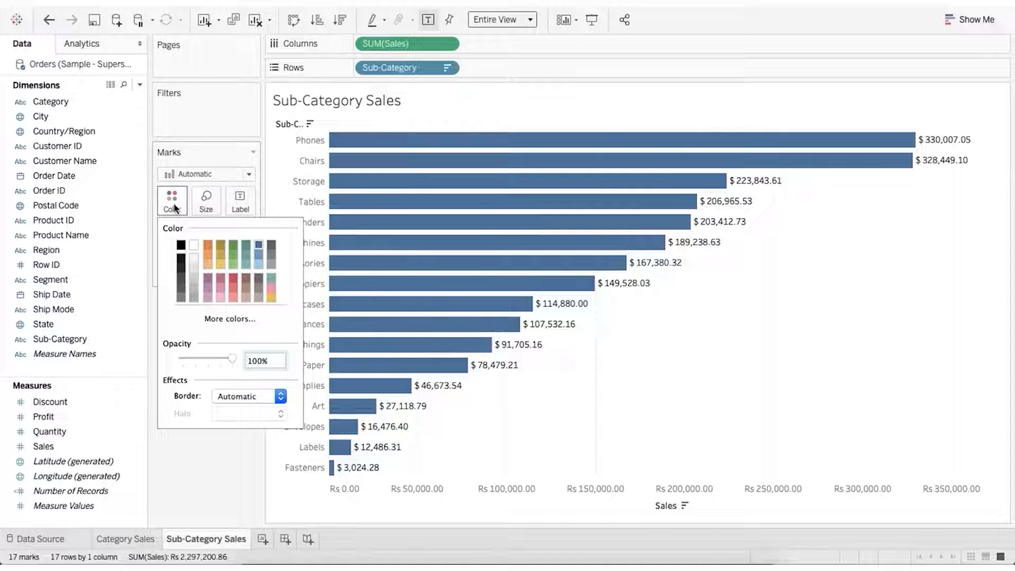
# Step: Try orange, red, teal and other colors on the sub-category bars, settling on light green
pyautogui.click(208, 245)
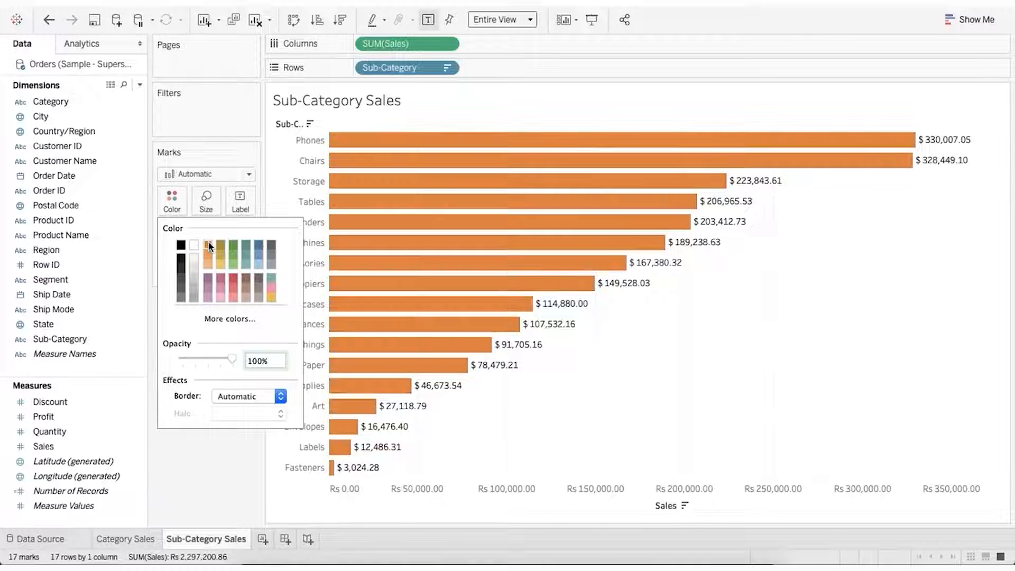
pyautogui.click(232, 278)
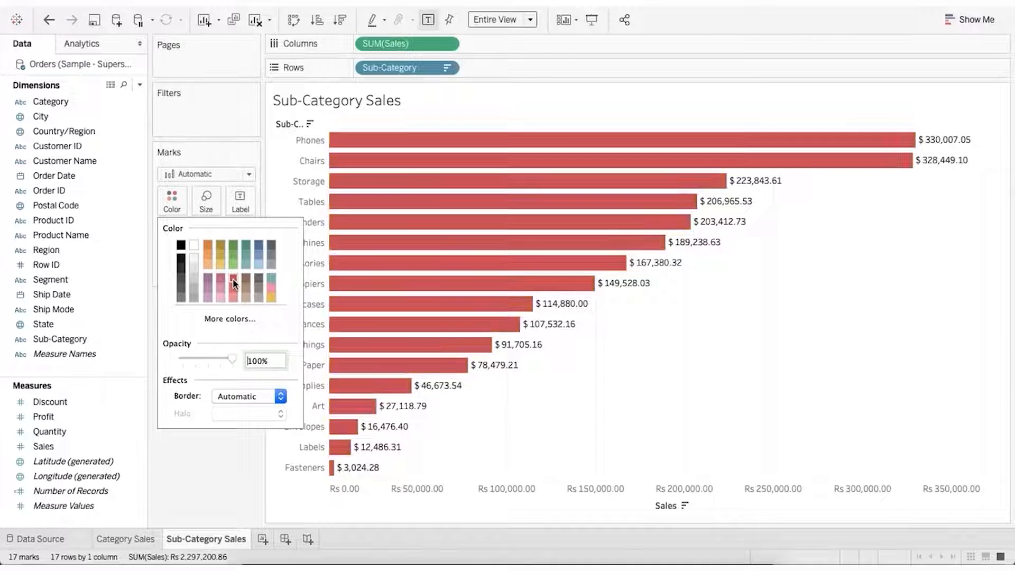
pyautogui.click(271, 278)
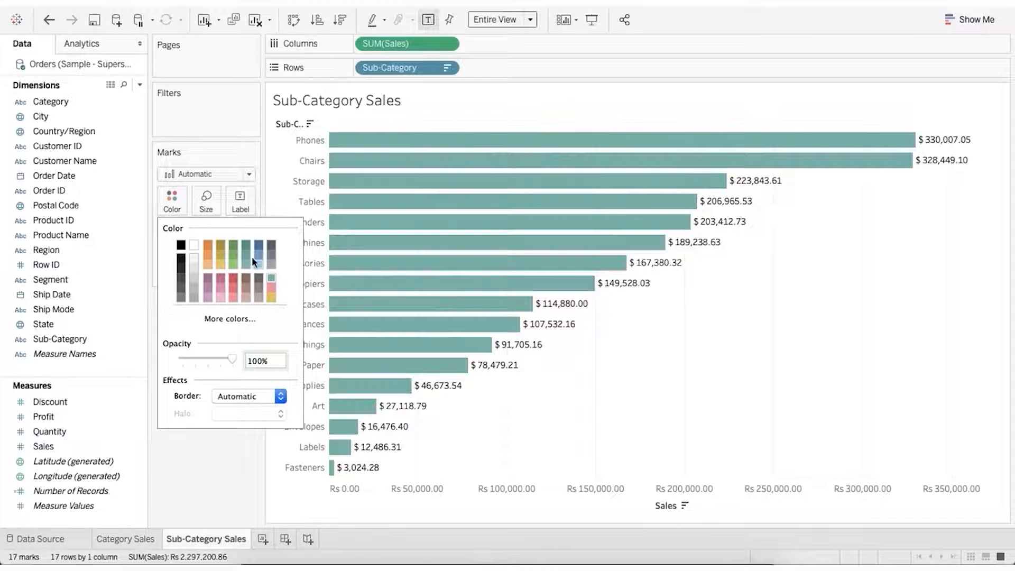
pyautogui.click(270, 243)
pyautogui.click(194, 245)
pyautogui.click(233, 264)
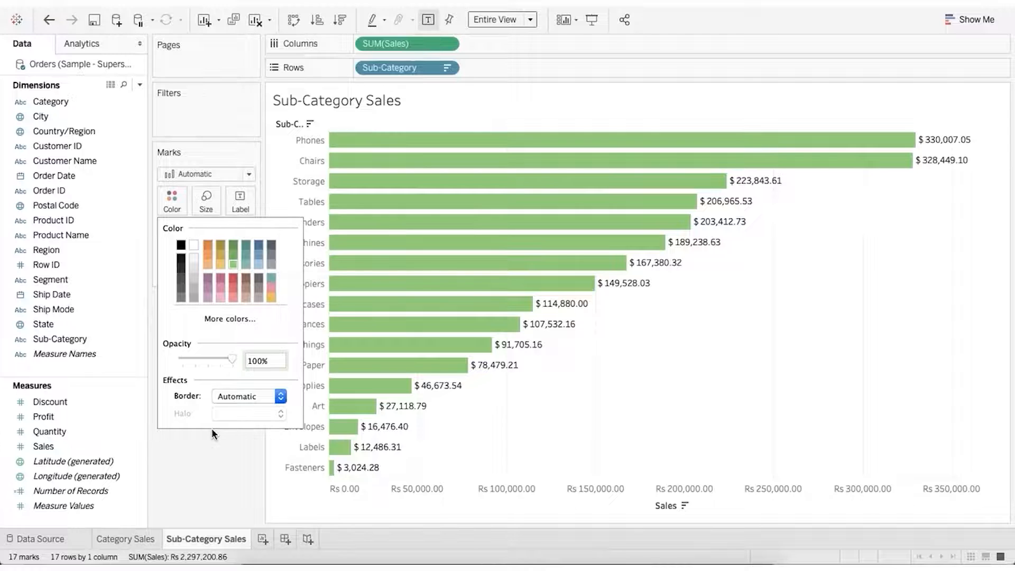
pyautogui.click(217, 436)
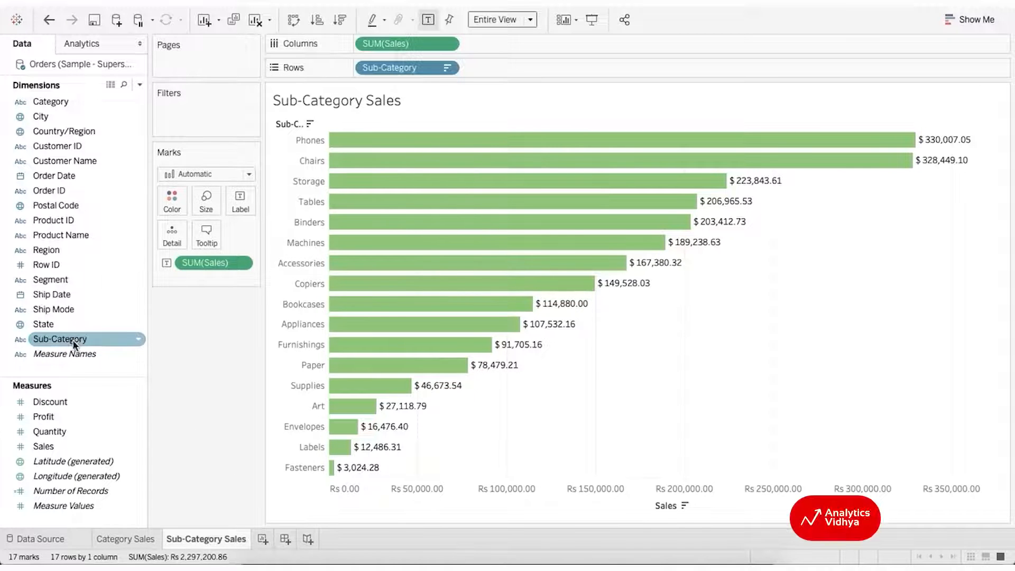
# Step: Color the bars by Sub-Category and remove that color encoding again
pyautogui.moveTo(72, 338); pyautogui.dragTo(169, 208)
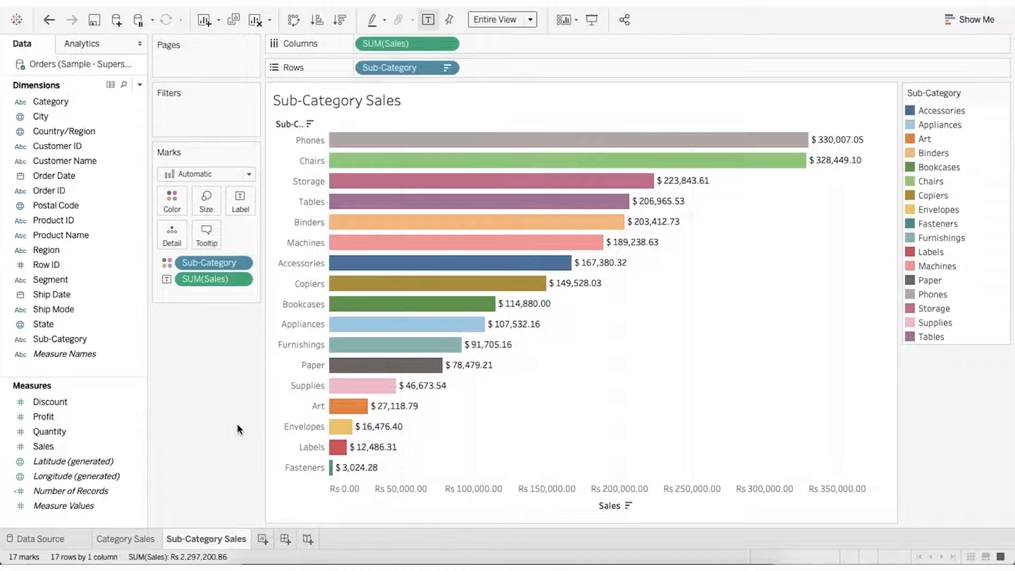
pyautogui.moveTo(212, 263); pyautogui.dragTo(211, 343)
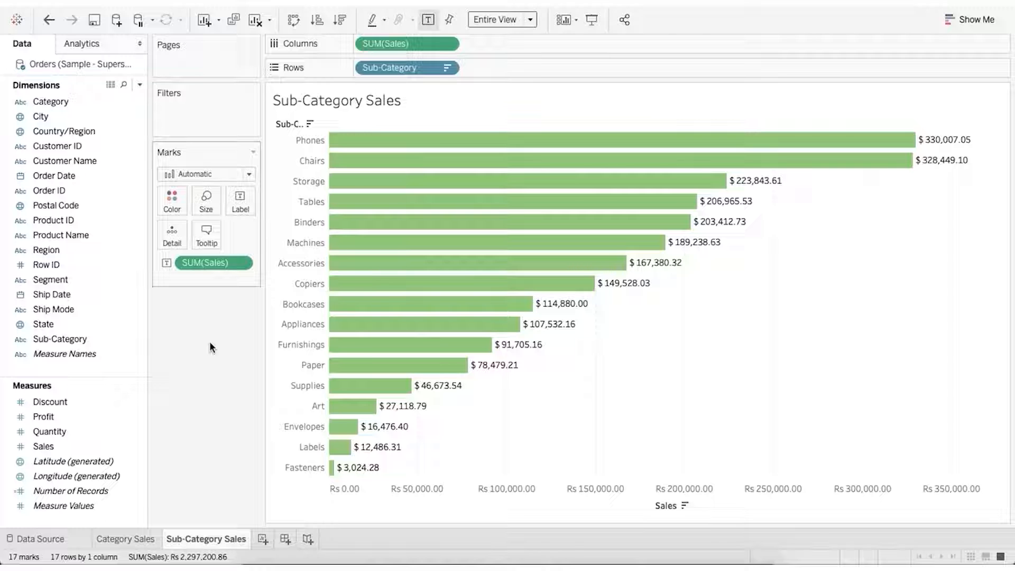
# Step: Color the sub-category bars by Profit and inspect the tooltips of differently shaded bars
pyautogui.click(74, 415)
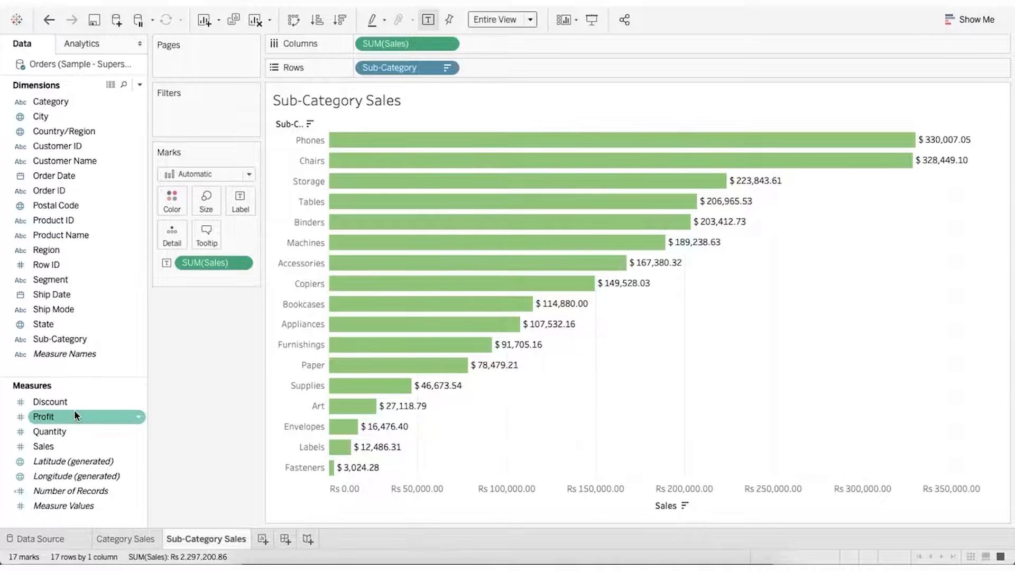
pyautogui.moveTo(61, 416); pyautogui.dragTo(169, 210)
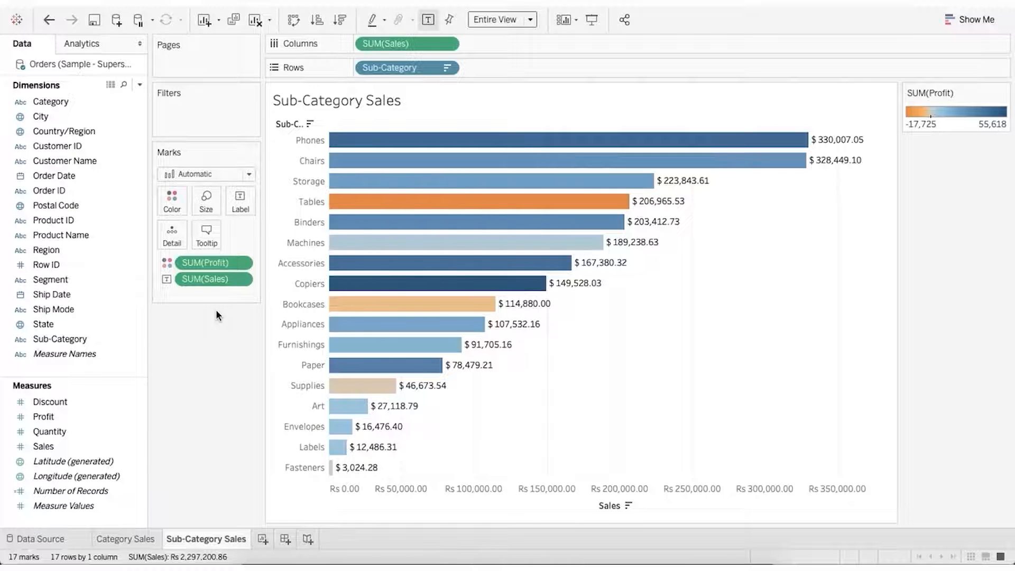
pyautogui.moveTo(485, 148)
pyautogui.moveTo(498, 200)
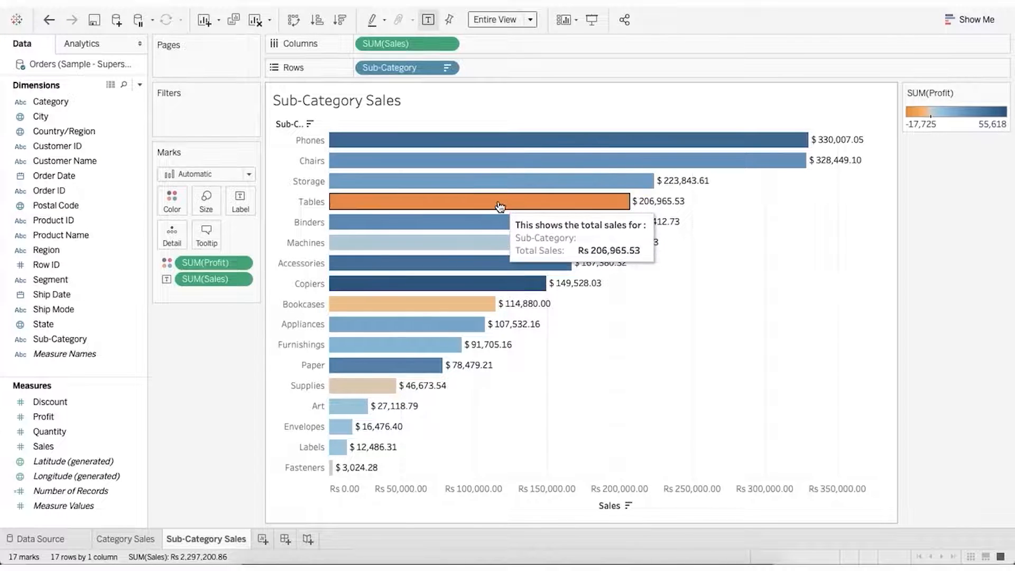
pyautogui.moveTo(513, 224)
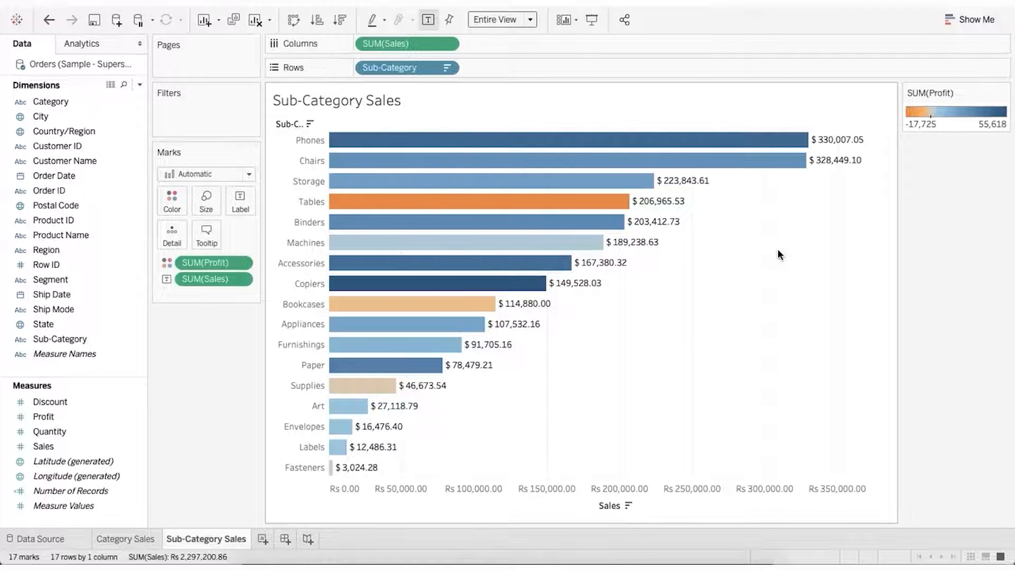
# Step: Change the Profit color palette to Red-Green Diverging
pyautogui.moveTo(760, 146)
pyautogui.rightClick(975, 101)
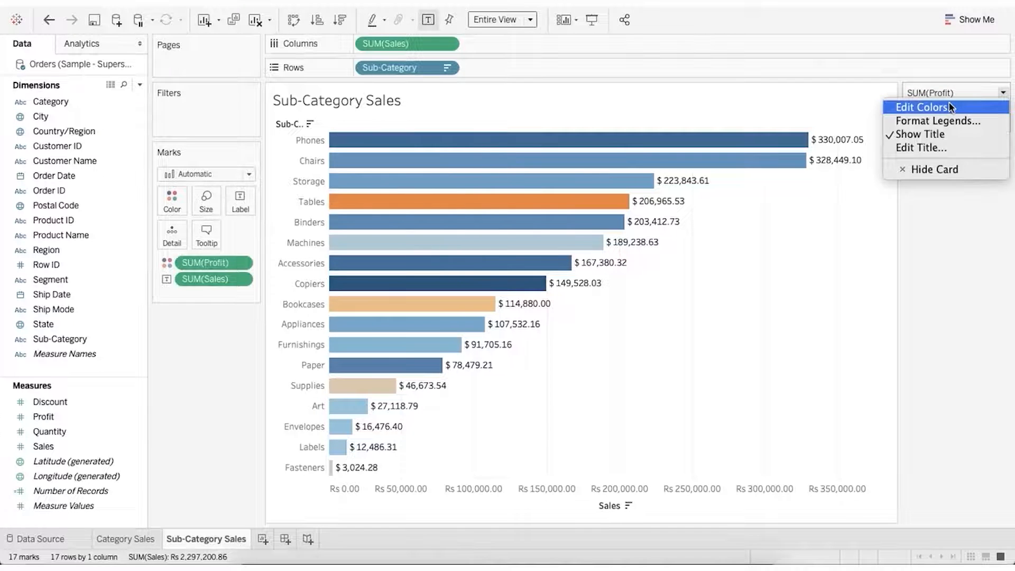
pyautogui.click(950, 107)
pyautogui.click(484, 197)
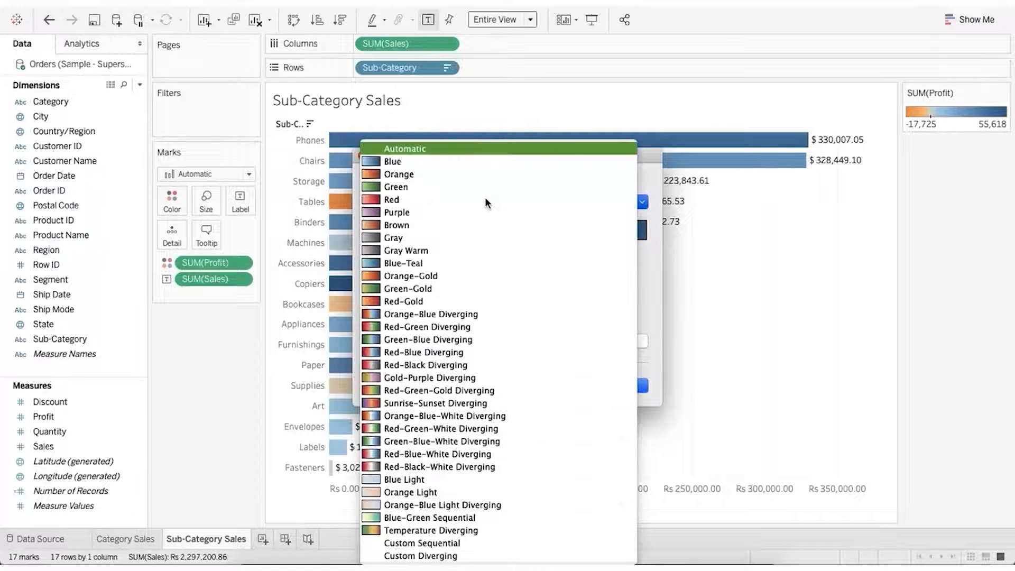
pyautogui.click(442, 327)
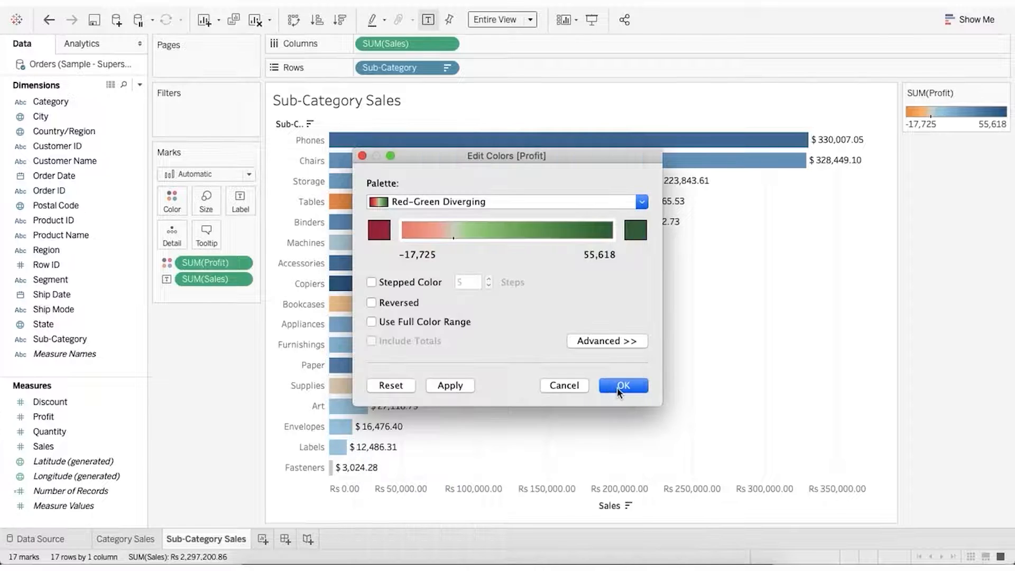
pyautogui.click(619, 387)
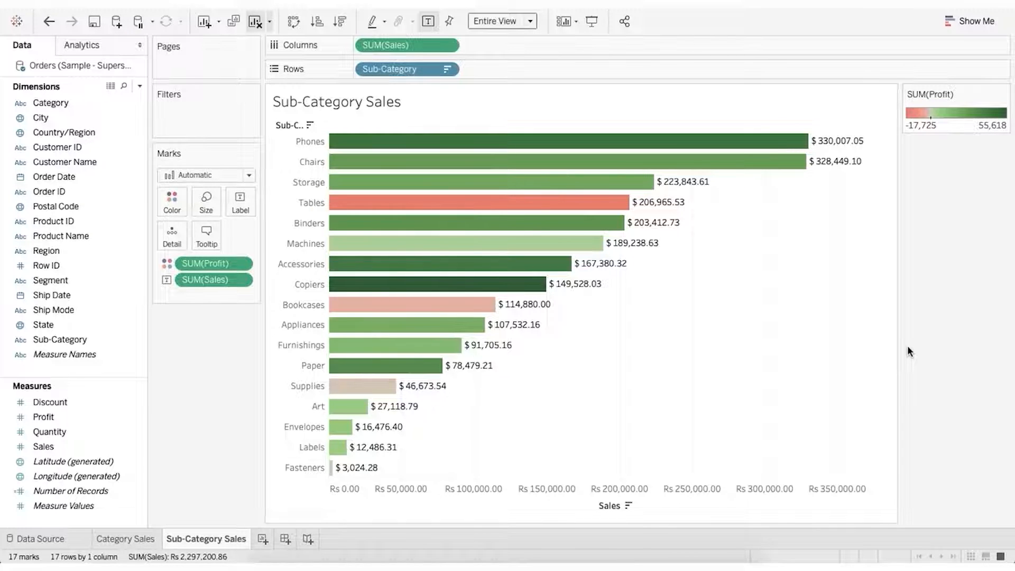
# Step: Add a new worksheet and name it "Sales/Profit by State"
pyautogui.click(259, 540)
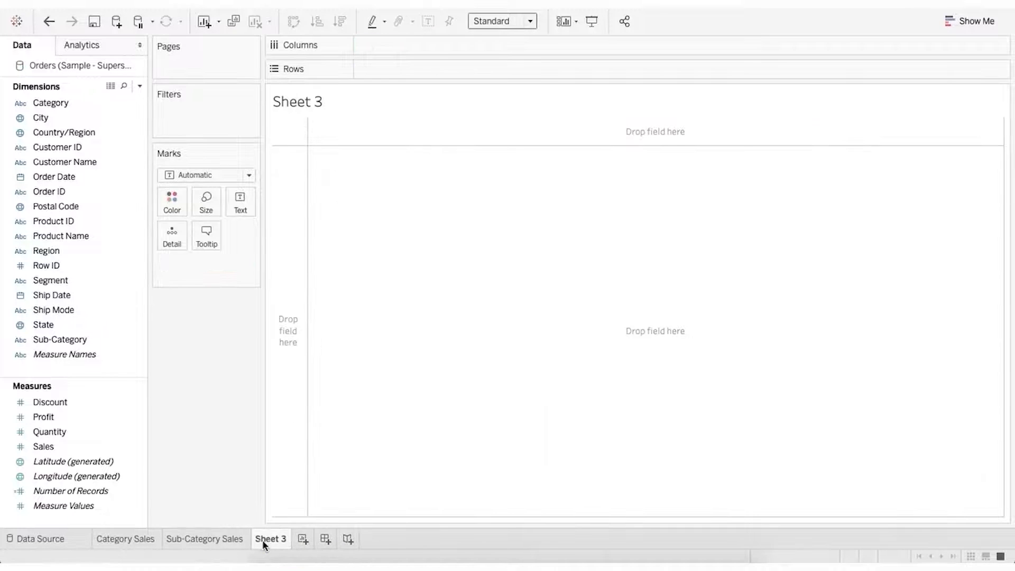
pyautogui.write('Sales/Profit')
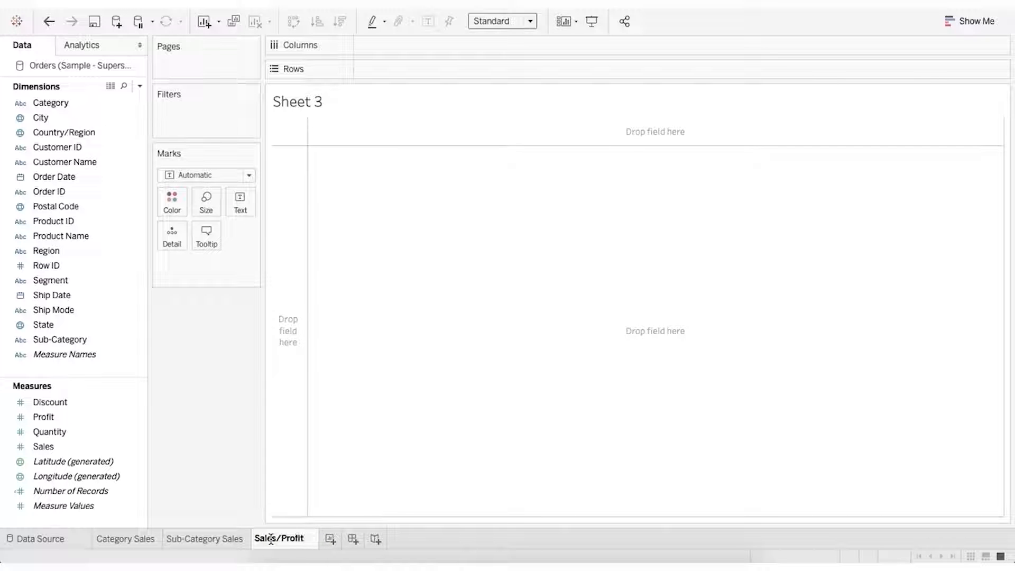
pyautogui.write(' by State')
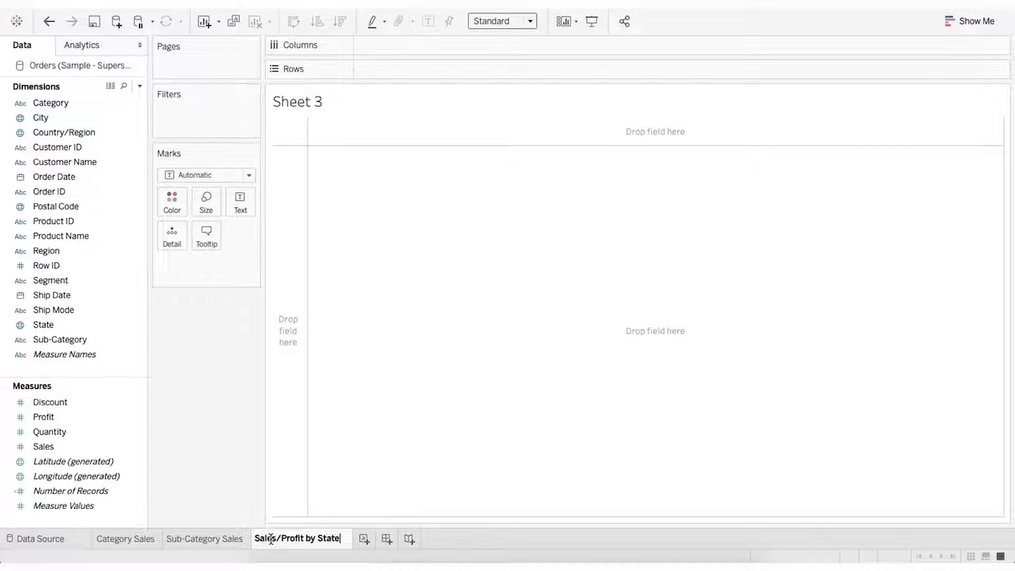
pyautogui.press('Return')
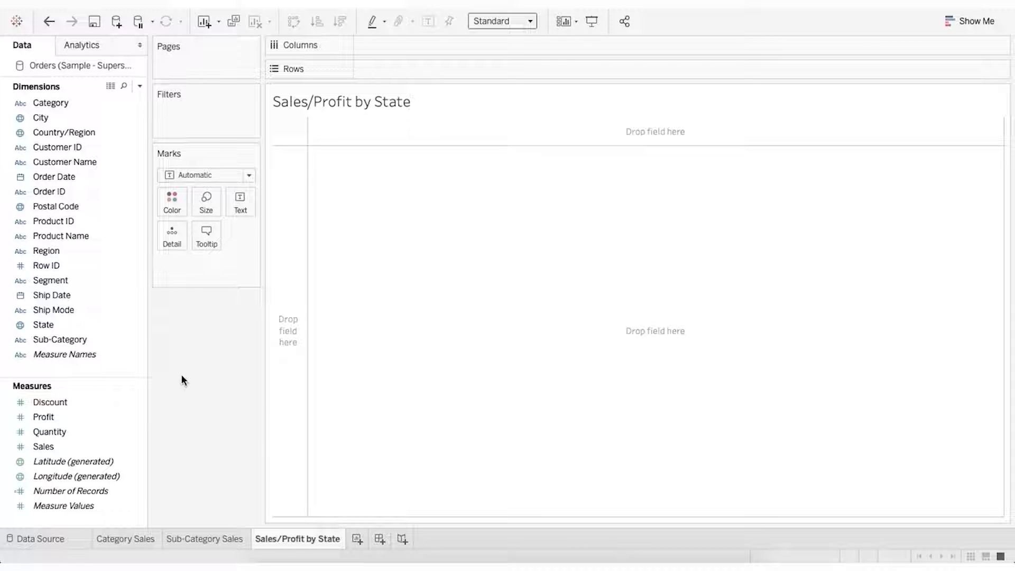
# Step: Build a text table of Sales with Category and Sub-Category as rows, sorted descending by Sales
pyautogui.moveTo(61, 106); pyautogui.dragTo(356, 68)
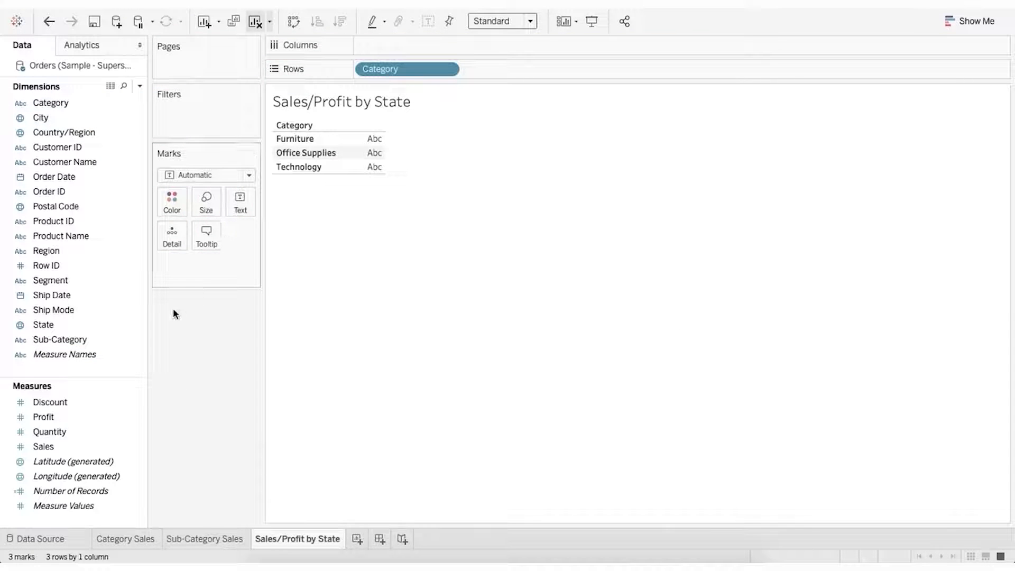
pyautogui.moveTo(95, 343); pyautogui.dragTo(483, 70)
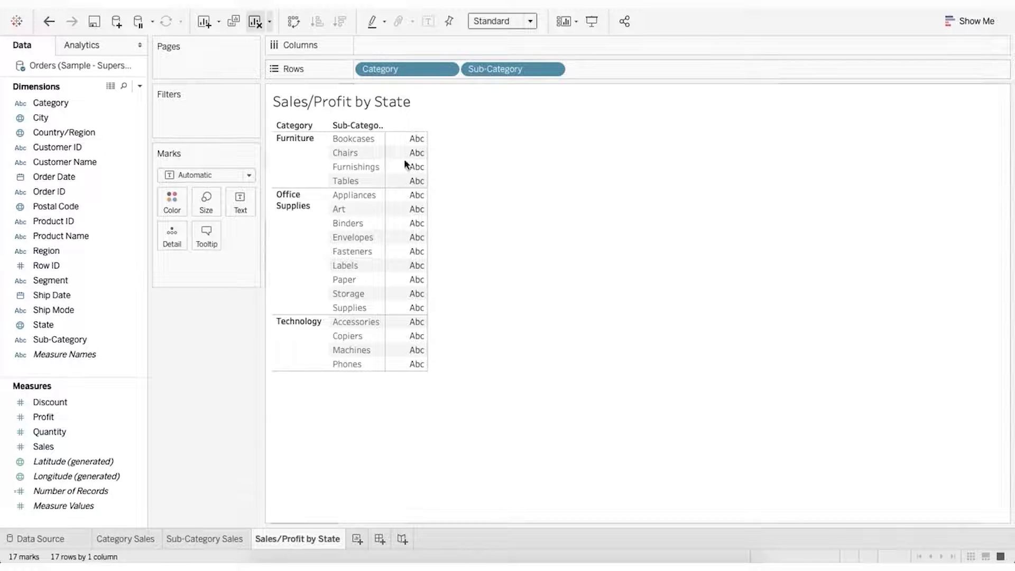
pyautogui.click(83, 446)
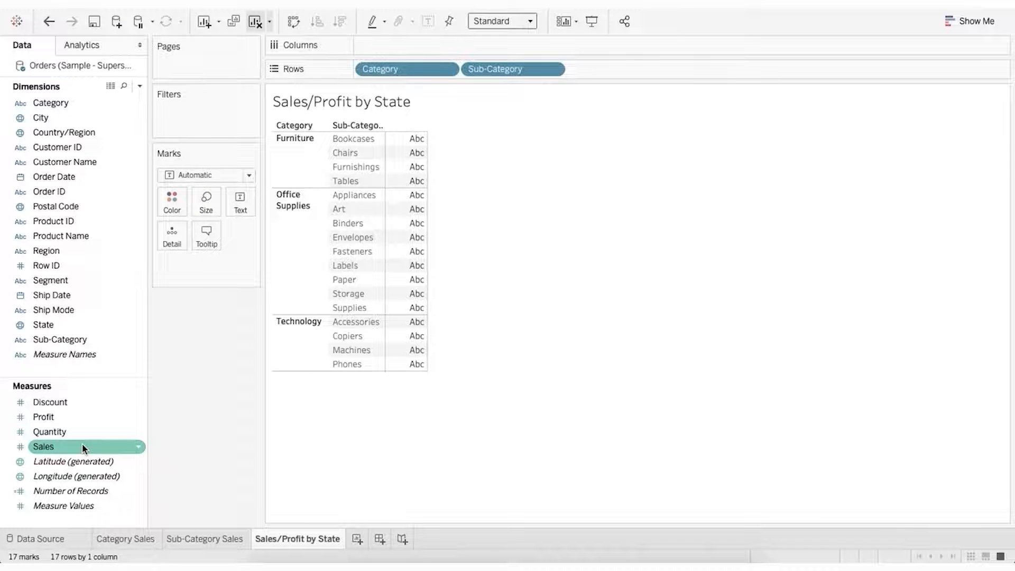
pyautogui.moveTo(82, 448); pyautogui.dragTo(398, 206)
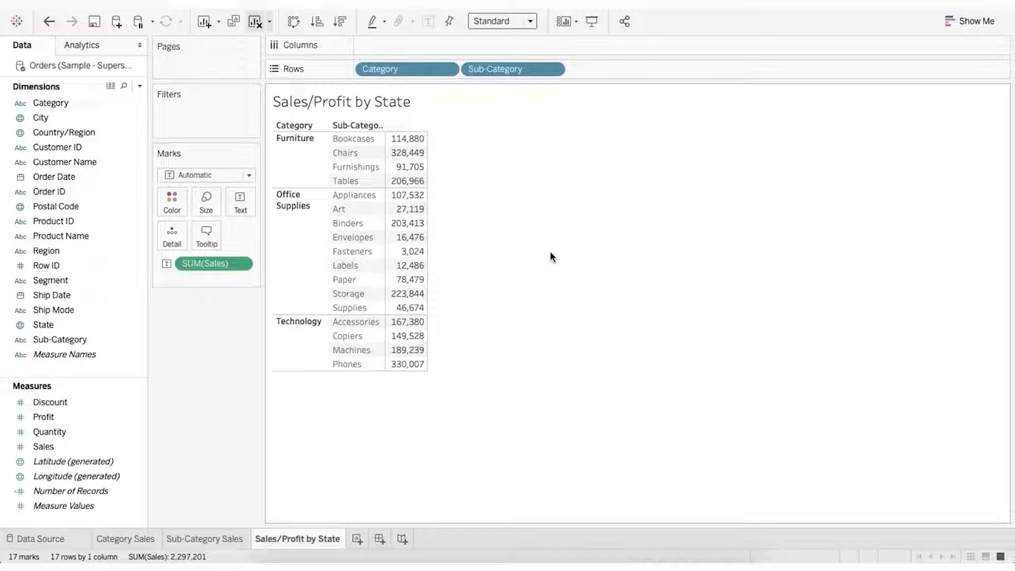
pyautogui.click(341, 21)
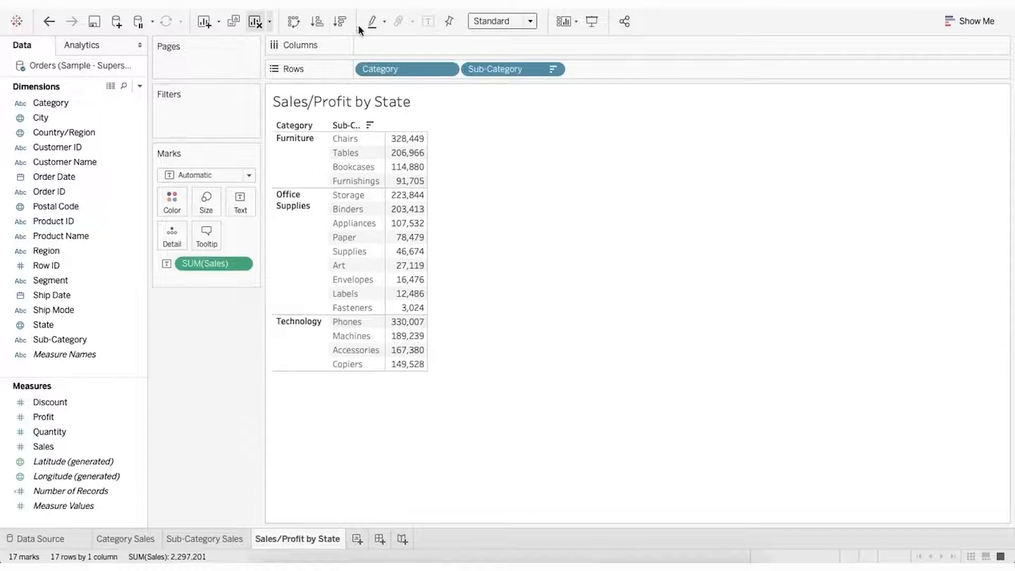
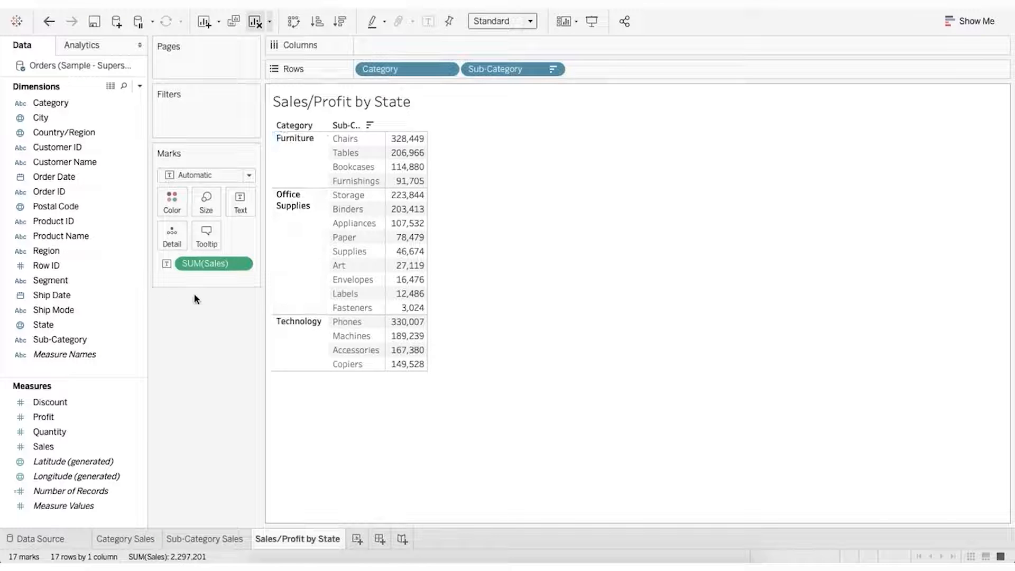
# Step: Add a State filter to the worksheet with the Use all option
pyautogui.moveTo(61, 325); pyautogui.dragTo(204, 129)
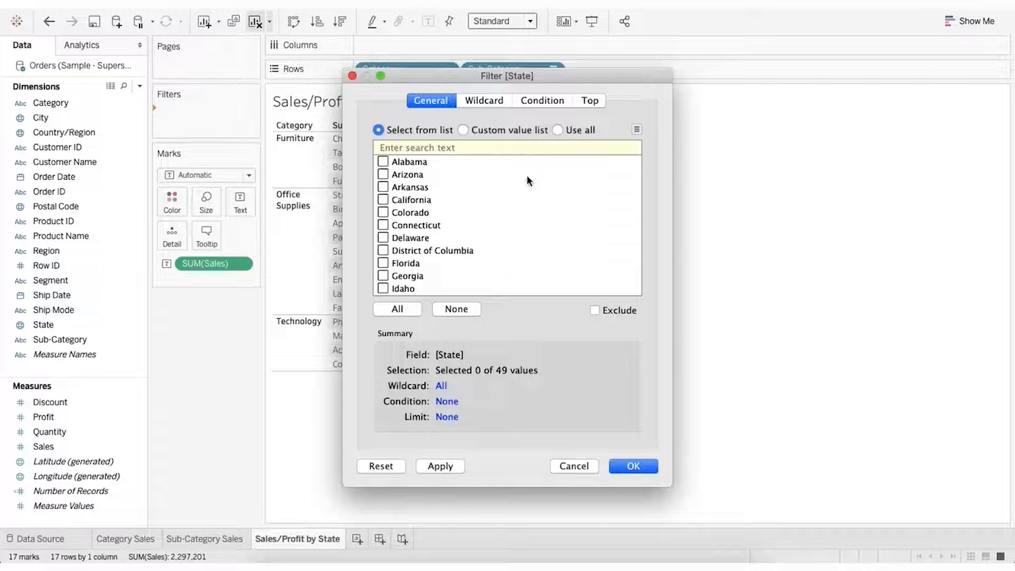
pyautogui.click(577, 132)
pyautogui.click(634, 466)
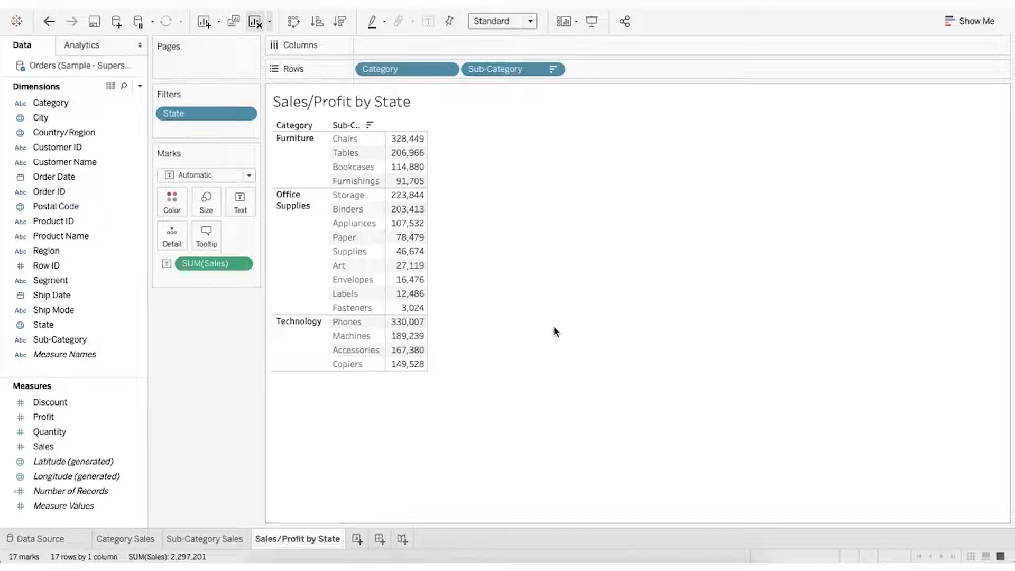
# Step: Show the State filter control beside the table and change it to a Single Value (dropdown)
pyautogui.rightClick(199, 116)
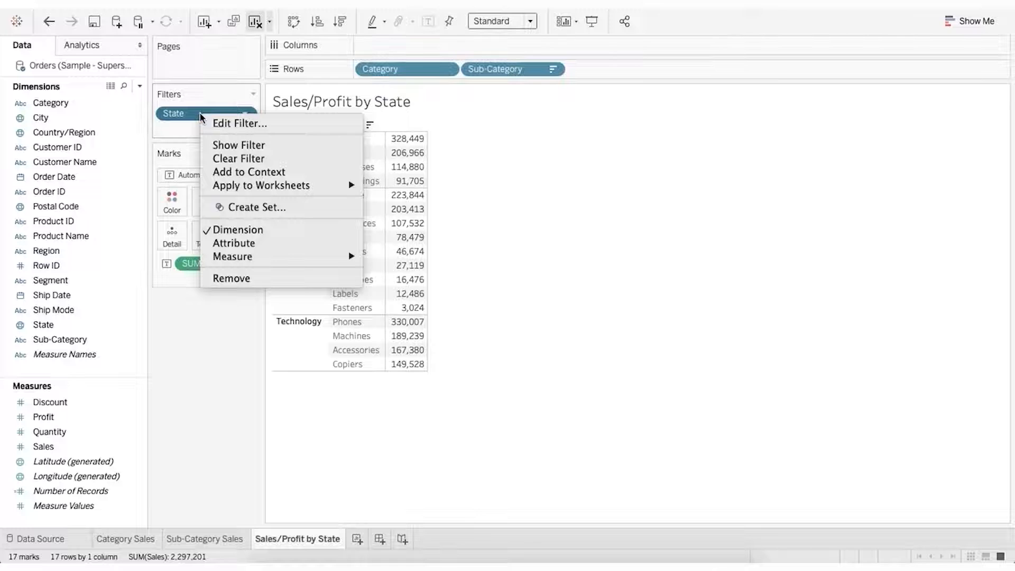
pyautogui.click(236, 150)
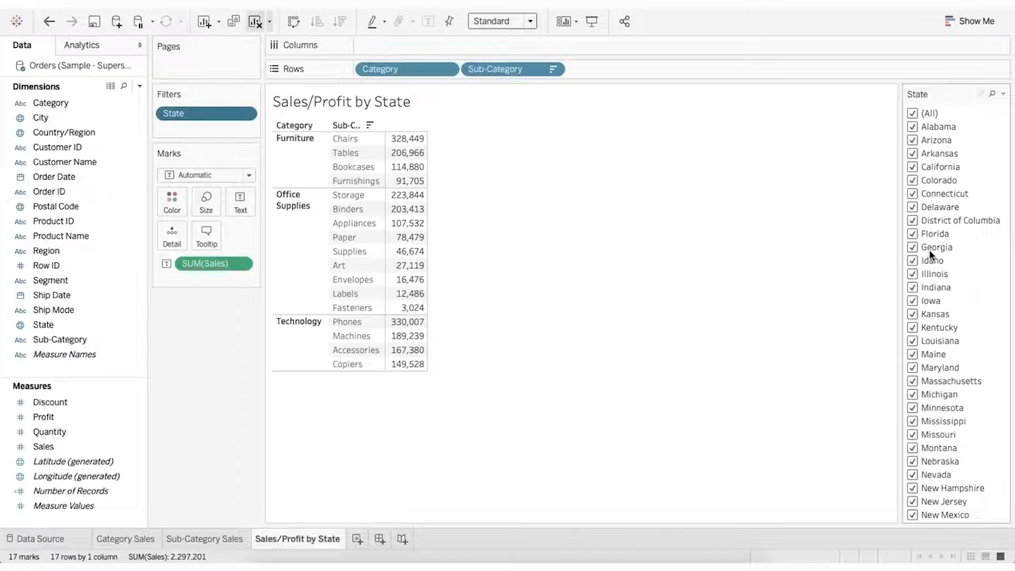
pyautogui.scroll(-2, 932, 280)
pyautogui.scroll(-5, 933, 281)
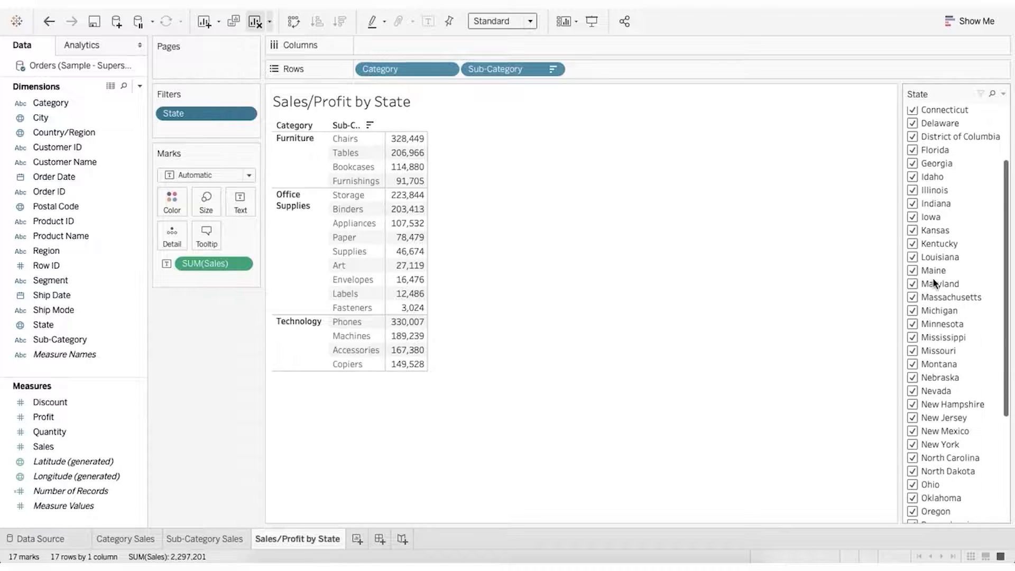
pyautogui.scroll(-2, 933, 277)
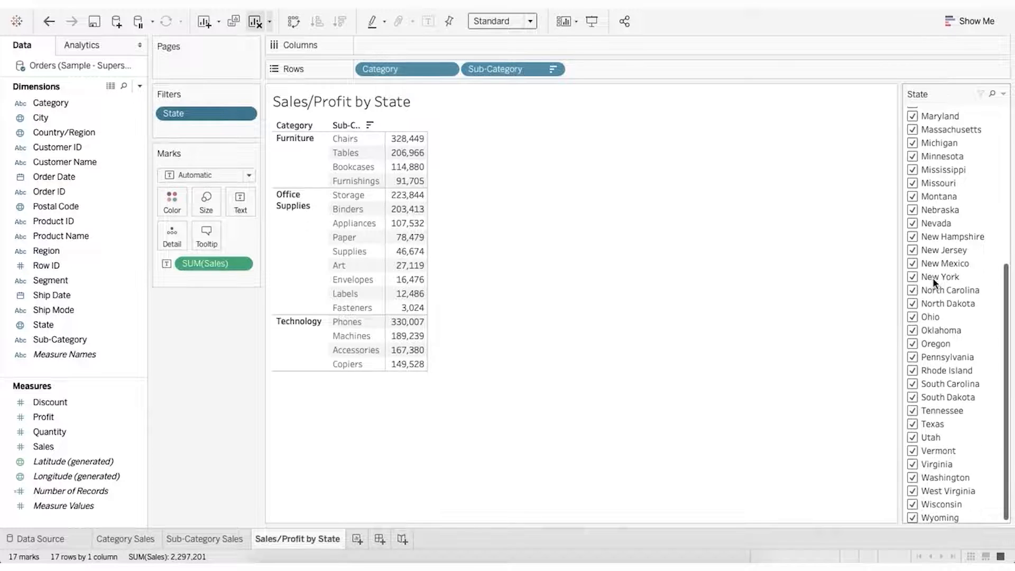
pyautogui.scroll(8, 932, 278)
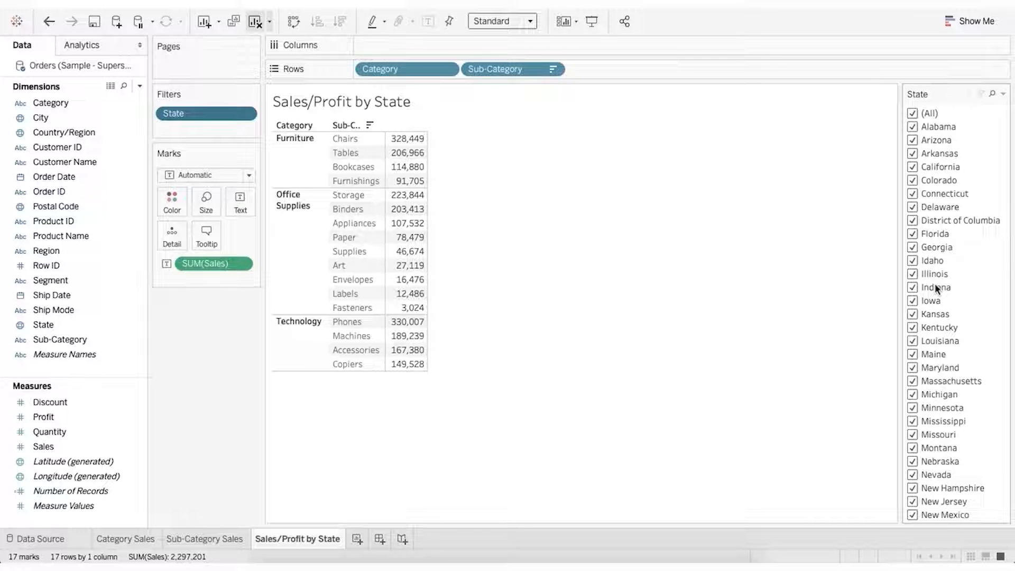
pyautogui.click(1004, 95)
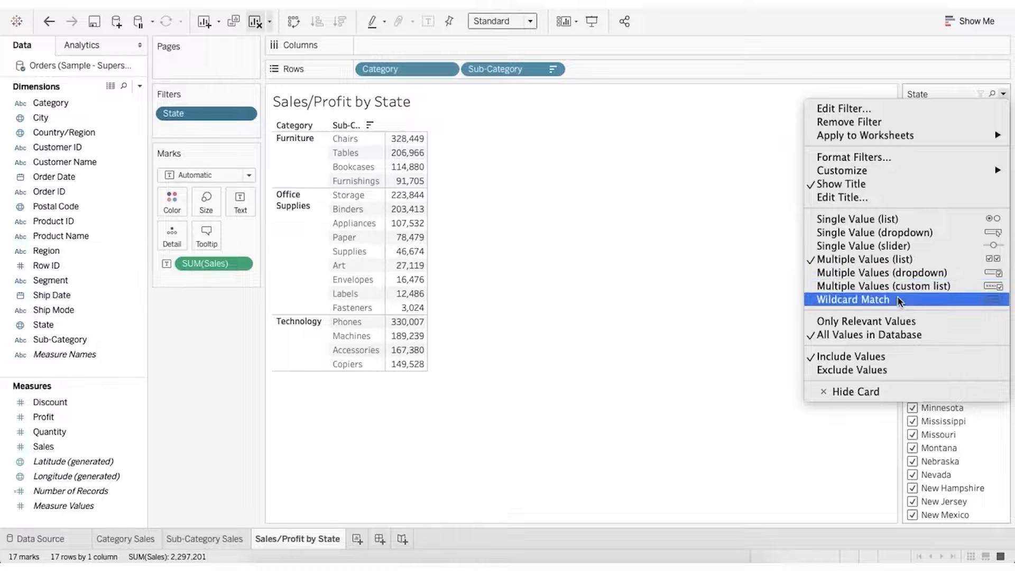
pyautogui.click(887, 235)
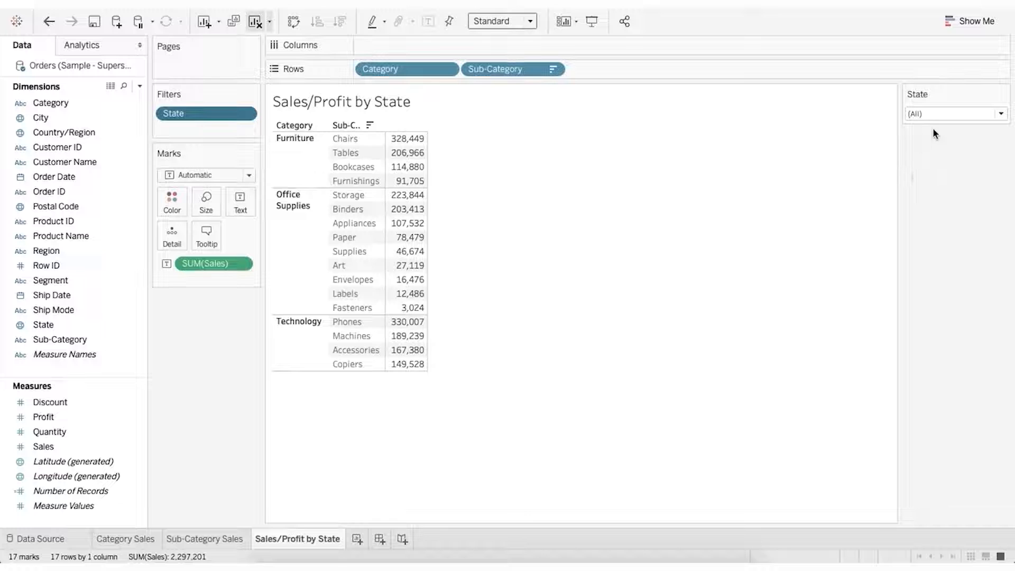
# Step: Filter the table by State to California, and switch the selection to Illinois
pyautogui.click(962, 116)
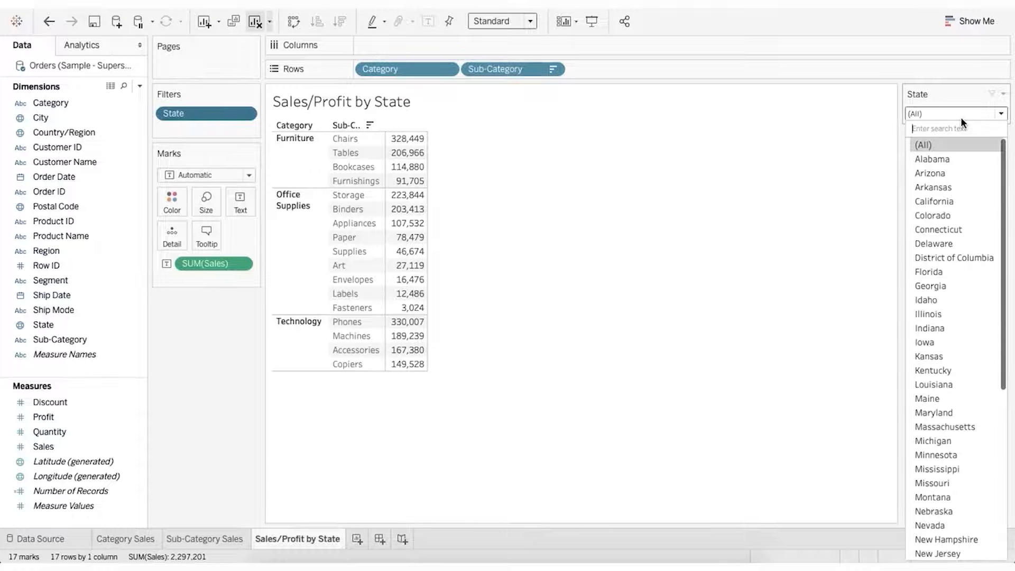
pyautogui.click(938, 201)
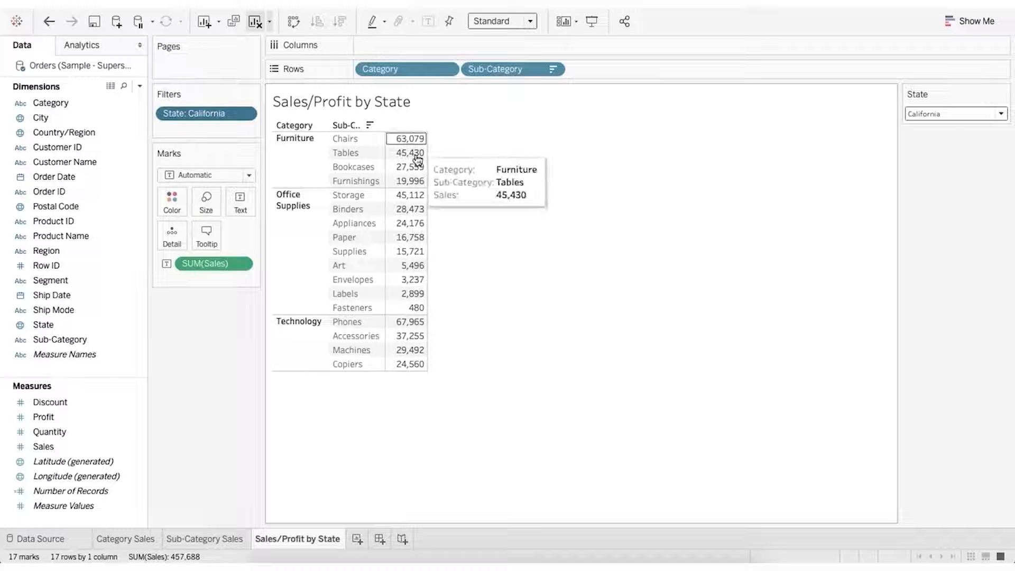
pyautogui.moveTo(419, 183)
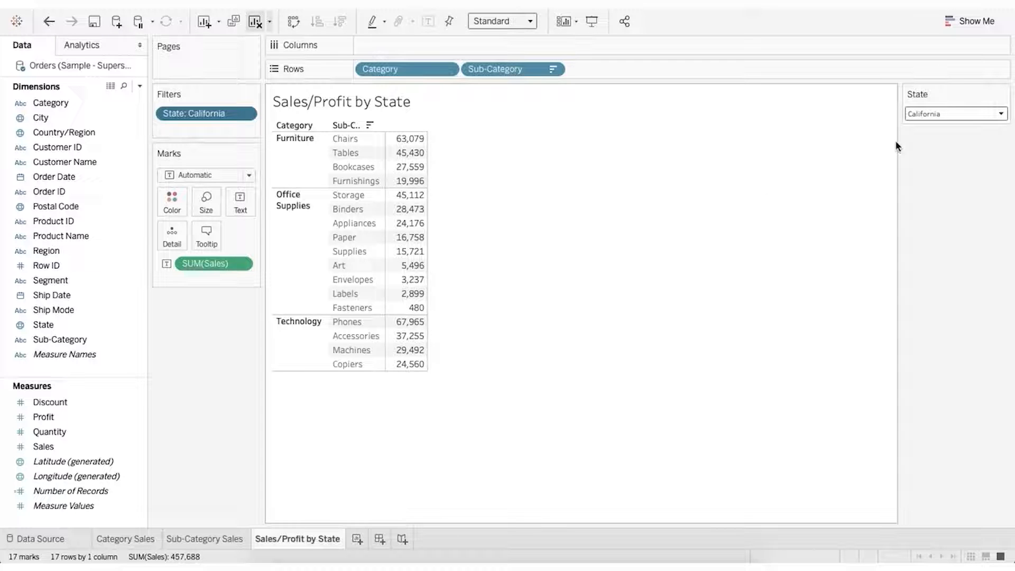
pyautogui.click(957, 114)
pyautogui.click(941, 315)
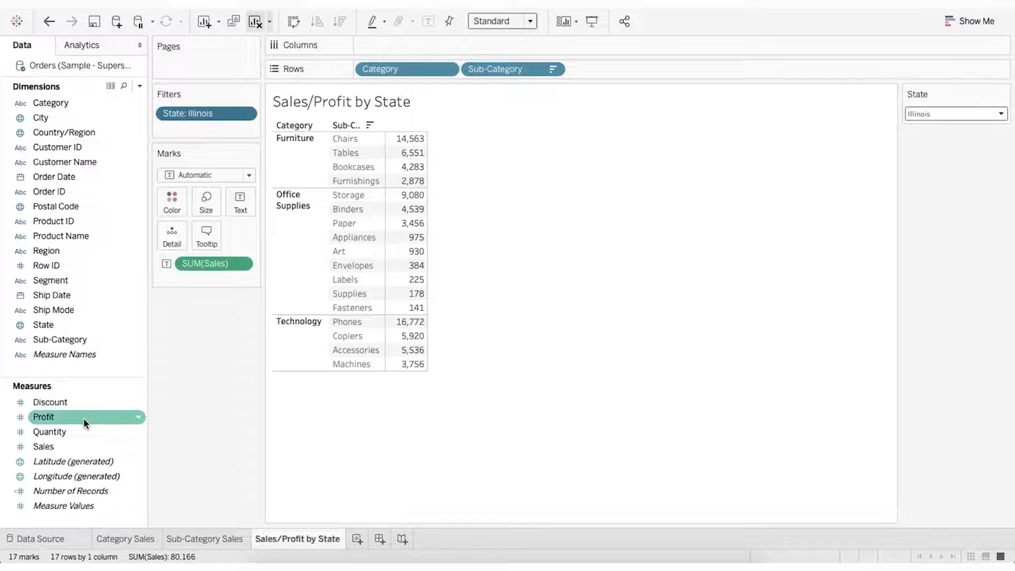
# Step: Add a Sum of Profit filter with its full range of values and show its control beside the table
pyautogui.moveTo(84, 418); pyautogui.dragTo(209, 132)
pyautogui.click(447, 208)
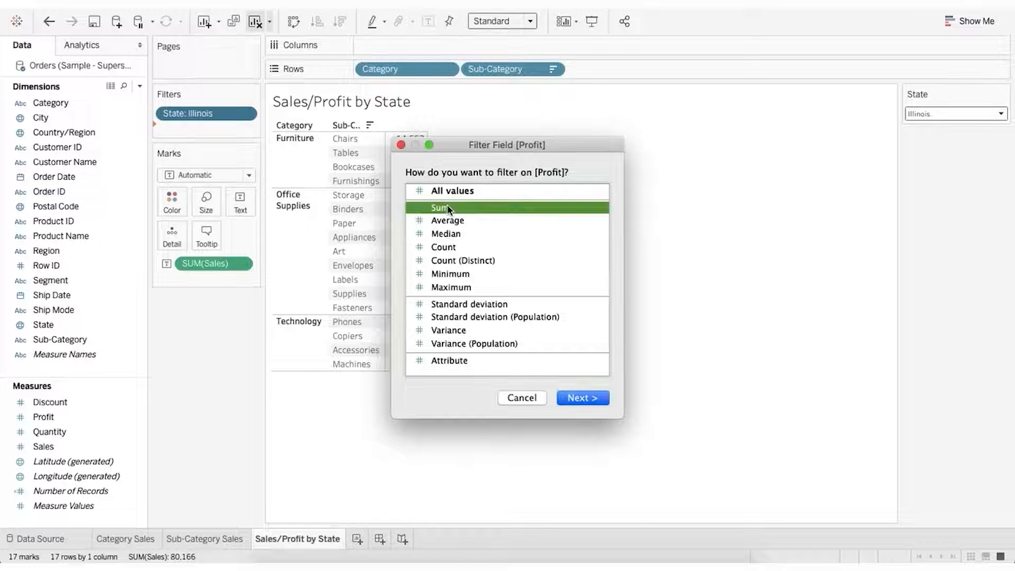
pyautogui.click(589, 396)
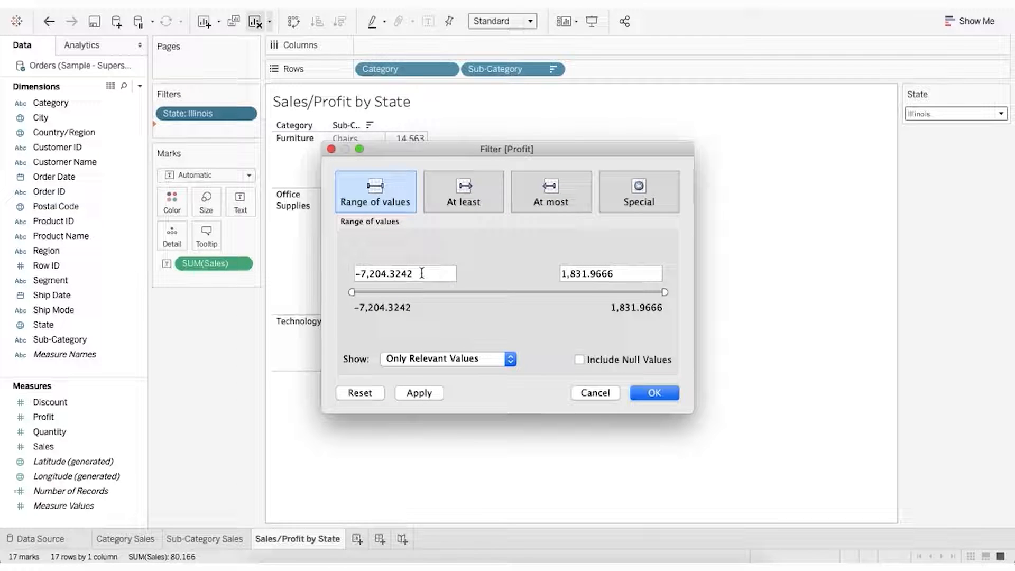
pyautogui.click(654, 395)
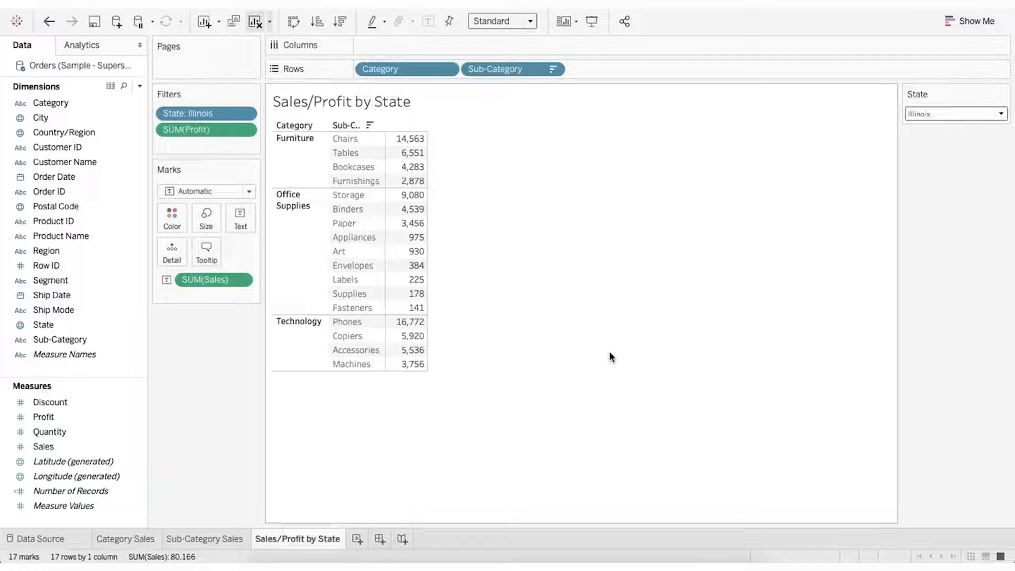
pyautogui.rightClick(205, 132)
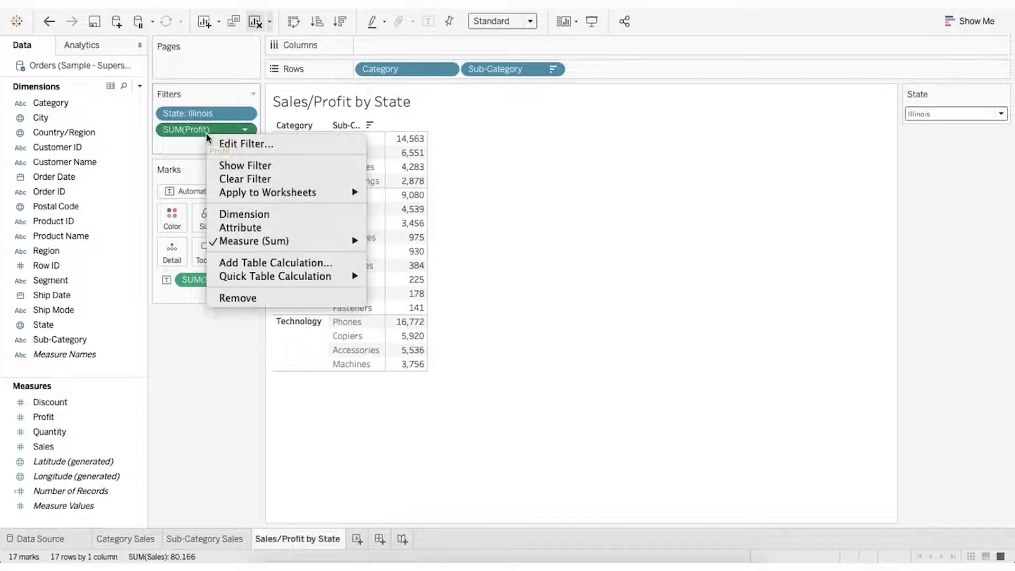
pyautogui.click(243, 167)
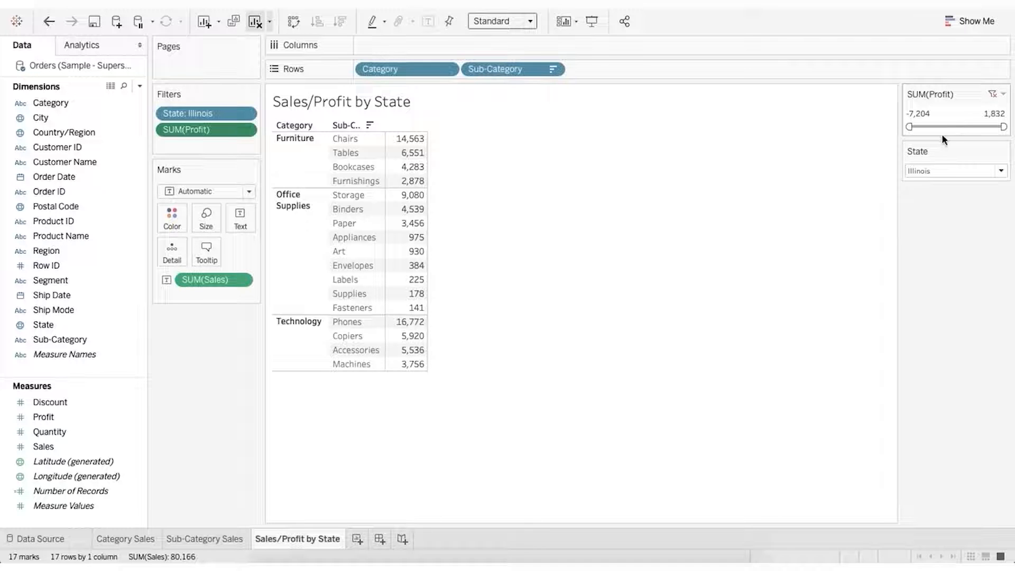
# Step: Try raising the Profit filter's minimum to about -4,551, restore it, and set the maximum to 0
pyautogui.moveTo(909, 127); pyautogui.dragTo(935, 127)
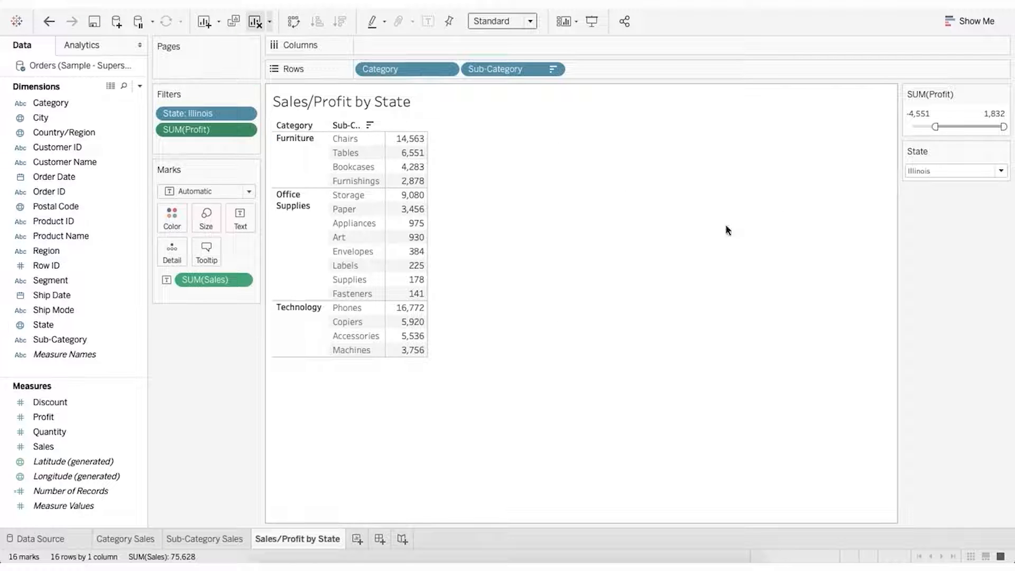
pyautogui.moveTo(936, 126); pyautogui.dragTo(905, 126)
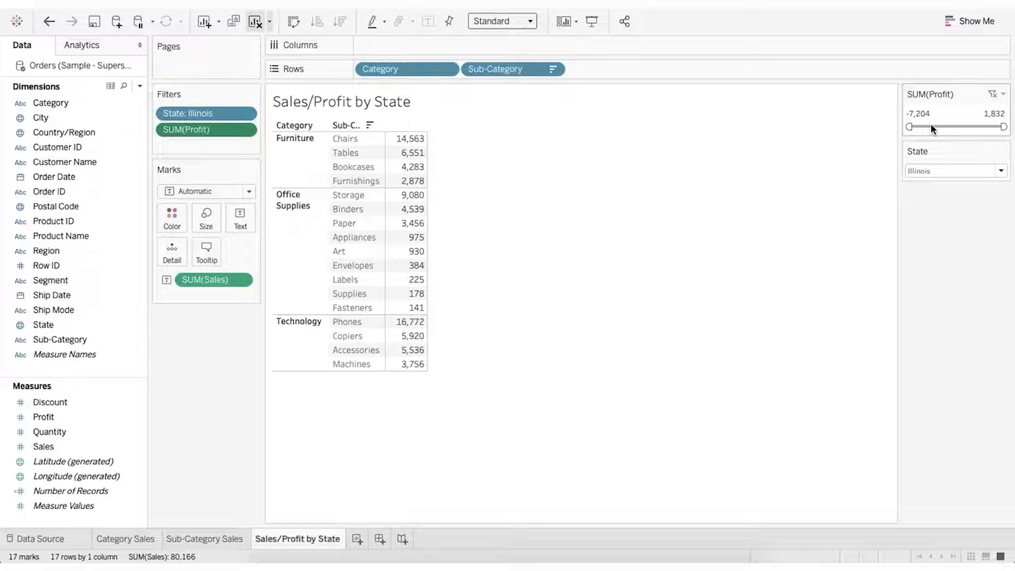
pyautogui.click(993, 113)
pyautogui.doubleClick(994, 113)
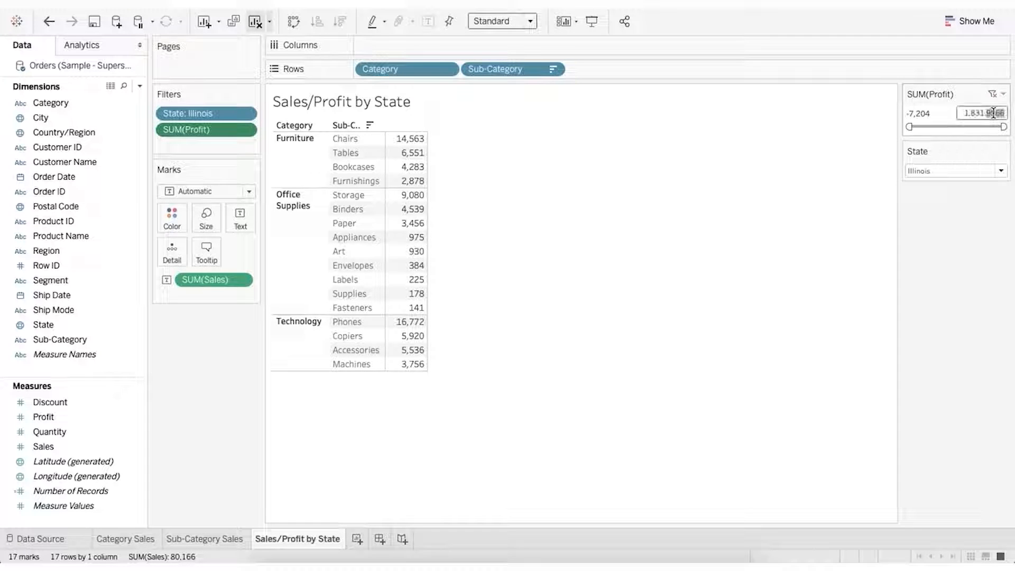
pyautogui.hotkey('ctrl', 'a')
pyautogui.write('0')
pyautogui.press('Return')
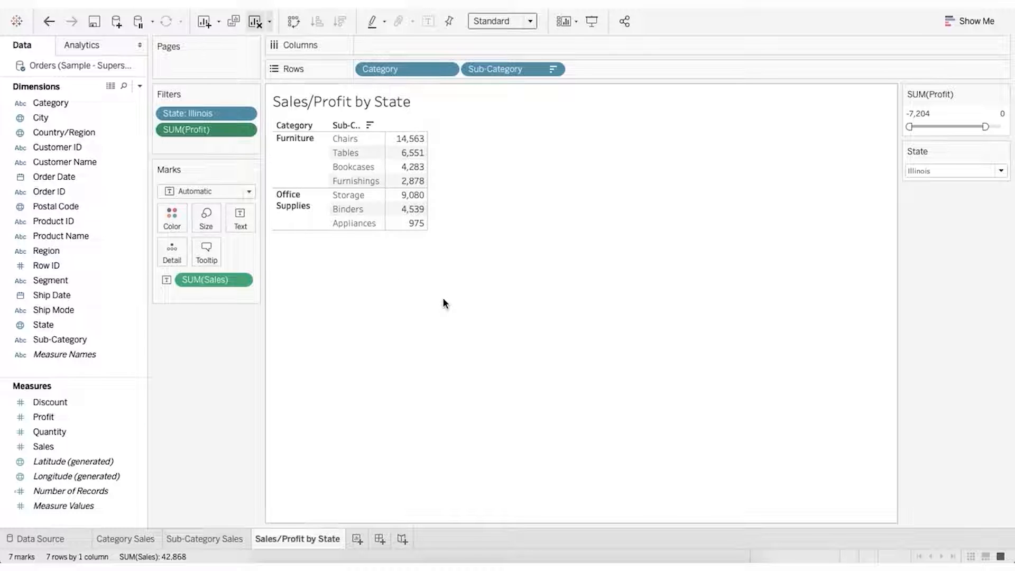
# Step: Add Profit to the table's text marks alongside Sales
pyautogui.click(81, 417)
pyautogui.moveTo(80, 416); pyautogui.dragTo(234, 224)
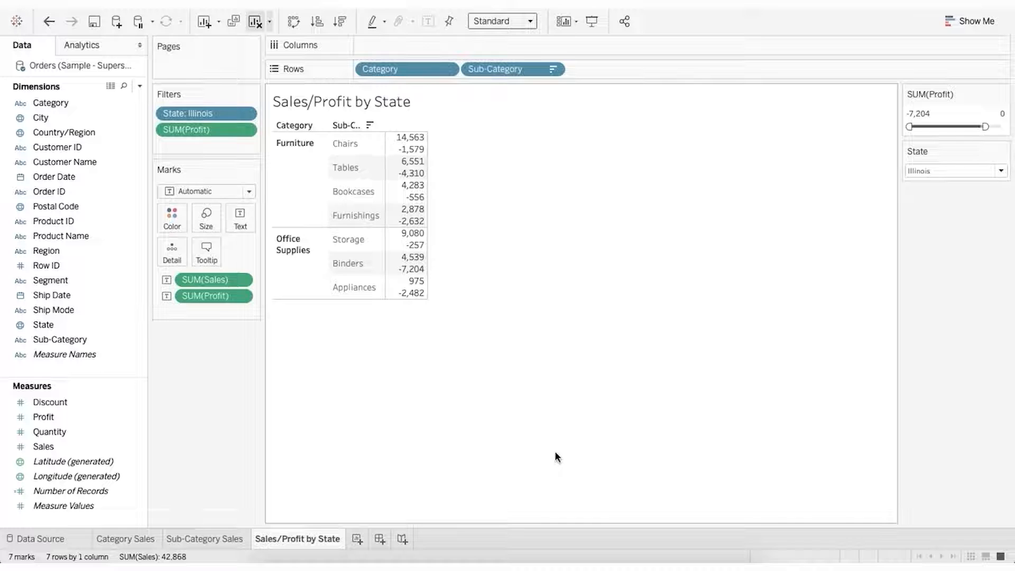
# Step: Copy the Sub-Category Sales chart as an image, using the layout with legends stacked to the right of the view
pyautogui.click(227, 538)
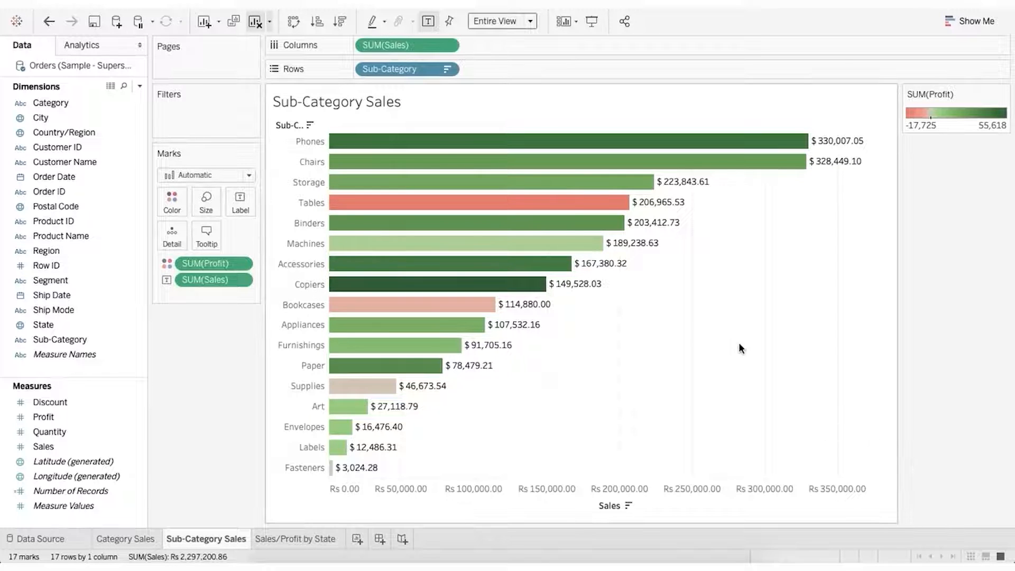
pyautogui.rightClick(683, 322)
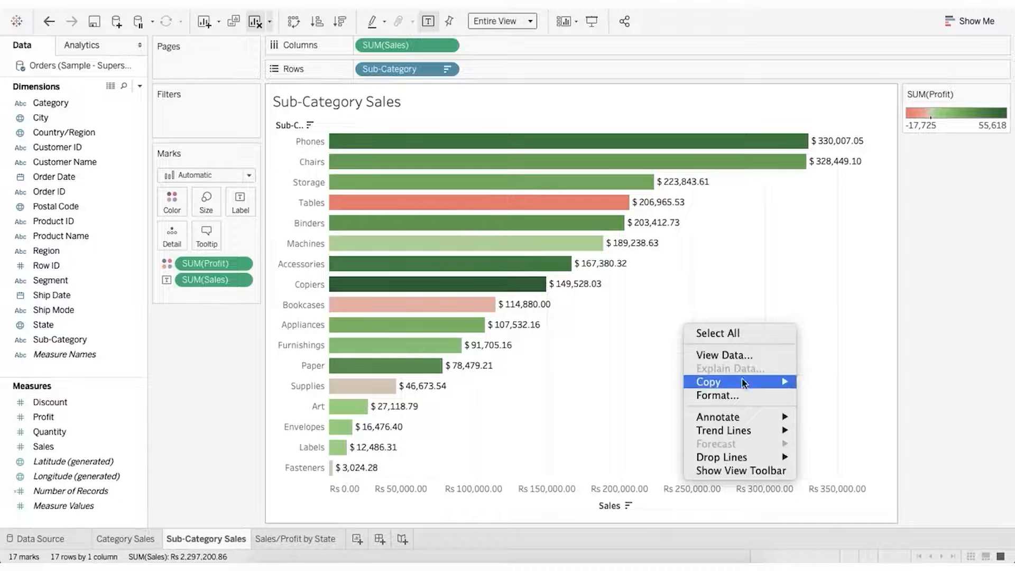
pyautogui.moveTo(745, 388)
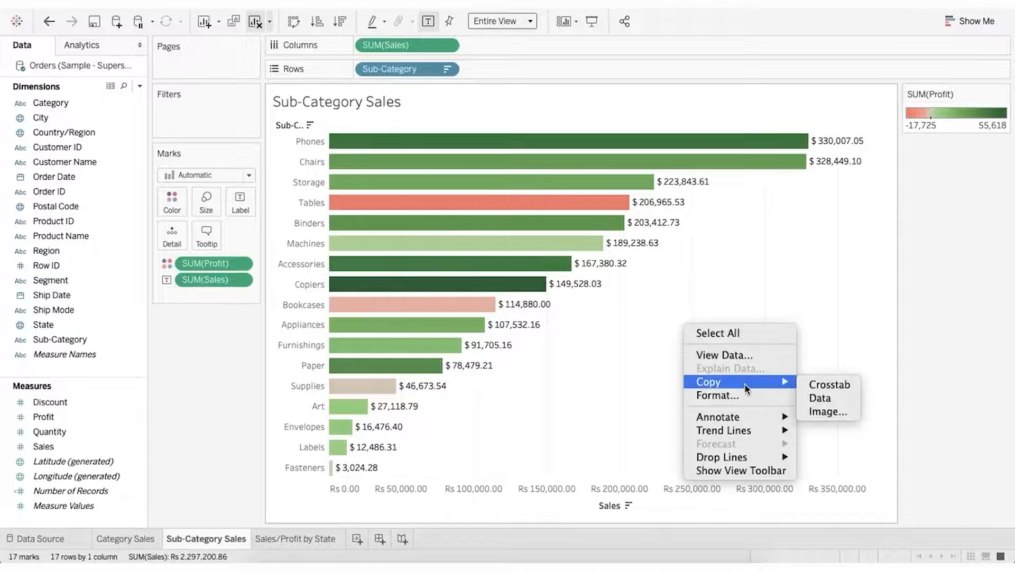
pyautogui.click(830, 410)
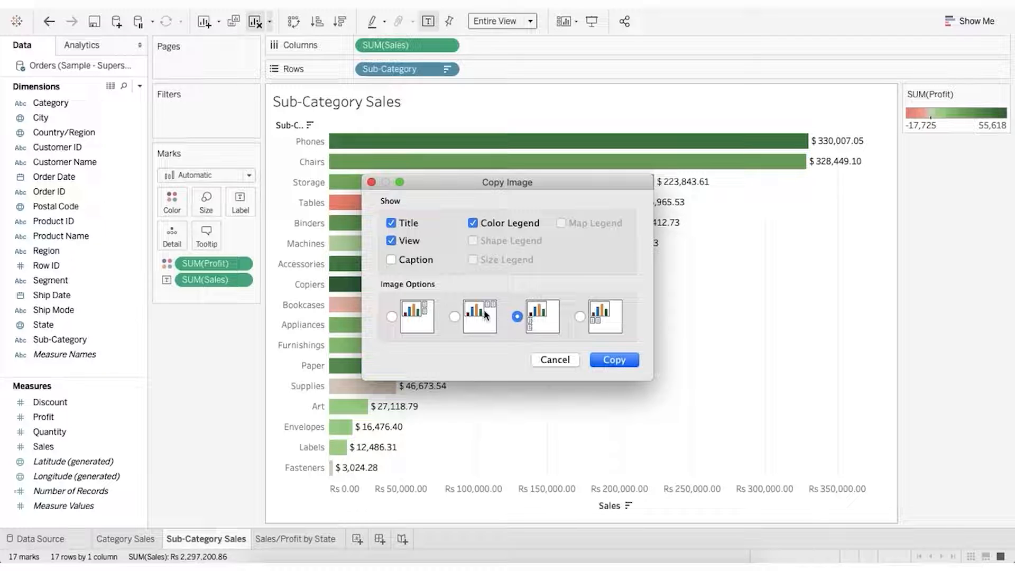
pyautogui.click(427, 313)
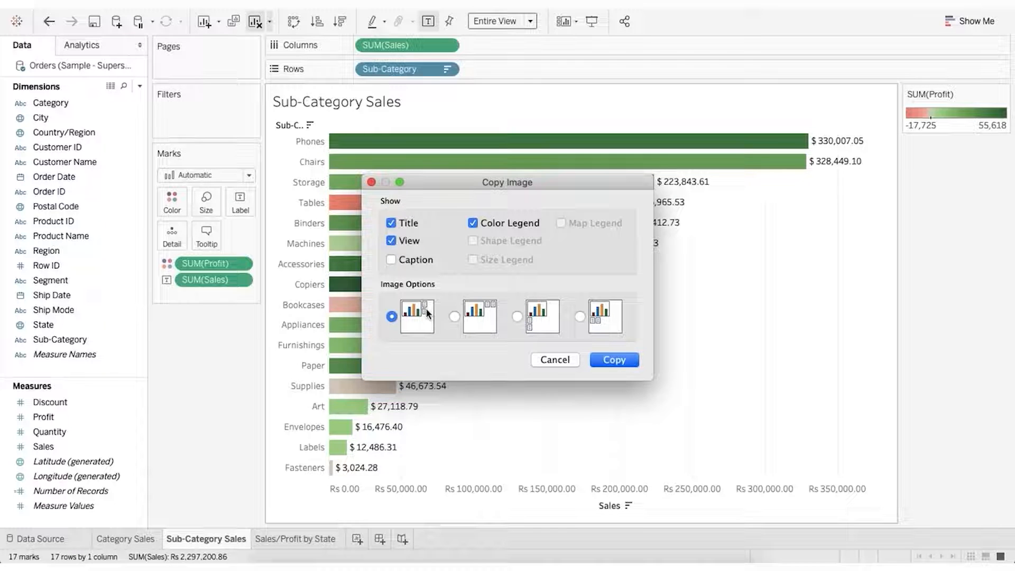
pyautogui.click(614, 361)
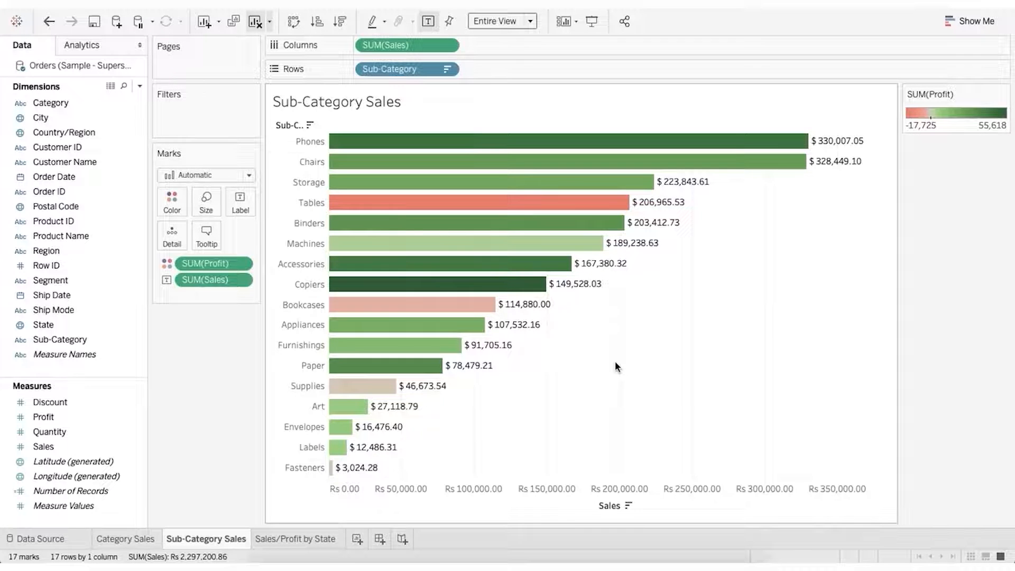
# Step: Switch to the Tableau Export Google Doc, paste the chart image, and add the centered heading "Sales and Profit for Superstore's Sub-Categories" above it
pyautogui.hotkey('ctrl', 'Right')
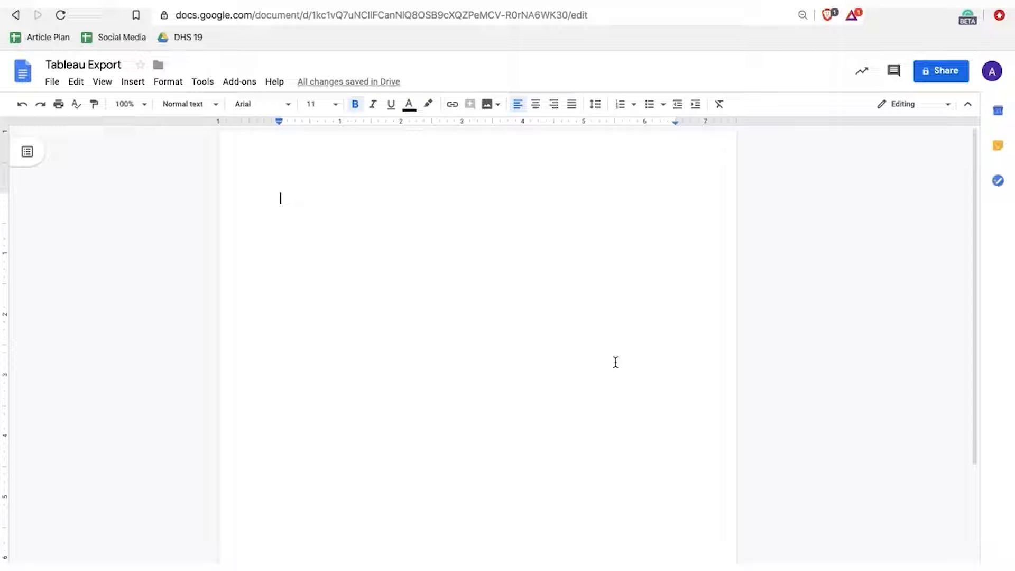
pyautogui.hotkey('ctrl', 'v')
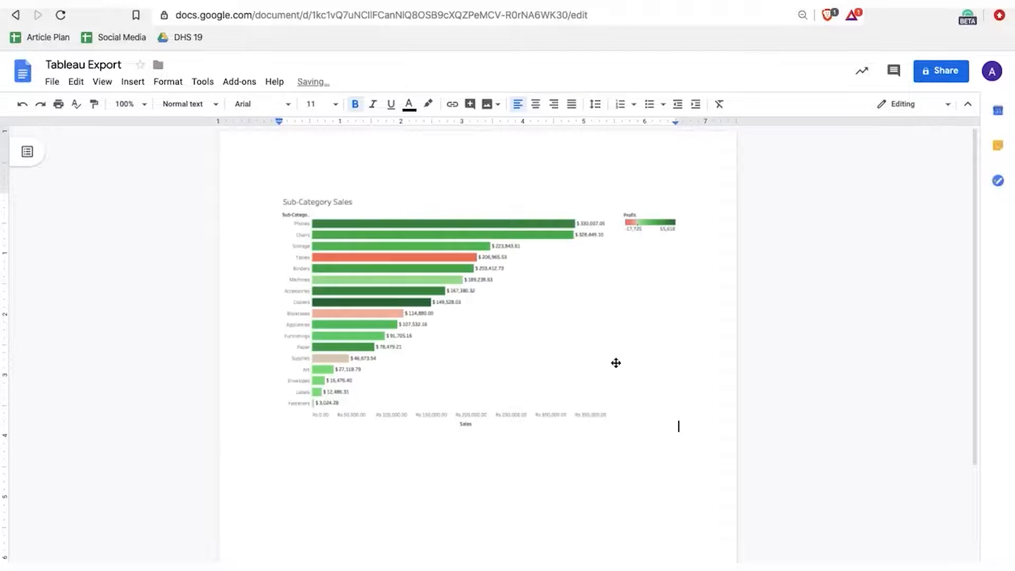
pyautogui.press('Home')
pyautogui.press('Return')
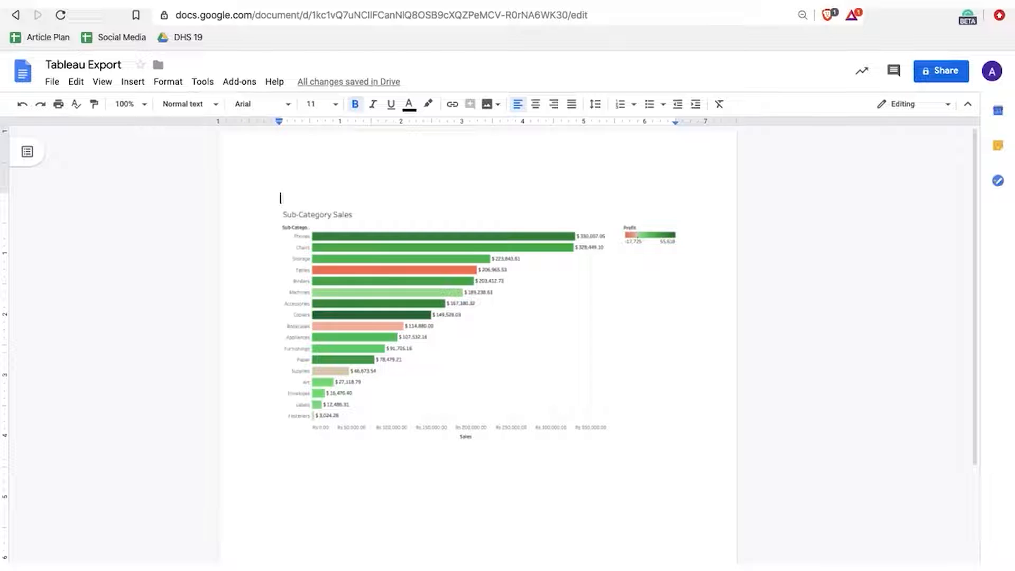
pyautogui.write('Sales and P')
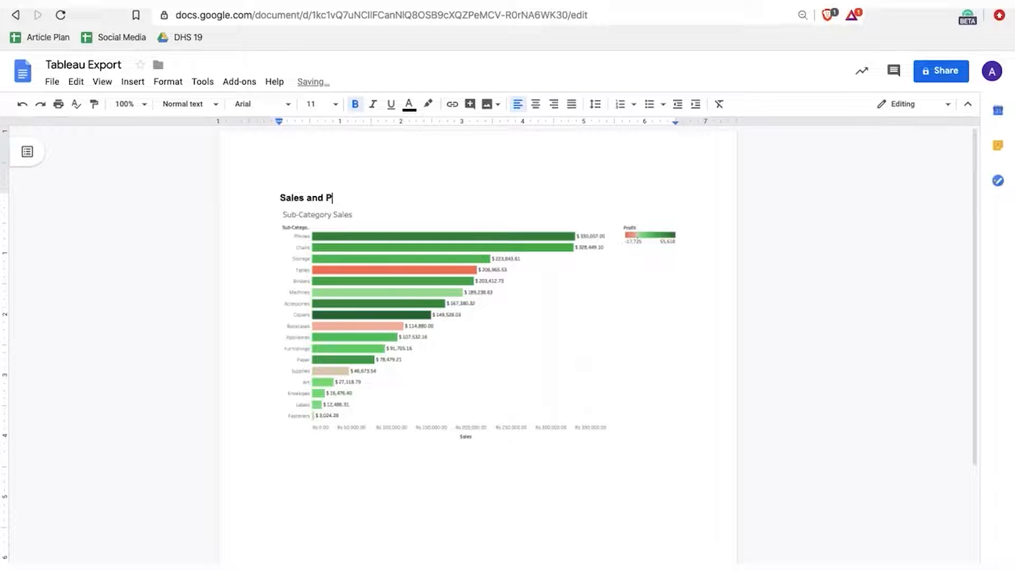
pyautogui.write("rofit for Superstore's Sub-Categories")
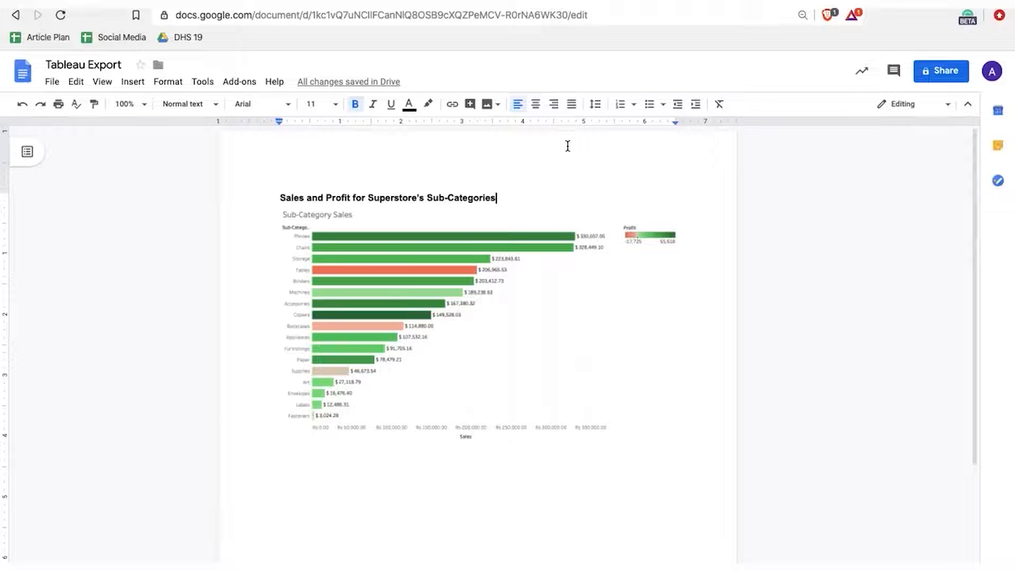
pyautogui.click(537, 105)
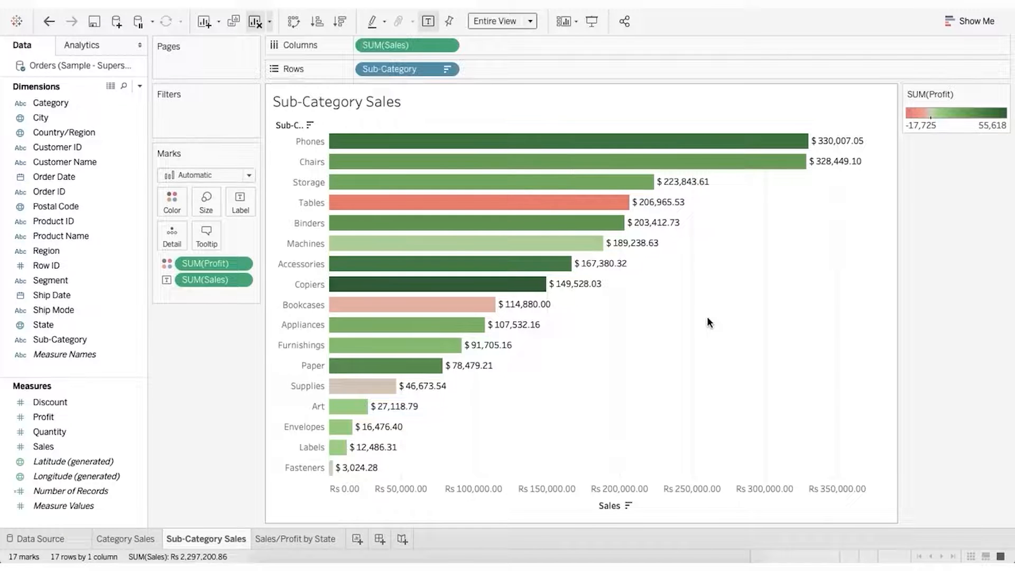
# Step: Copy the Sub-Category Sales chart as an image, using the layout with legends stacked below the view
pyautogui.rightClick(686, 318)
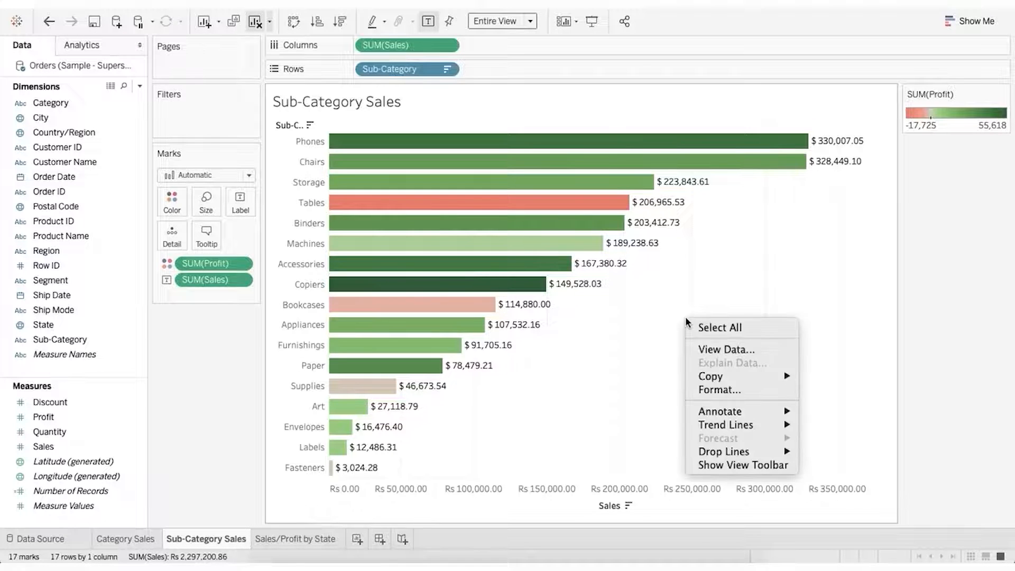
pyautogui.moveTo(726, 379)
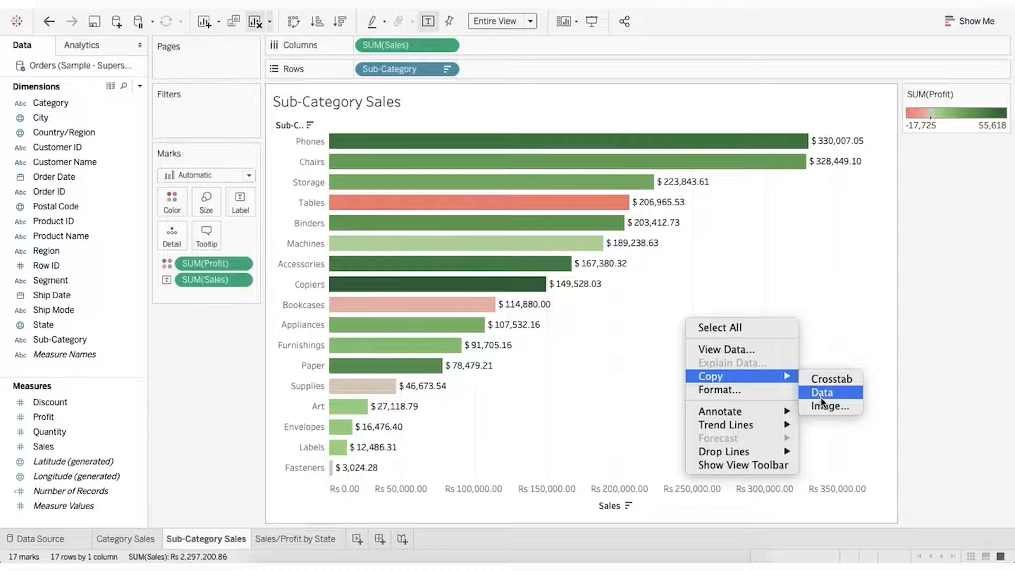
pyautogui.click(834, 407)
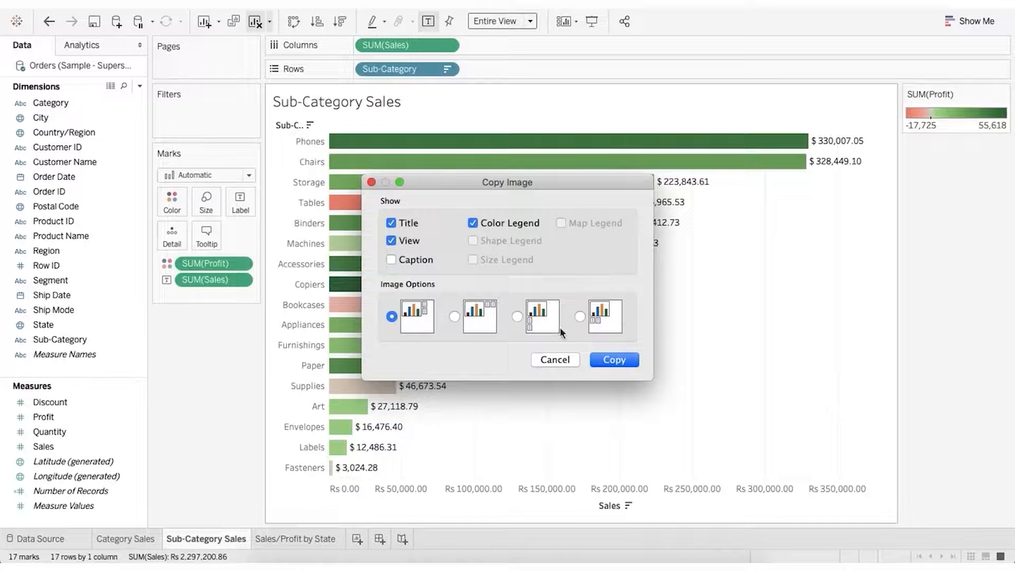
pyautogui.click(539, 328)
pyautogui.click(608, 359)
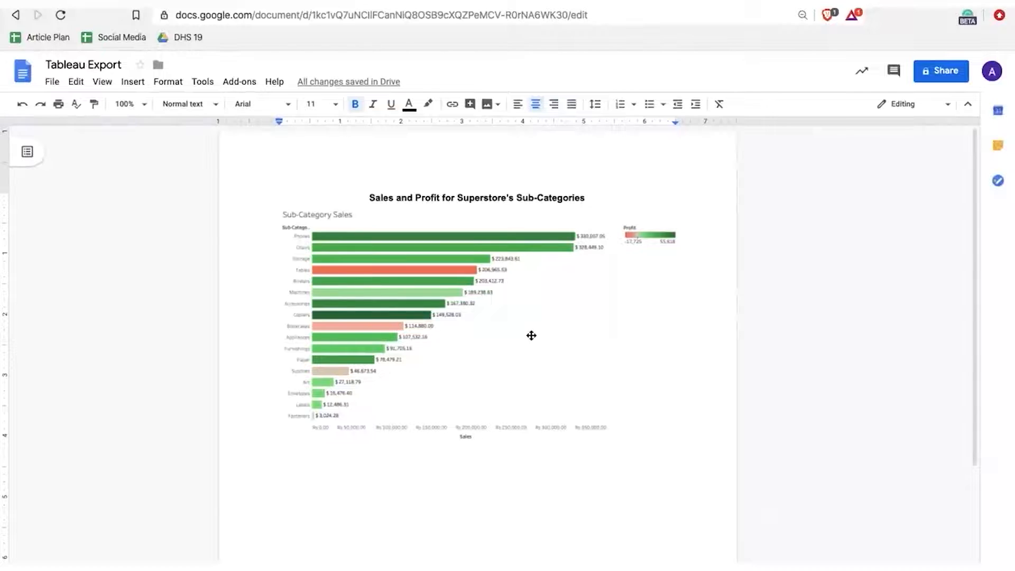
# Step: Switch to the Tableau Export Google Doc and replace the existing chart image with the newly copied one
pyautogui.click(532, 339)
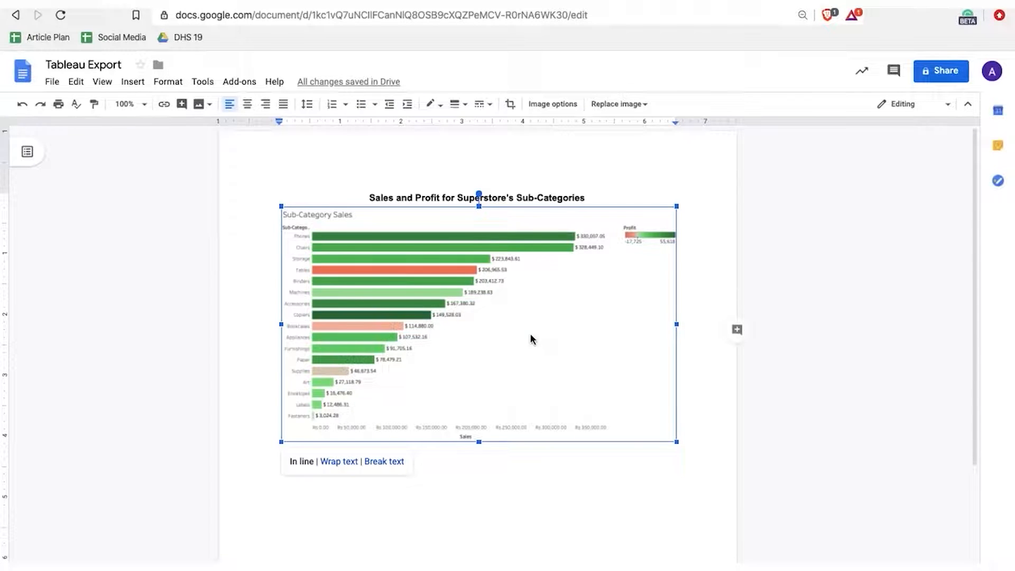
pyautogui.press('Delete')
pyautogui.hotkey('ctrl', 'v')
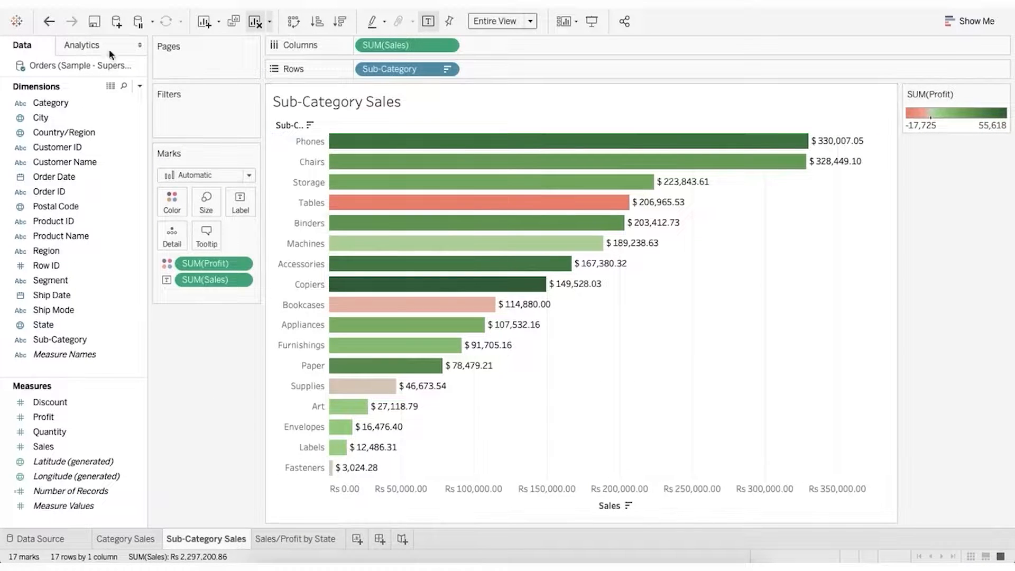
# Step: Return to Tableau and export only this view as a PowerPoint named "Sub Category Sales" in the Documents folder
pyautogui.click(94, 2)
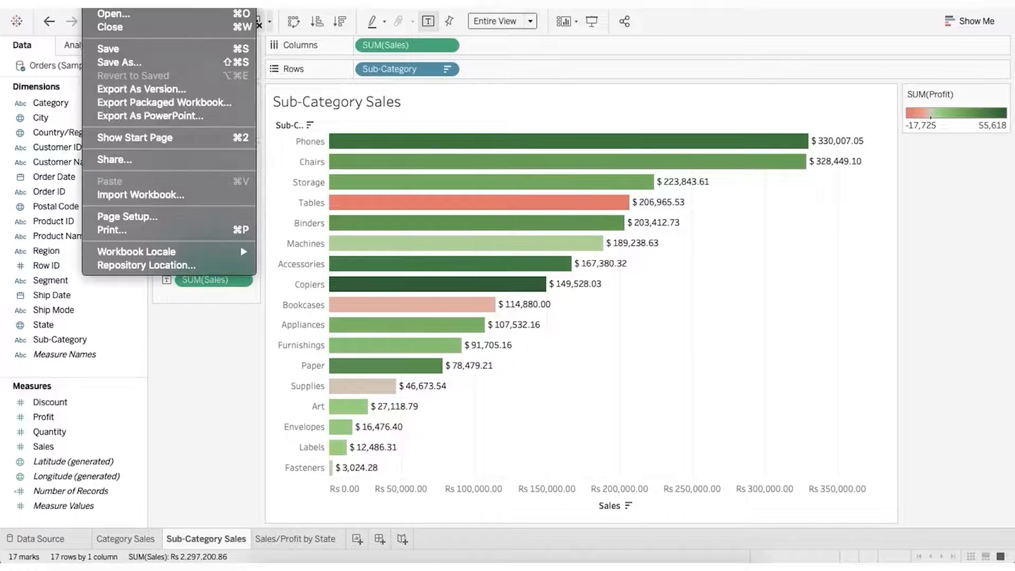
pyautogui.click(141, 117)
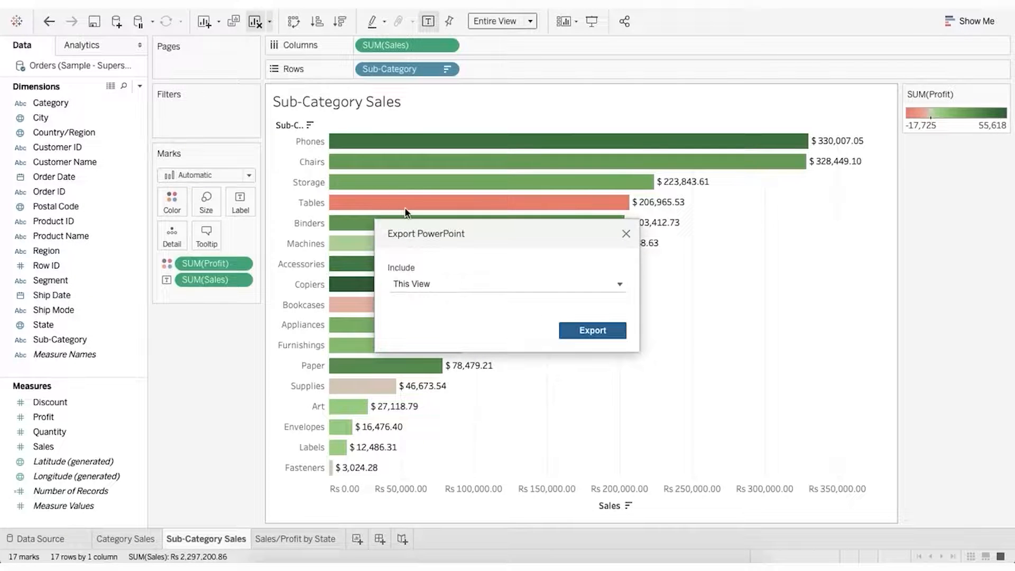
pyautogui.click(468, 284)
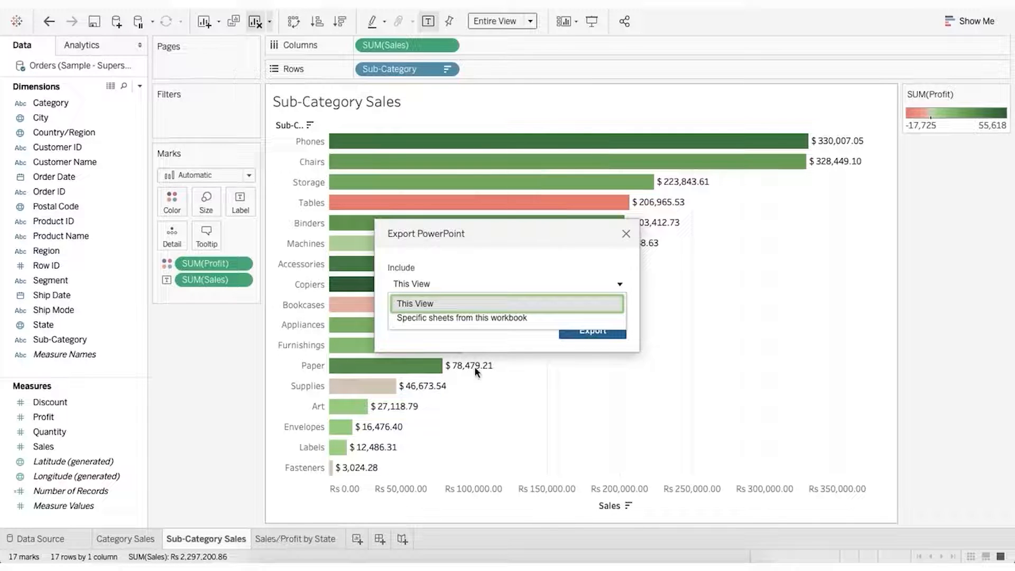
pyautogui.click(436, 302)
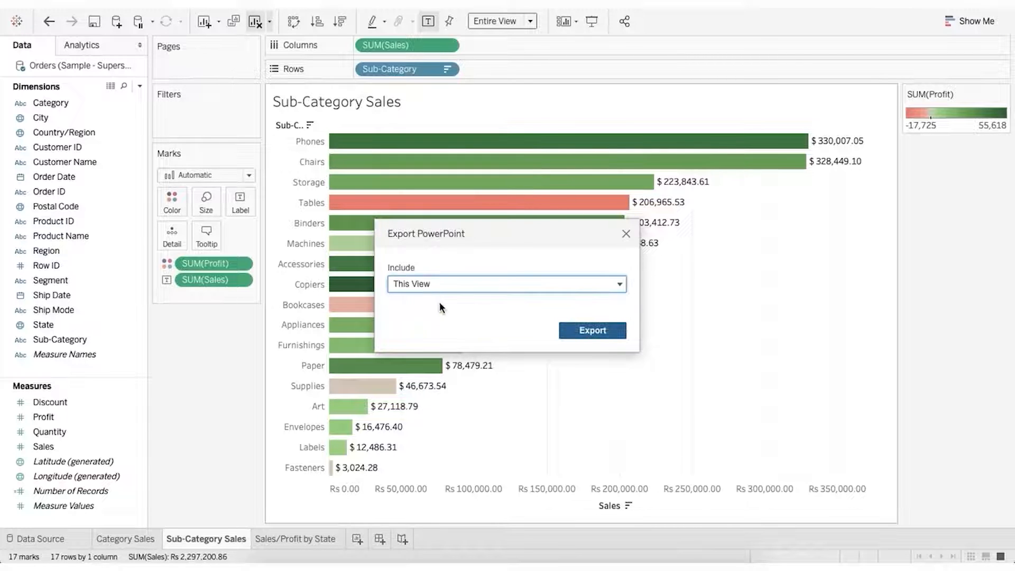
pyautogui.click(584, 333)
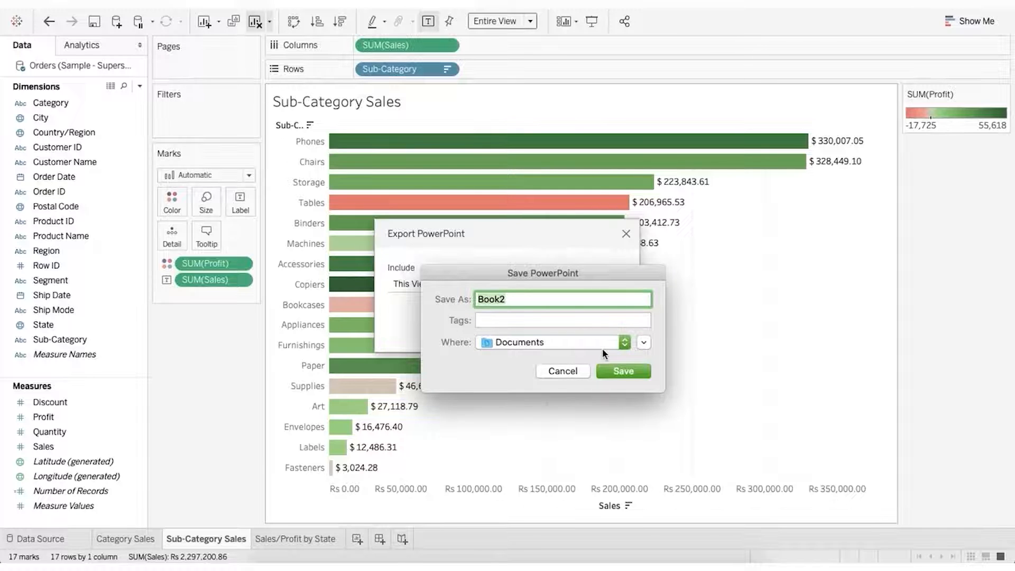
pyautogui.write('Sub C')
pyautogui.write('ategroy')
pyautogui.press('BackSpace')
pyautogui.press('BackSpace')
pyautogui.write('ory Sales')
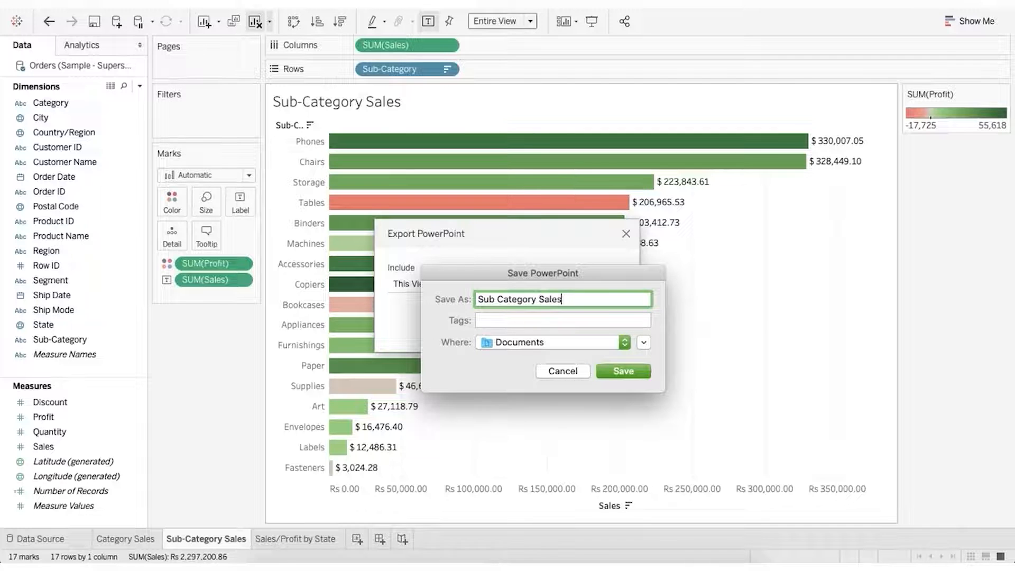
pyautogui.press('Return')
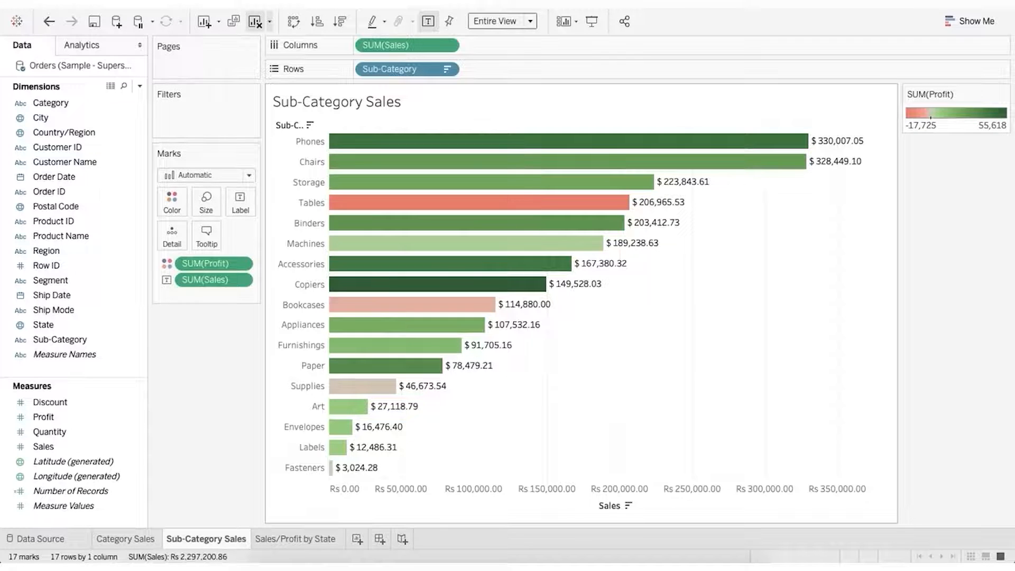
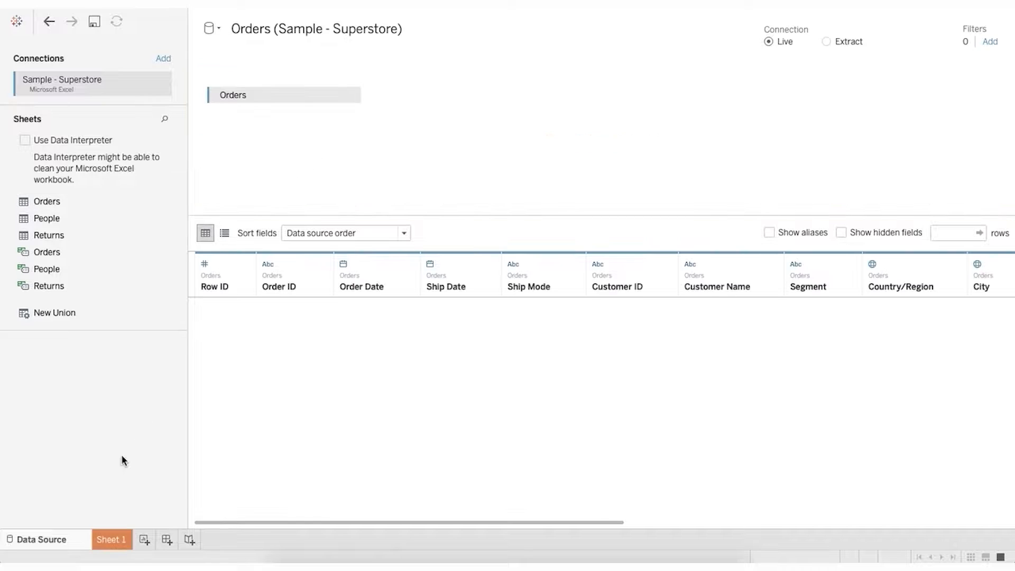
# Step: Open Sheet 1 of the new Superstore workbook and rename it "Sales over Time"
pyautogui.click(108, 540)
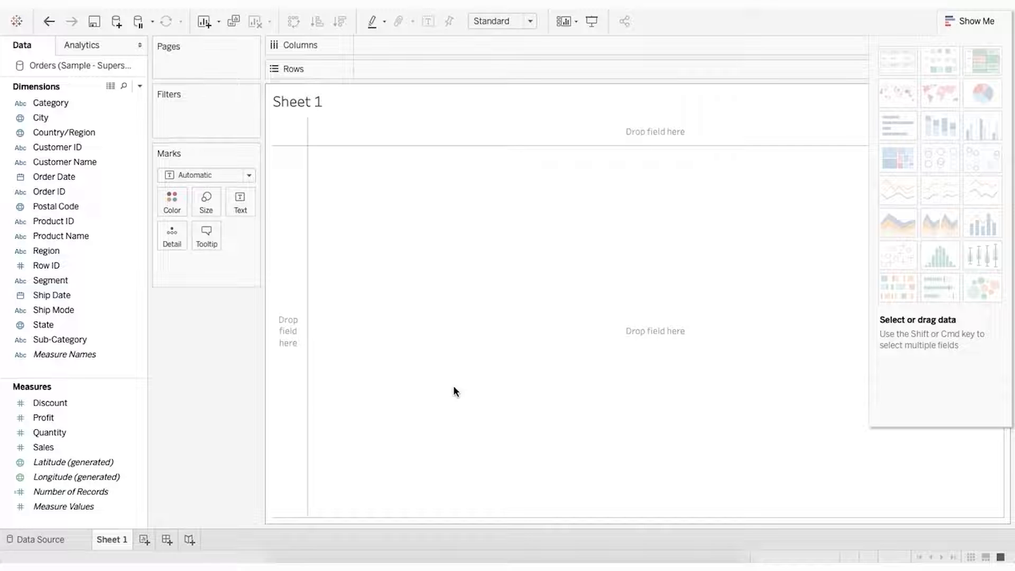
pyautogui.click(78, 104)
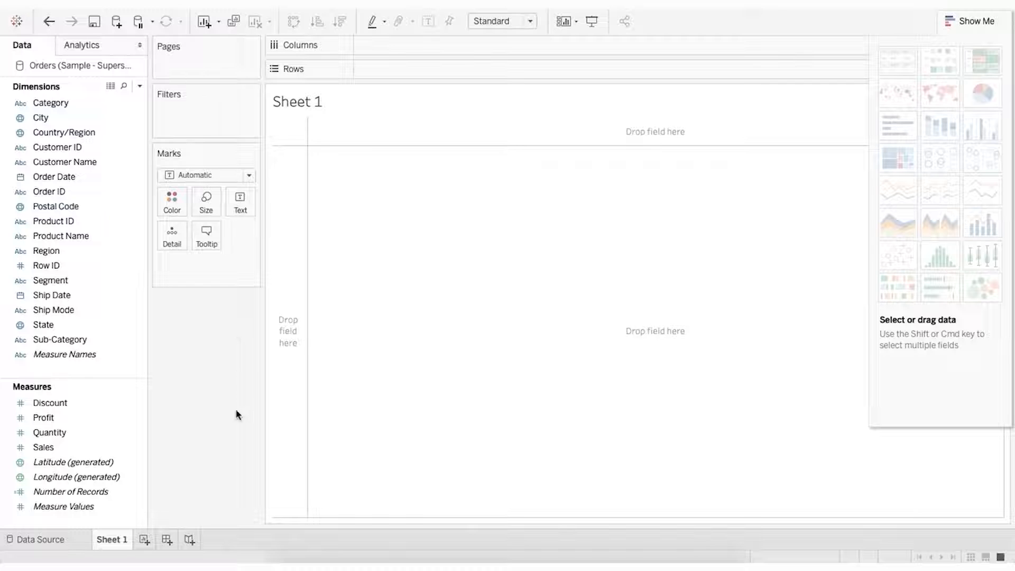
pyautogui.doubleClick(121, 540)
pyautogui.write('Sales over TIme')
pyautogui.press('Return')
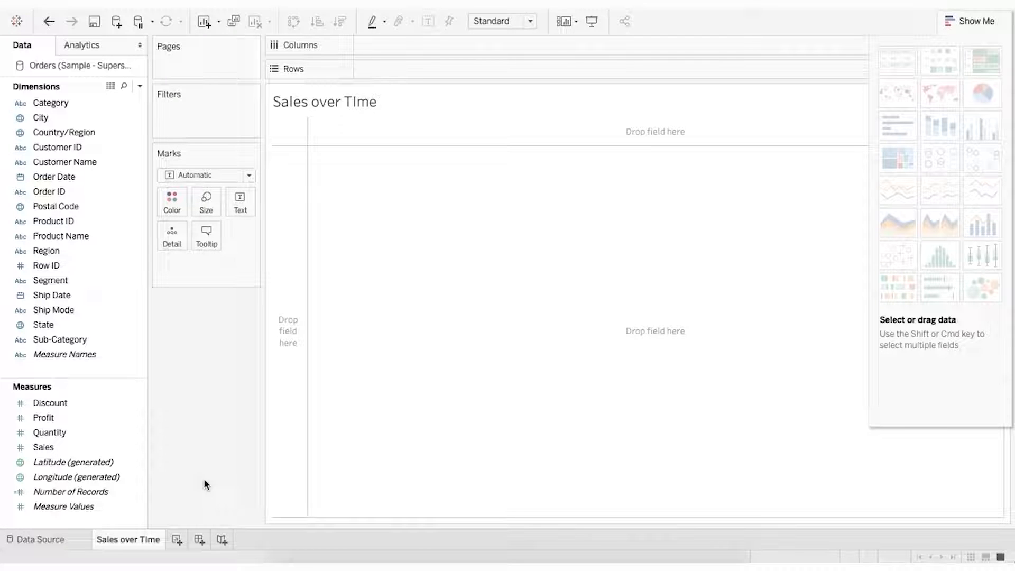
pyautogui.doubleClick(148, 538)
pyautogui.click(149, 538)
pyautogui.press('BackSpace')
pyautogui.write('i')
pyautogui.press('Return')
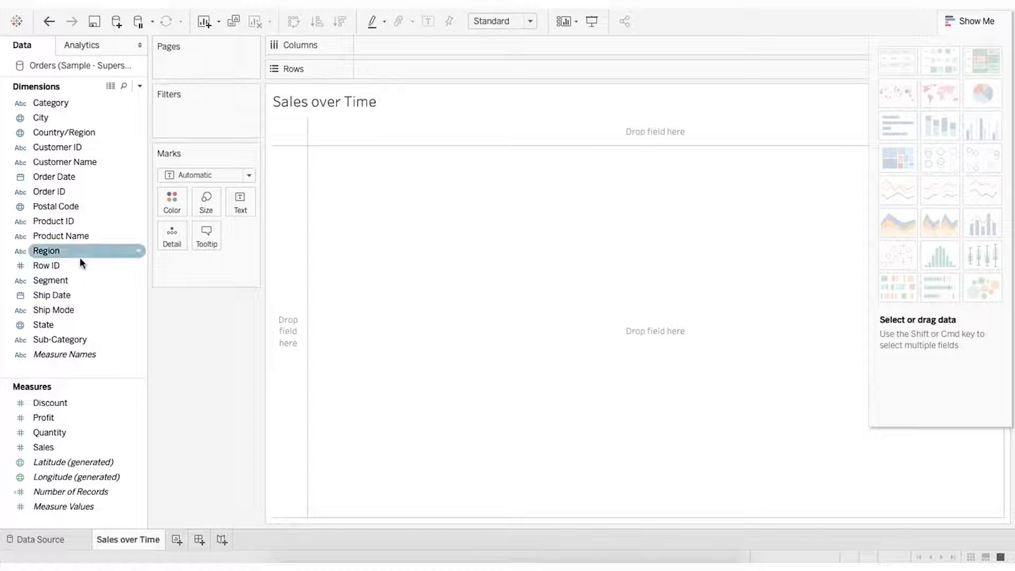
# Step: Build a discrete line chart of Sales by Order Date and fit it to the entire view
pyautogui.click(70, 179)
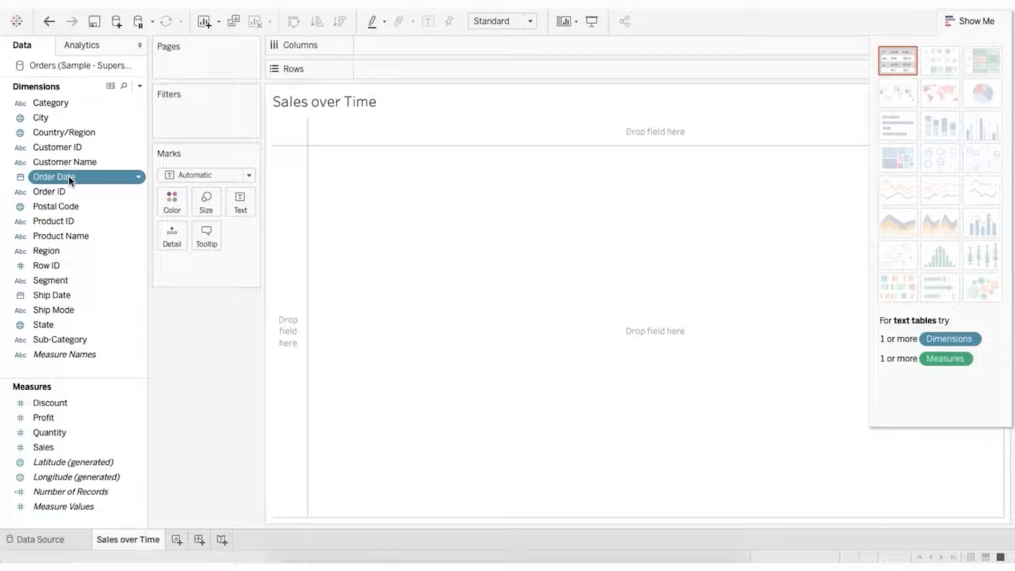
pyautogui.keyDown('ctrl'); pyautogui.click(63, 445); pyautogui.keyUp('ctrl')
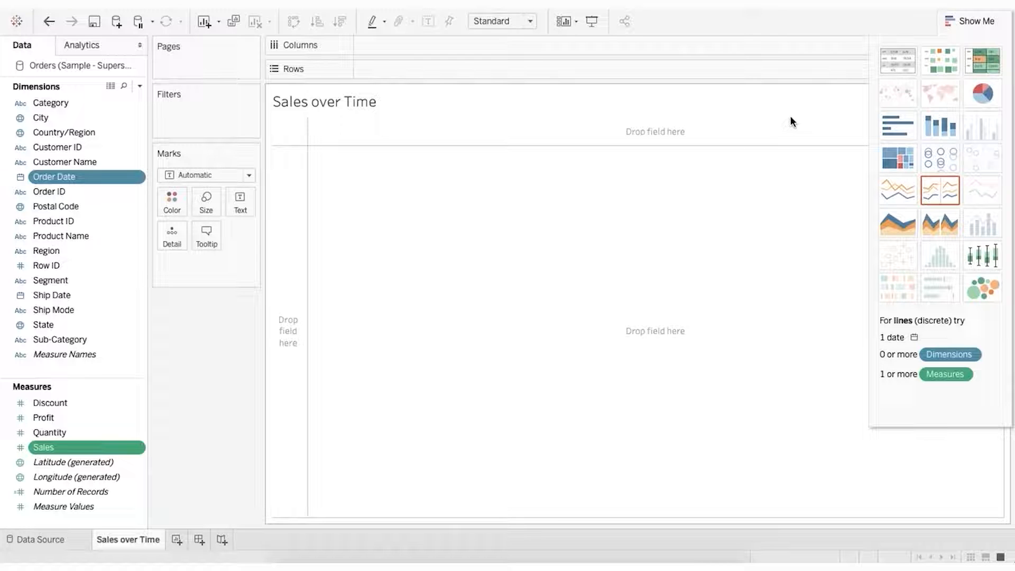
pyautogui.click(949, 201)
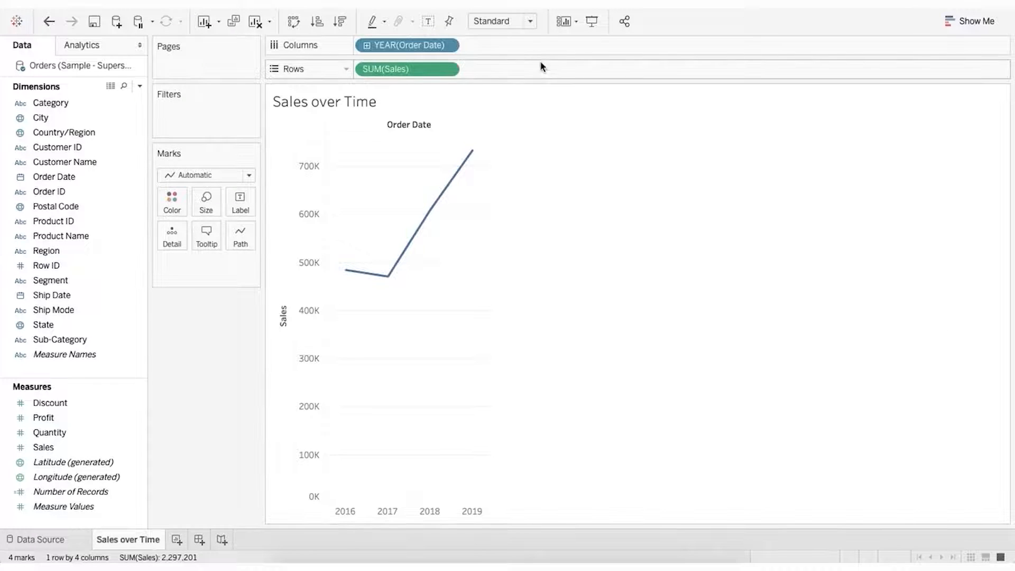
pyautogui.click(531, 22)
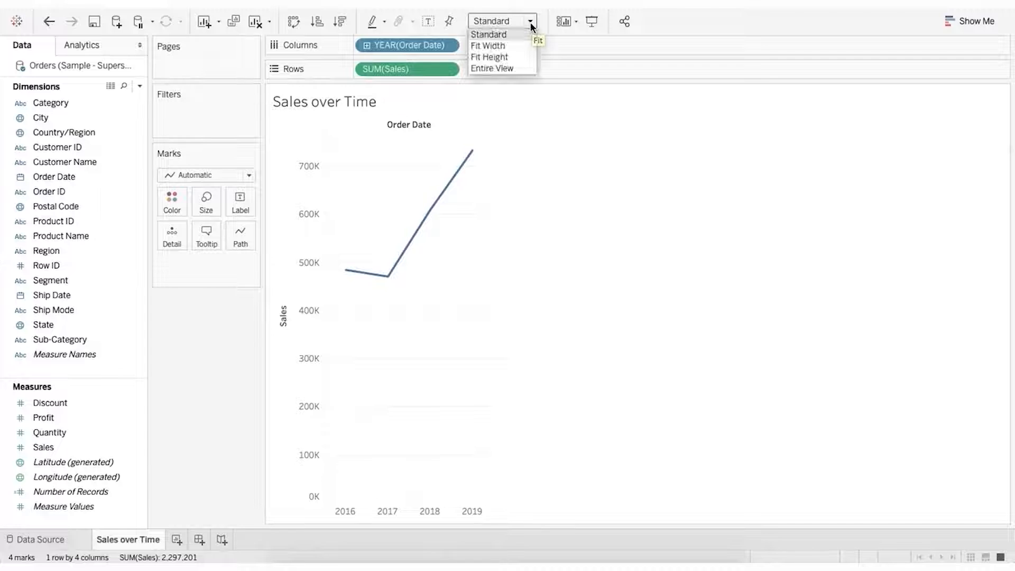
pyautogui.click(505, 68)
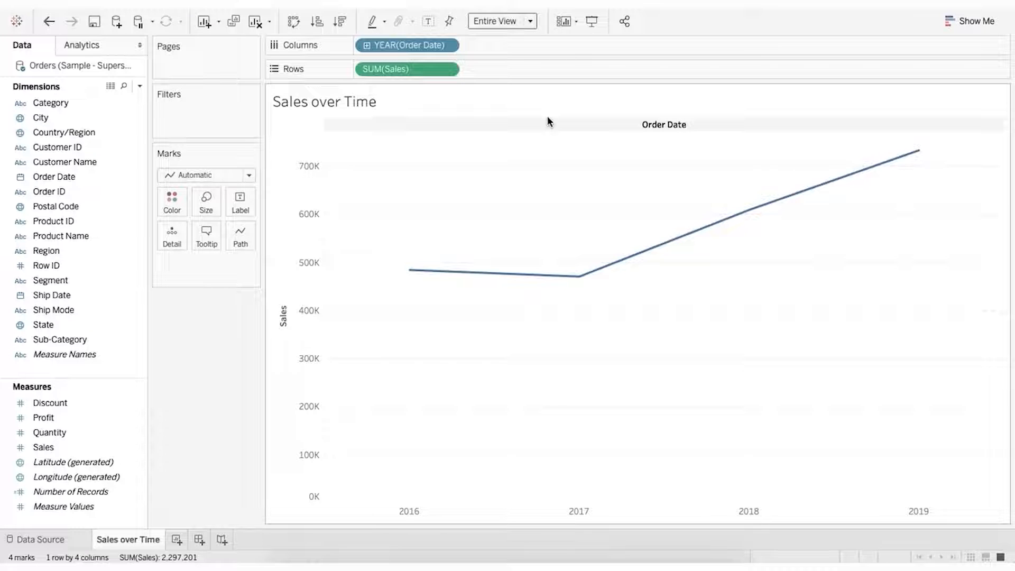
# Step: Drill the Order Date hierarchy down from year to quarter and month
pyautogui.moveTo(579, 278)
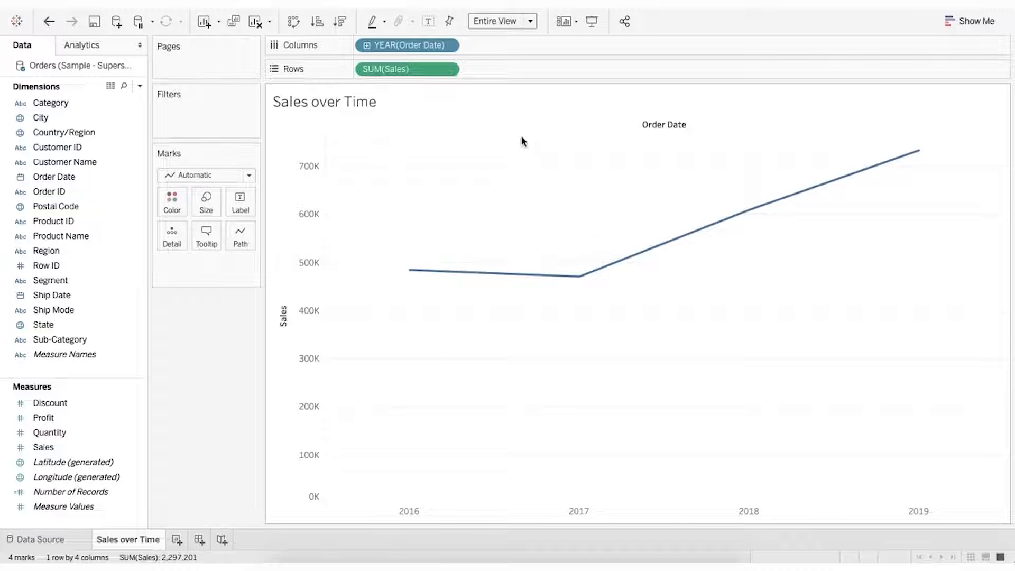
pyautogui.click(366, 46)
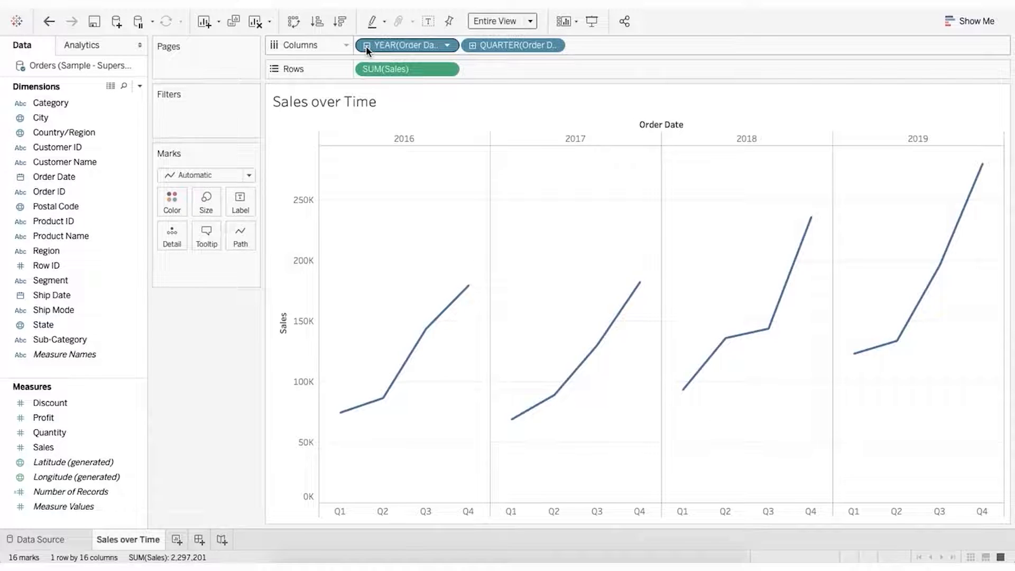
pyautogui.click(472, 46)
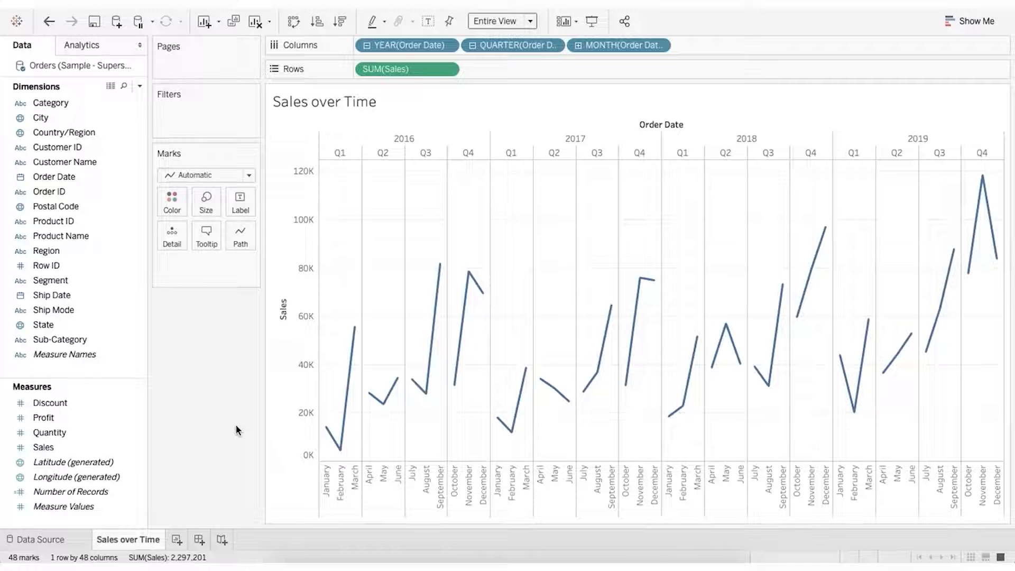
# Step: Remove the year and quarter levels from Columns and change the remaining Order Date field to continuous Month (May 2015 format)
pyautogui.moveTo(402, 46); pyautogui.dragTo(233, 341)
pyautogui.moveTo(415, 49); pyautogui.dragTo(219, 353)
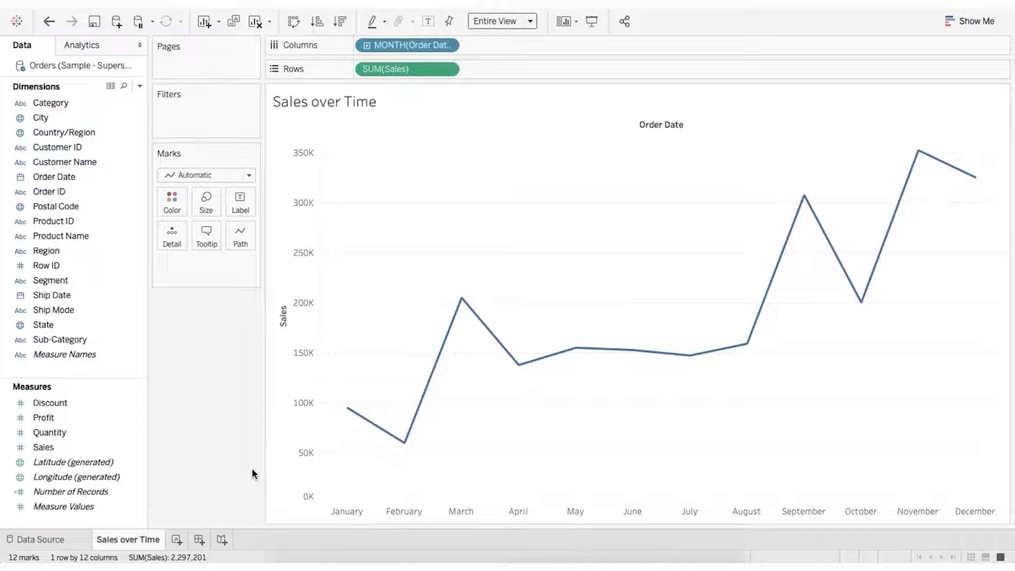
pyautogui.click(447, 46)
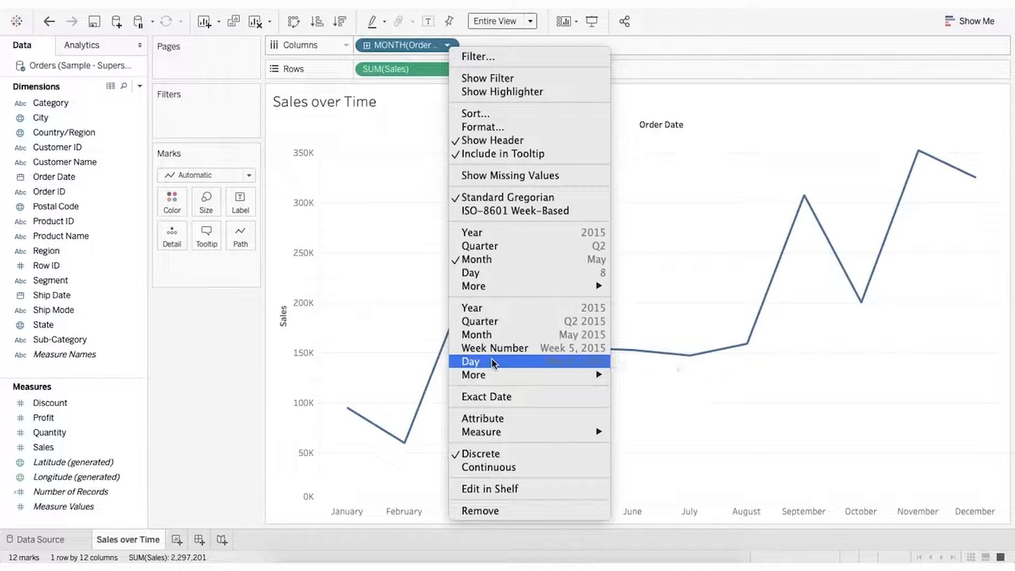
pyautogui.click(582, 336)
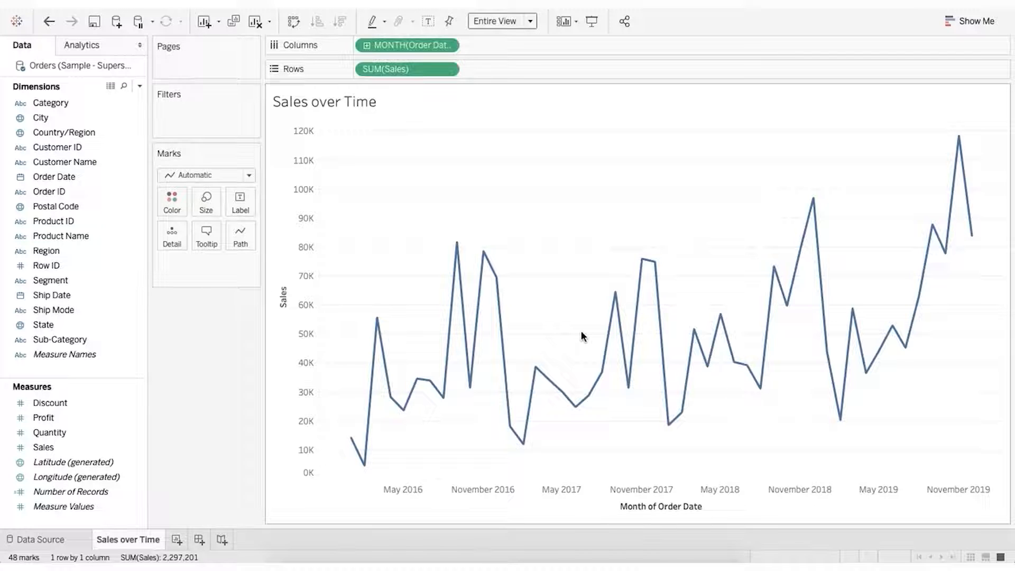
# Step: Examine the peaks and individual monthly sales points along the 2016 to 2019 line
pyautogui.moveTo(616, 294)
pyautogui.moveTo(773, 272)
pyautogui.moveTo(812, 207)
pyautogui.moveTo(933, 231)
pyautogui.moveTo(976, 233)
pyautogui.moveTo(457, 246)
pyautogui.moveTo(486, 265)
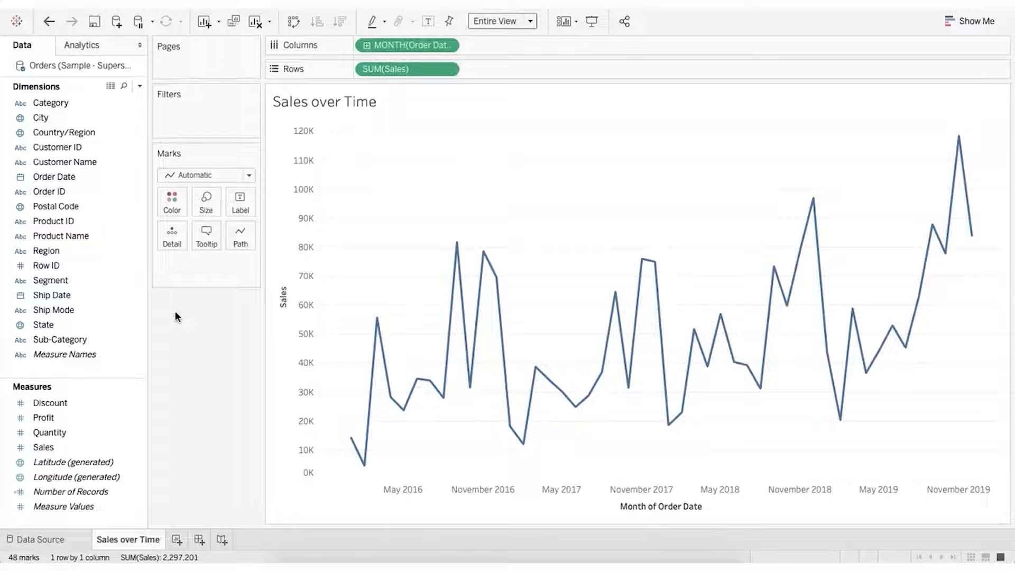
# Step: Add a Sub-Category filter that keeps only Chairs, Furnishings and Tables
pyautogui.moveTo(75, 339); pyautogui.dragTo(183, 122)
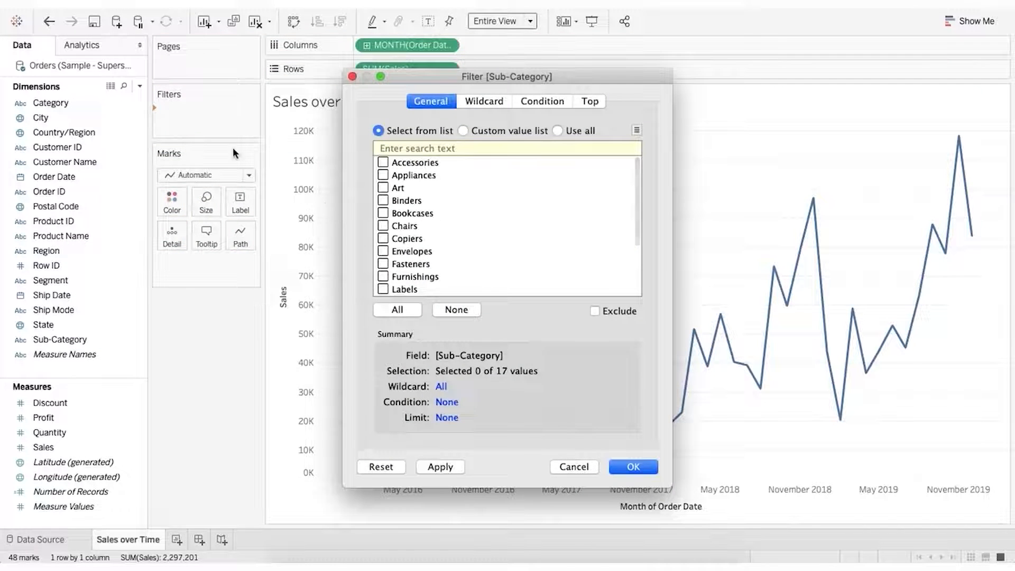
pyautogui.click(383, 226)
pyautogui.click(383, 276)
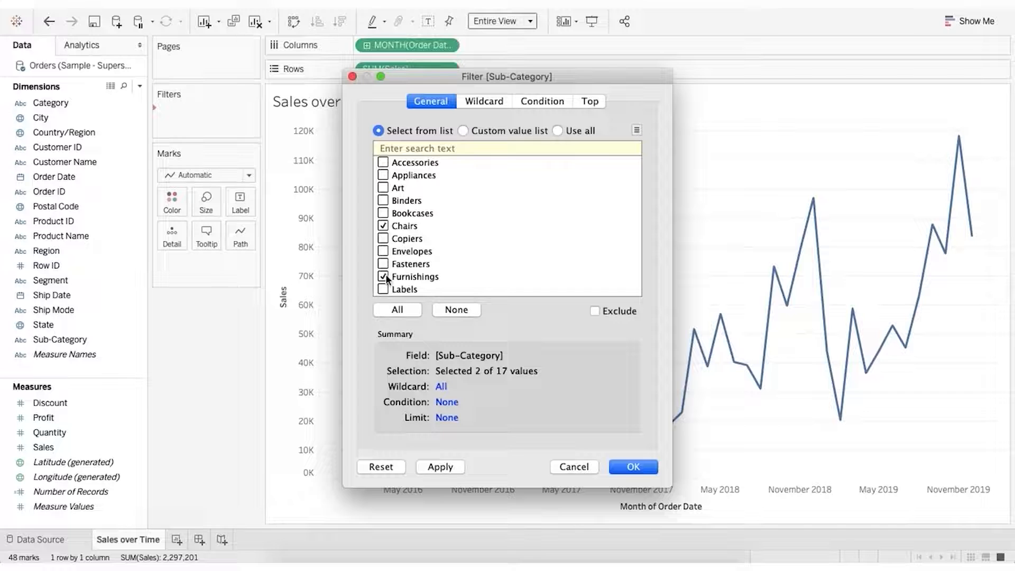
pyautogui.scroll(-3, 386, 278)
pyautogui.click(383, 290)
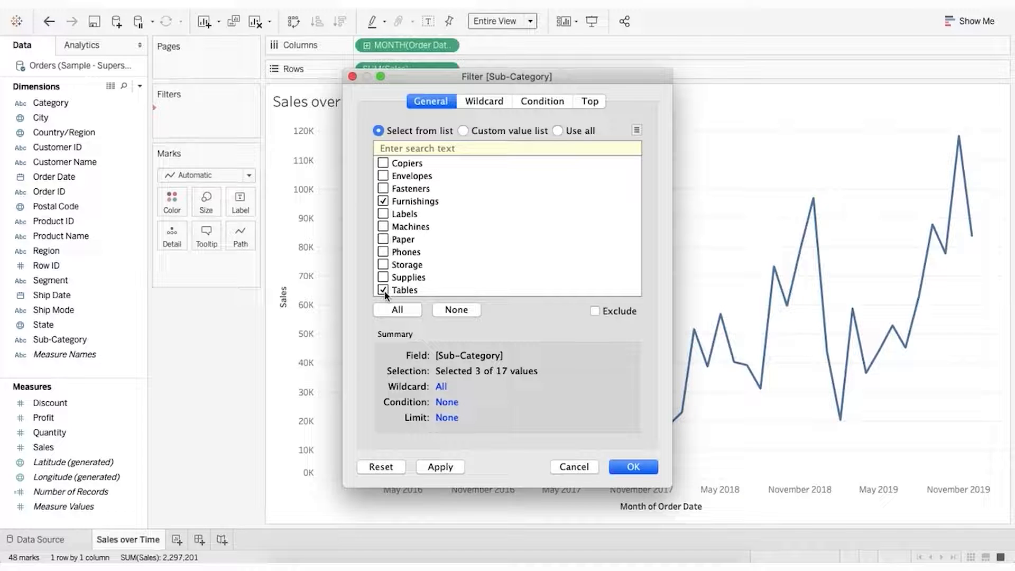
pyautogui.click(634, 467)
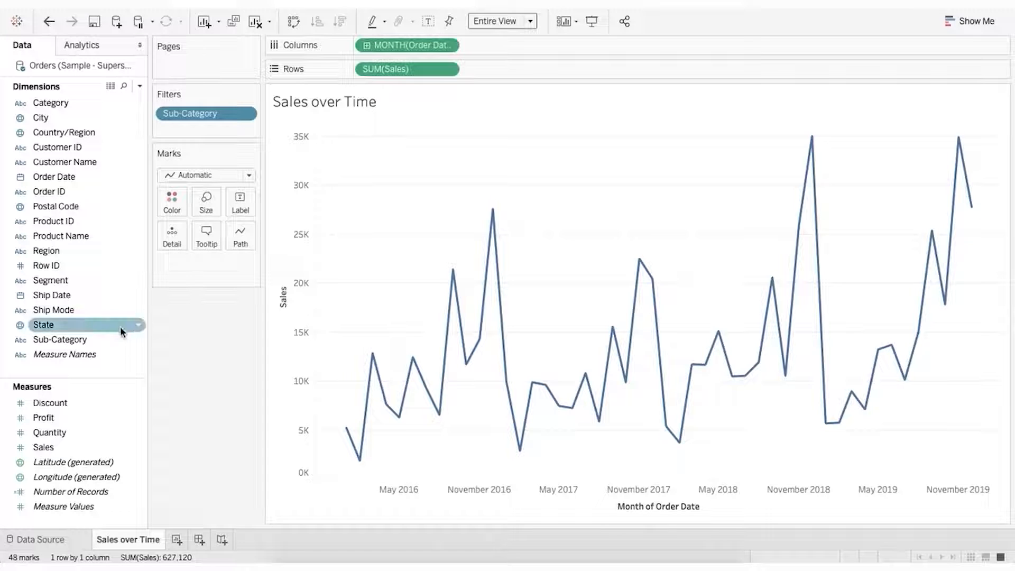
# Step: Color the monthly sales line by Sub-Category
pyautogui.click(93, 341)
pyautogui.moveTo(91, 338); pyautogui.dragTo(176, 211)
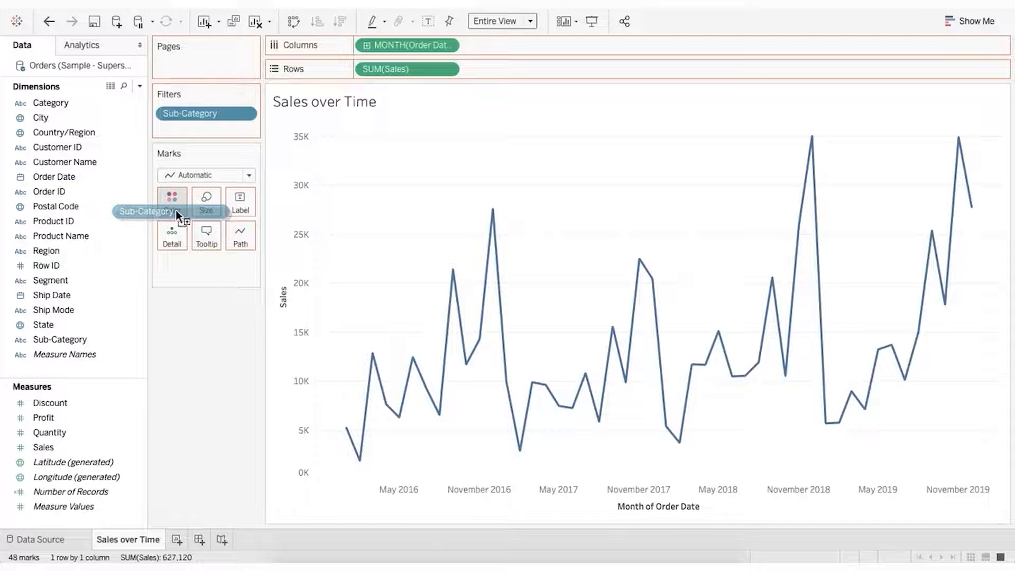
# Step: Place Sub-Category on the Color mark to split the monthly sales line into one line per sub-category
pyautogui.moveTo(175, 211); pyautogui.dragTo(176, 211)
pyautogui.moveTo(176, 211); pyautogui.dragTo(176, 210)
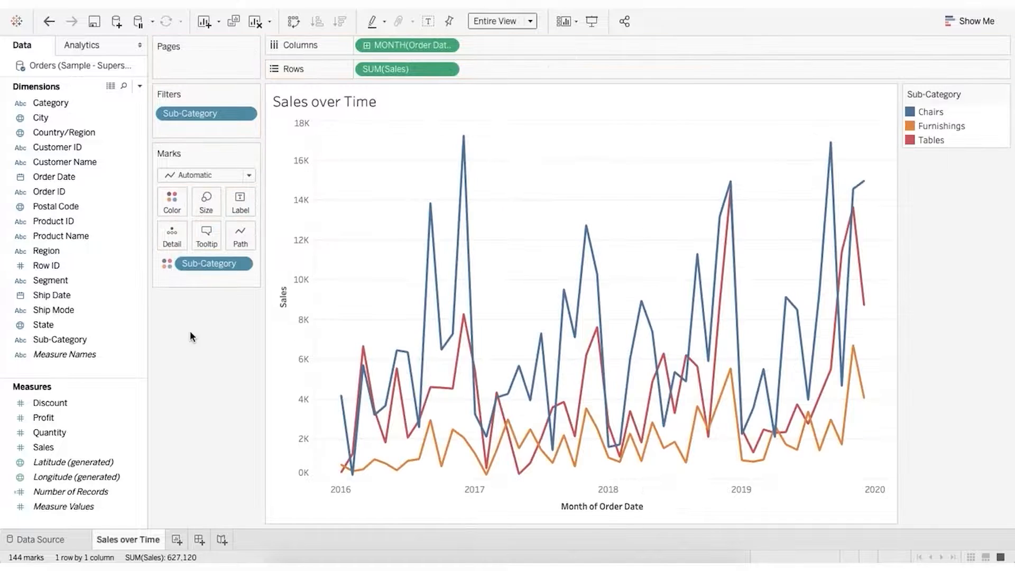
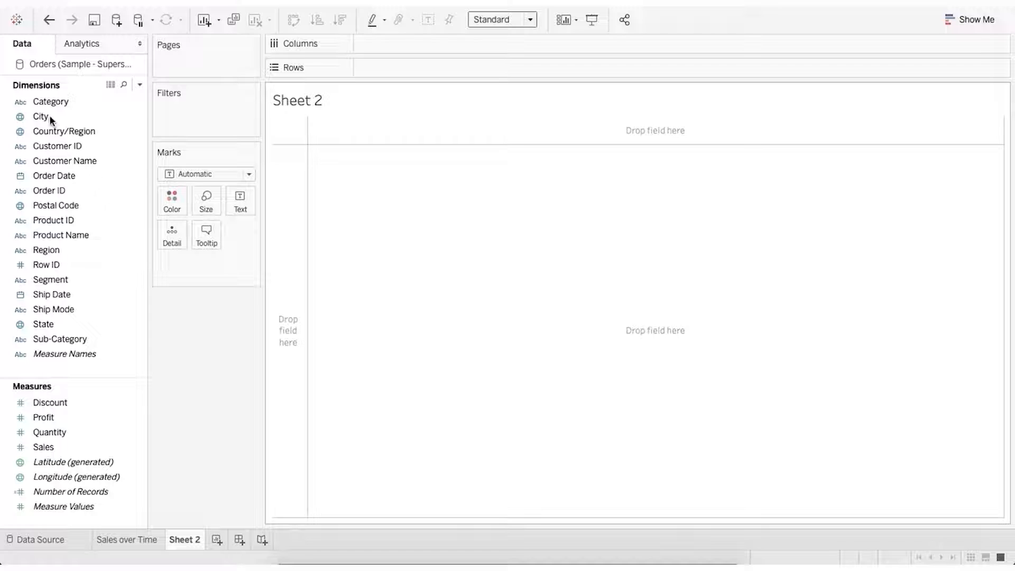
# Step: Examine the geographic dimensions Country/Region, Postal Code, Region and State in the field list
pyautogui.click(59, 131)
pyautogui.click(63, 205)
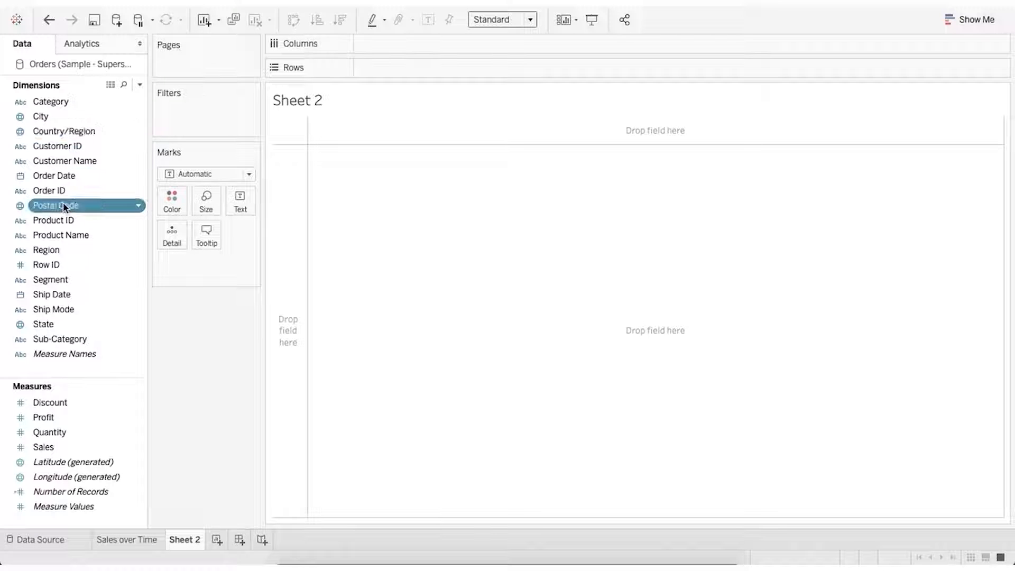
pyautogui.click(61, 250)
pyautogui.click(62, 324)
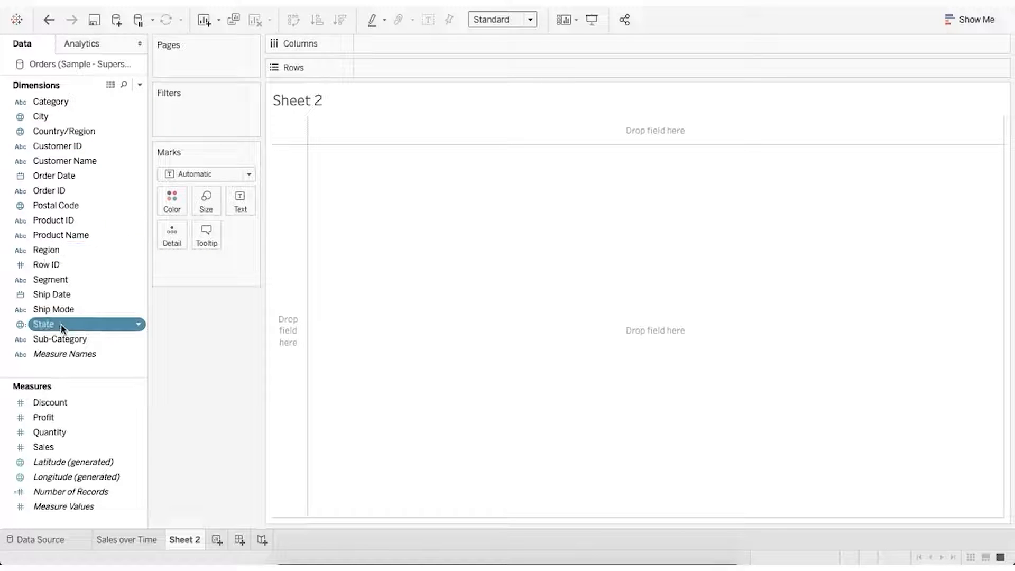
pyautogui.moveTo(258, 359); pyautogui.dragTo(279, 364)
# Step: Rename Sheet 2 as Measure Values by State
pyautogui.doubleClick(191, 538)
pyautogui.write('Measure V')
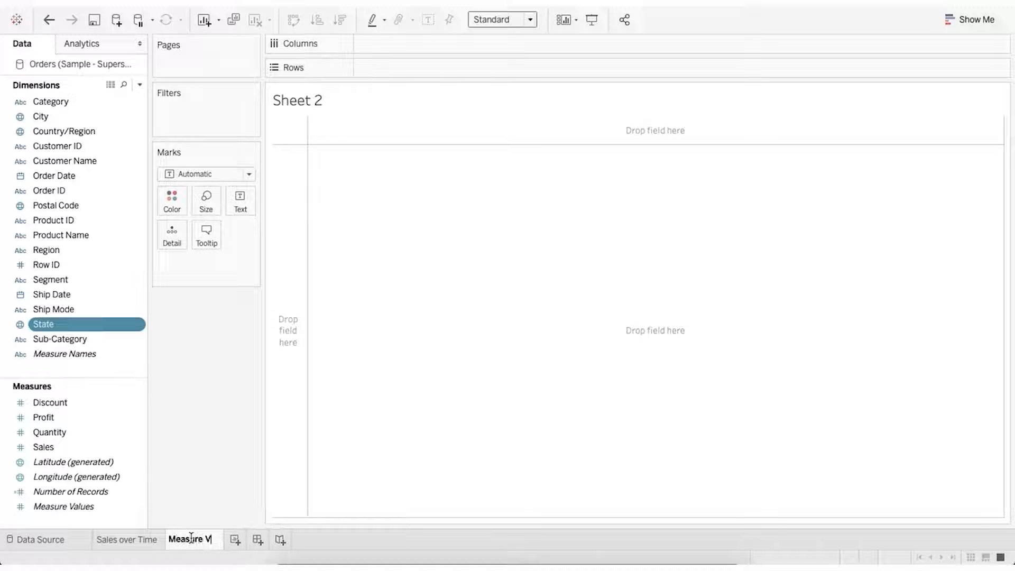
pyautogui.write('alues by State')
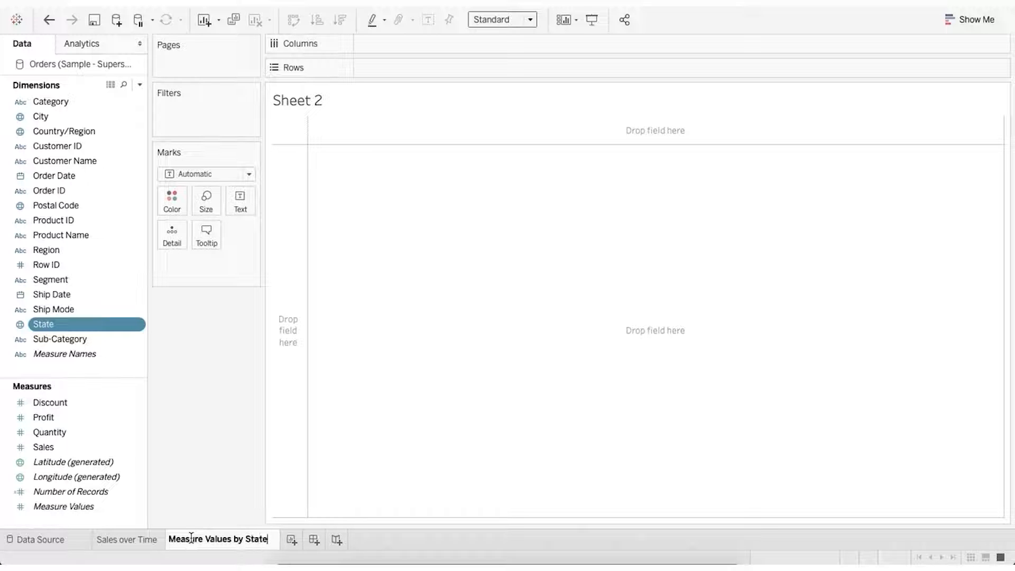
pyautogui.press('Return')
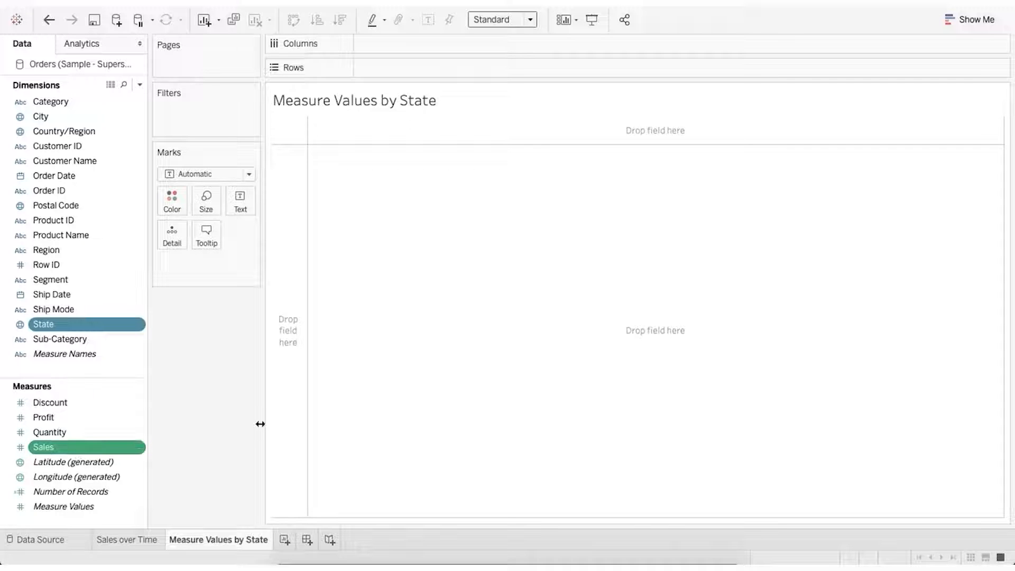
# Step: Build a symbol map from State and Sales
pyautogui.hotkey('ctrl', '1')
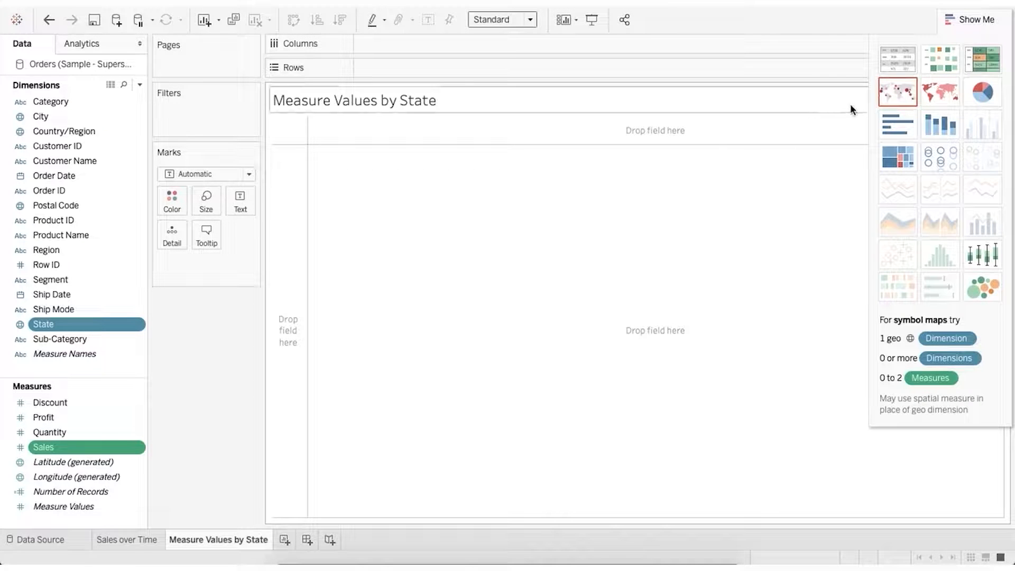
pyautogui.click(900, 93)
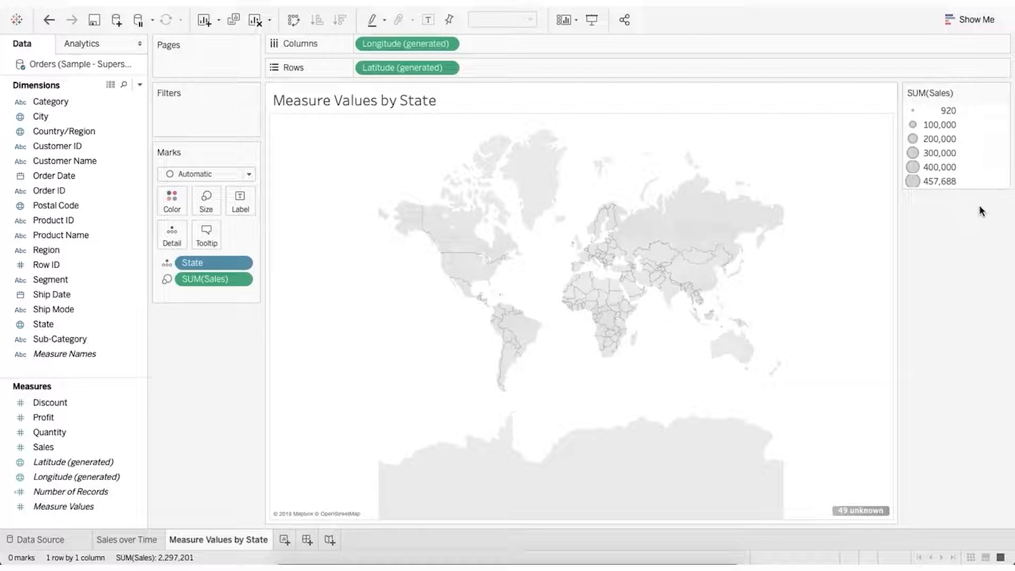
# Step: Correct the map's unknown state locations by taking the country from the Country/Region field
pyautogui.click(857, 512)
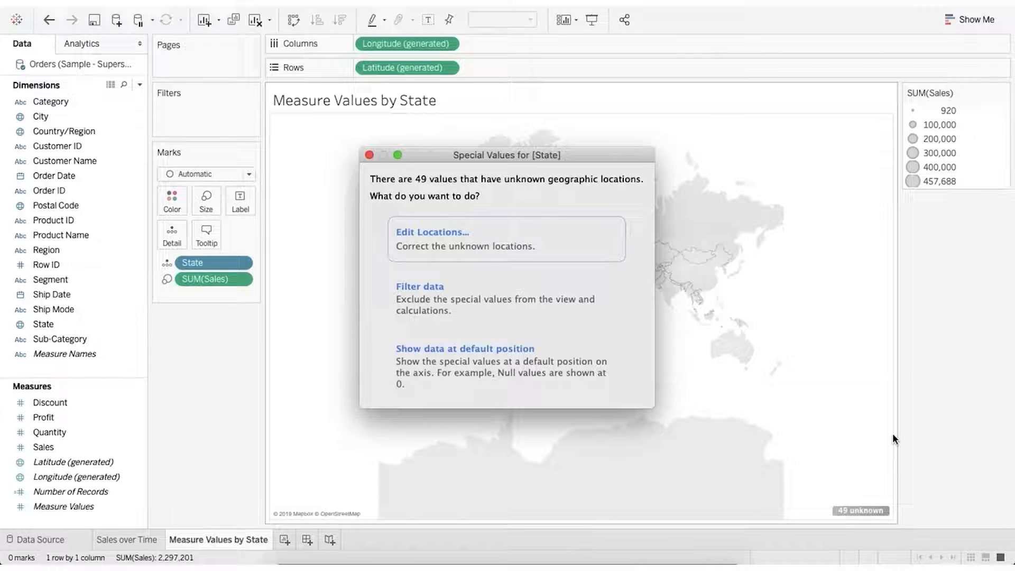
pyautogui.click(569, 253)
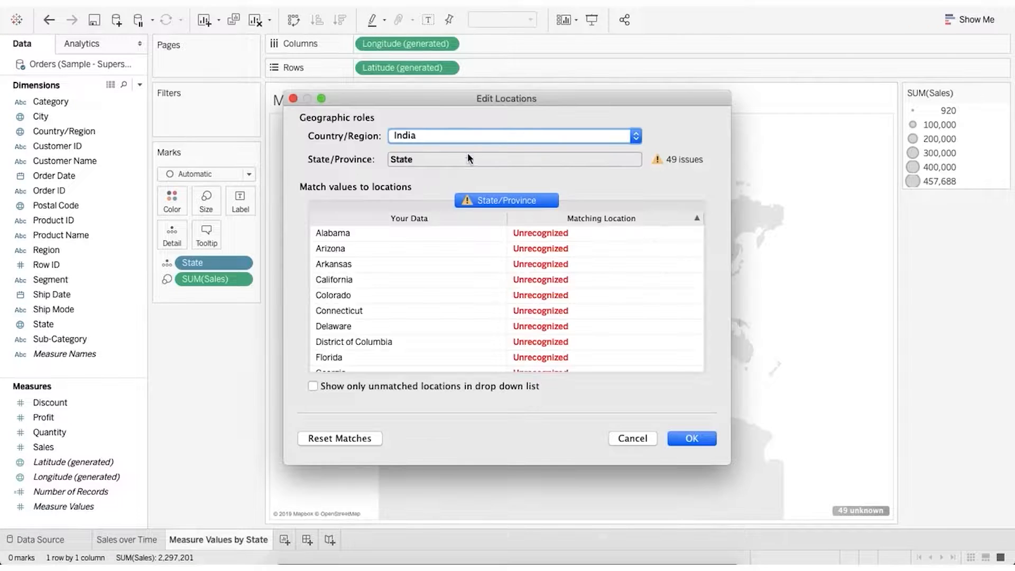
pyautogui.click(432, 131)
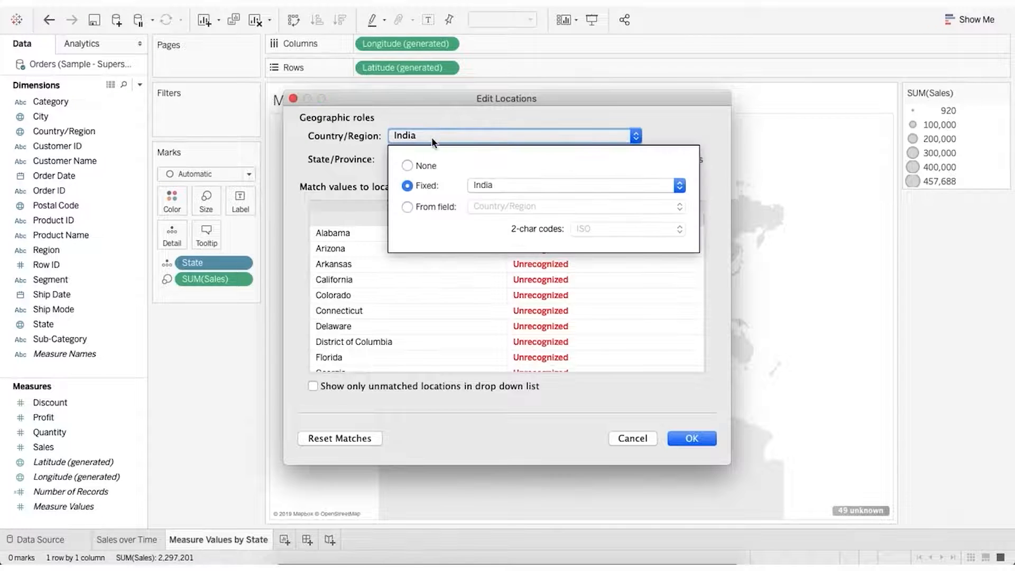
pyautogui.click(436, 206)
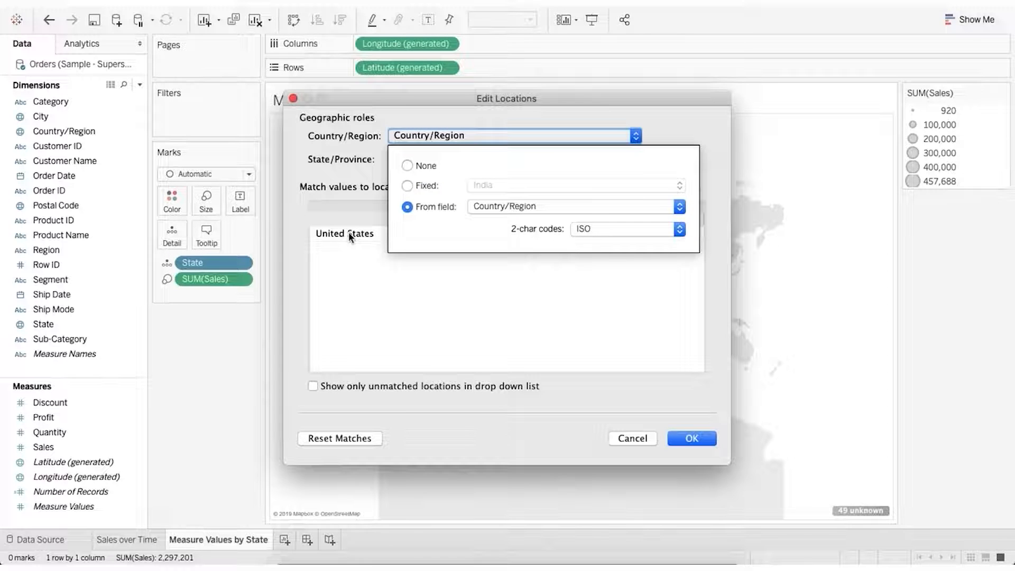
pyautogui.click(695, 439)
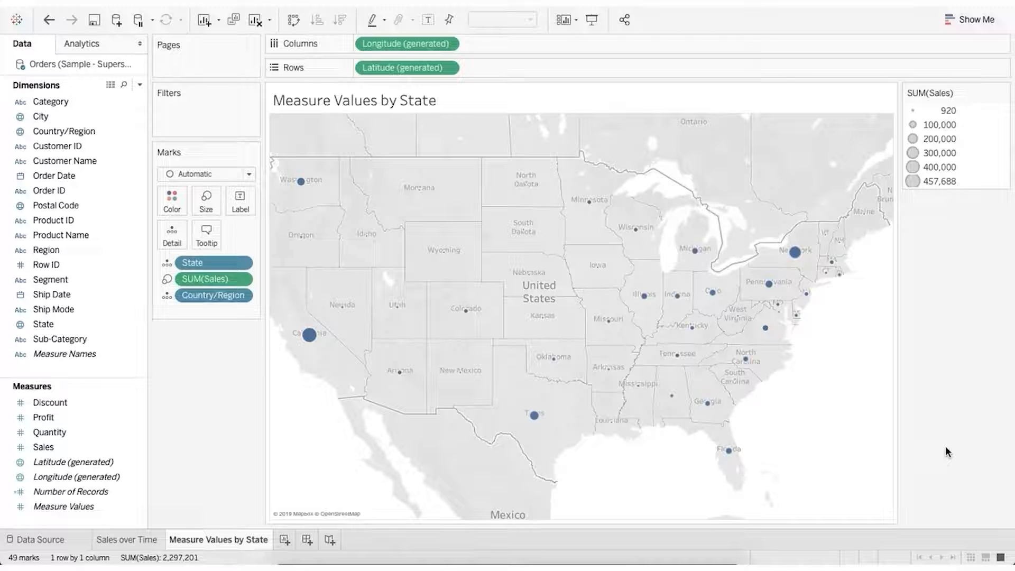
# Step: Change the mark type to Map and encode Sales as state color instead of size
pyautogui.moveTo(830, 430)
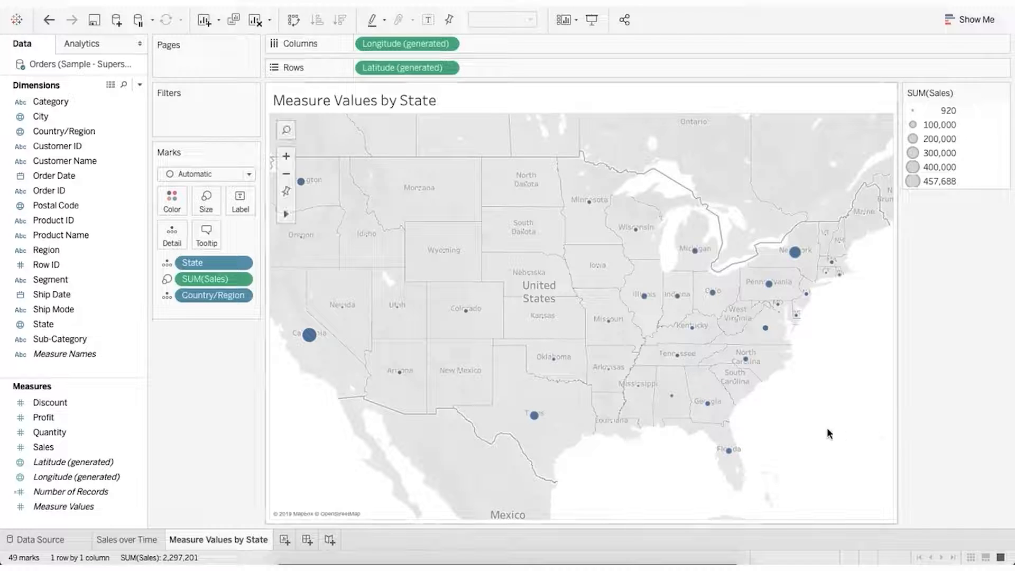
pyautogui.click(250, 174)
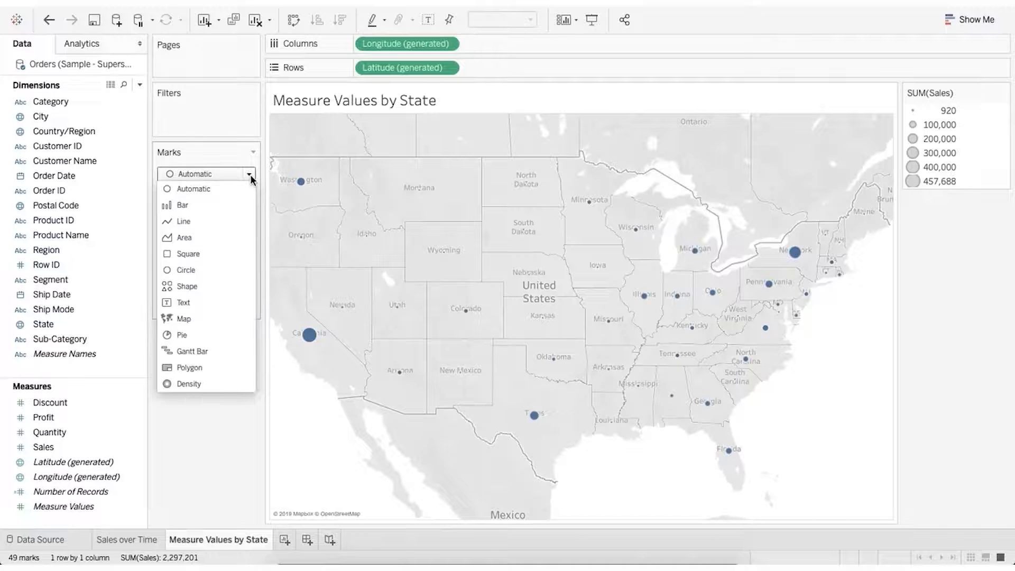
pyautogui.click(208, 320)
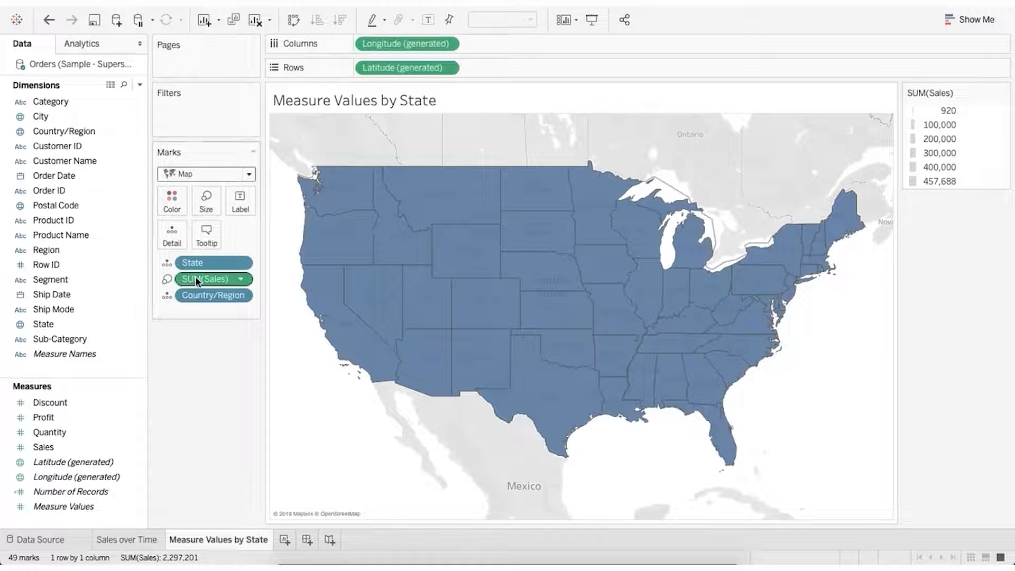
pyautogui.moveTo(195, 279); pyautogui.dragTo(201, 357)
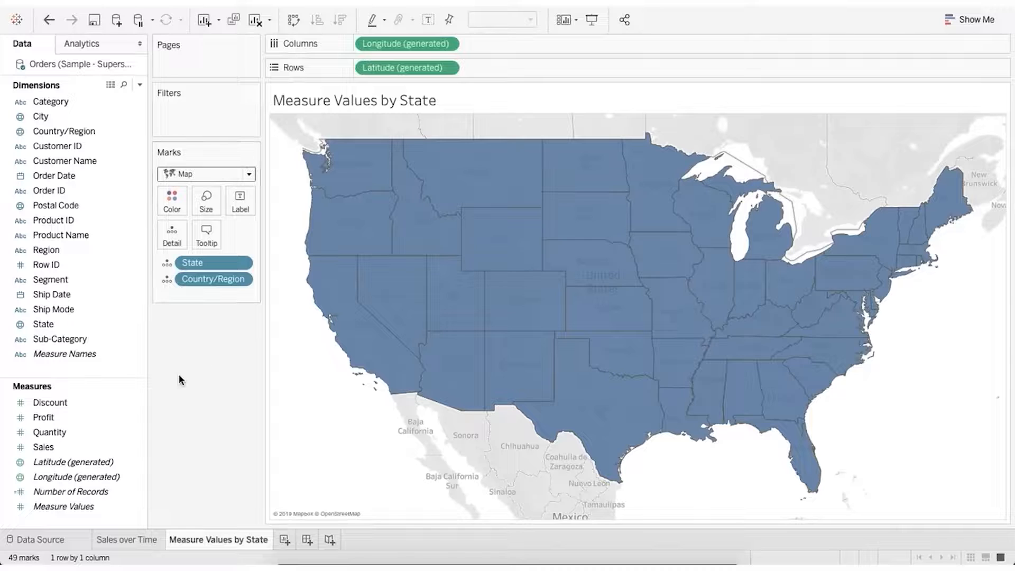
pyautogui.moveTo(69, 448); pyautogui.dragTo(175, 211)
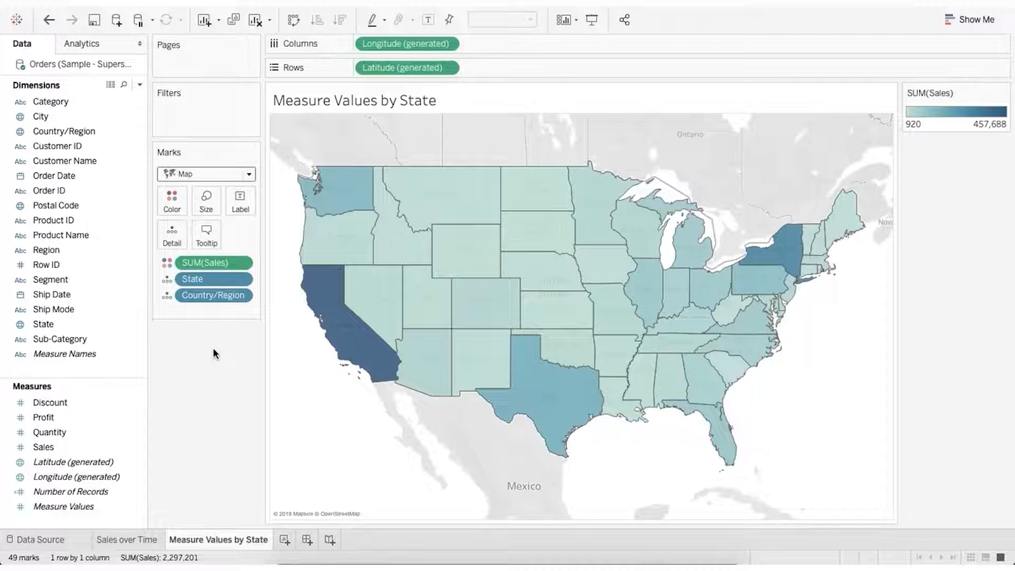
pyautogui.moveTo(351, 349)
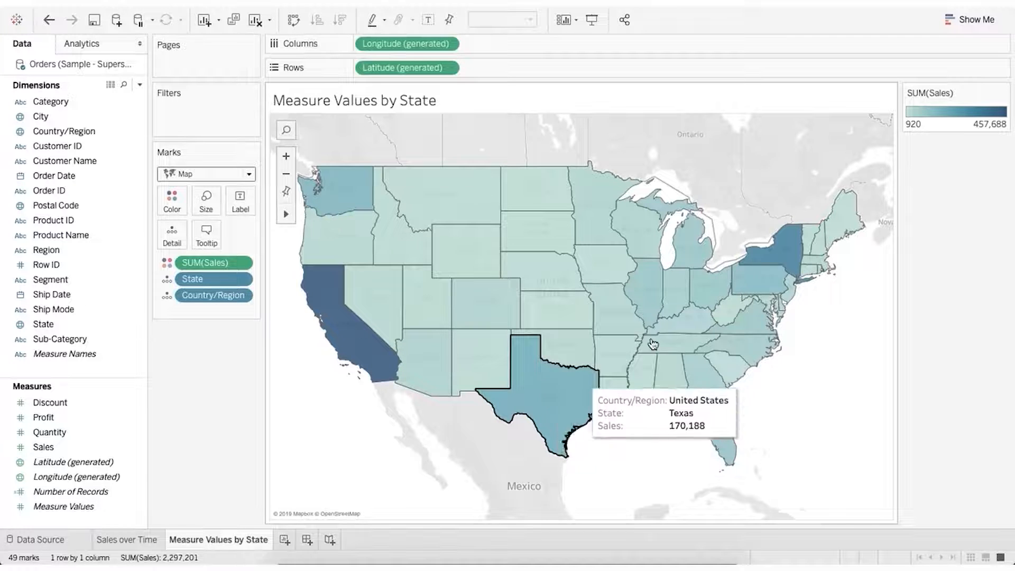
pyautogui.moveTo(798, 251)
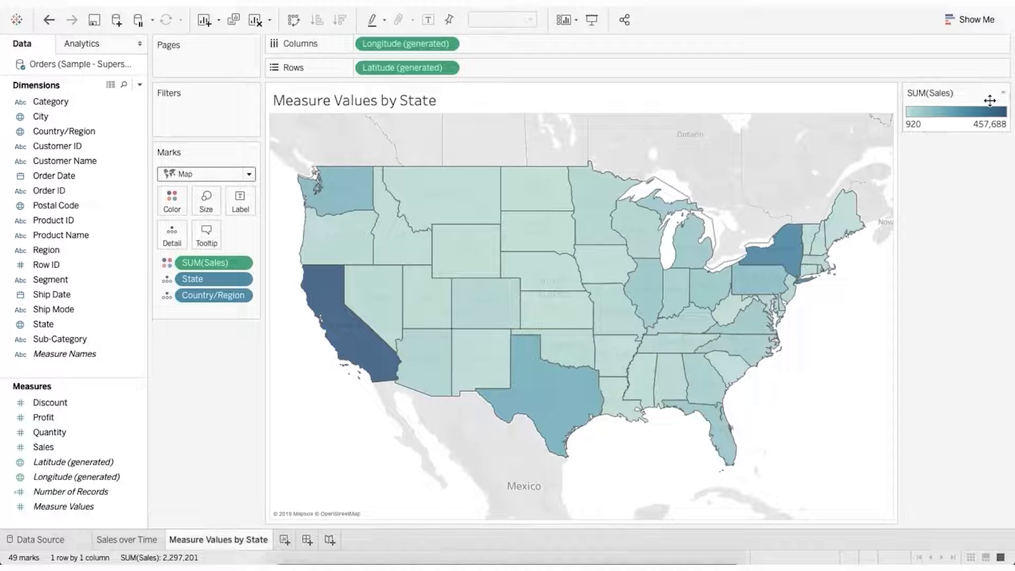
# Step: Apply the Red-Green Diverging palette to the Sales colors on the map
pyautogui.click(1003, 93)
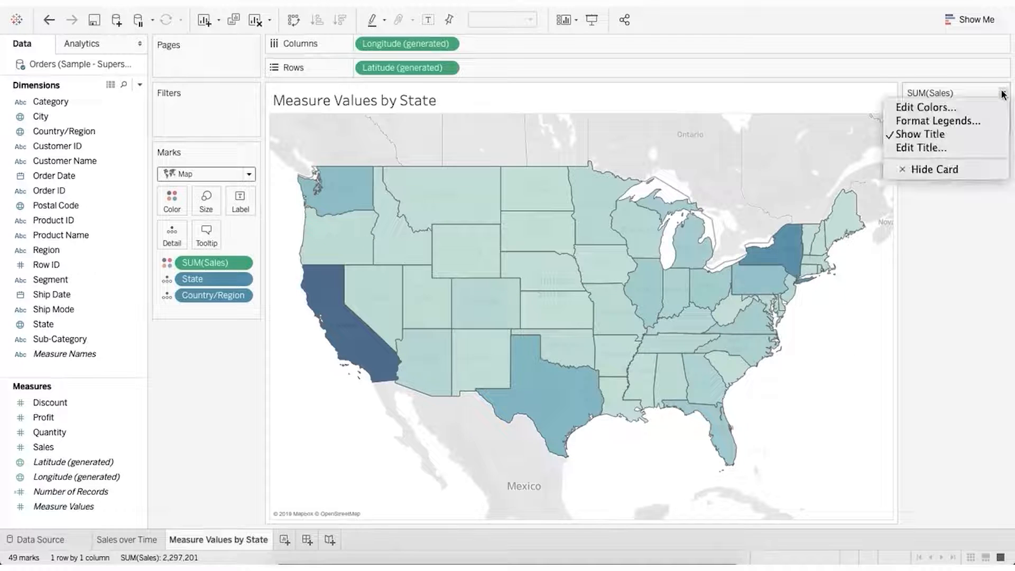
pyautogui.click(955, 108)
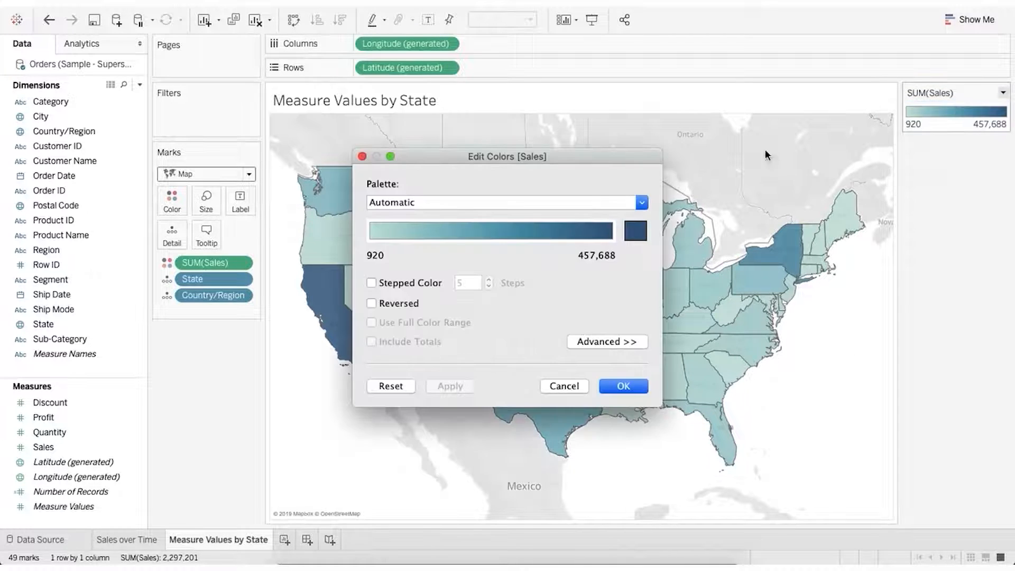
pyautogui.click(606, 202)
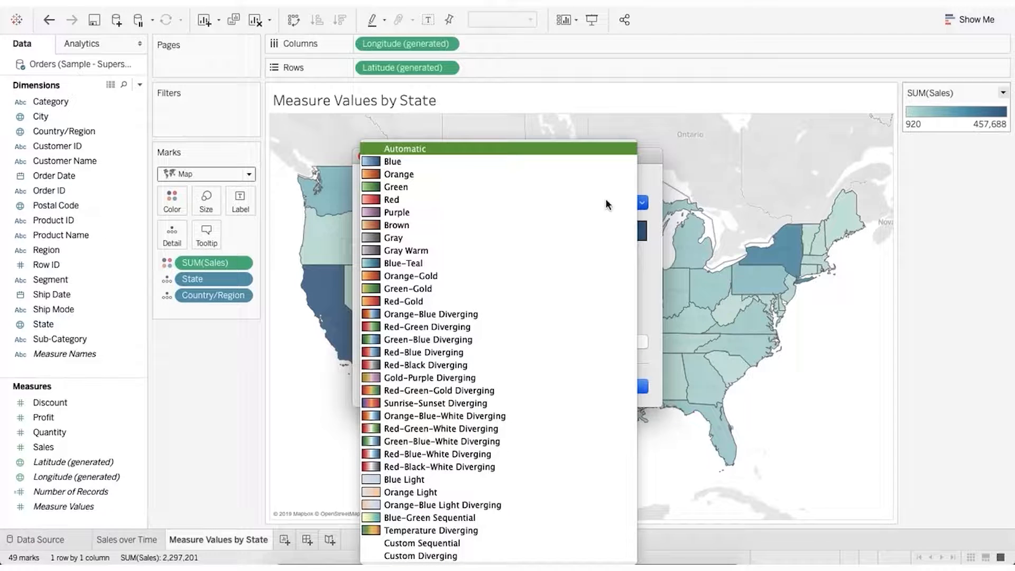
pyautogui.click(440, 328)
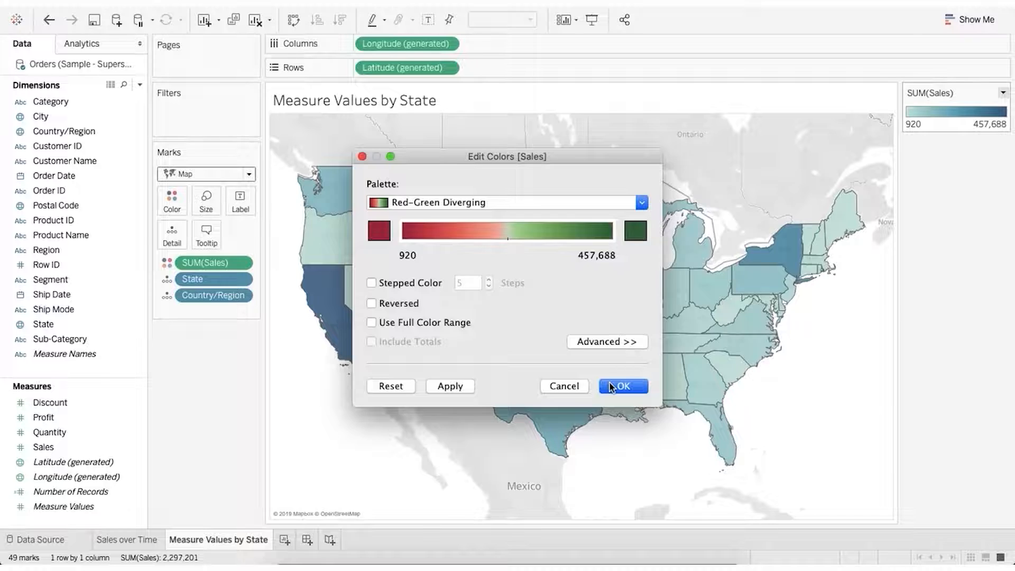
pyautogui.click(613, 386)
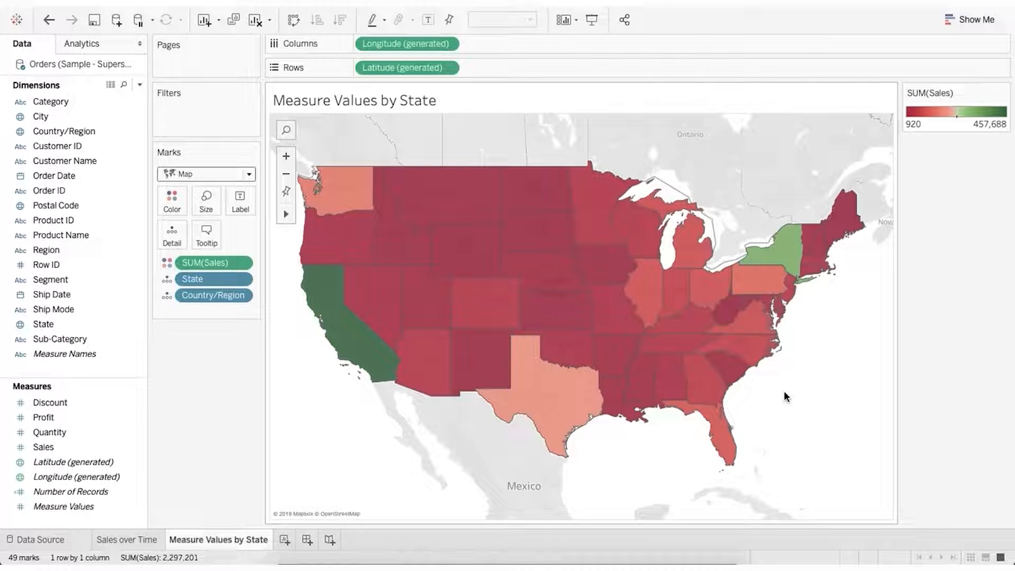
# Step: Change the map's Sales color palette to Green-Blue Diverging
pyautogui.click(1002, 95)
pyautogui.click(957, 105)
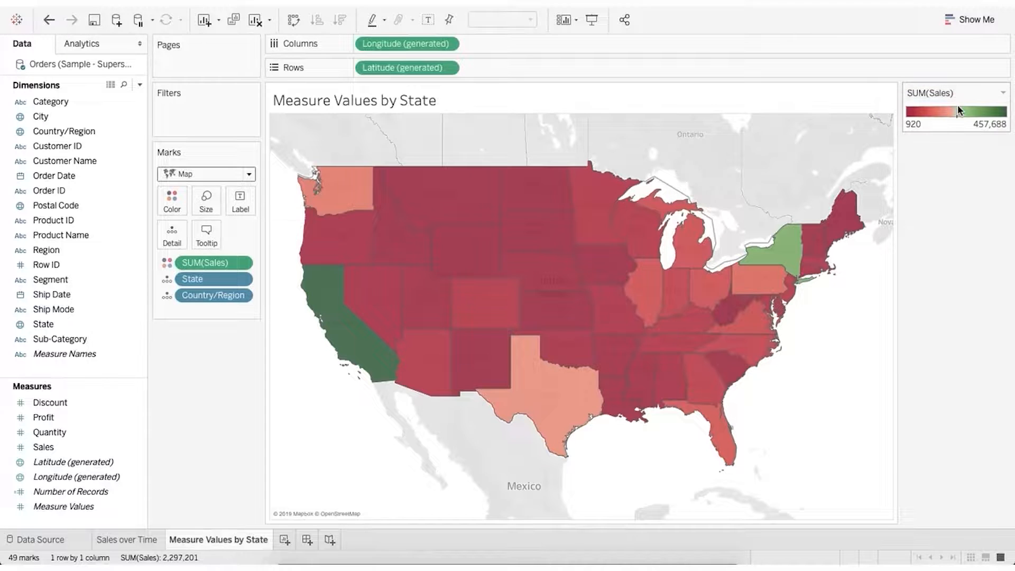
pyautogui.click(512, 201)
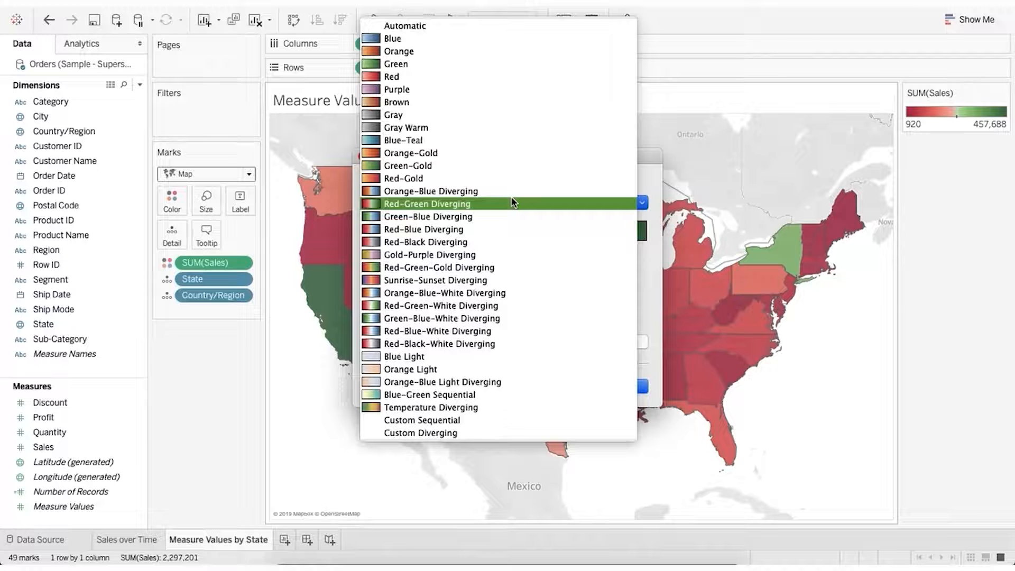
pyautogui.click(486, 214)
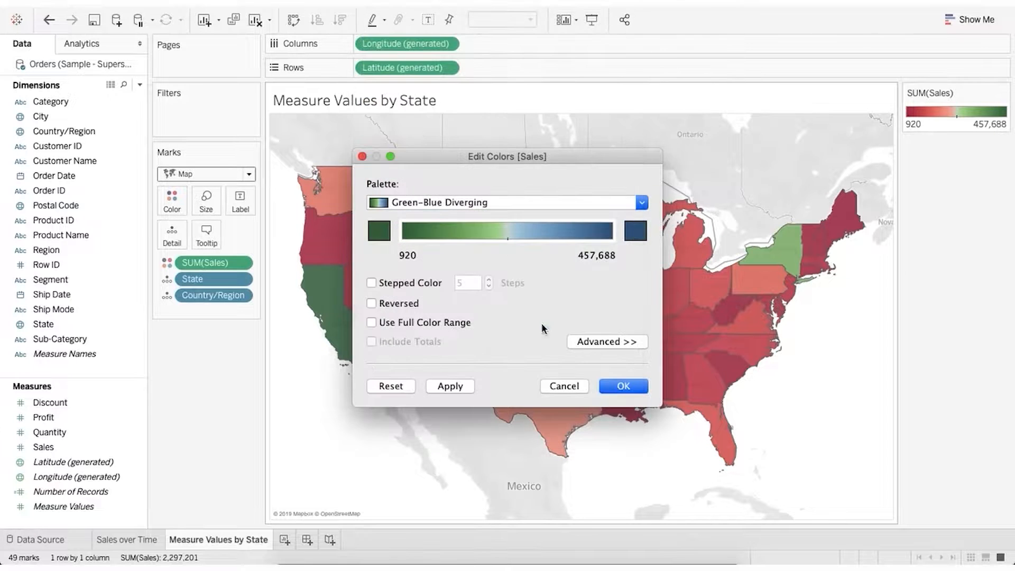
pyautogui.click(624, 386)
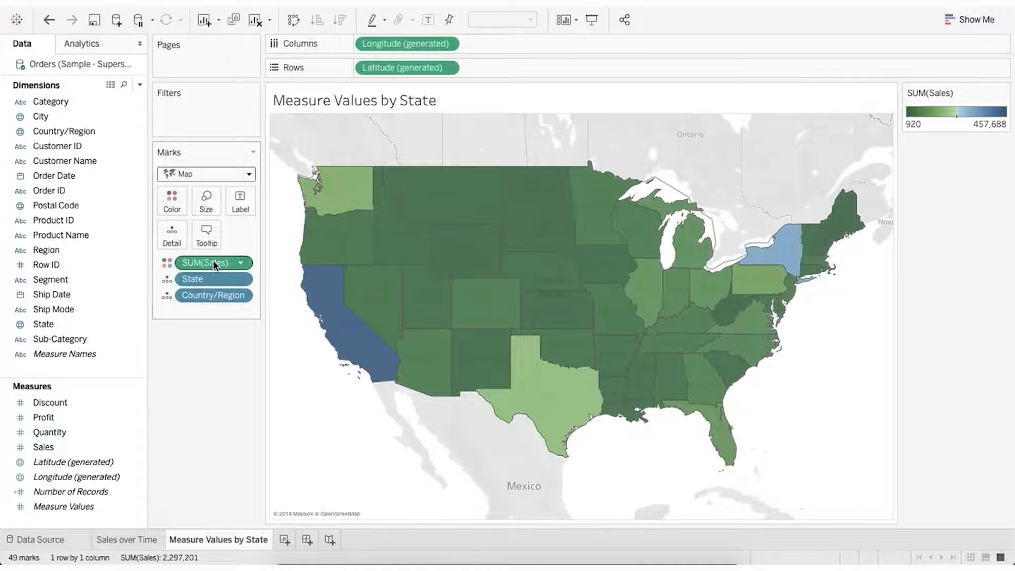
# Step: Replace Sales with Profit as the map's color measure and inspect the profit of individual states
pyautogui.moveTo(214, 264); pyautogui.dragTo(190, 364)
pyautogui.click(66, 417)
pyautogui.moveTo(66, 419); pyautogui.dragTo(172, 204)
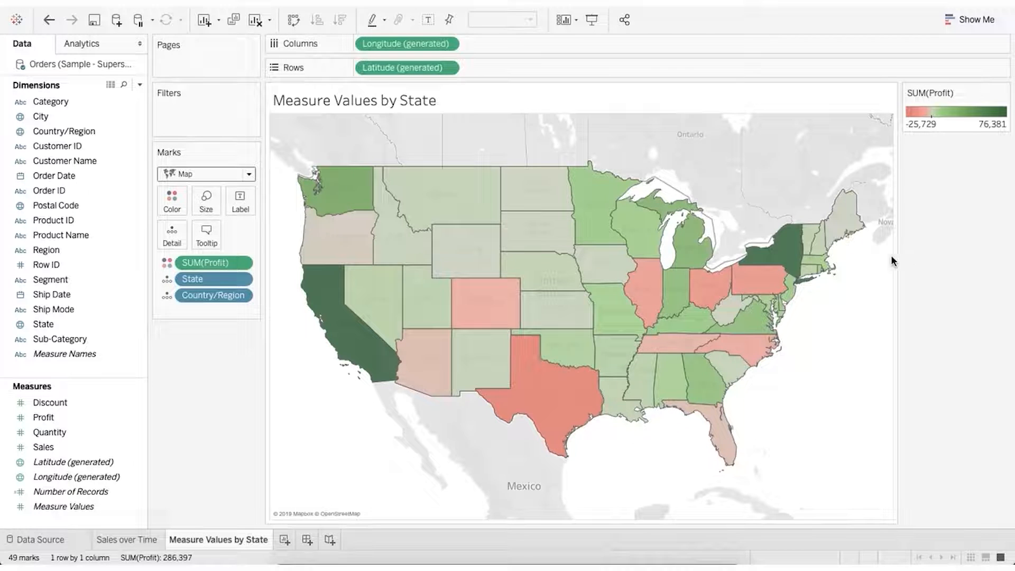
pyautogui.moveTo(792, 258)
pyautogui.moveTo(385, 358)
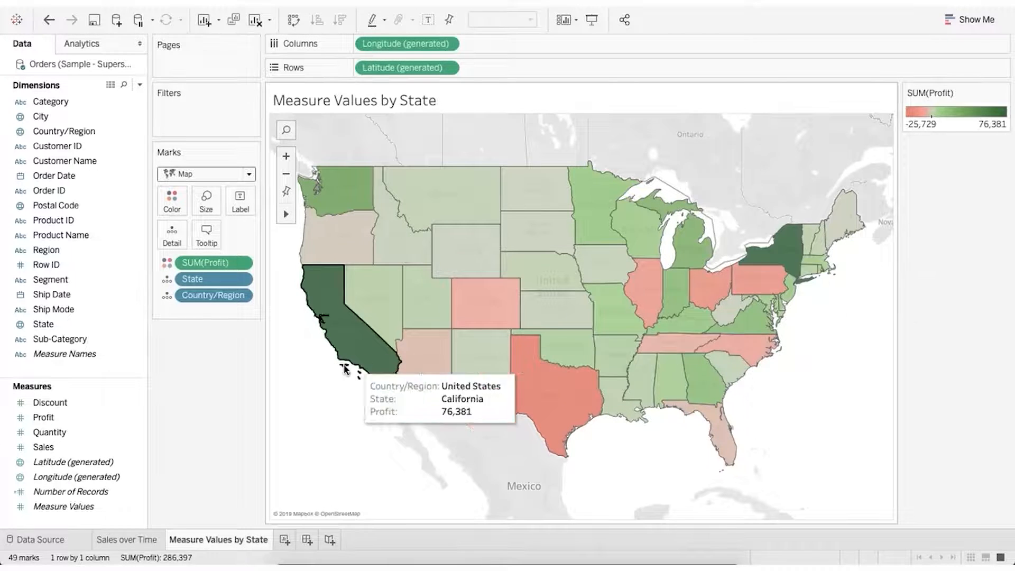
pyautogui.moveTo(555, 407)
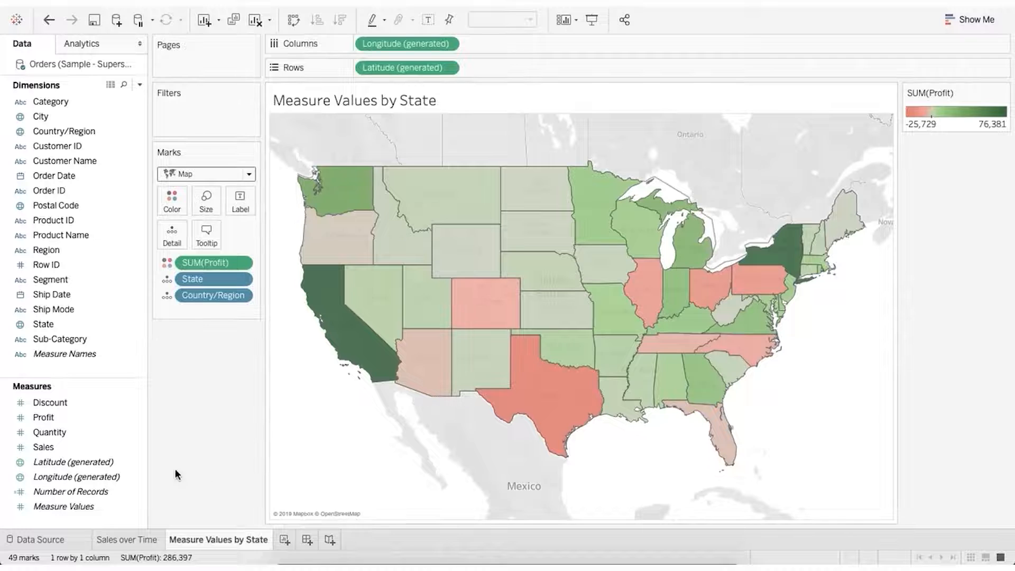
# Step: Replace Profit with Quantity as the map's color measure
pyautogui.moveTo(211, 262); pyautogui.dragTo(201, 366)
pyautogui.moveTo(72, 433); pyautogui.dragTo(167, 204)
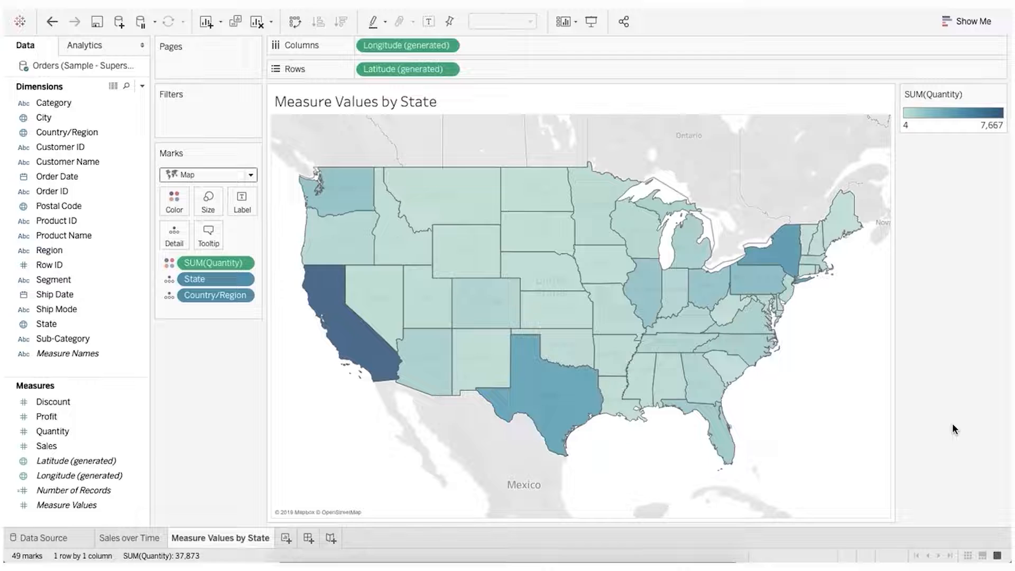
# Step: Add a new blank worksheet after the Measure Values by State sheet
pyautogui.click(286, 538)
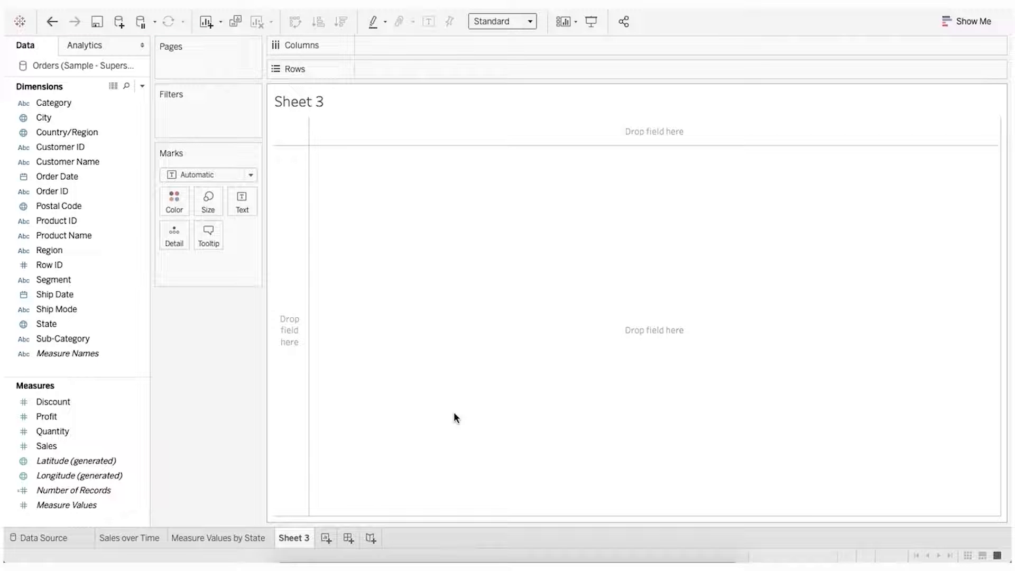
# Step: Build a horizontal bar chart of Sales by Sub-Category, sorted in descending order of sales
pyautogui.click(83, 324)
pyautogui.moveTo(85, 338); pyautogui.dragTo(387, 54)
pyautogui.moveTo(67, 448); pyautogui.dragTo(384, 78)
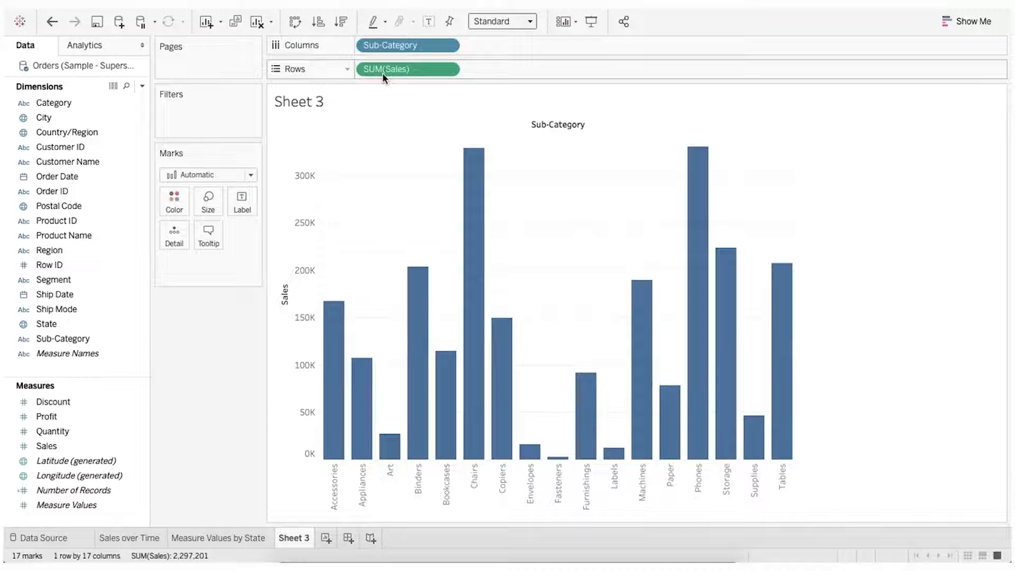
pyautogui.click(340, 22)
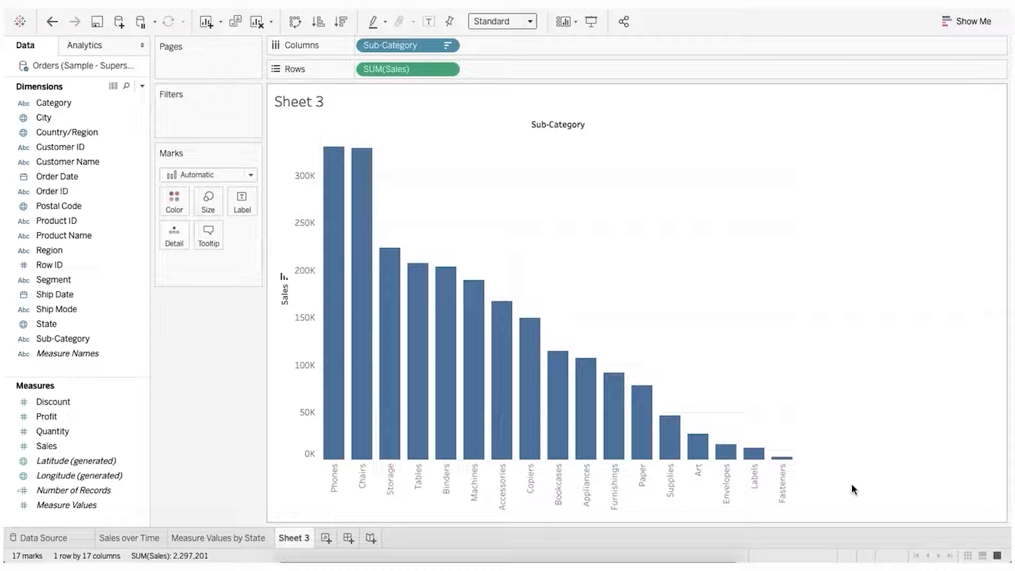
pyautogui.click(296, 25)
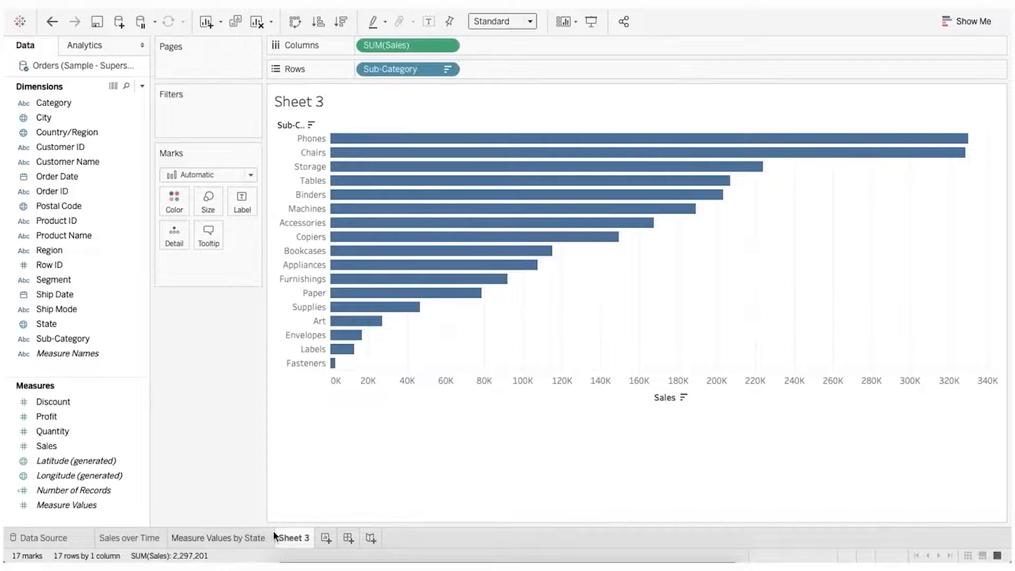
# Step: Rename the bar chart's worksheet as Sub Category Sales
pyautogui.doubleClick(290, 535)
pyautogui.write('Sub Category Sales')
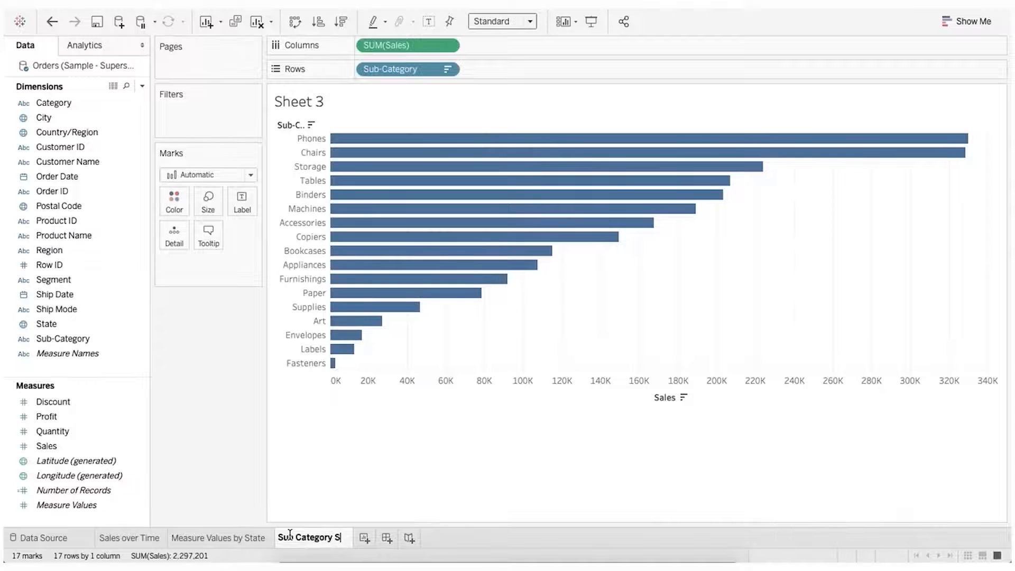
pyautogui.press('Return')
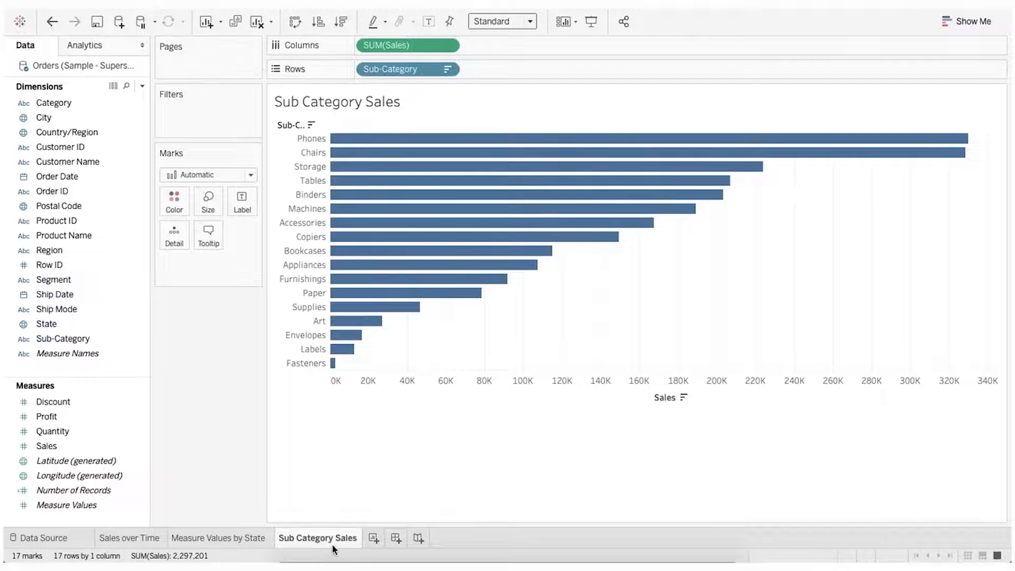
# Step: Add a new worksheet and create a histogram of Quantity in it
pyautogui.click(373, 538)
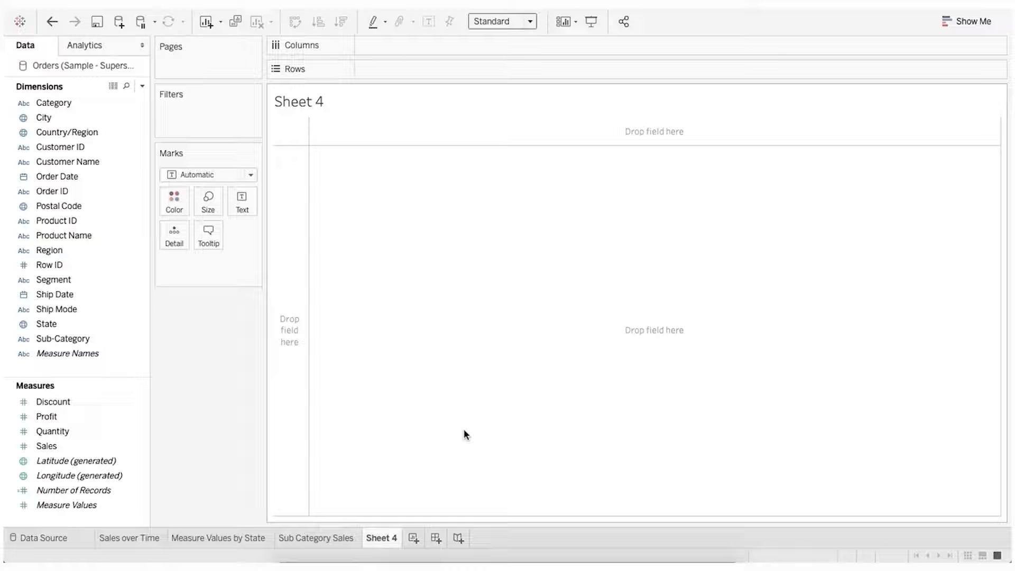
pyautogui.click(75, 434)
pyautogui.click(966, 25)
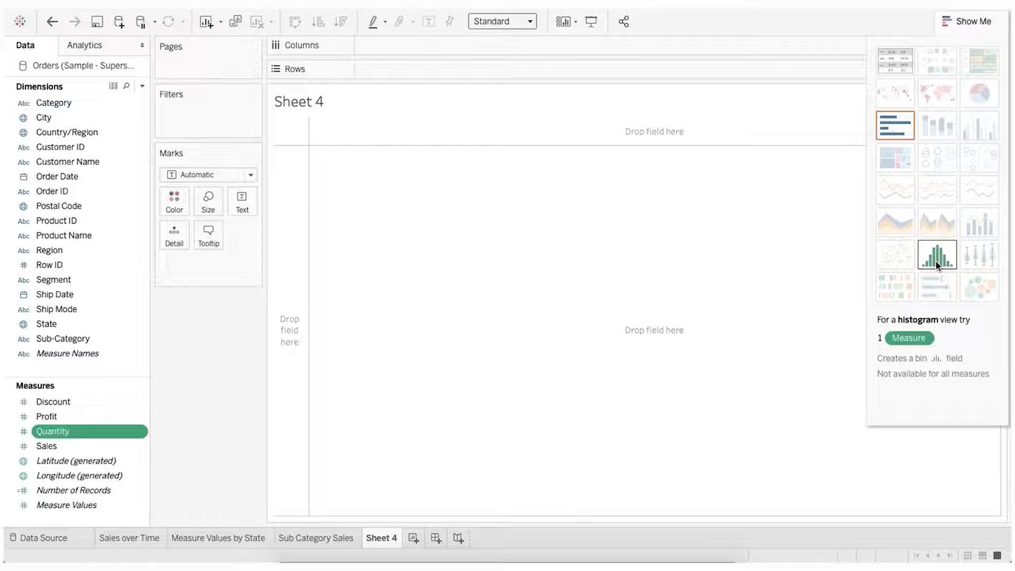
pyautogui.click(936, 261)
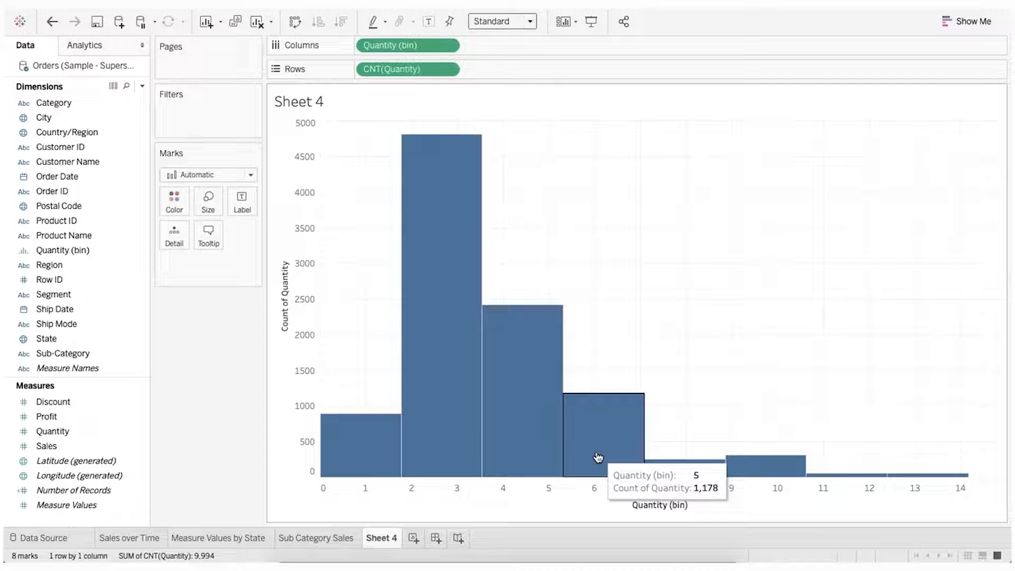
# Step: Make Quantity (bin) discrete and fit the histogram to Entire View
pyautogui.click(449, 46)
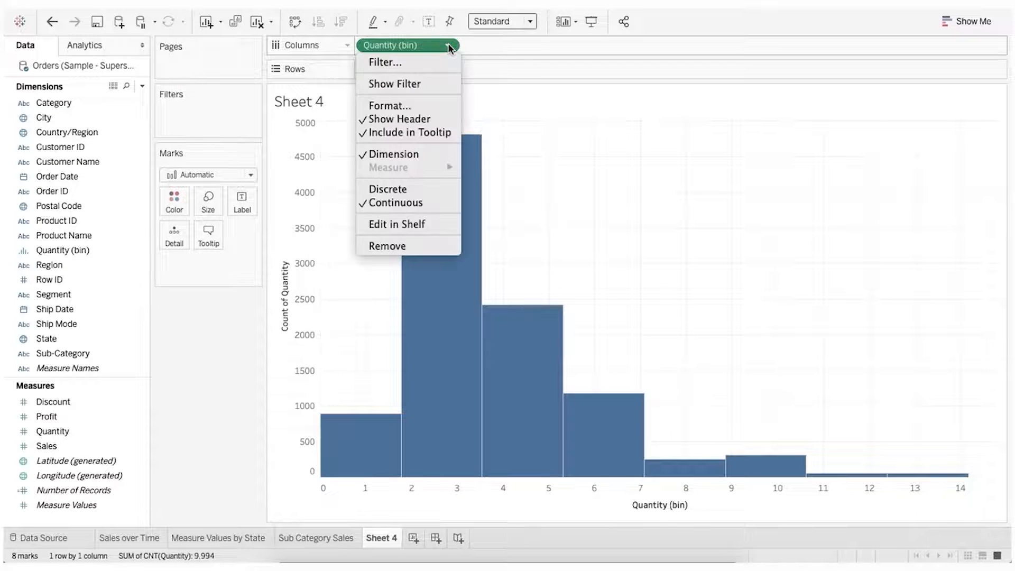
pyautogui.click(410, 190)
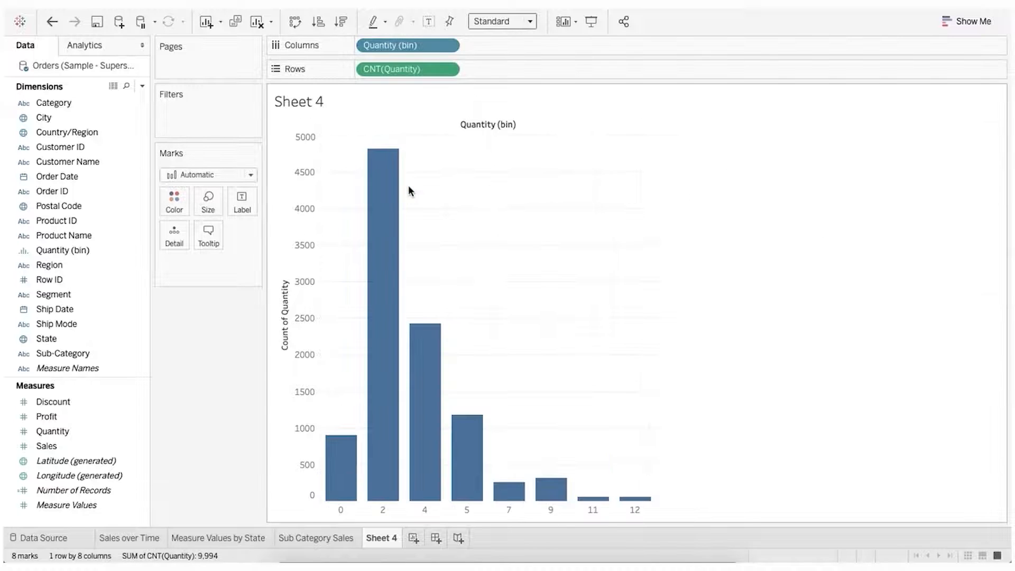
pyautogui.click(524, 23)
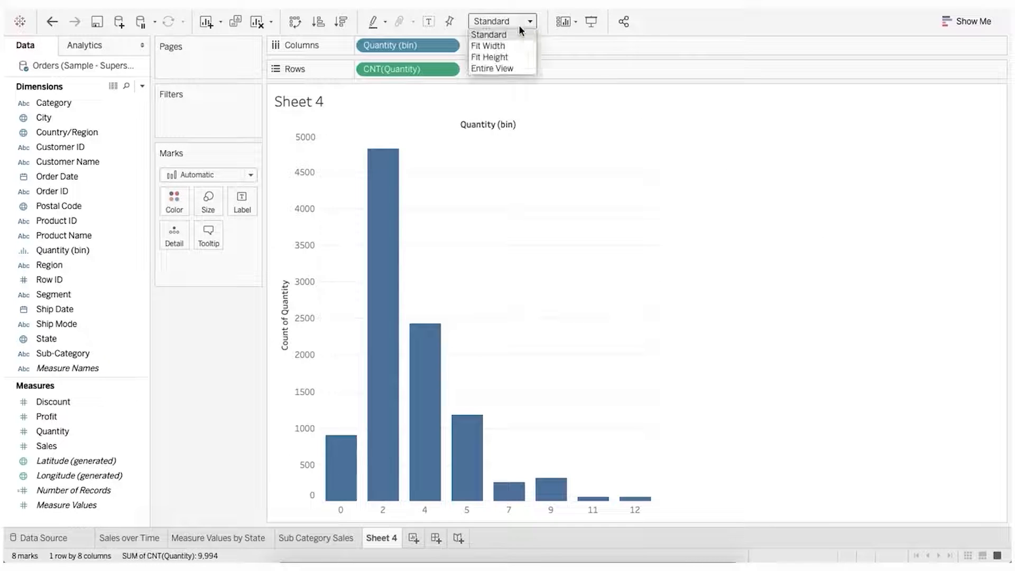
pyautogui.click(518, 67)
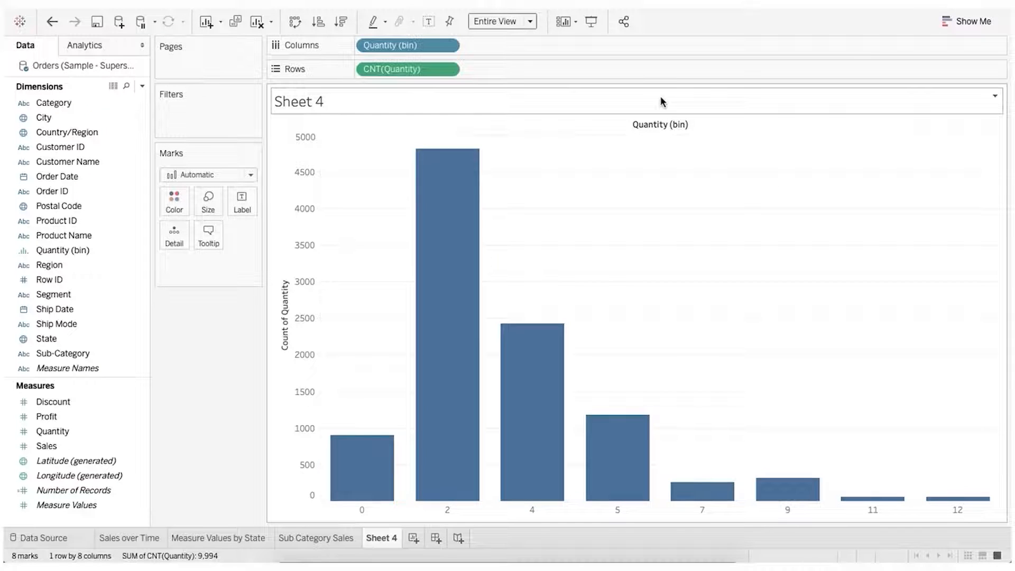
pyautogui.moveTo(461, 297)
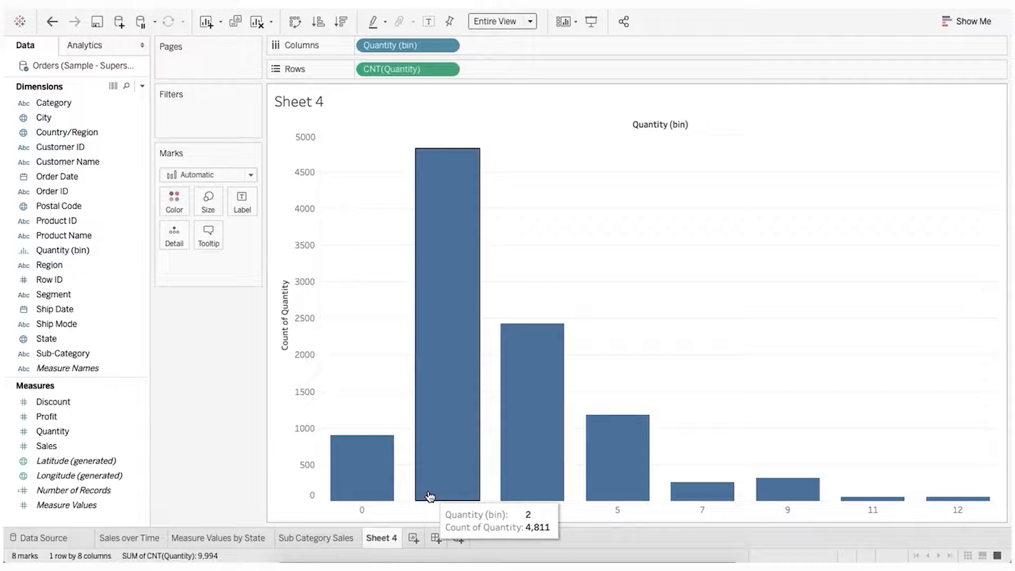
# Step: Rename the histogram's worksheet as Quantity Analysis
pyautogui.doubleClick(381, 537)
pyautogui.write('Quantity Analysis')
pyautogui.press('Return')
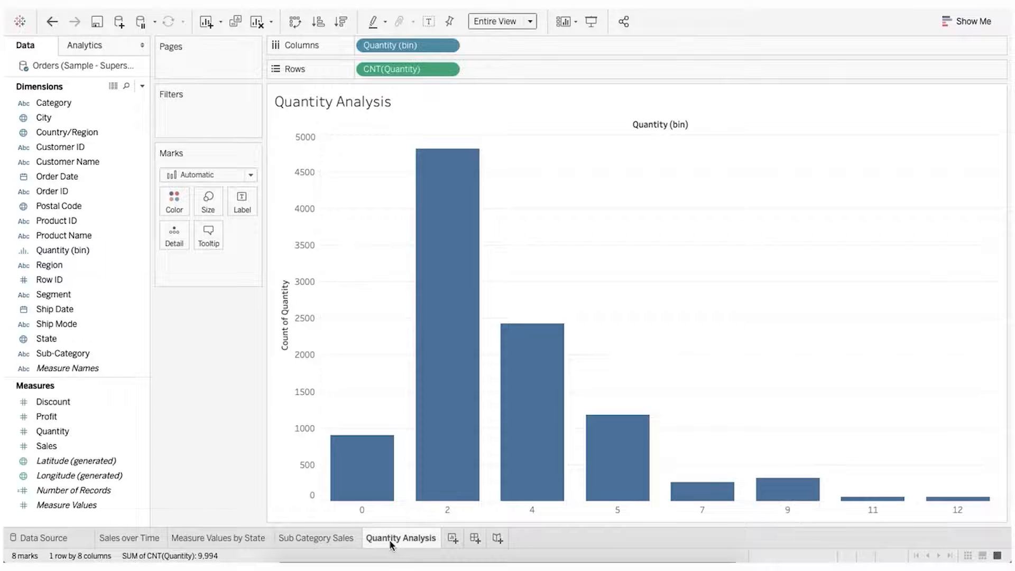
# Step: On a new worksheet, plot Profit in rows against Sales in columns as a scatter plot colored by Sub-Category
pyautogui.click(453, 538)
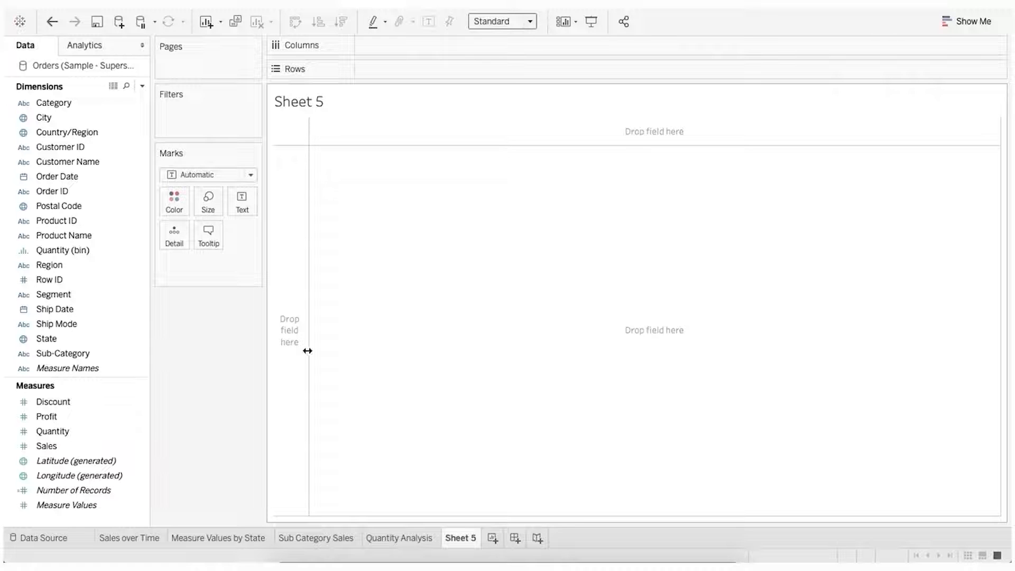
pyautogui.moveTo(91, 417); pyautogui.dragTo(380, 70)
pyautogui.click(77, 448)
pyautogui.moveTo(77, 448); pyautogui.dragTo(388, 46)
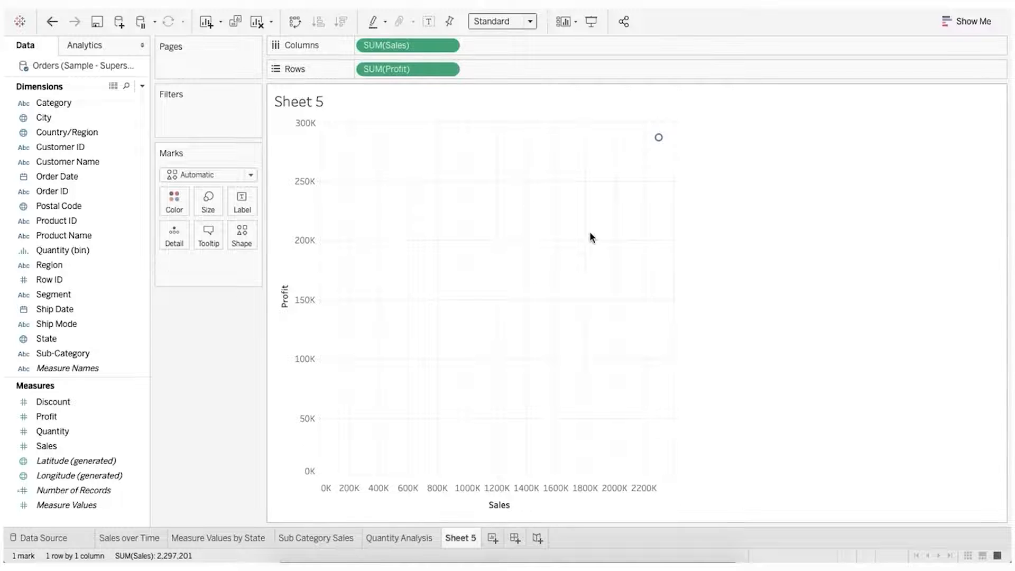
pyautogui.moveTo(660, 138)
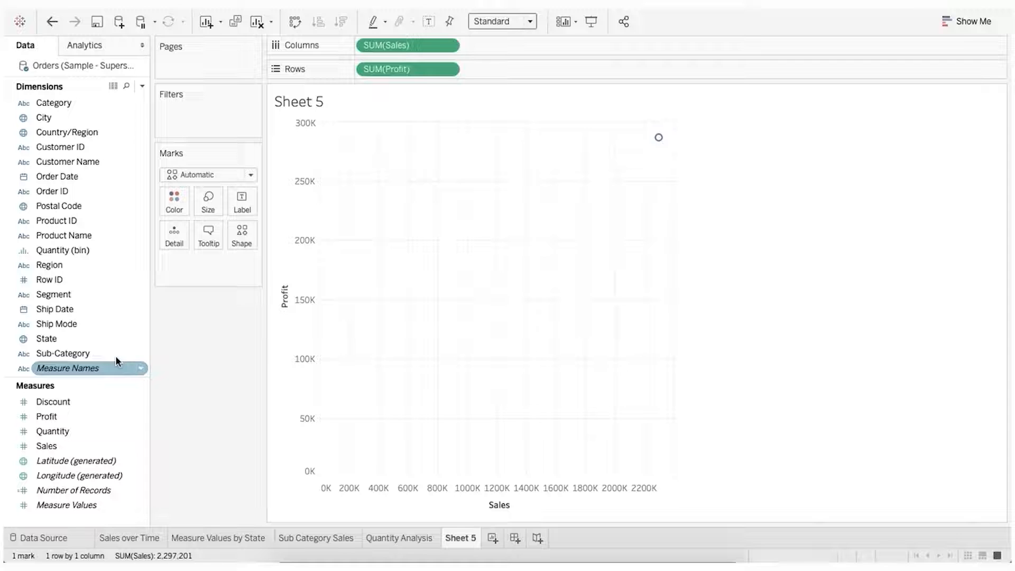
pyautogui.moveTo(105, 354); pyautogui.dragTo(177, 207)
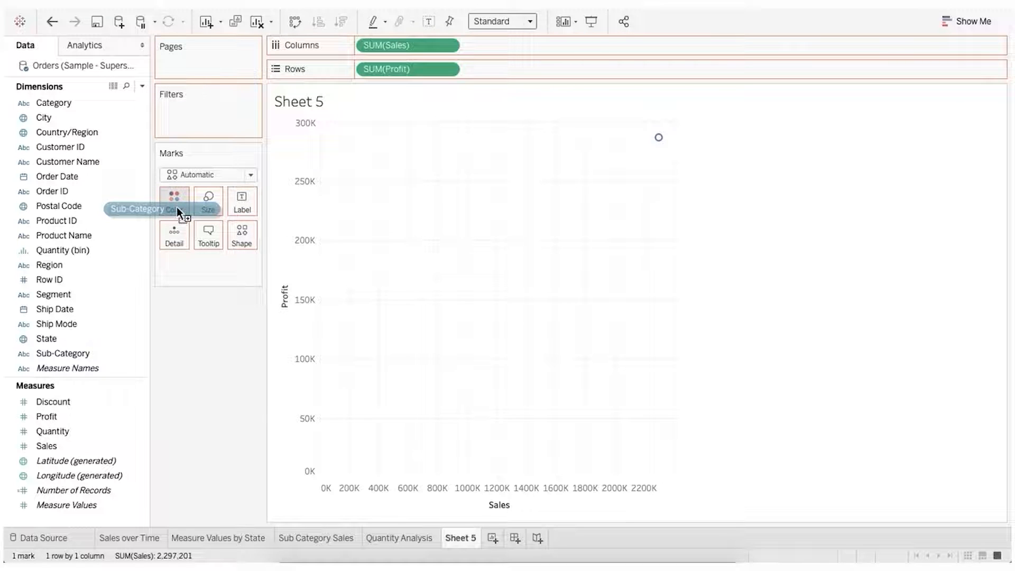
pyautogui.moveTo(176, 208); pyautogui.dragTo(177, 208)
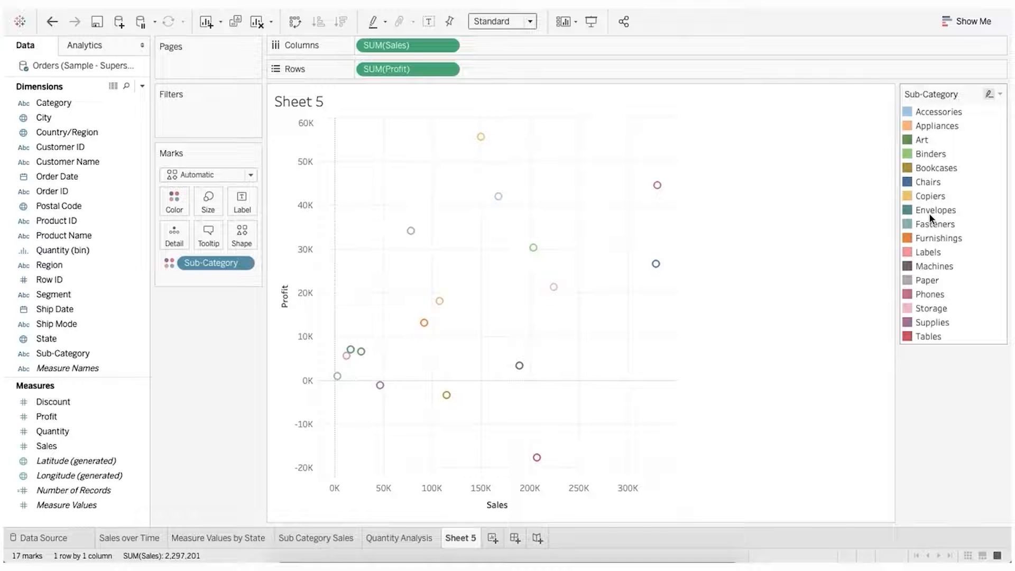
# Step: Rename the scatter plot's worksheet as Profit & Sales
pyautogui.doubleClick(457, 538)
pyautogui.write('Profit')
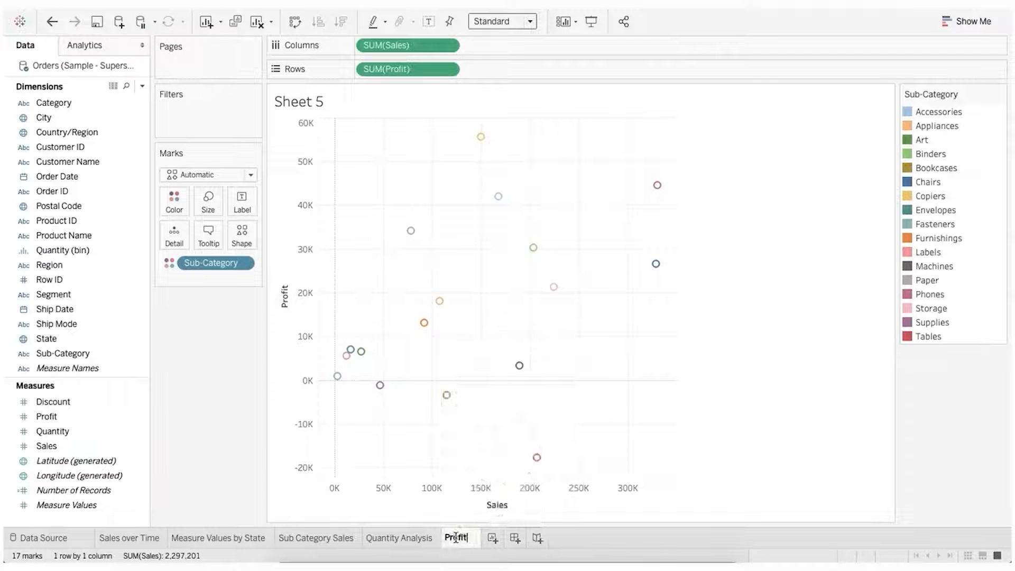
pyautogui.write(' & Sales')
pyautogui.press('Return')
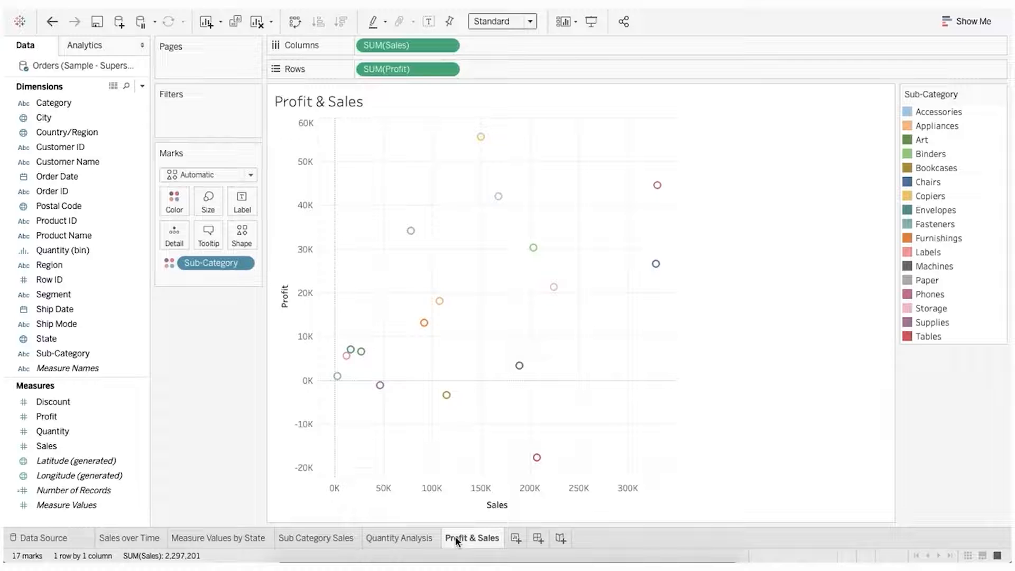
# Step: On a new worksheet, create a packed bubbles chart of Sales by Sub-Category
pyautogui.click(515, 538)
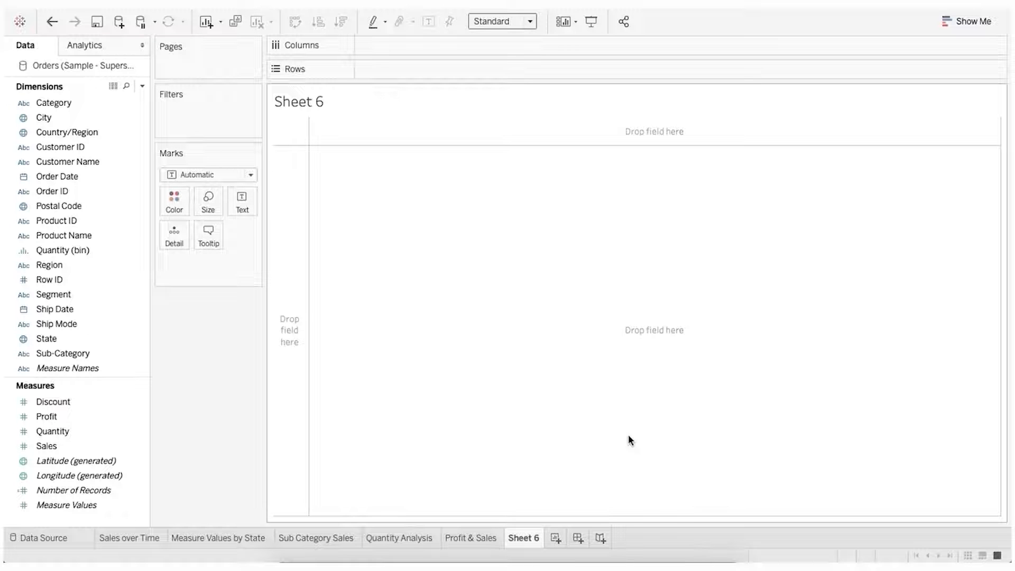
pyautogui.click(80, 449)
pyautogui.keyDown('ctrl'); pyautogui.click(71, 355); pyautogui.keyUp('ctrl')
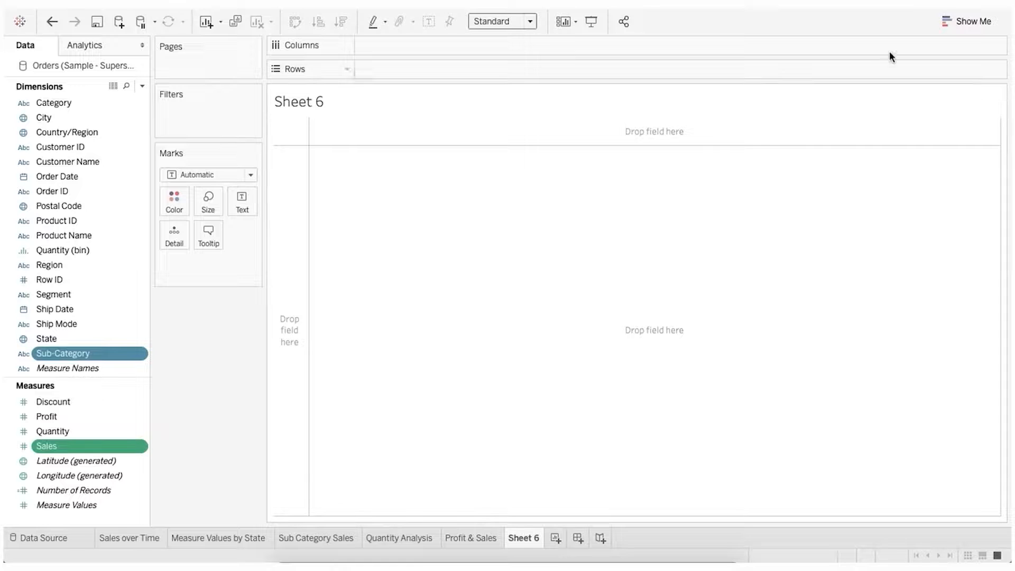
pyautogui.click(951, 23)
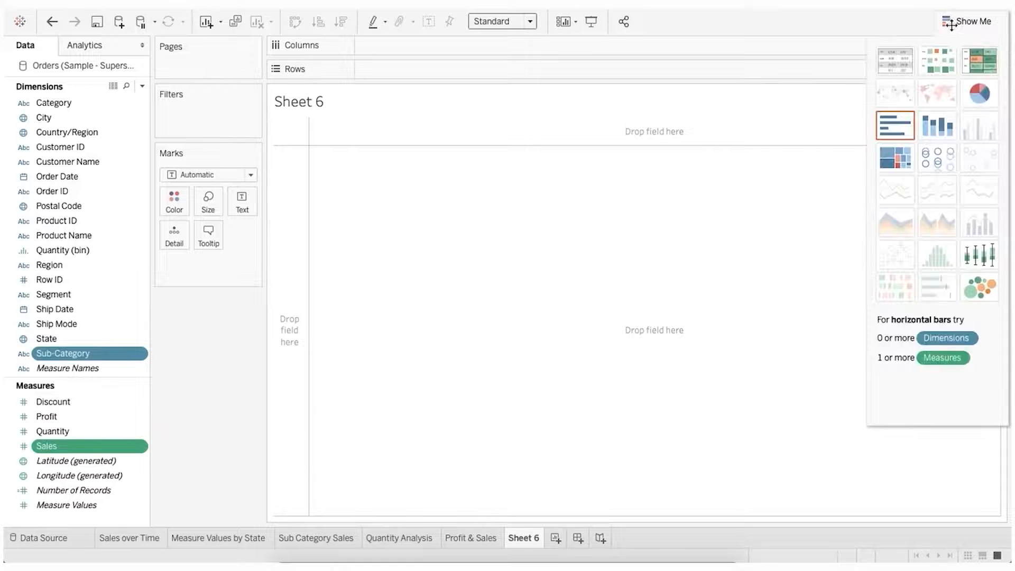
pyautogui.click(979, 289)
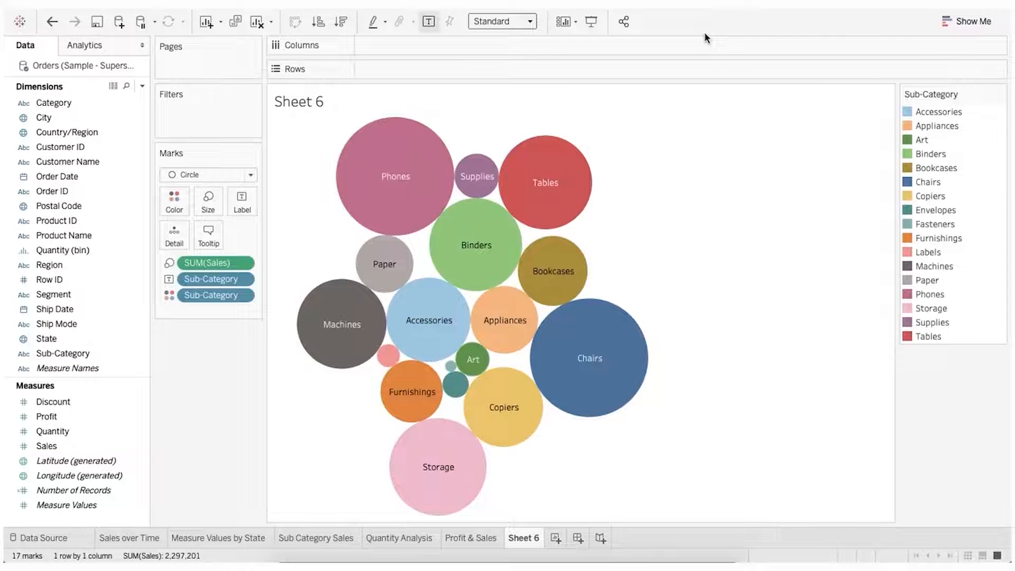
# Step: Fit the packed bubbles chart to Entire View and inspect individual bubbles
pyautogui.click(516, 20)
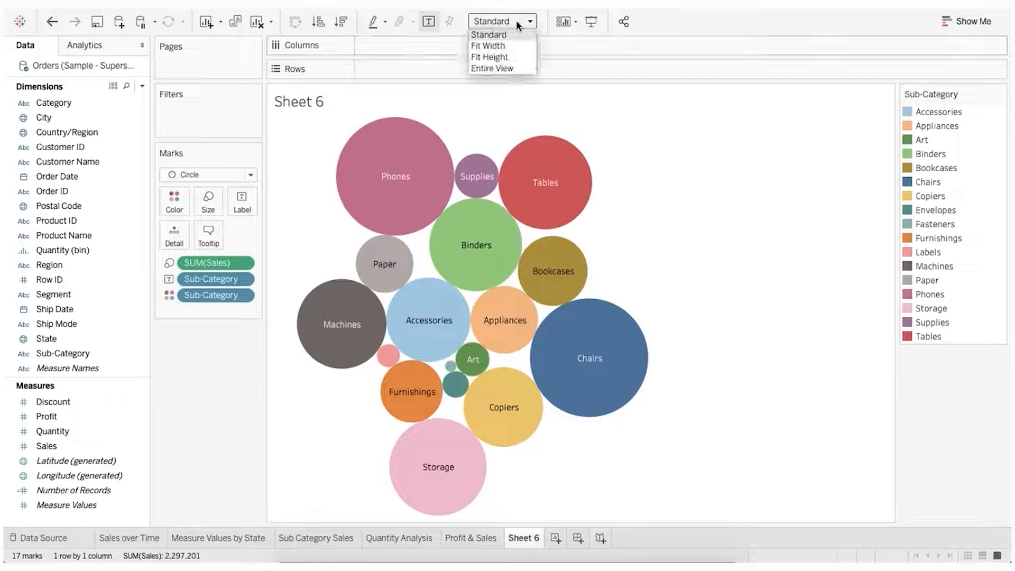
pyautogui.click(516, 70)
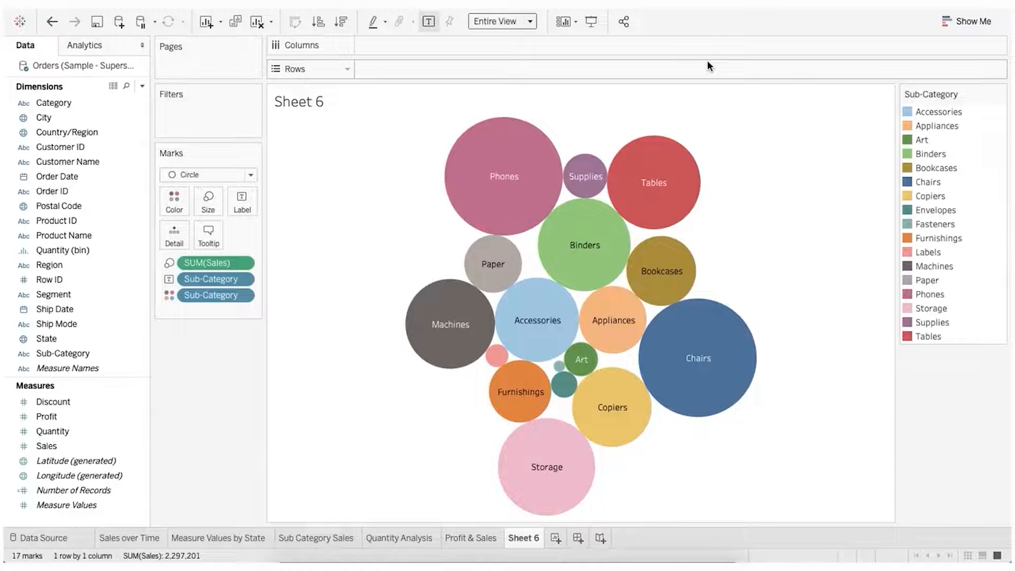
pyautogui.moveTo(489, 158)
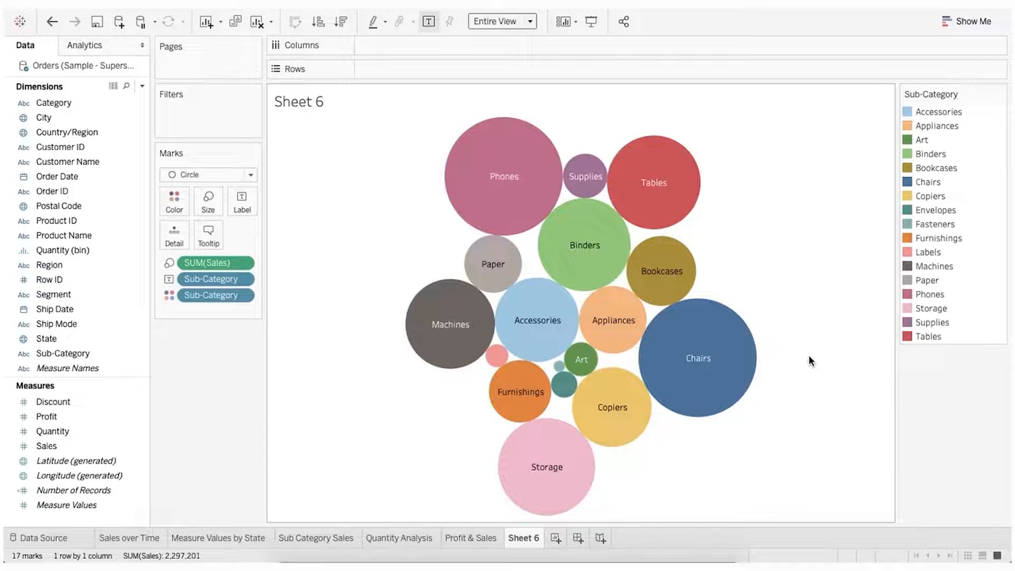
pyautogui.moveTo(555, 475)
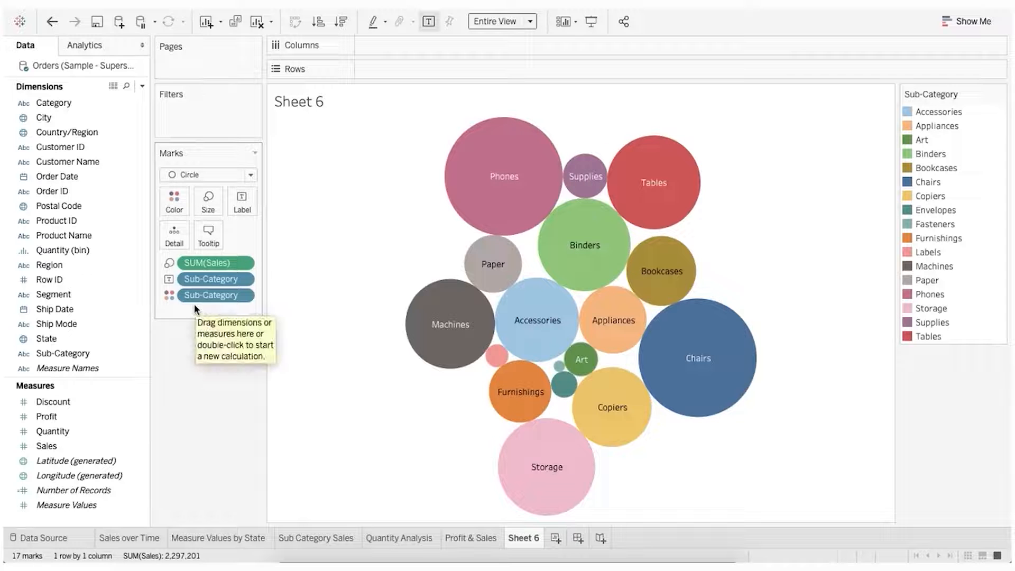
# Step: Try Product Name in place of Sub-Category for the bubbles' labels and colors, and undo the replacement
pyautogui.moveTo(64, 236); pyautogui.dragTo(203, 279)
pyautogui.moveTo(83, 235); pyautogui.dragTo(231, 384)
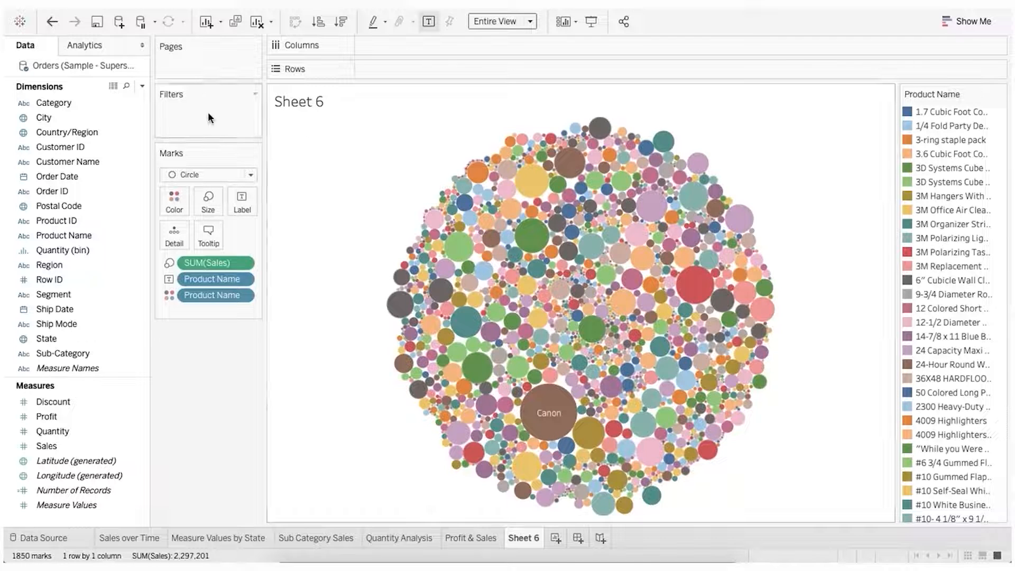
pyautogui.click(57, 27)
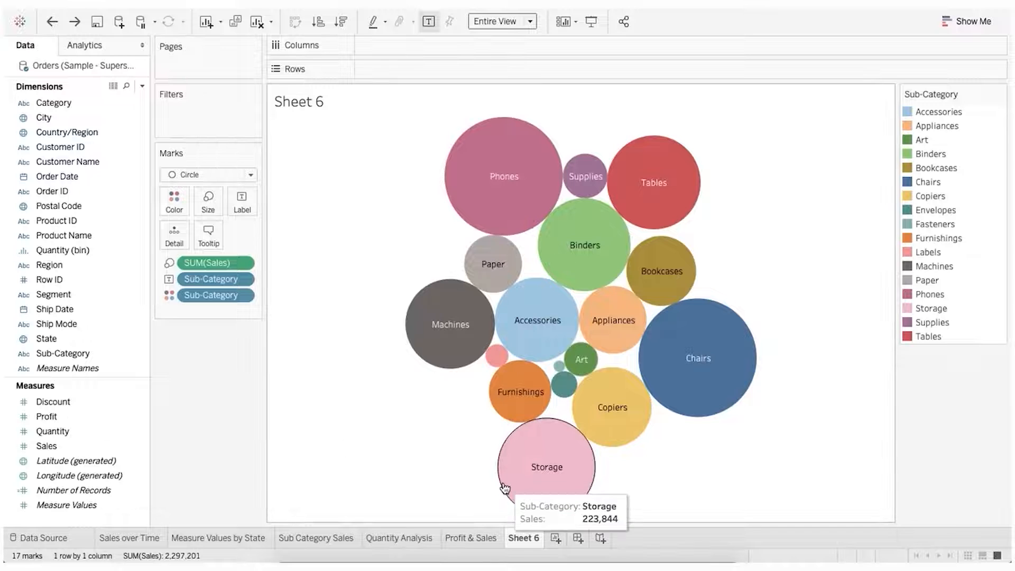
# Step: Rename the bubble chart's worksheet as Sub Category Sales (Bubble)
pyautogui.doubleClick(523, 535)
pyautogui.write('Sub')
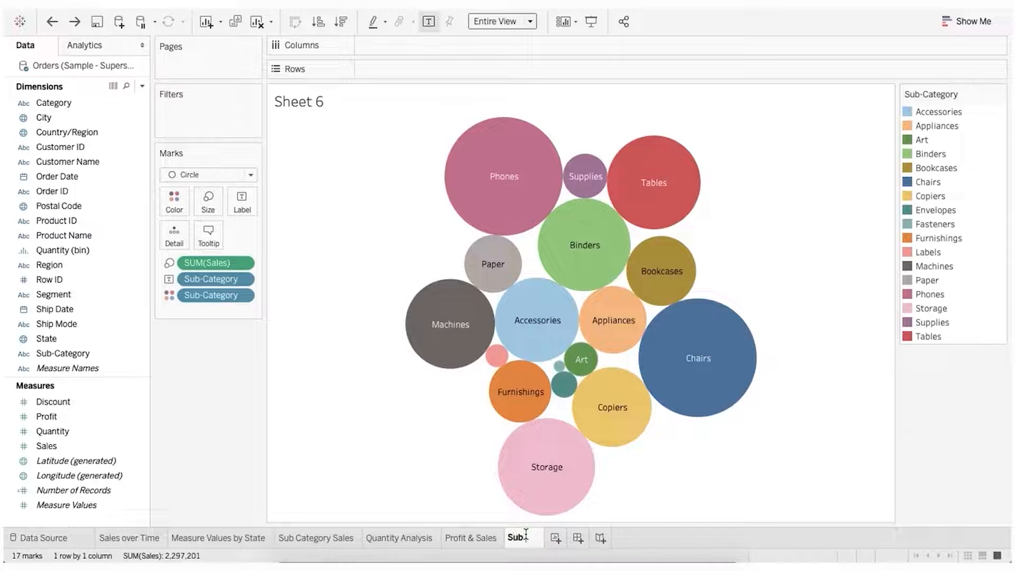
pyautogui.write(' Category Sales (Bubble)')
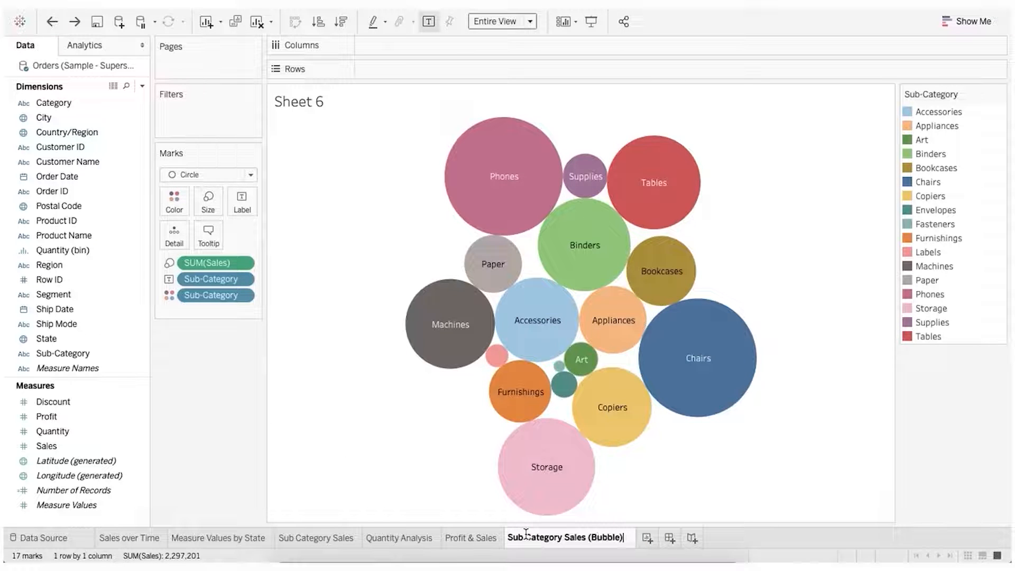
pyautogui.press('Return')
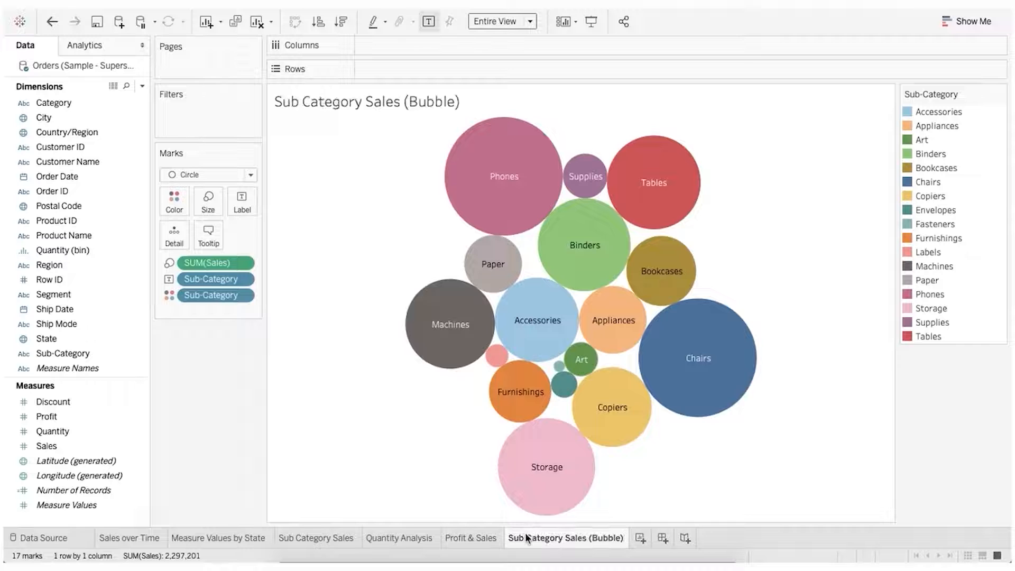
# Step: Compare the Sub Category Sales bar chart with the bubble chart version
pyautogui.click(328, 538)
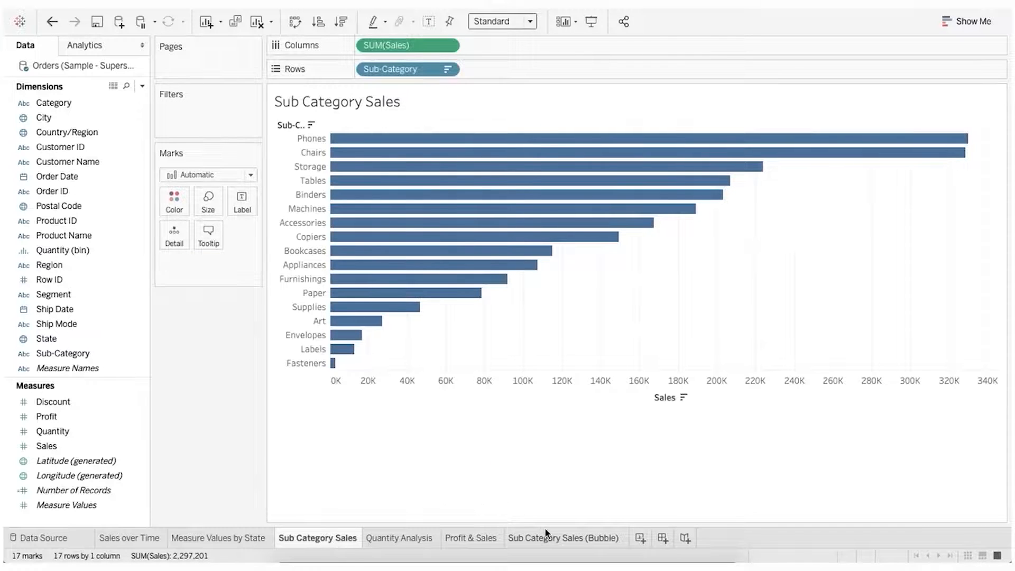
pyautogui.click(563, 537)
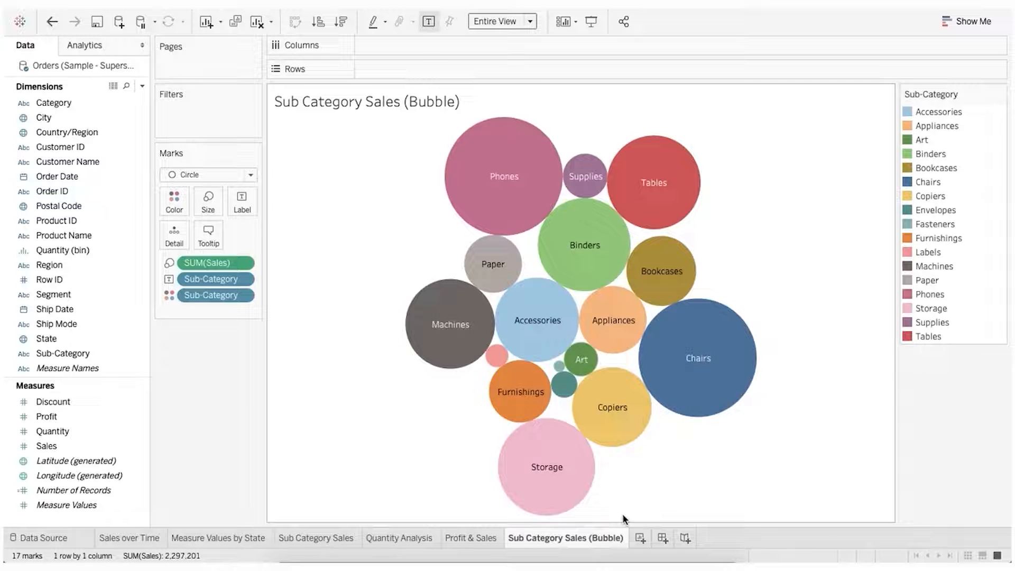
# Step: Create a new worksheet with a pie chart of Sales by Segment
pyautogui.click(640, 538)
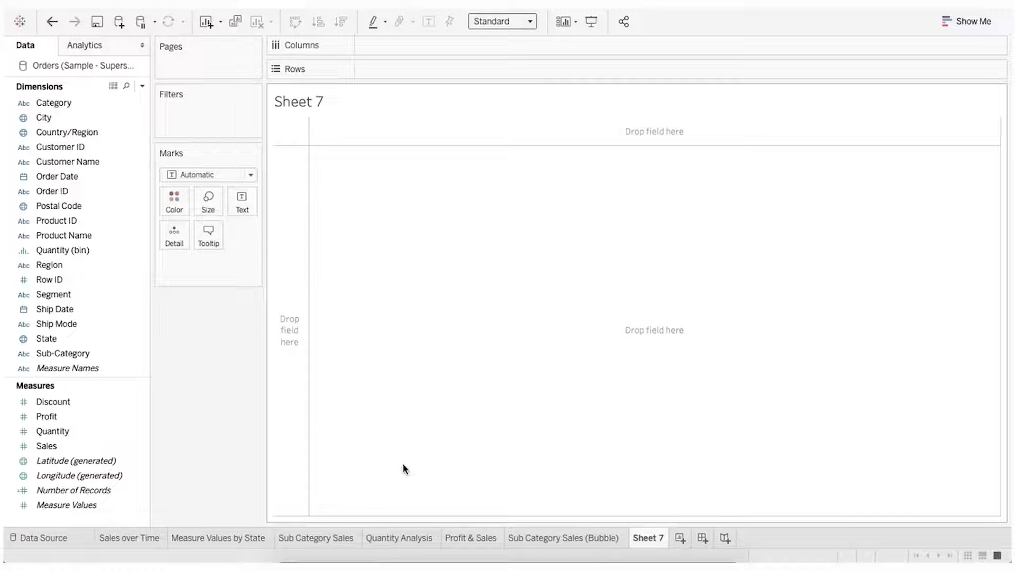
pyautogui.click(100, 446)
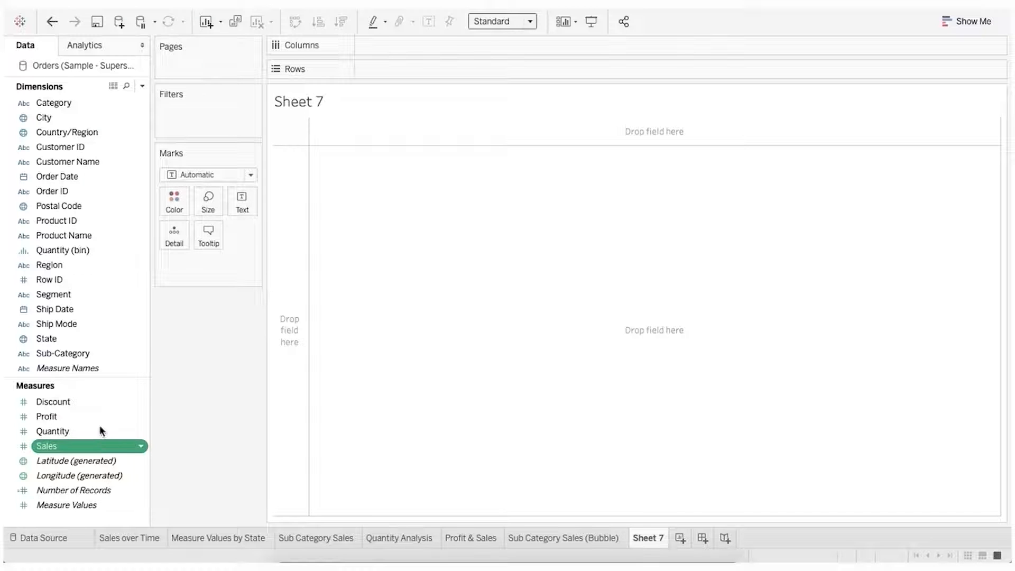
pyautogui.keyDown('ctrl'); pyautogui.click(68, 294); pyautogui.keyUp('ctrl')
pyautogui.click(956, 21)
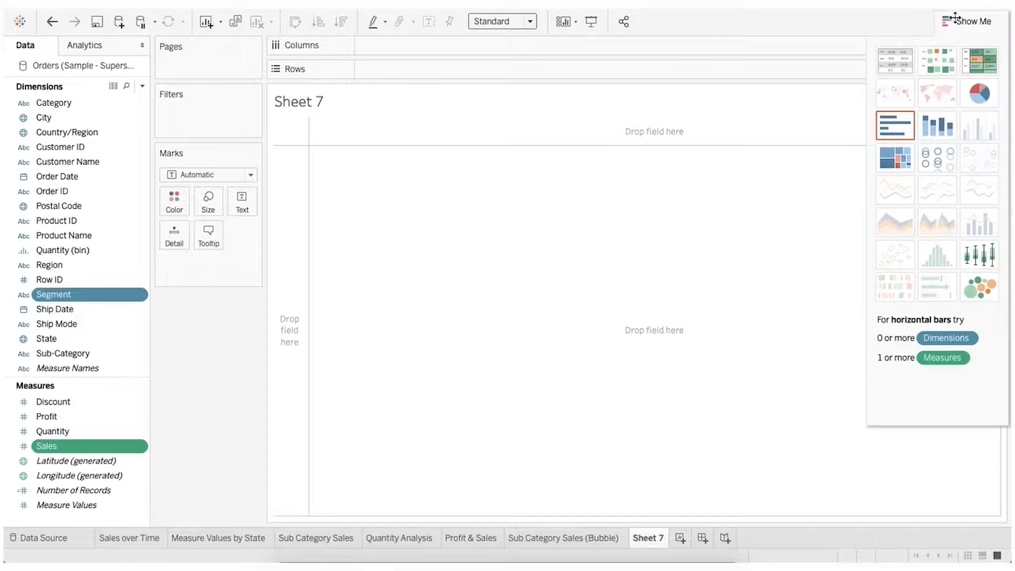
pyautogui.click(984, 98)
# Step: Fit the pie chart to Entire View and show its mark labels
pyautogui.click(529, 21)
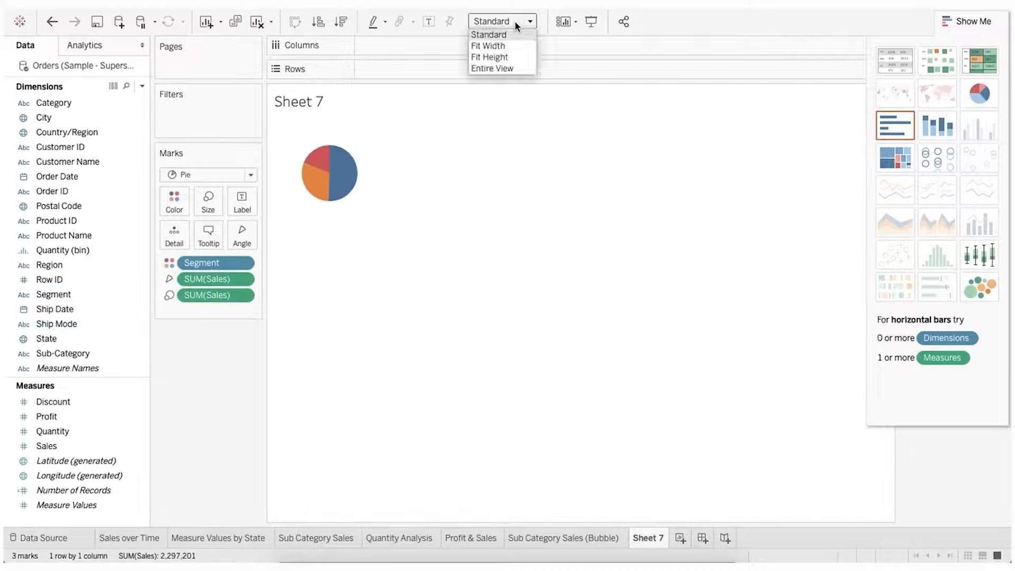
pyautogui.click(512, 68)
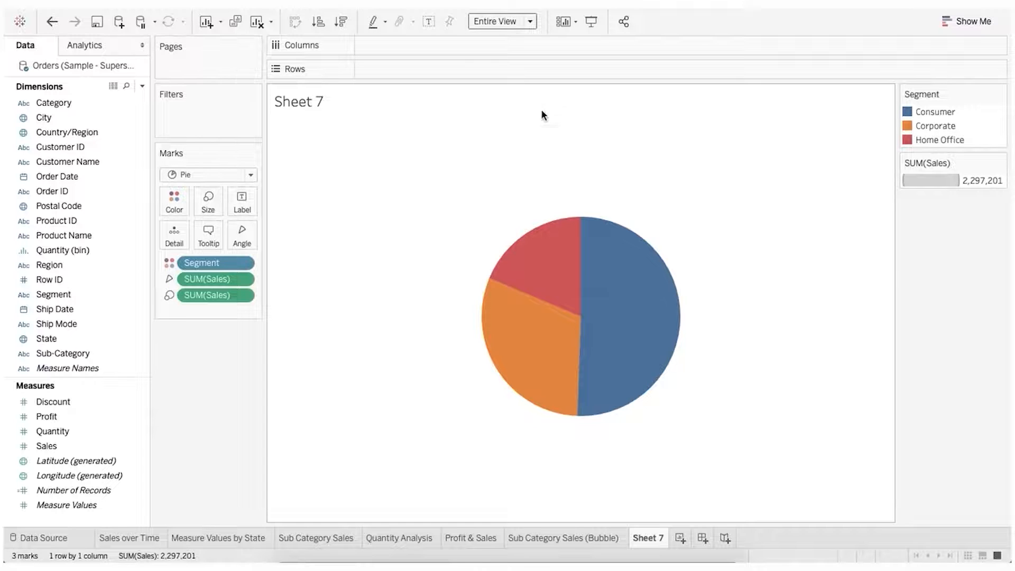
pyautogui.click(428, 22)
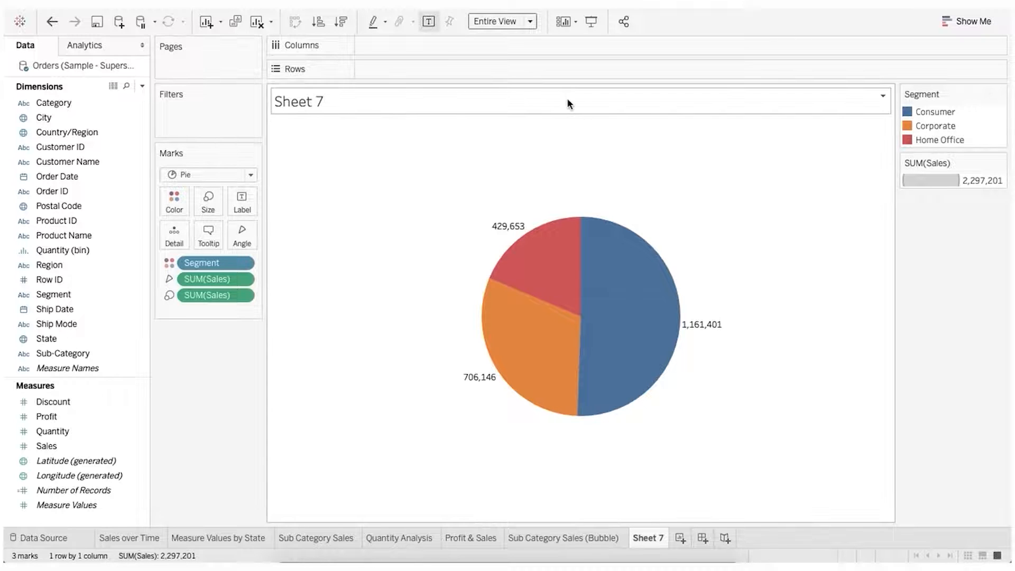
pyautogui.moveTo(646, 303)
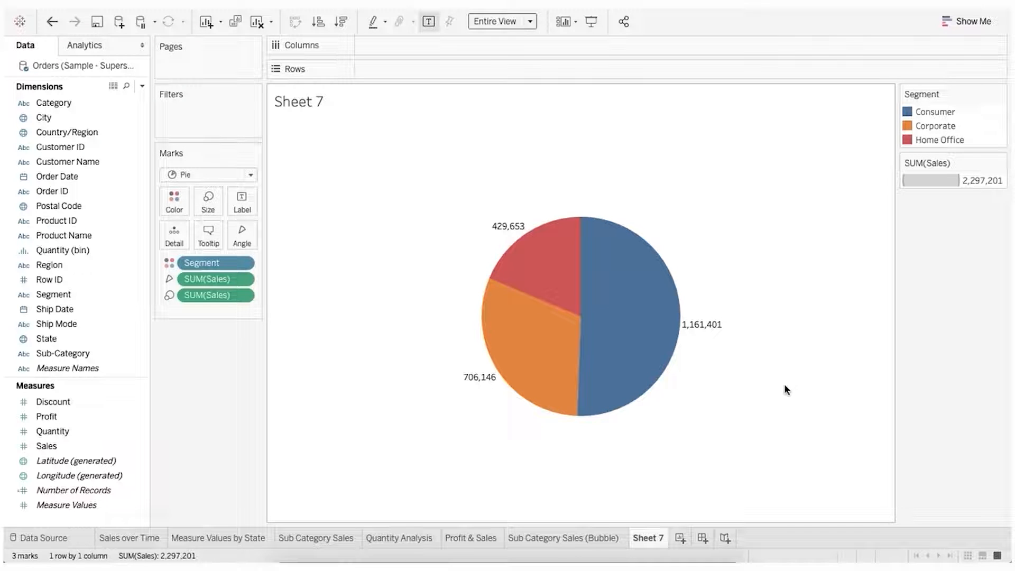
# Step: Rename the pie chart worksheet as Segment Sales
pyautogui.doubleClick(657, 536)
pyautogui.write('Segment Sales')
pyautogui.press('Return')
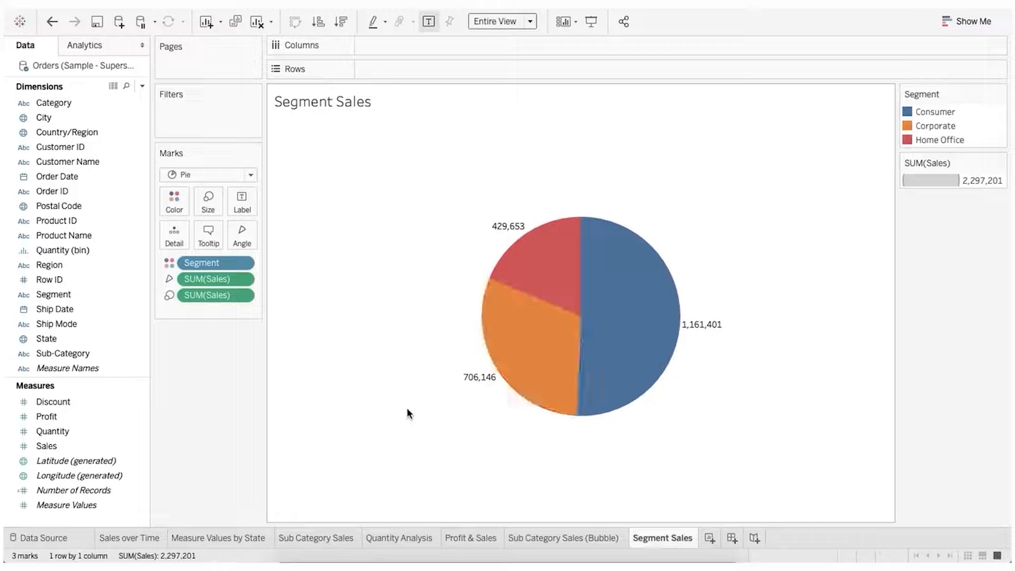
pyautogui.click(69, 269)
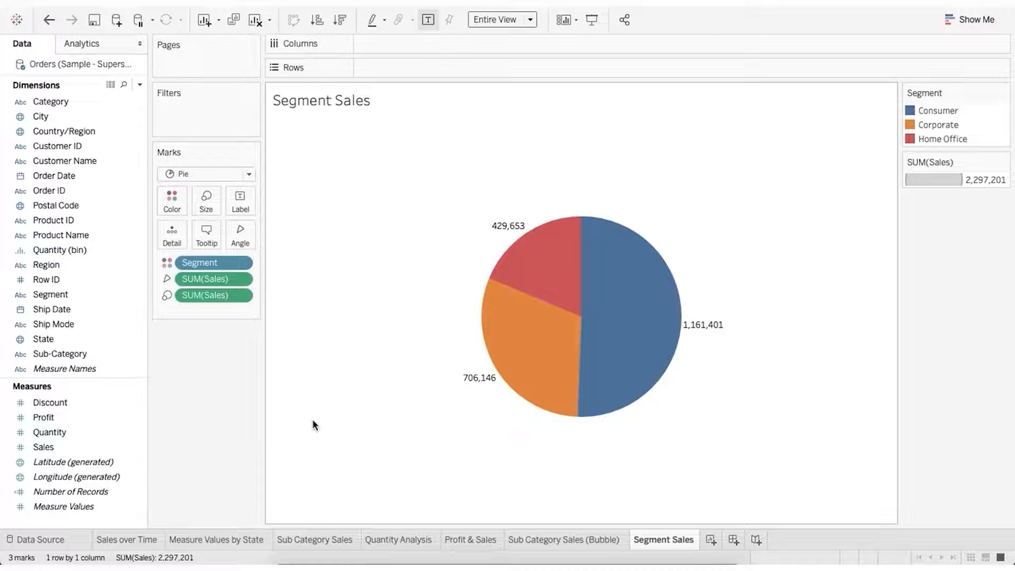
# Step: Create a new worksheet with Sub-Category on Columns and Sales and Profit on Rows
pyautogui.click(710, 539)
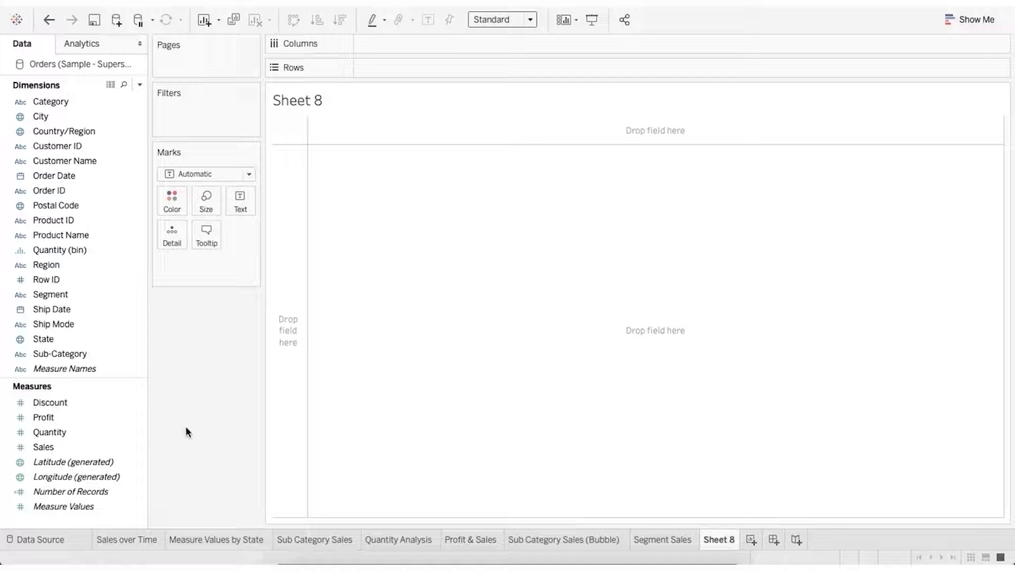
pyautogui.moveTo(82, 360); pyautogui.dragTo(391, 46)
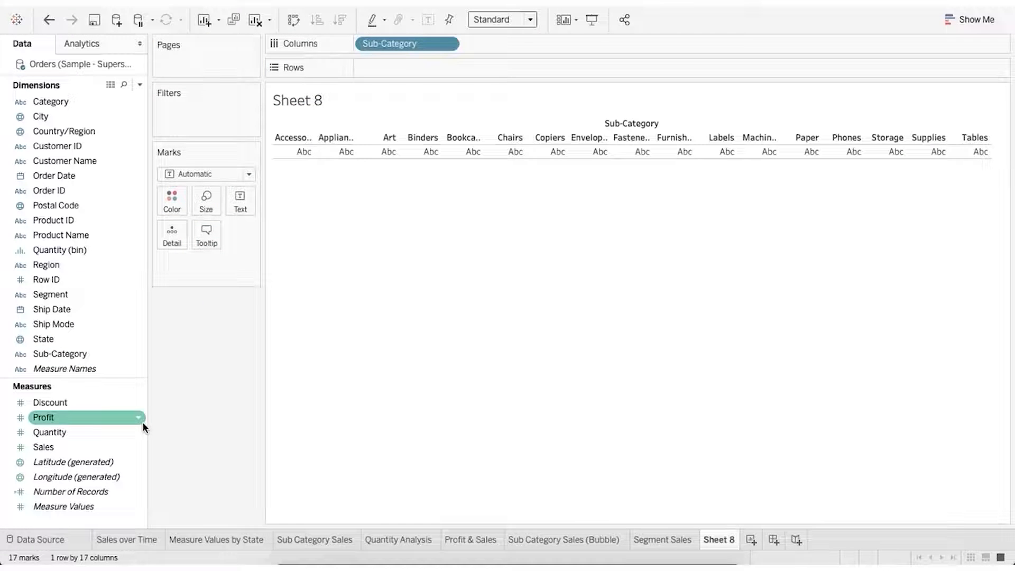
pyautogui.moveTo(68, 444); pyautogui.dragTo(365, 69)
pyautogui.moveTo(79, 418); pyautogui.dragTo(506, 68)
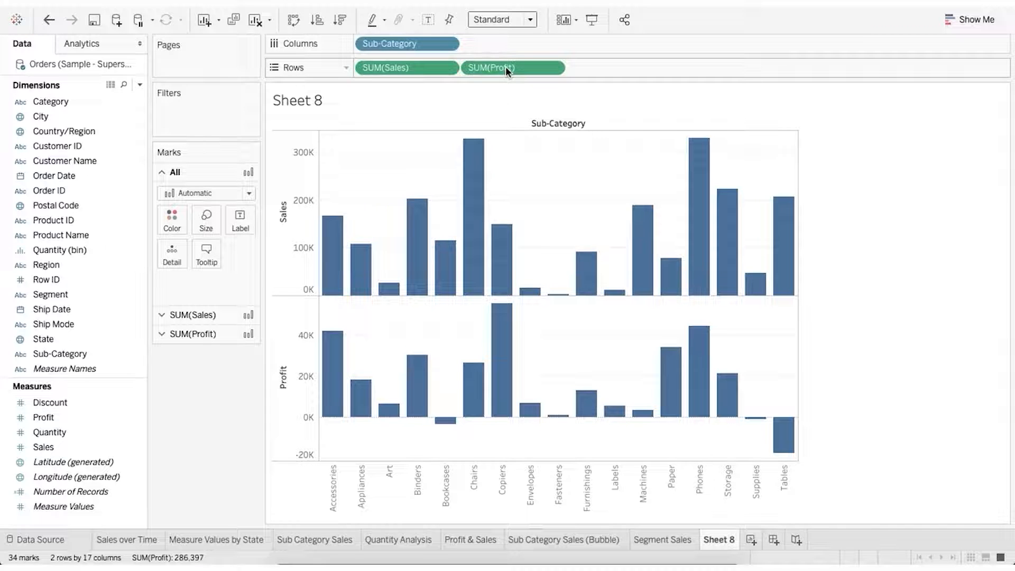
# Step: Combine Sales and Profit by Sub-Category into a dual-axis chart and synchronize the Profit axis with the Sales axis
pyautogui.click(553, 69)
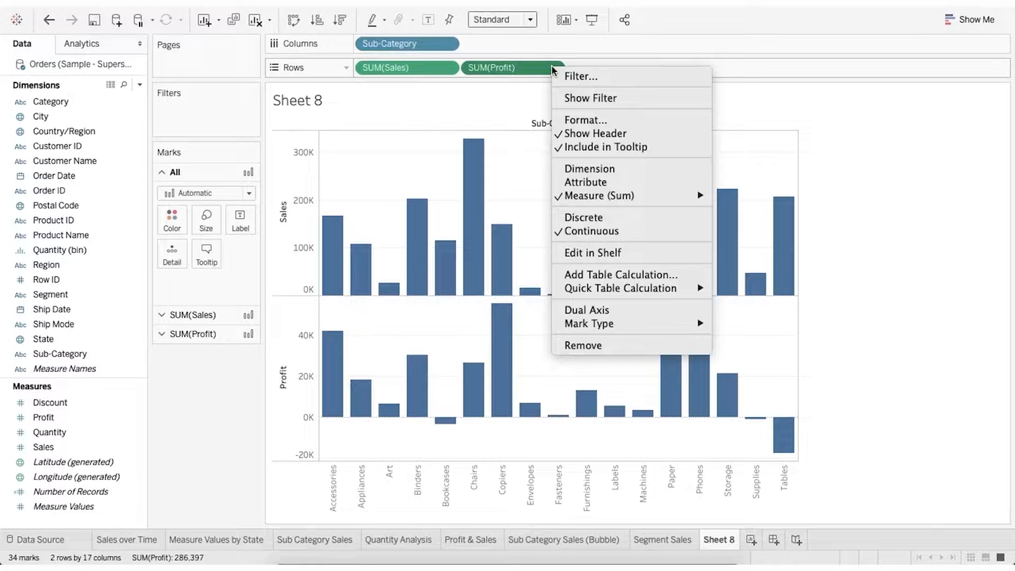
pyautogui.click(593, 311)
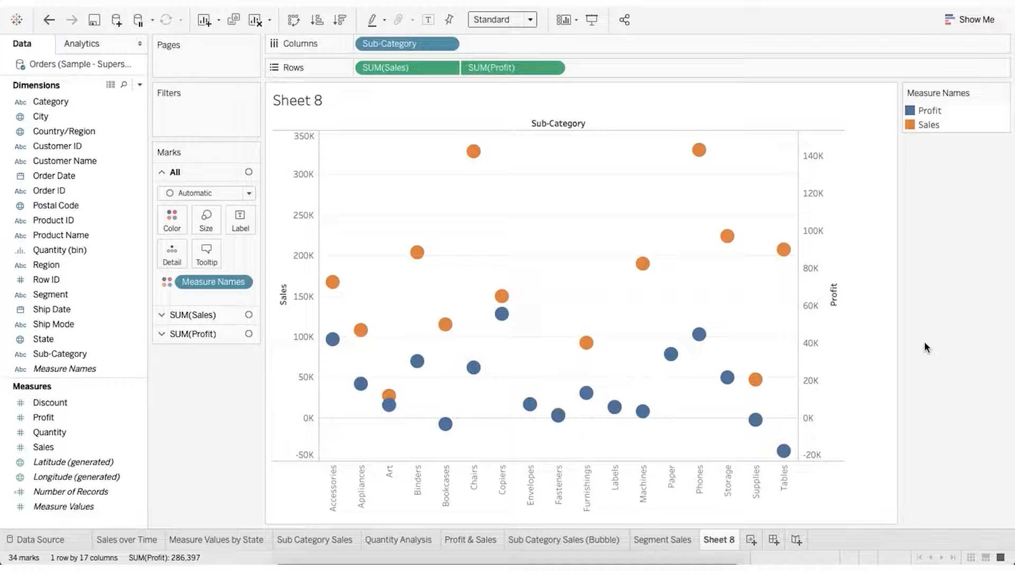
pyautogui.rightClick(817, 310)
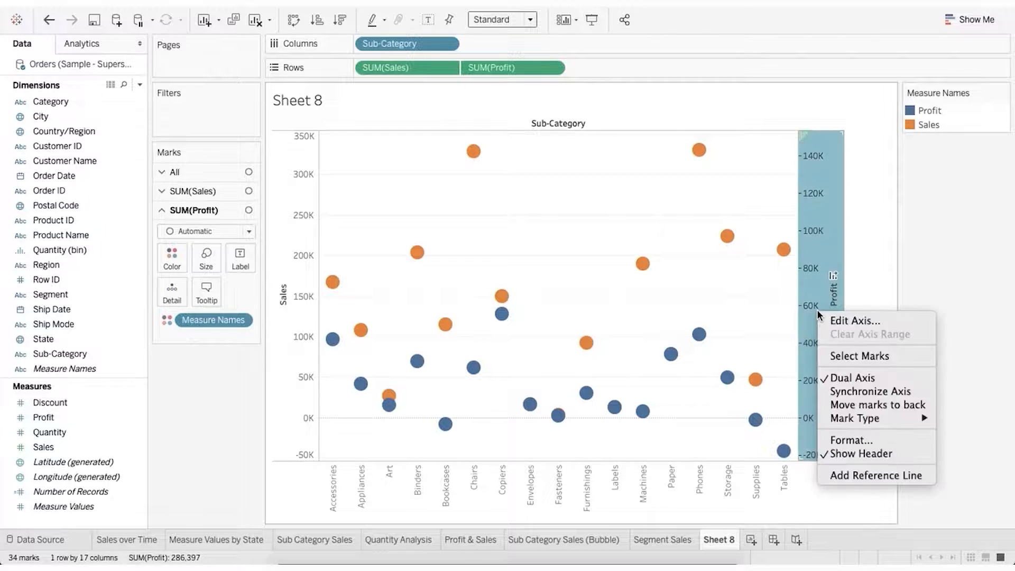
pyautogui.click(853, 392)
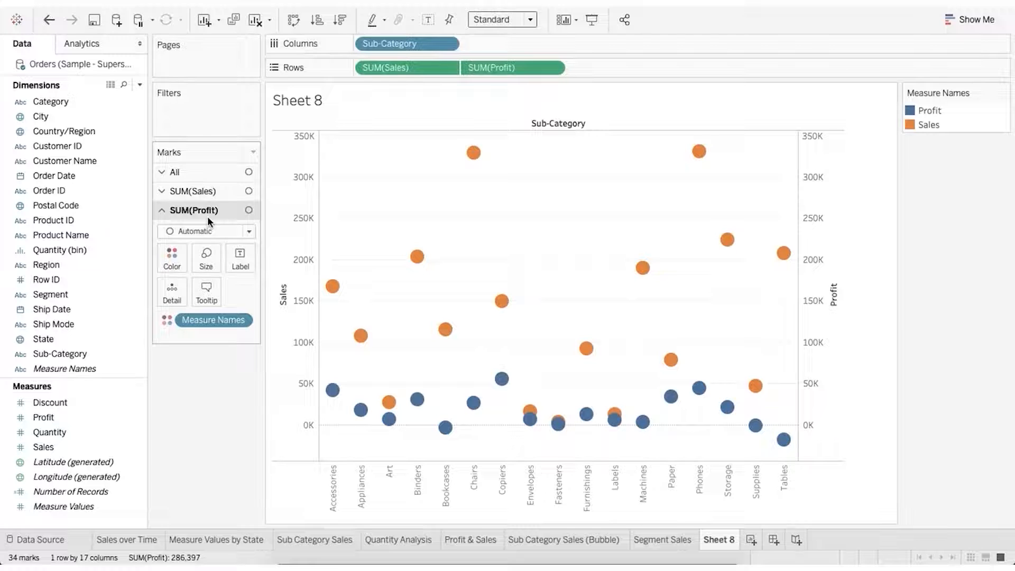
# Step: Set the mark type to Bar for Sales and Line for Profit in the dual-axis chart
pyautogui.click(167, 191)
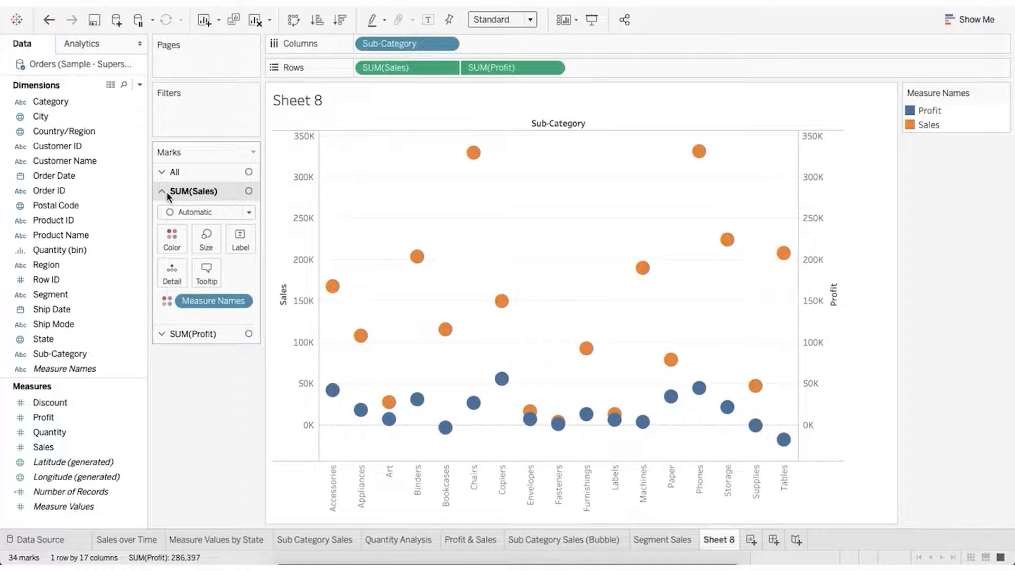
pyautogui.click(247, 213)
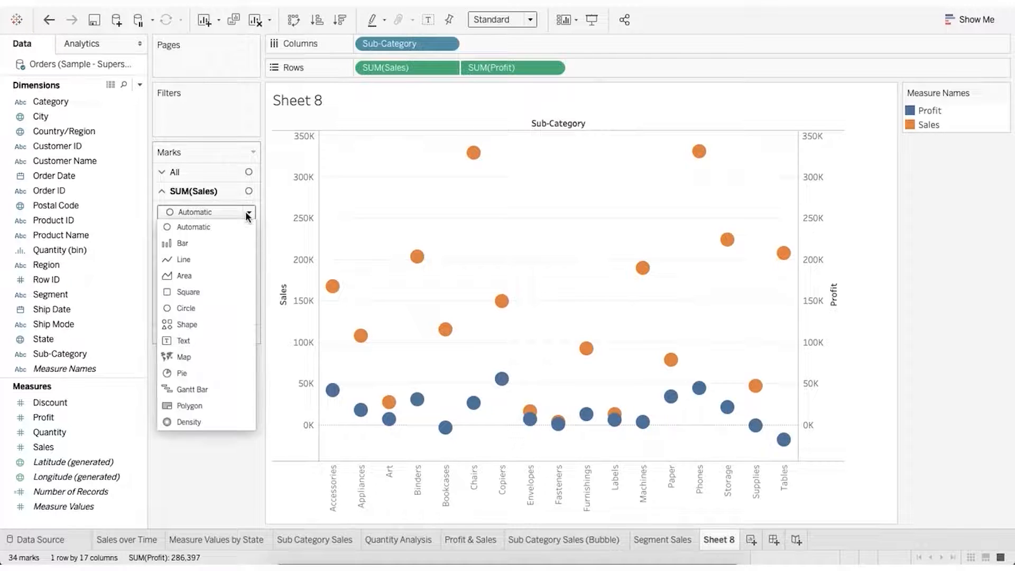
pyautogui.click(213, 242)
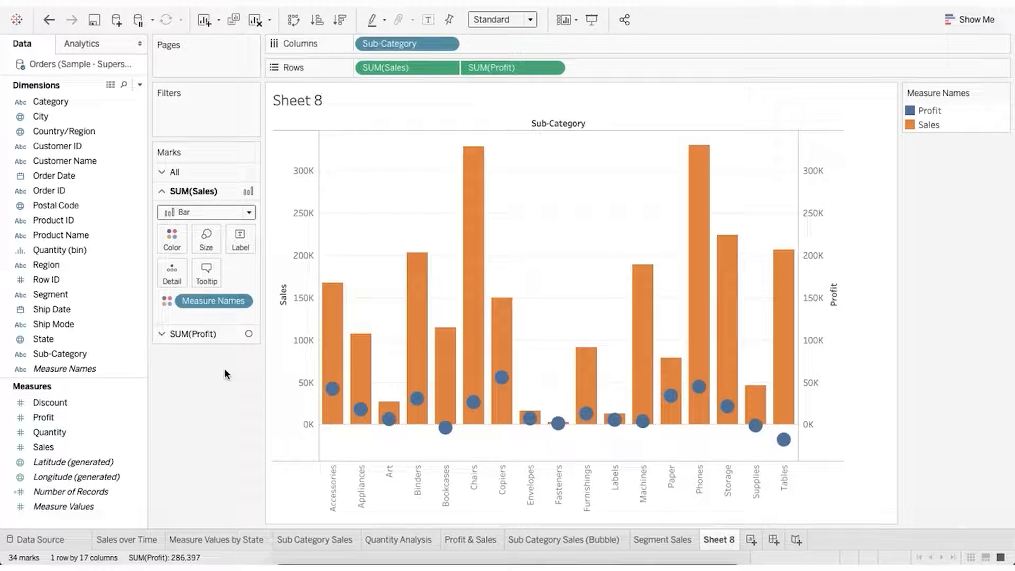
pyautogui.click(208, 333)
pyautogui.click(199, 233)
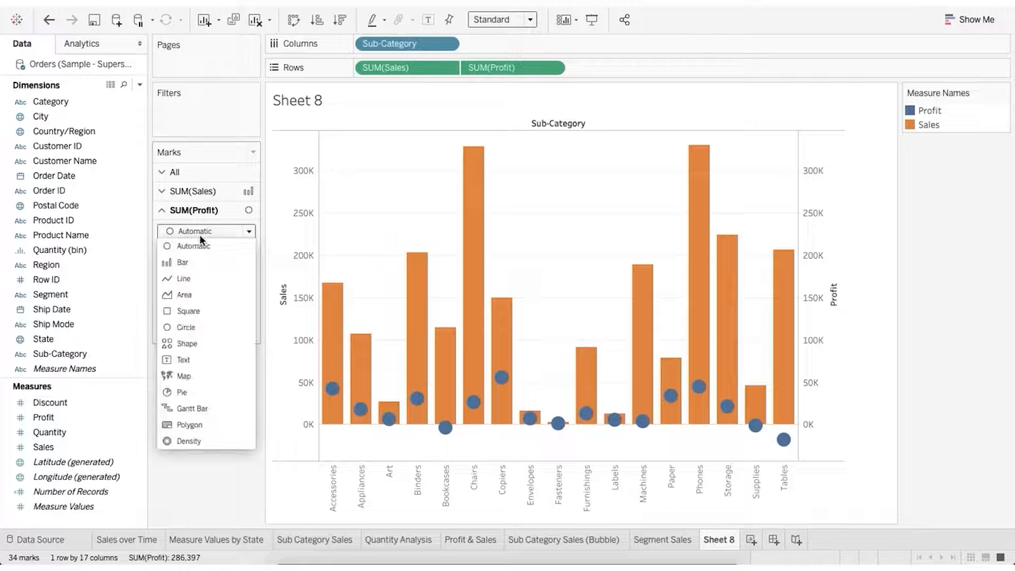
pyautogui.click(199, 277)
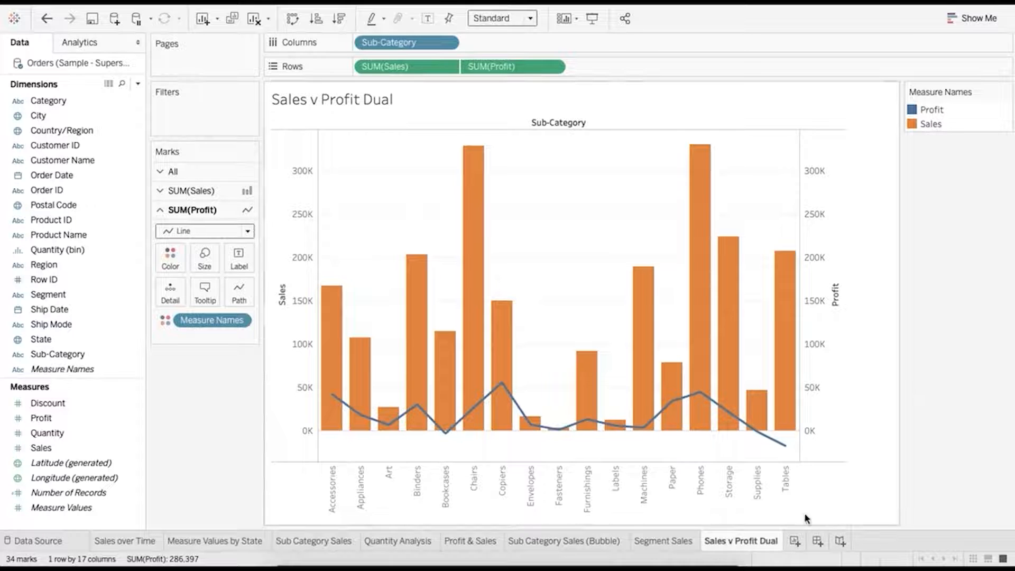
# Step: Create a new worksheet with Sales and Profit on Rows and Order Date by year on Columns
pyautogui.click(796, 539)
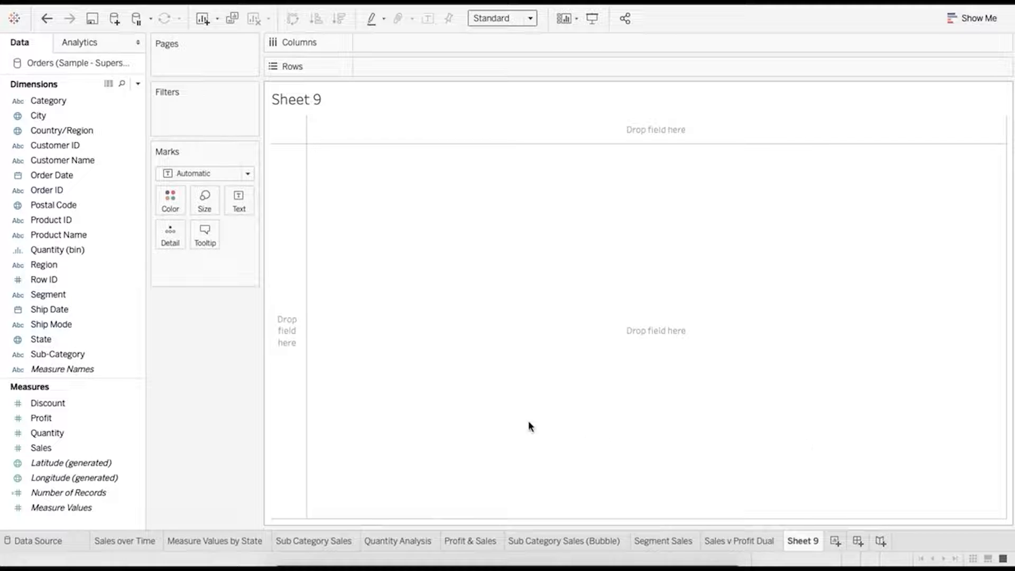
pyautogui.moveTo(74, 447); pyautogui.dragTo(387, 67)
pyautogui.moveTo(58, 417); pyautogui.dragTo(517, 74)
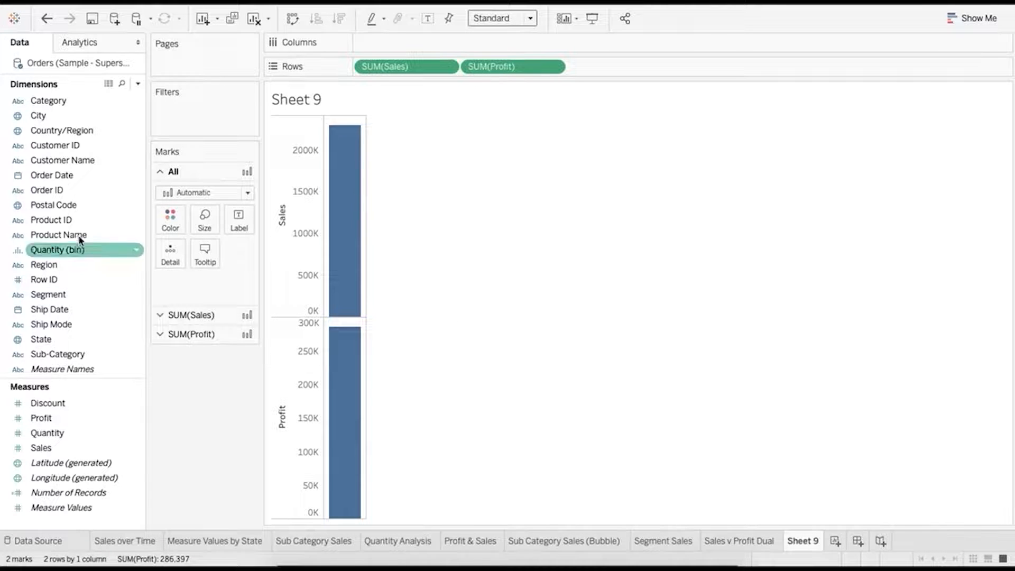
pyautogui.click(63, 194)
pyautogui.moveTo(53, 175); pyautogui.dragTo(384, 47)
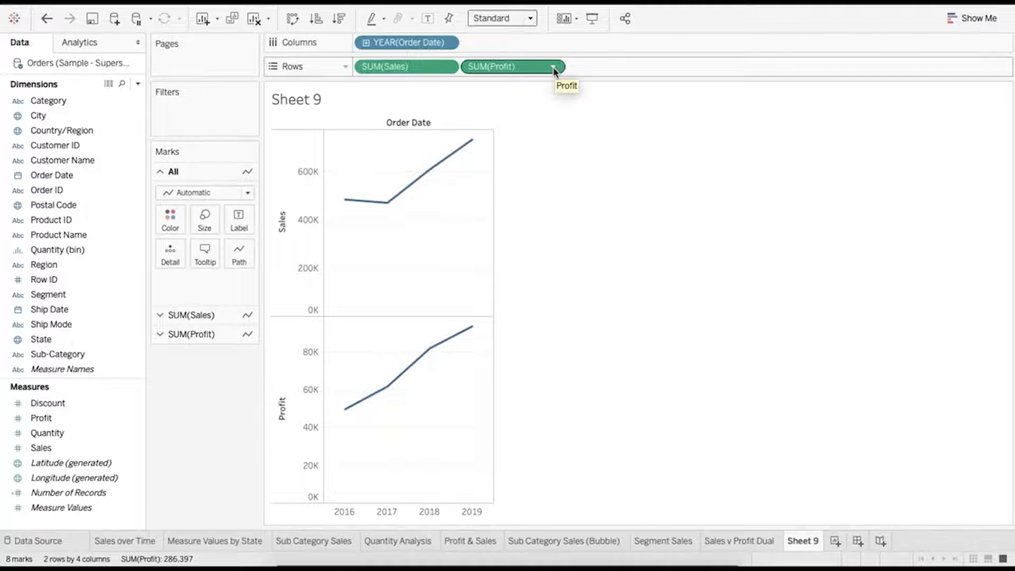
# Step: Turn the Sales and Profit line charts over Order Date into one dual-axis chart with synchronized axes
pyautogui.rightClick(537, 68)
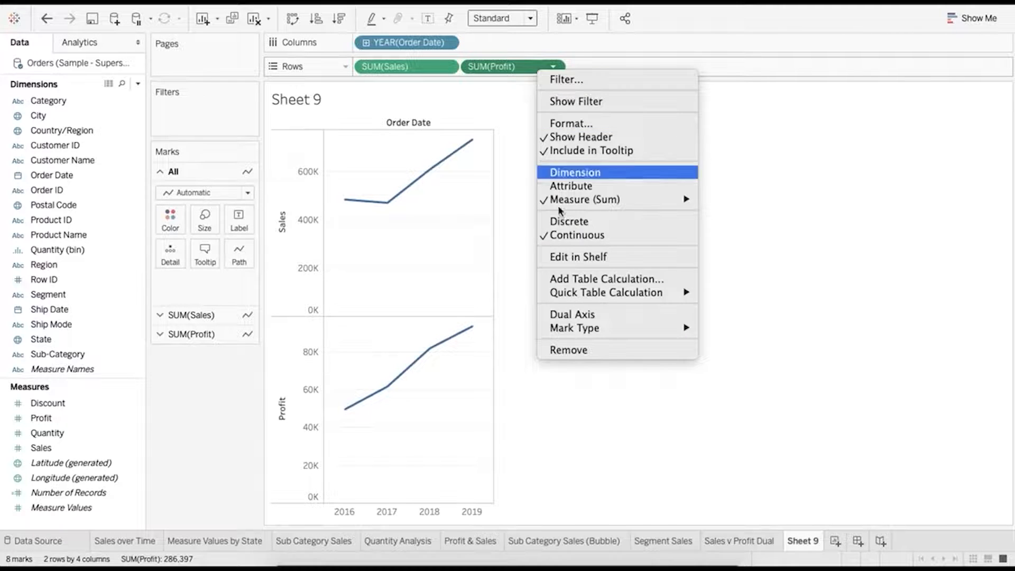
pyautogui.click(577, 316)
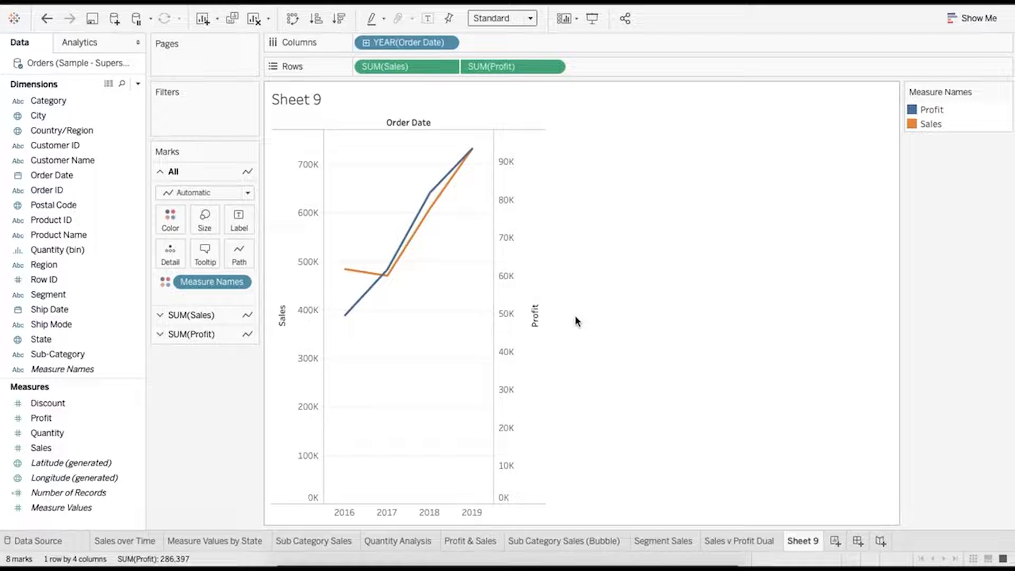
pyautogui.rightClick(505, 300)
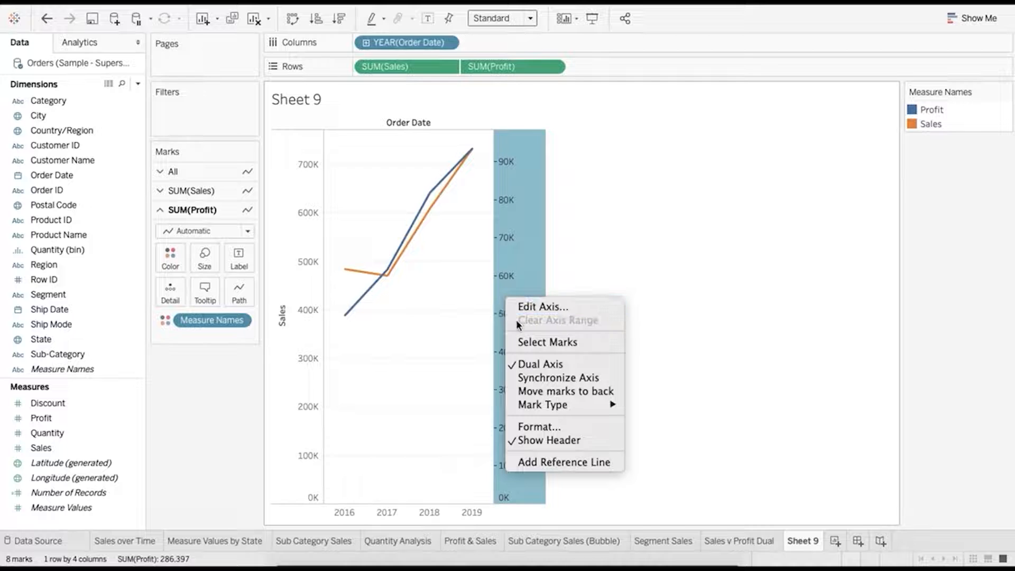
pyautogui.click(545, 378)
# Step: Fit the dual-line chart to Entire View and change Order Date to continuous months
pyautogui.click(532, 20)
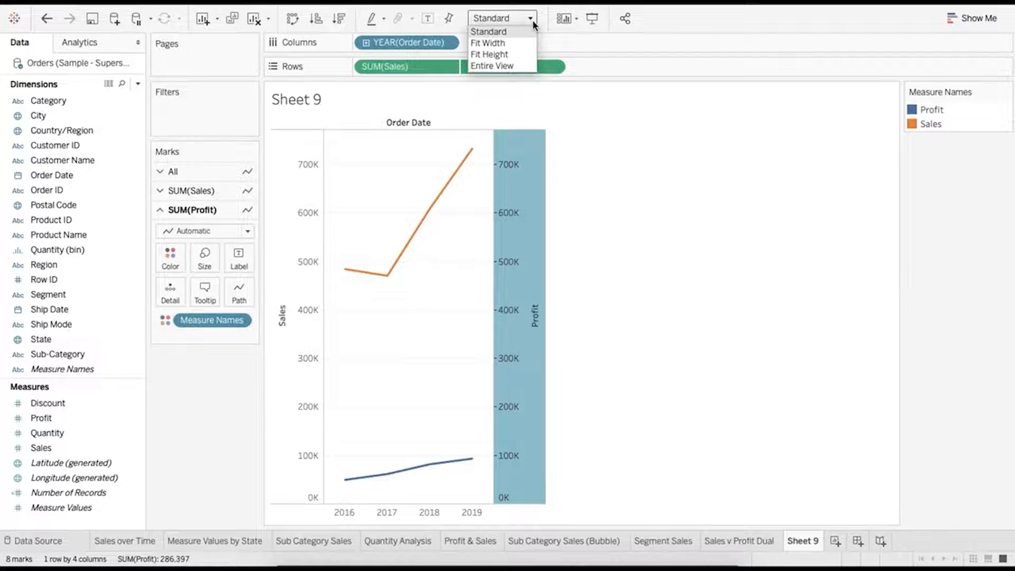
pyautogui.click(519, 66)
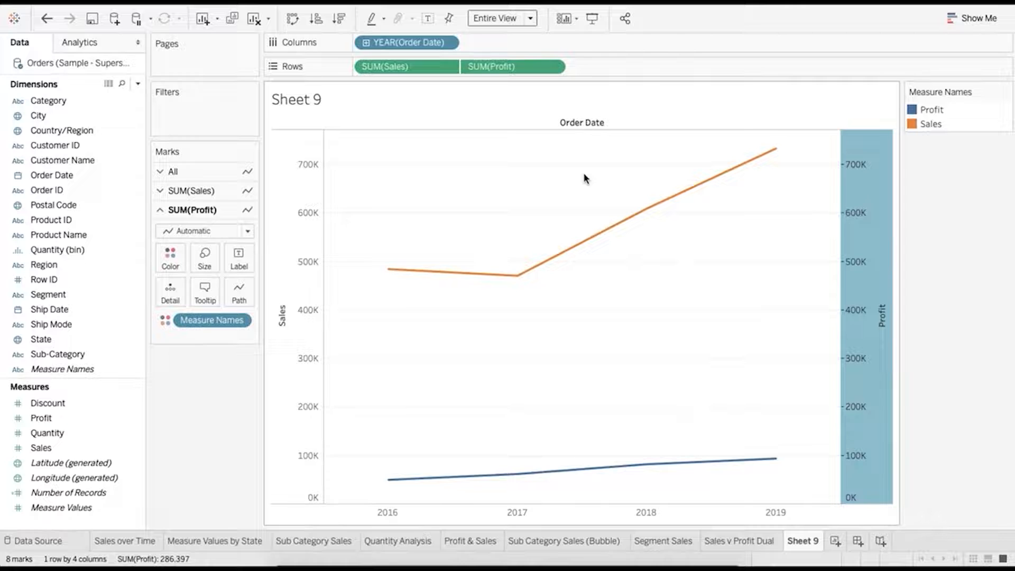
pyautogui.click(448, 43)
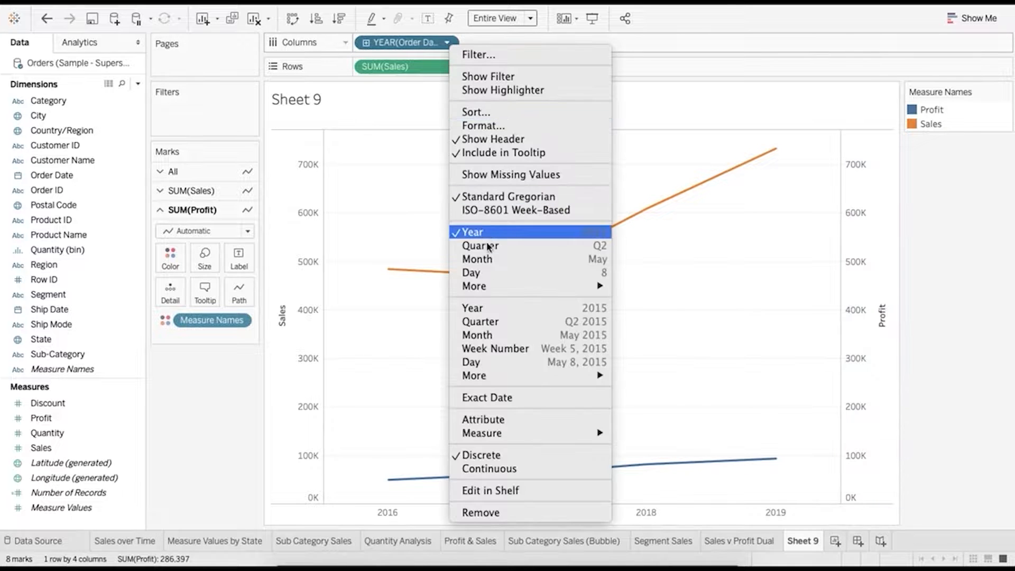
pyautogui.click(495, 336)
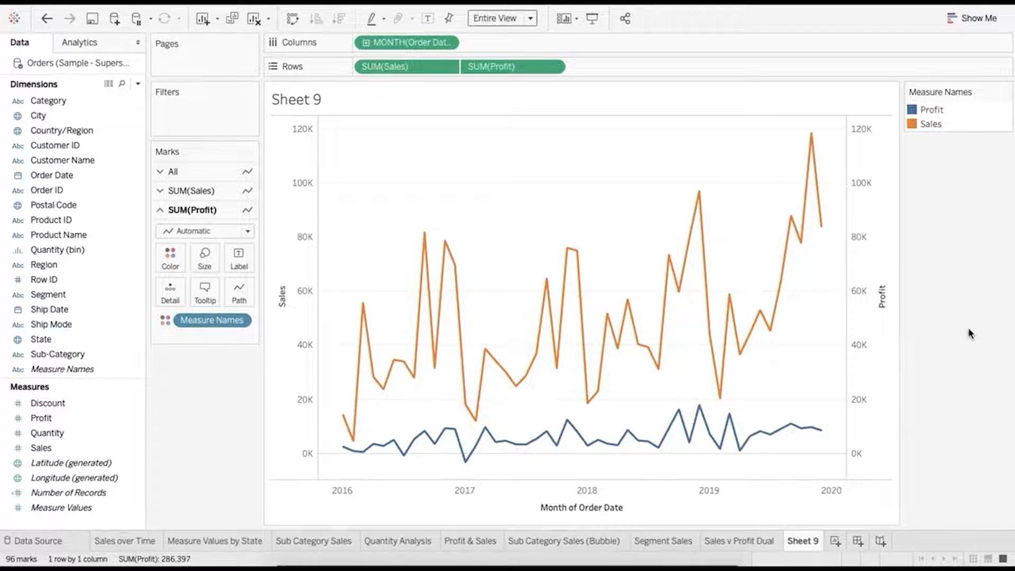
pyautogui.moveTo(772, 318)
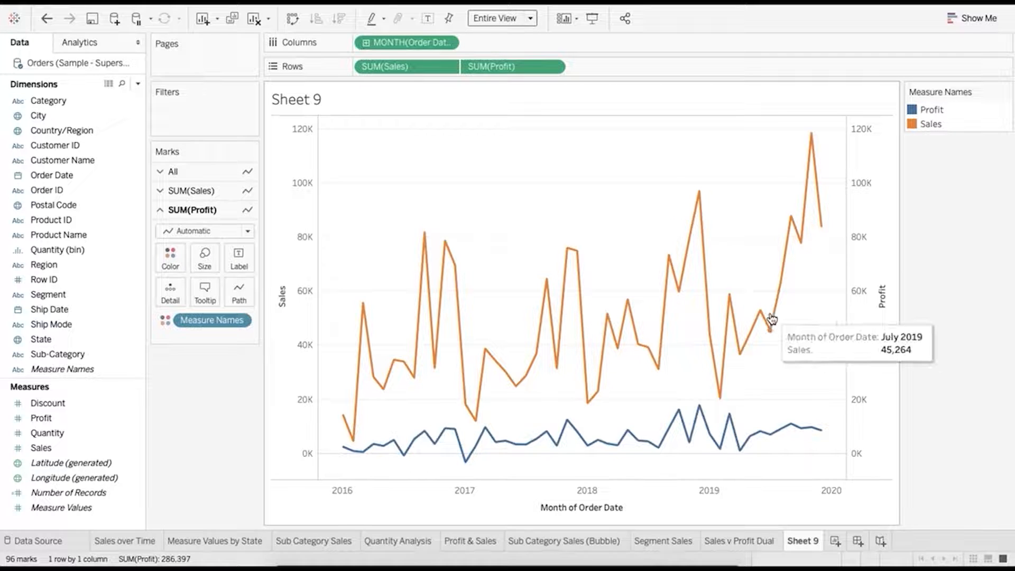
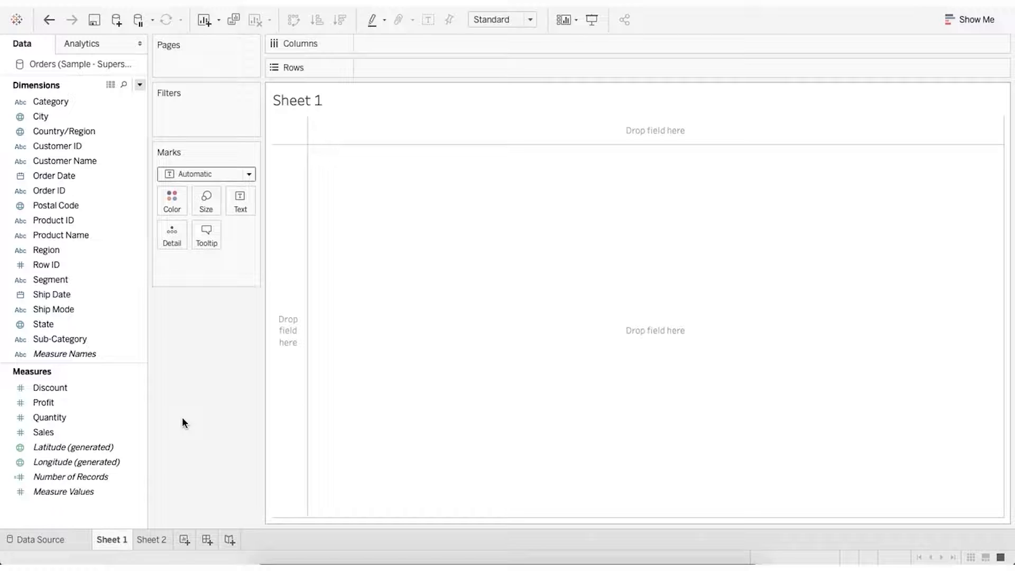
pyautogui.click(55, 176)
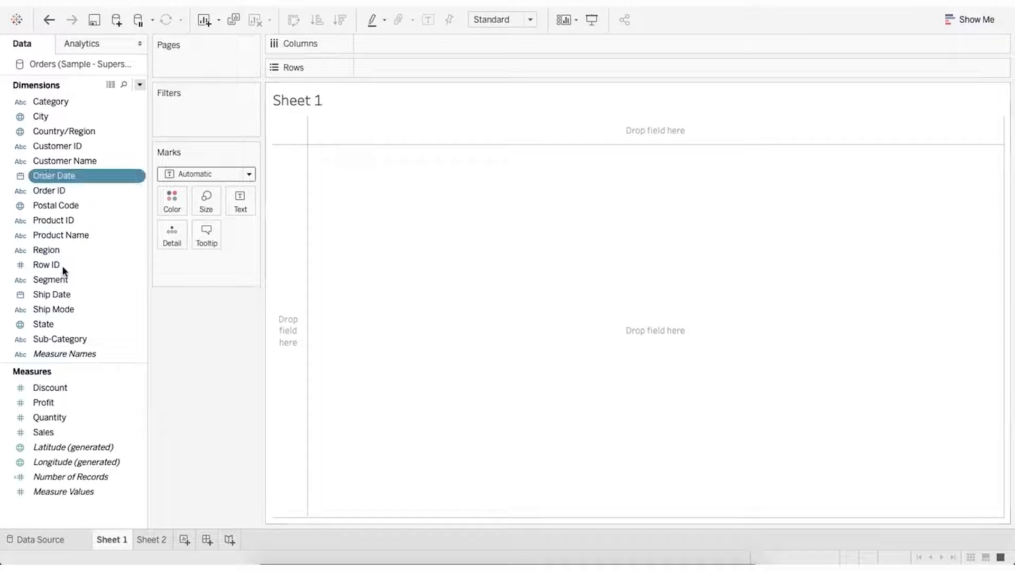
pyautogui.click(65, 297)
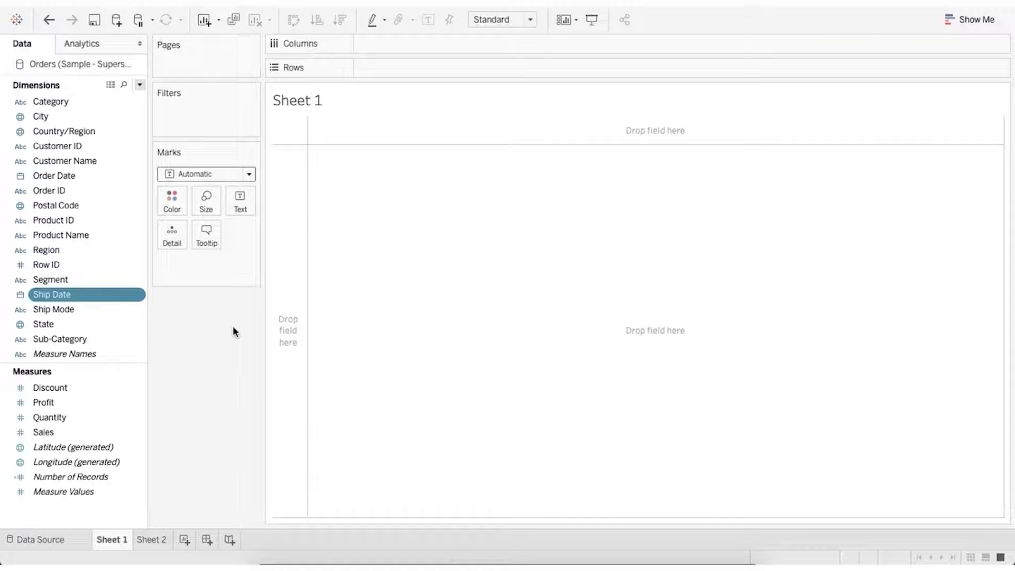
pyautogui.click(108, 177)
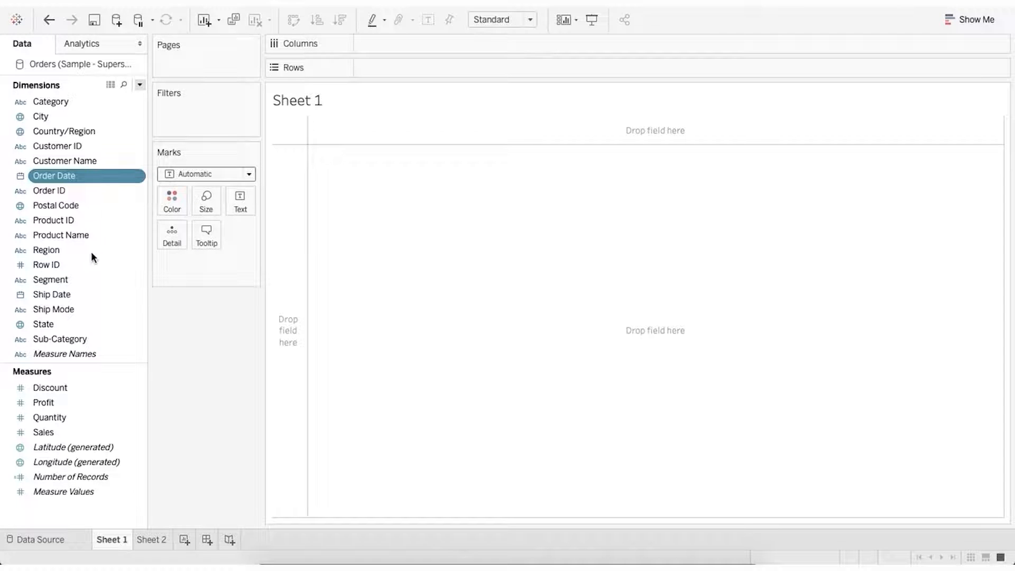
pyautogui.click(81, 292)
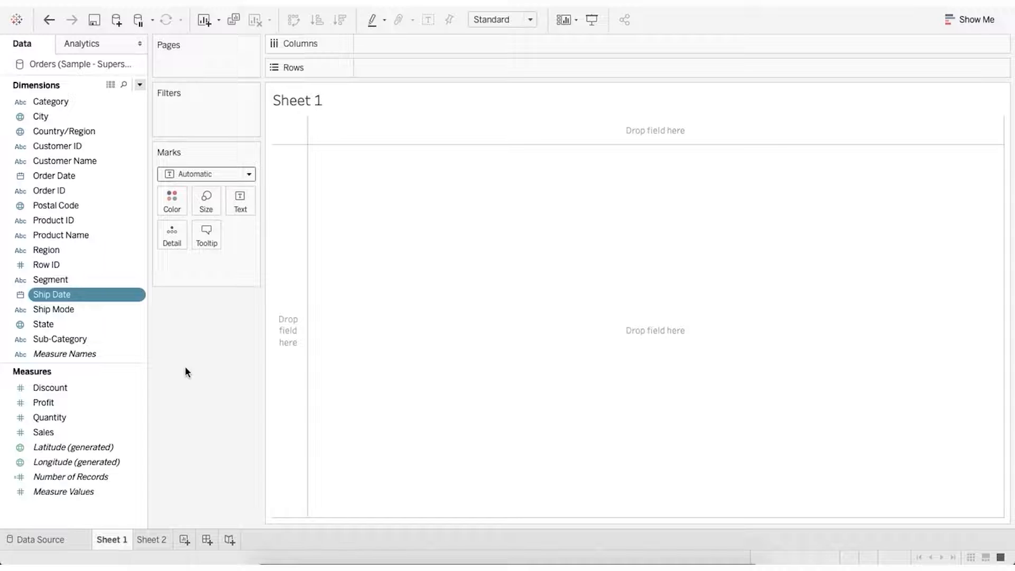
pyautogui.rightClick(106, 511)
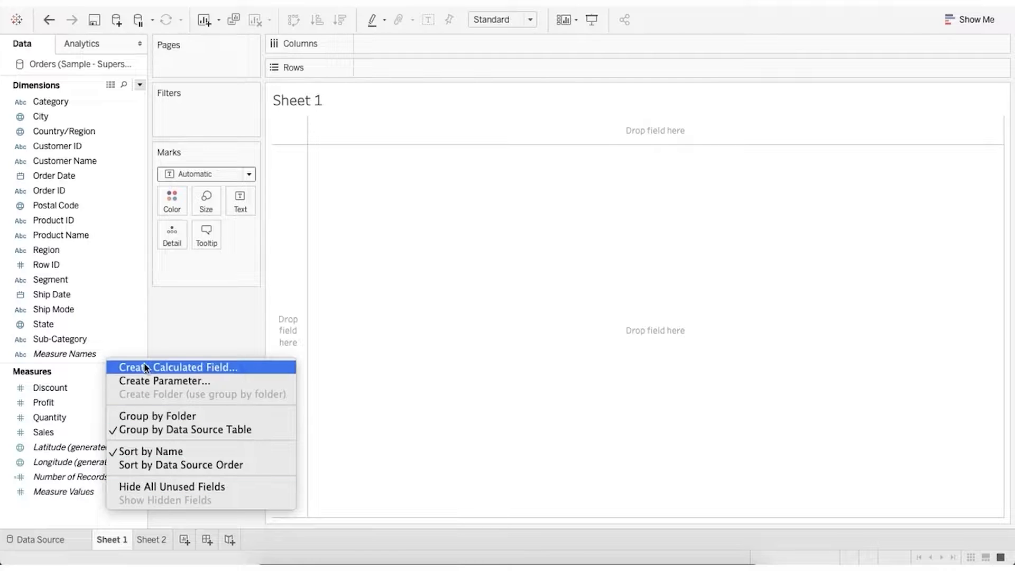
pyautogui.click(379, 370)
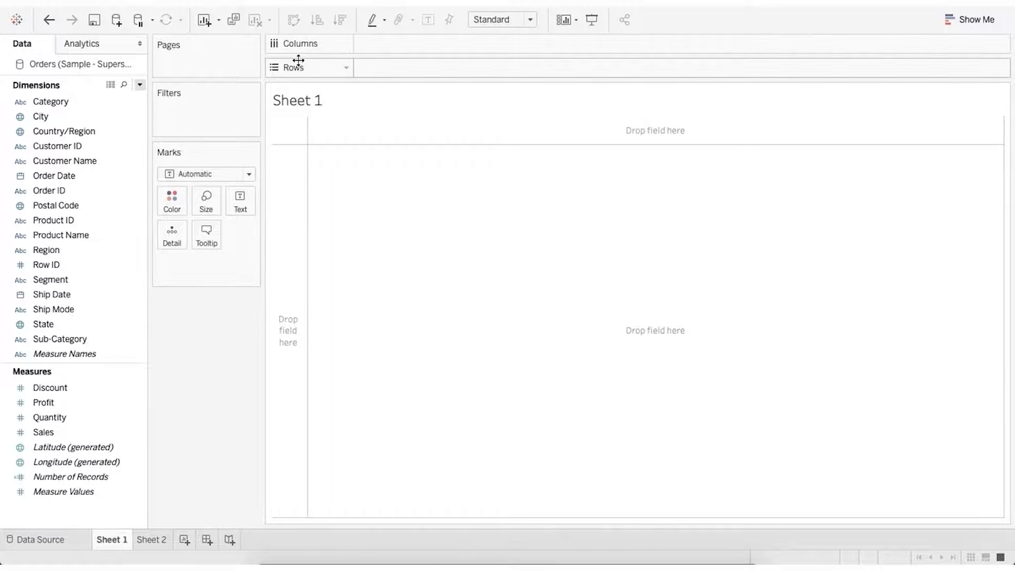
pyautogui.click(313, 4)
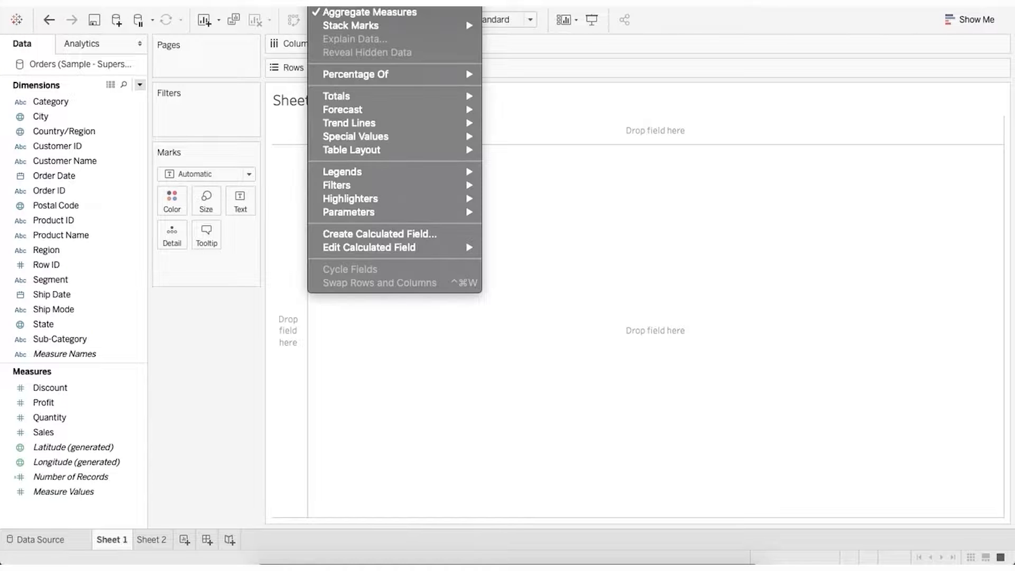
pyautogui.click(355, 233)
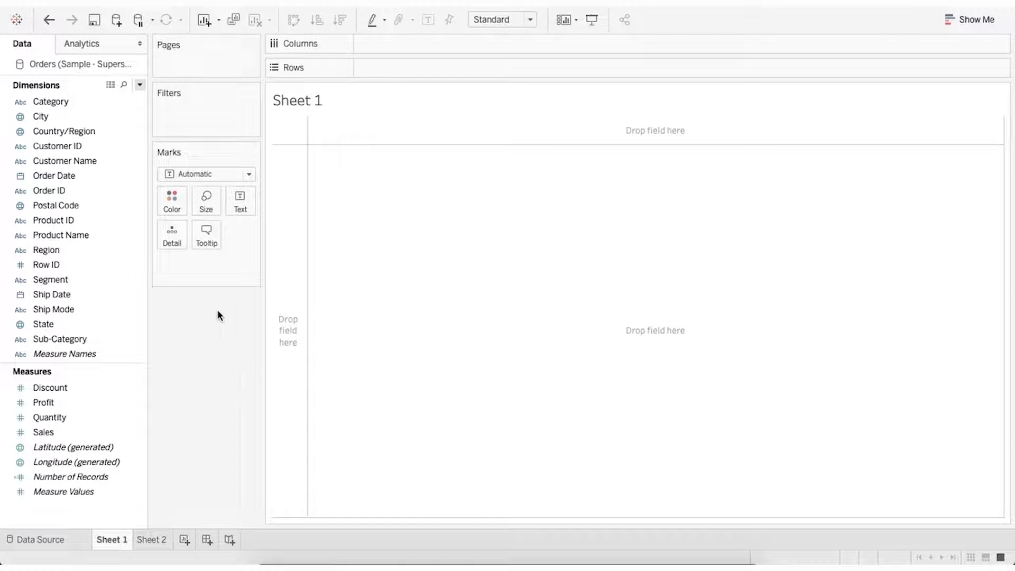
# Step: Start a new calculated field named Shipping Time and place the cursor in its empty formula area
pyautogui.click(140, 85)
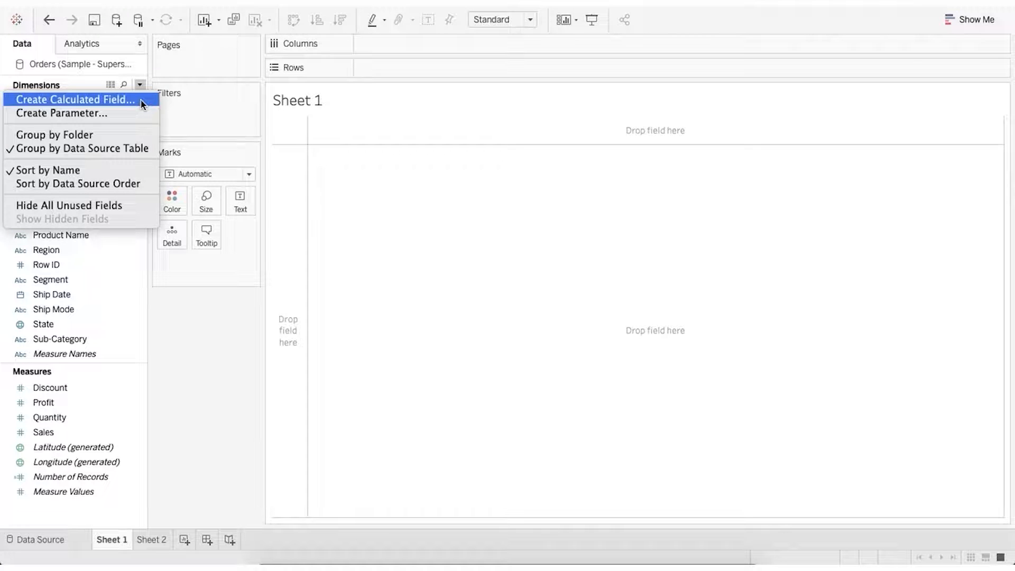
pyautogui.click(142, 102)
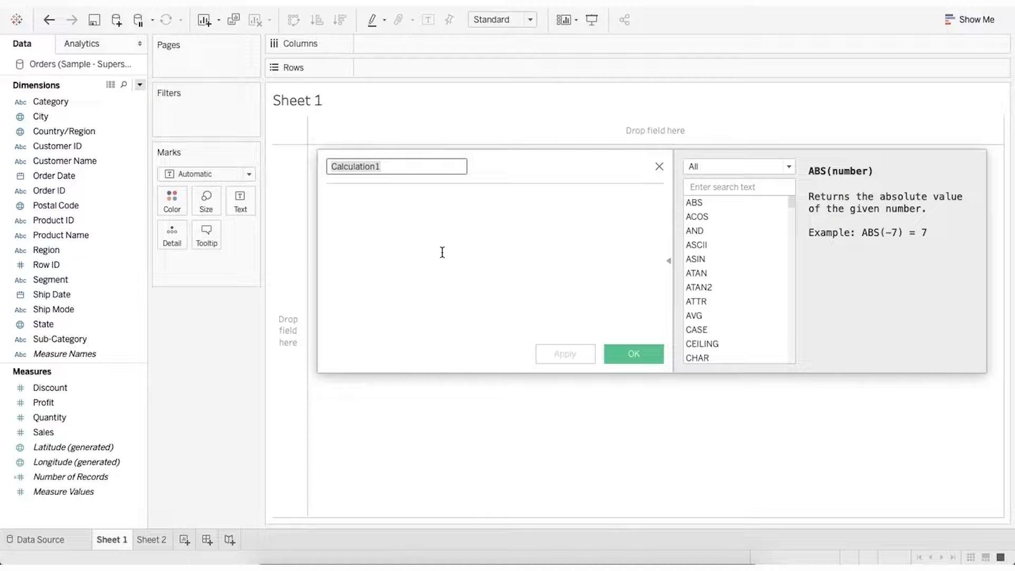
pyautogui.doubleClick(389, 165)
pyautogui.write('Shipp')
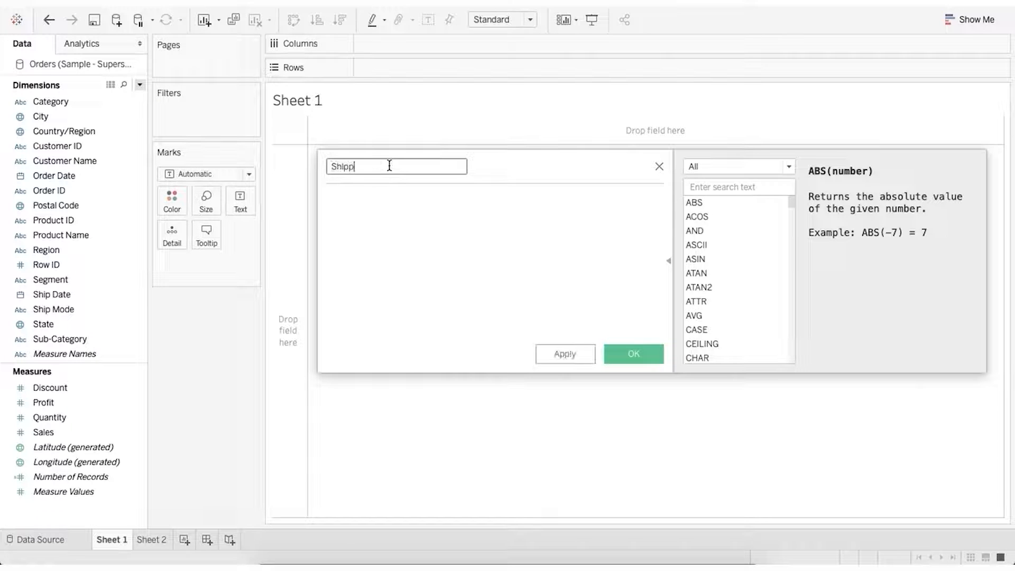
pyautogui.write('ing Time')
pyautogui.click(394, 243)
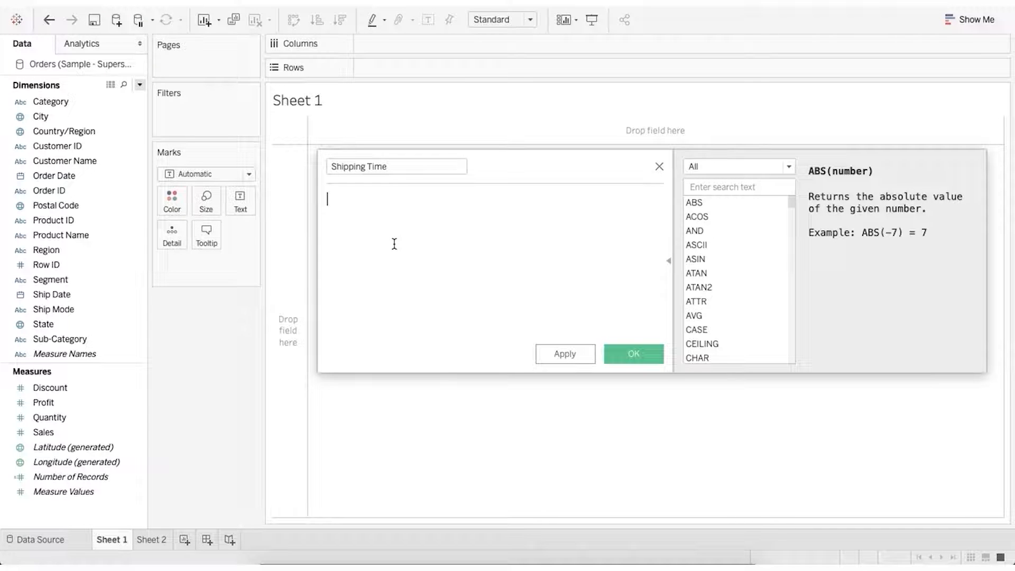
# Step: Filter the function reference to Date functions and read the DATEDIFF description, arguments and example
pyautogui.click(667, 259)
pyautogui.click(668, 261)
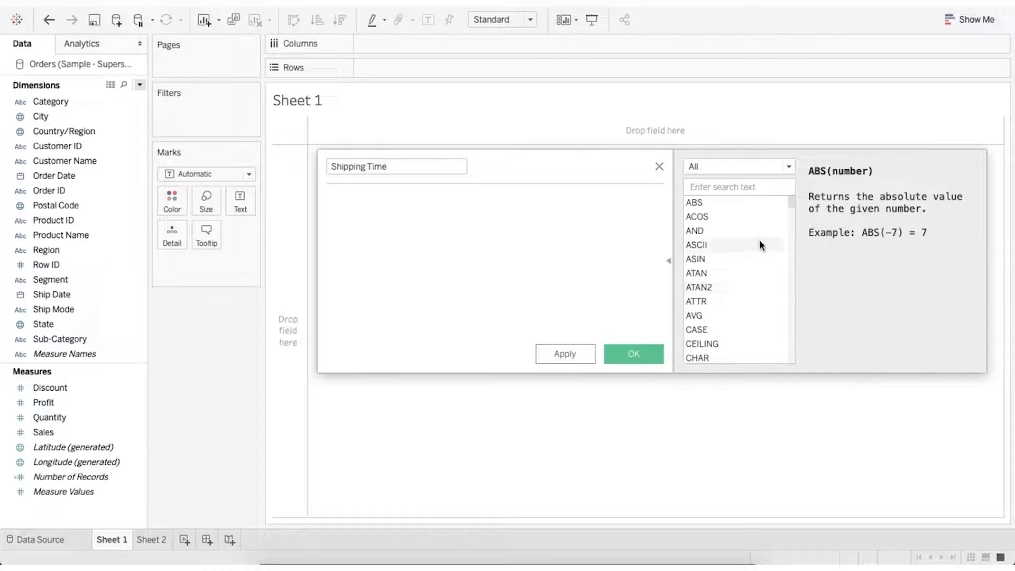
pyautogui.click(787, 173)
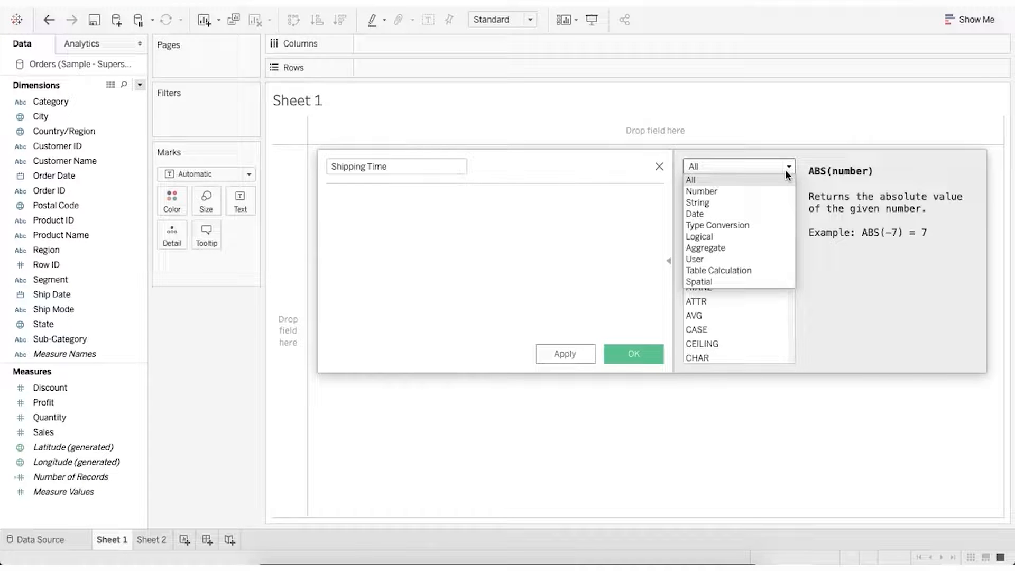
pyautogui.click(734, 212)
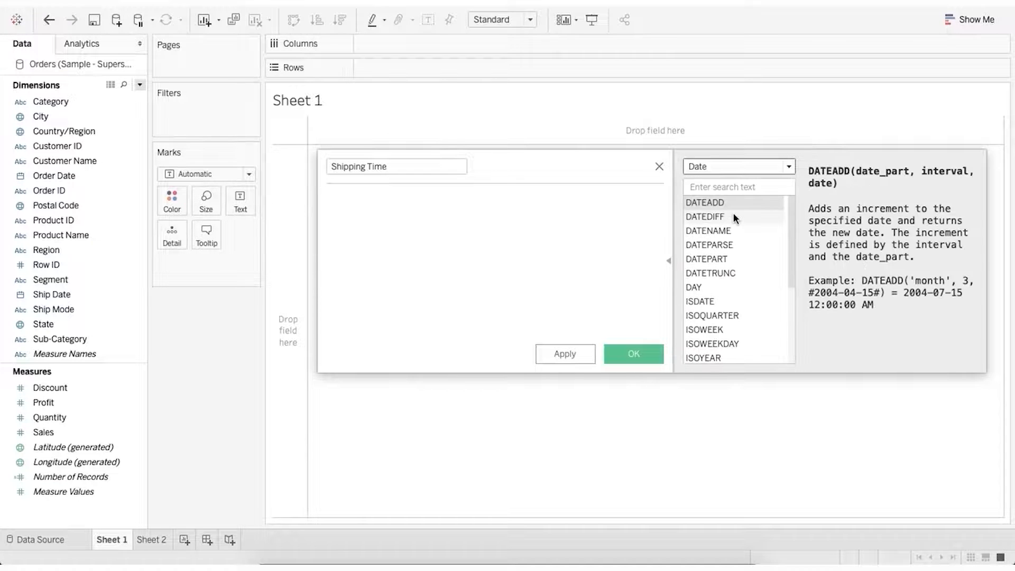
pyautogui.click(720, 217)
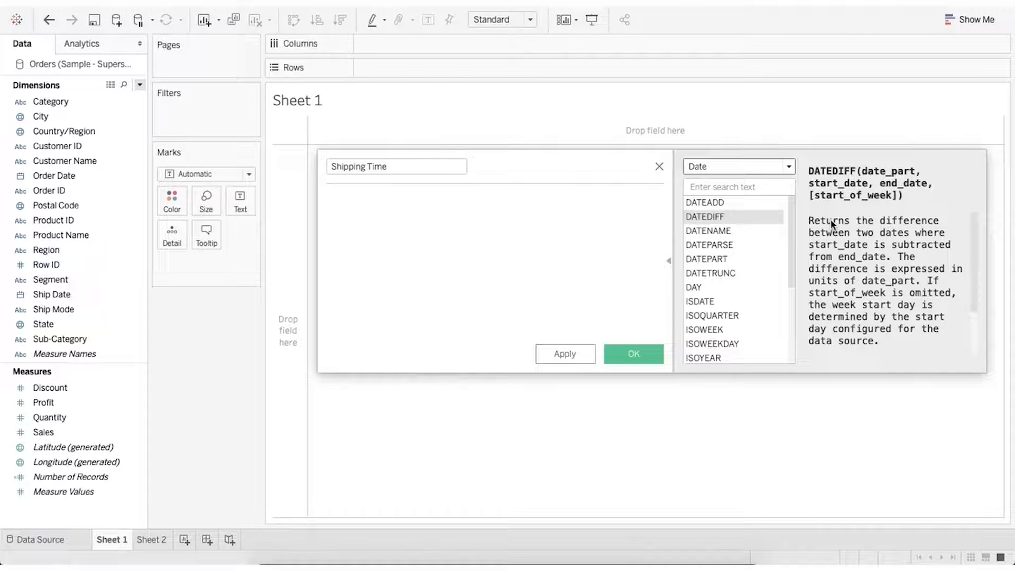
pyautogui.click(750, 244)
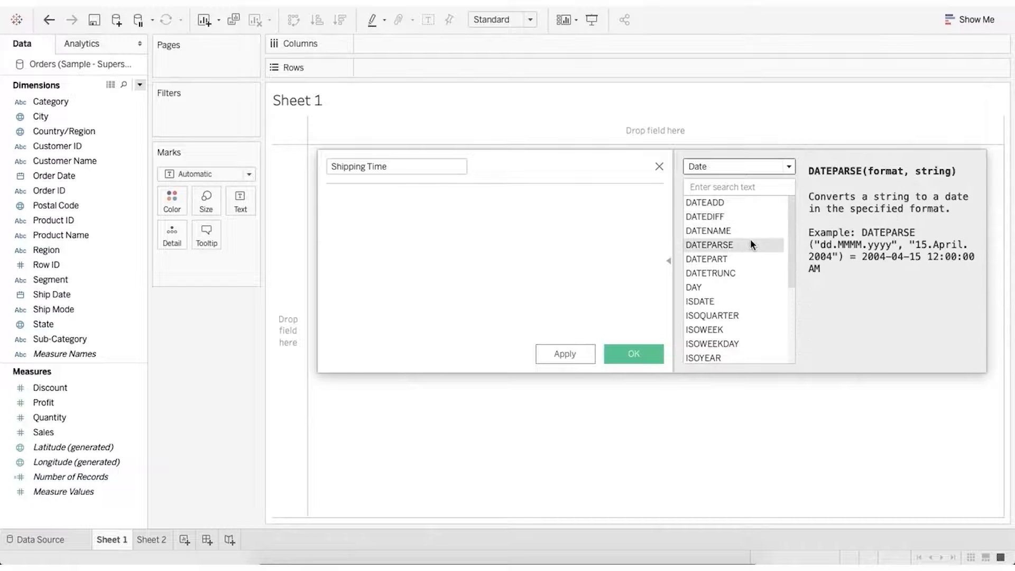
pyautogui.click(741, 217)
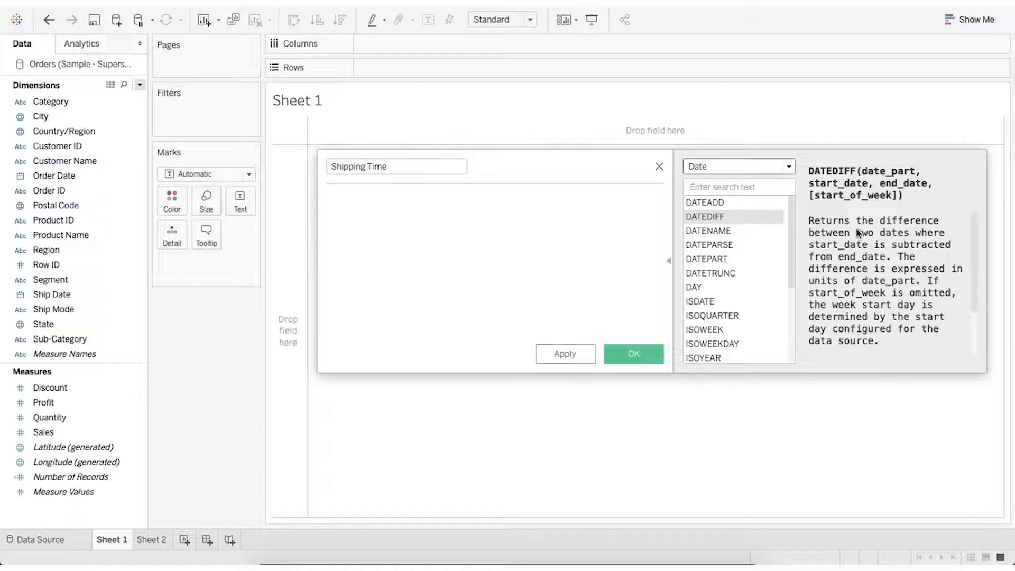
pyautogui.scroll(-3, 857, 232)
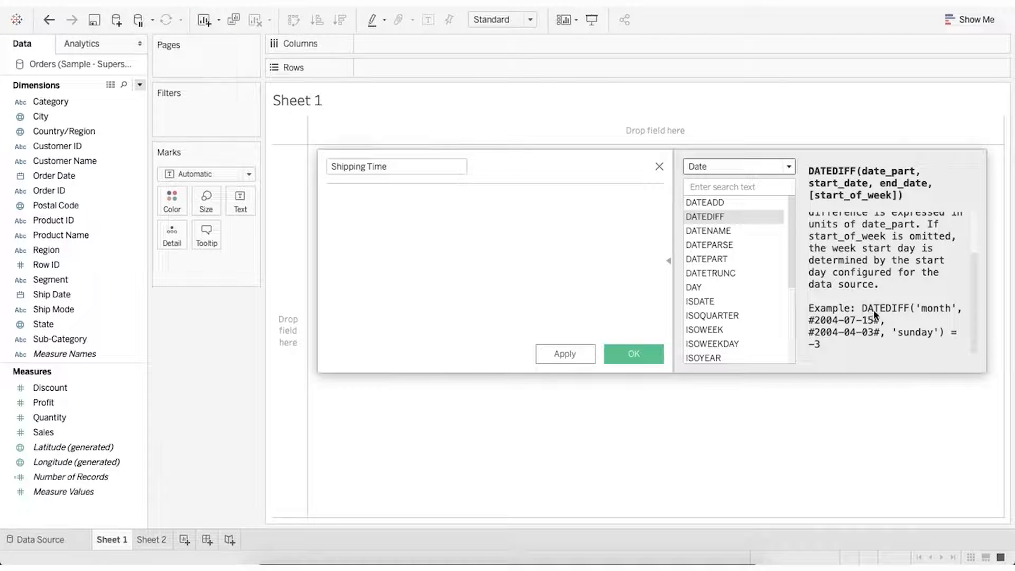
# Step: Enter the Shipping Time formula DATEDIFF('day', [Order Date], [Ship Date]) and save the calculated field
pyautogui.doubleClick(728, 218)
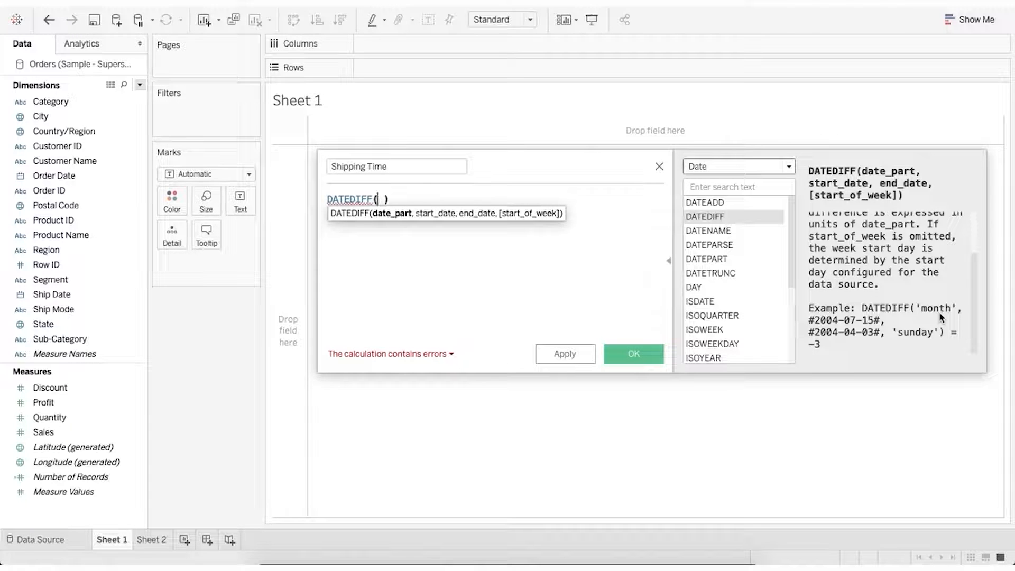
pyautogui.write("'day',")
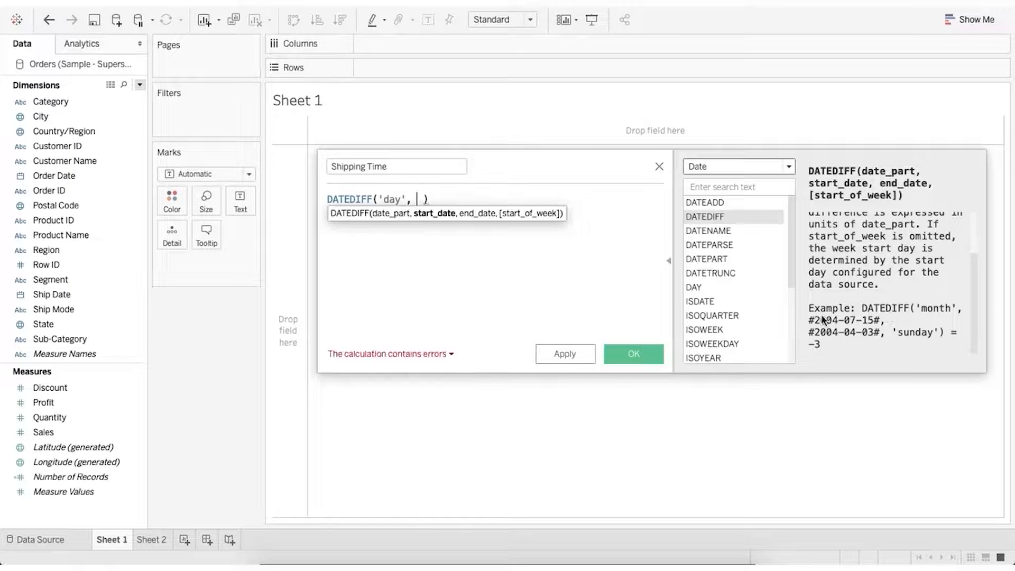
pyautogui.moveTo(81, 176); pyautogui.dragTo(418, 201)
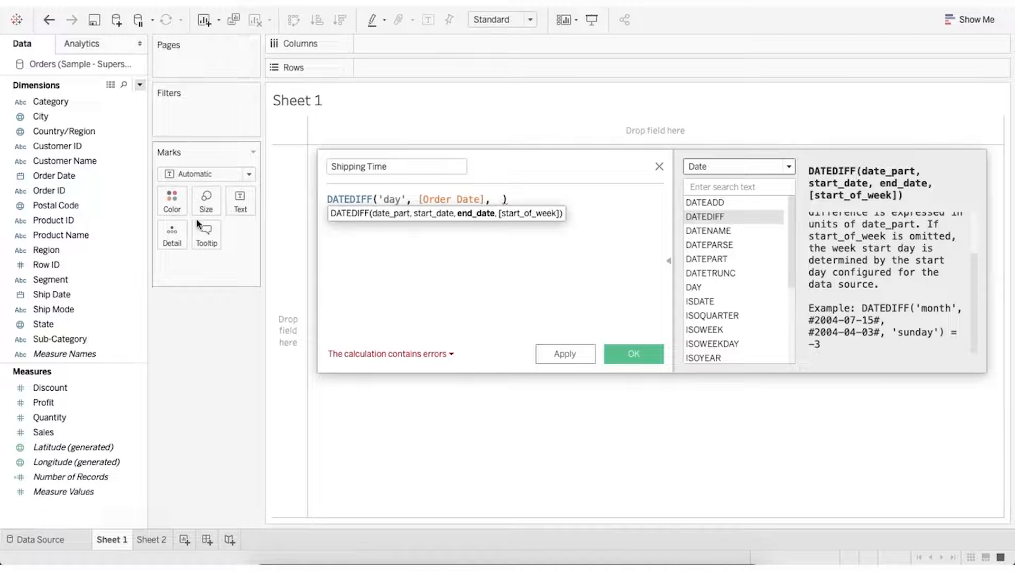
pyautogui.moveTo(85, 291); pyautogui.dragTo(498, 201)
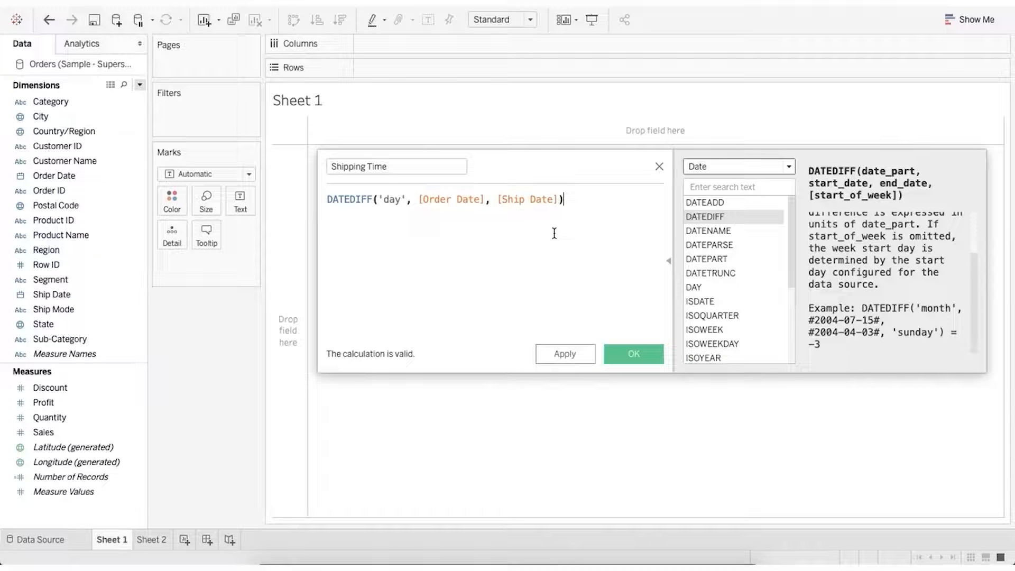
pyautogui.click(66, 178)
pyautogui.press('BackSpace')
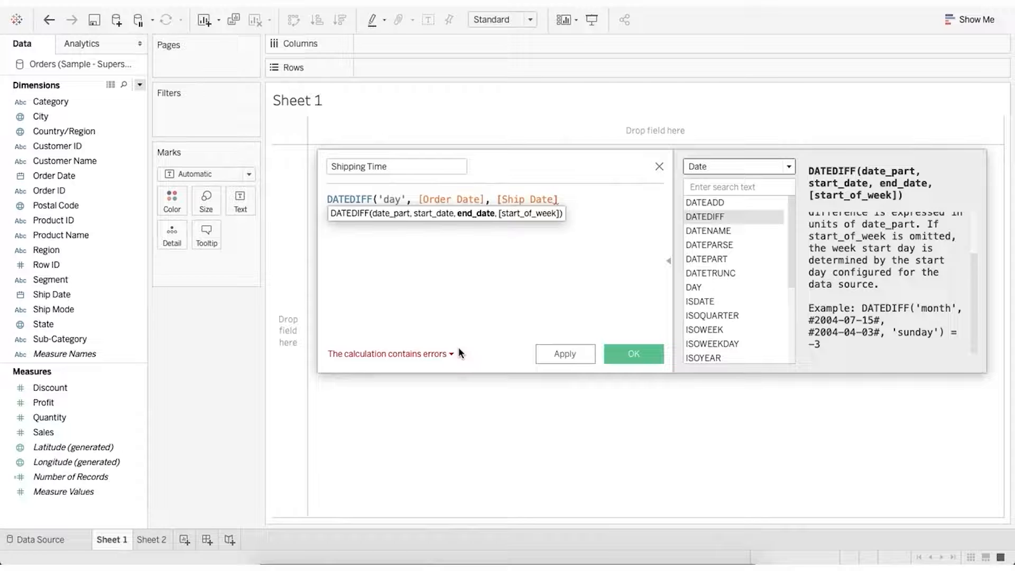
pyautogui.write(')')
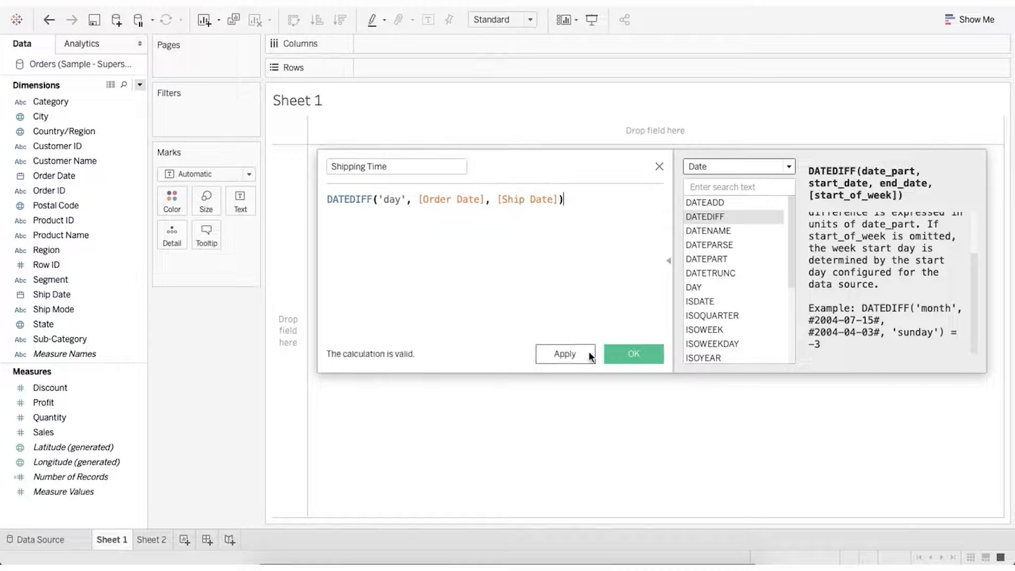
pyautogui.click(631, 358)
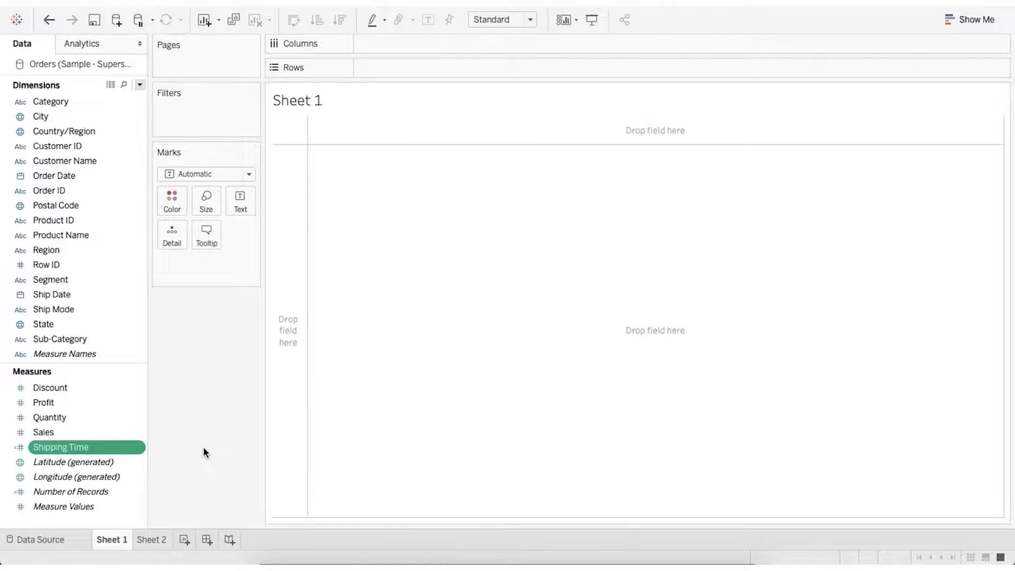
# Step: Build a symbol map from the State and Shipping Time fields using Show Me
pyautogui.keyDown('ctrl'); pyautogui.click(93, 402); pyautogui.keyUp('ctrl')
pyautogui.keyDown('ctrl'); pyautogui.click(63, 325); pyautogui.keyUp('ctrl')
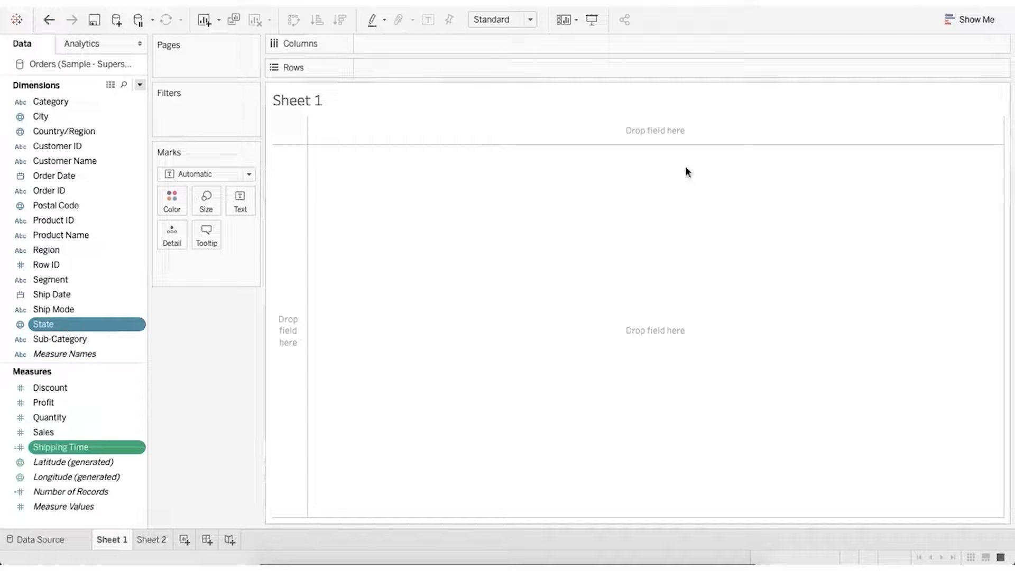
pyautogui.click(974, 20)
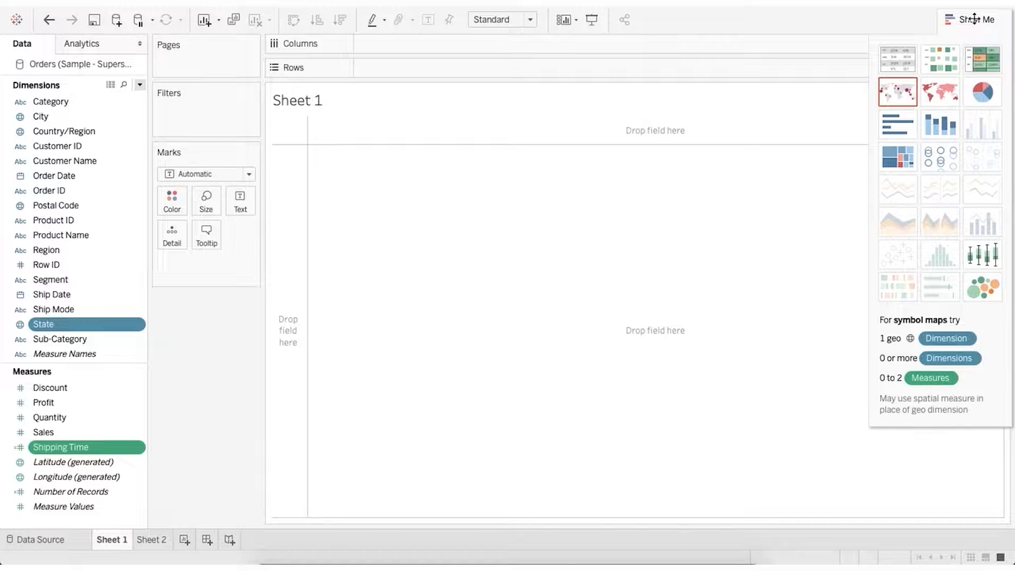
pyautogui.click(893, 93)
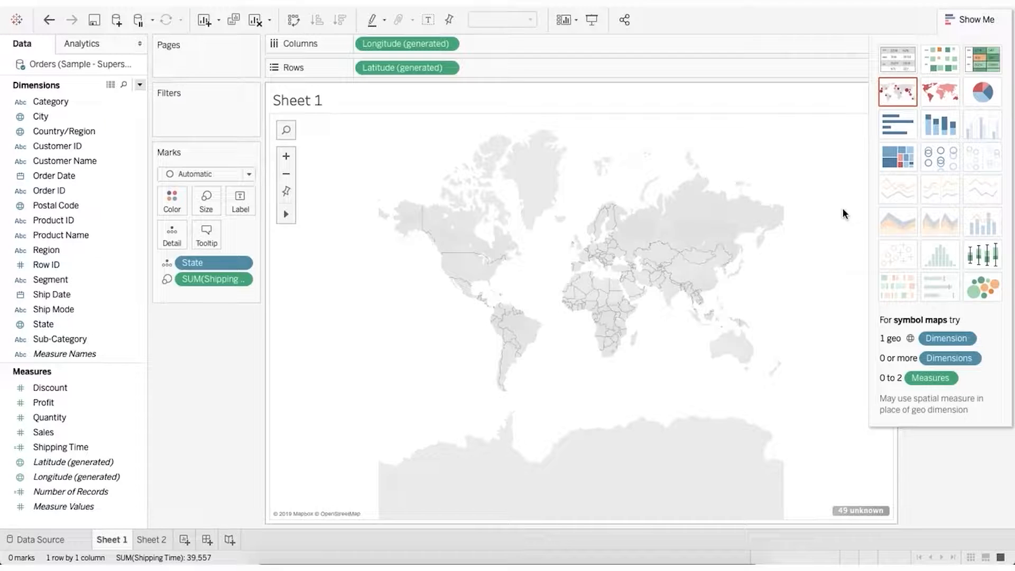
pyautogui.click(994, 21)
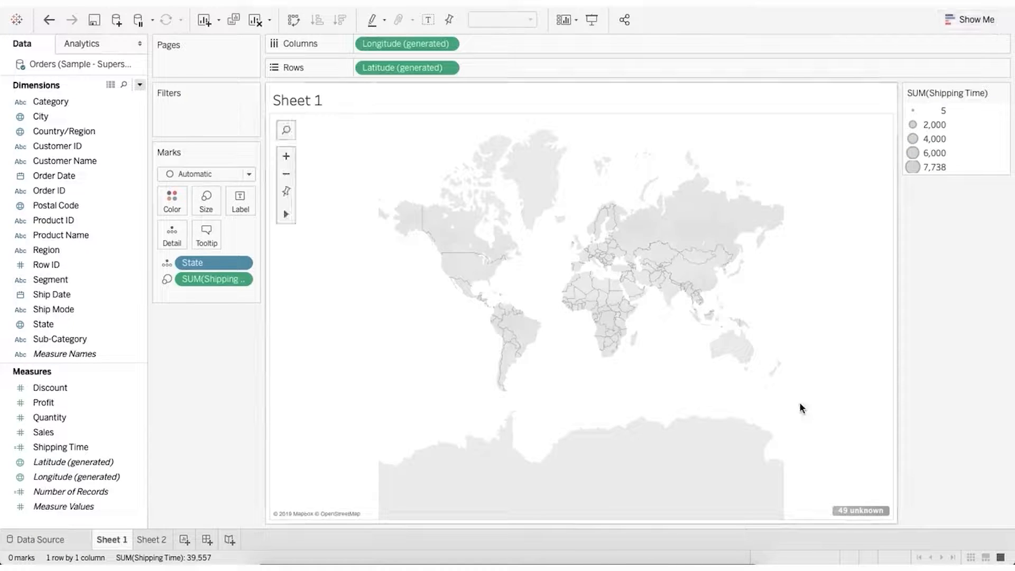
# Step: Correct the unknown state locations by taking the country from the Country/Region field
pyautogui.click(861, 511)
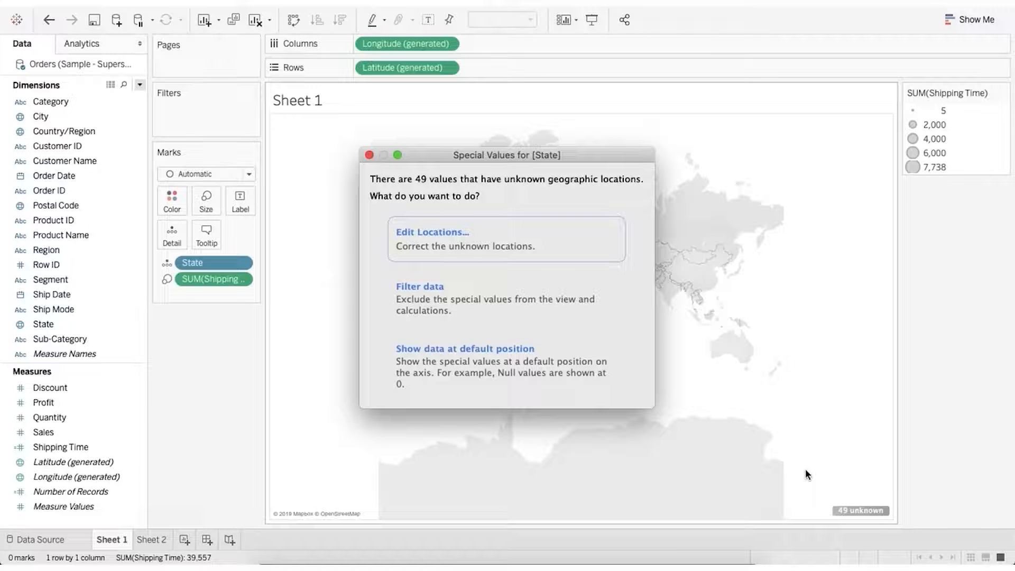
pyautogui.click(454, 239)
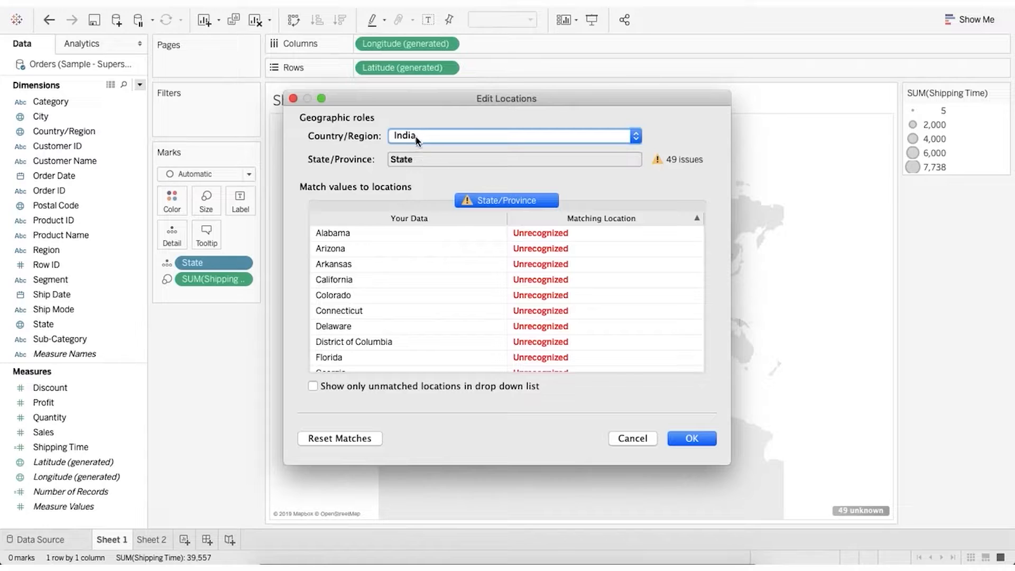
pyautogui.click(414, 136)
pyautogui.click(432, 204)
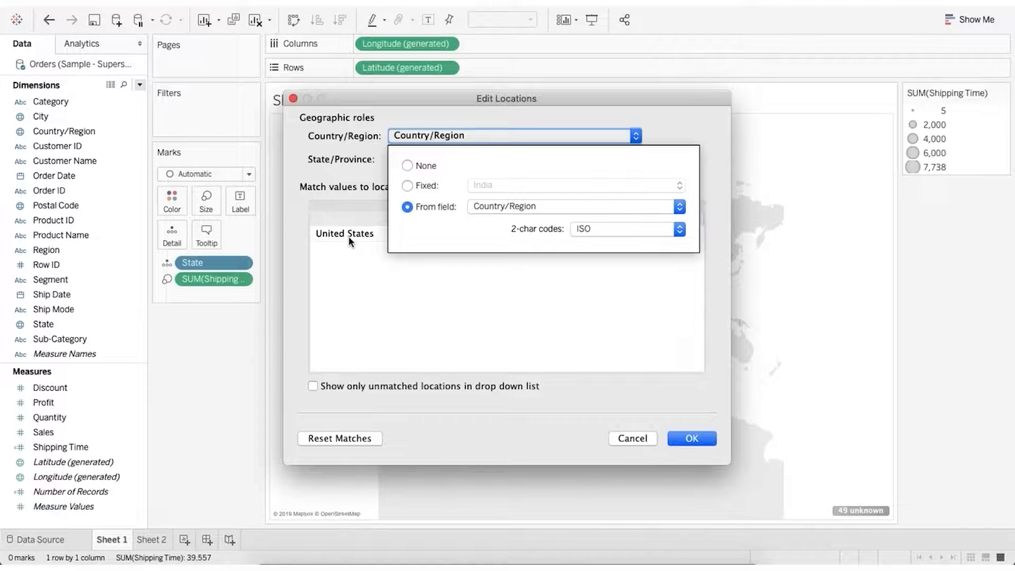
pyautogui.click(489, 302)
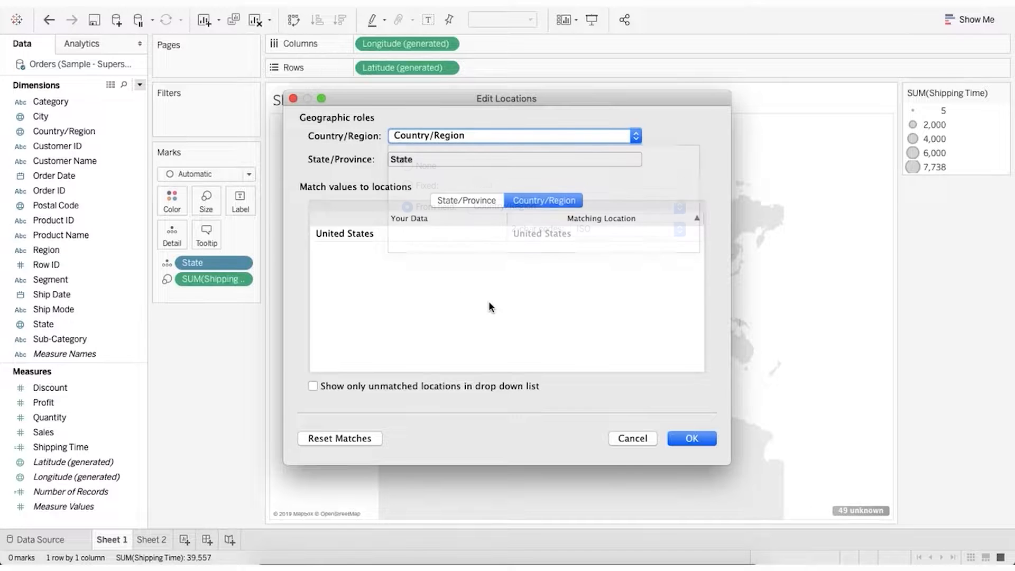
pyautogui.click(691, 438)
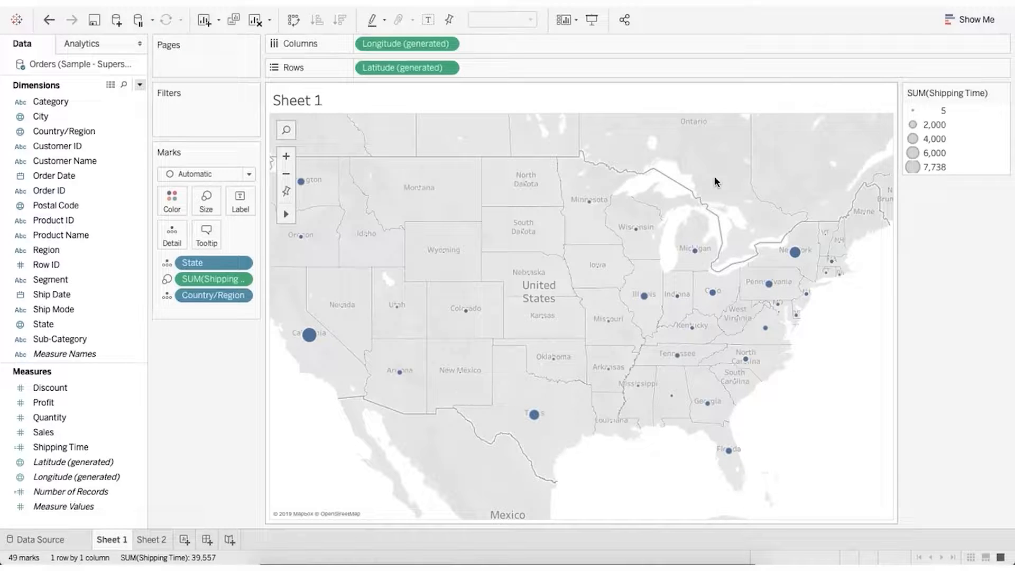
# Step: Change the mark type to Map and apply the filled map from Show Me to color the states by Shipping Time
pyautogui.click(249, 176)
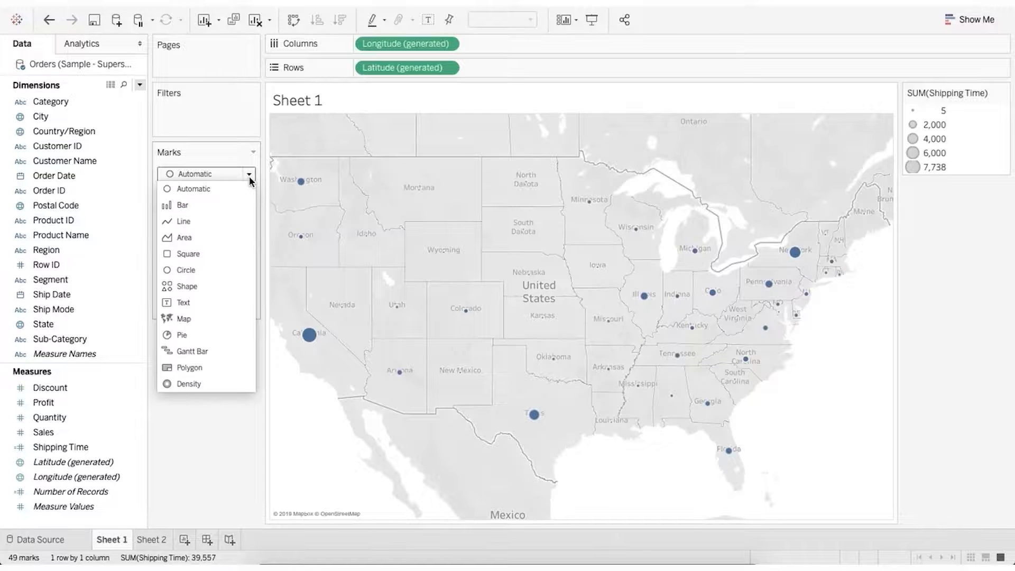
pyautogui.click(195, 317)
pyautogui.click(975, 21)
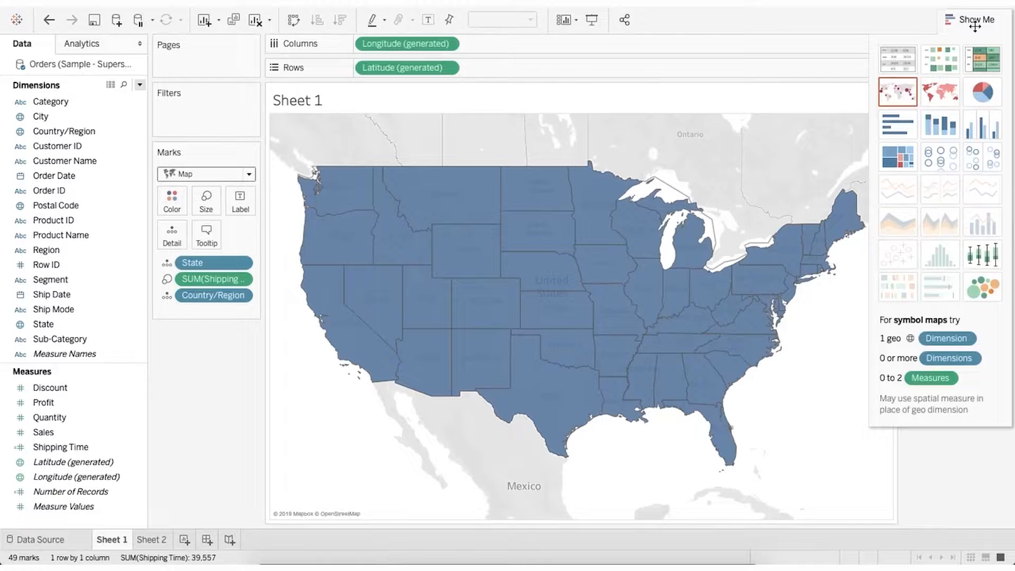
pyautogui.click(935, 95)
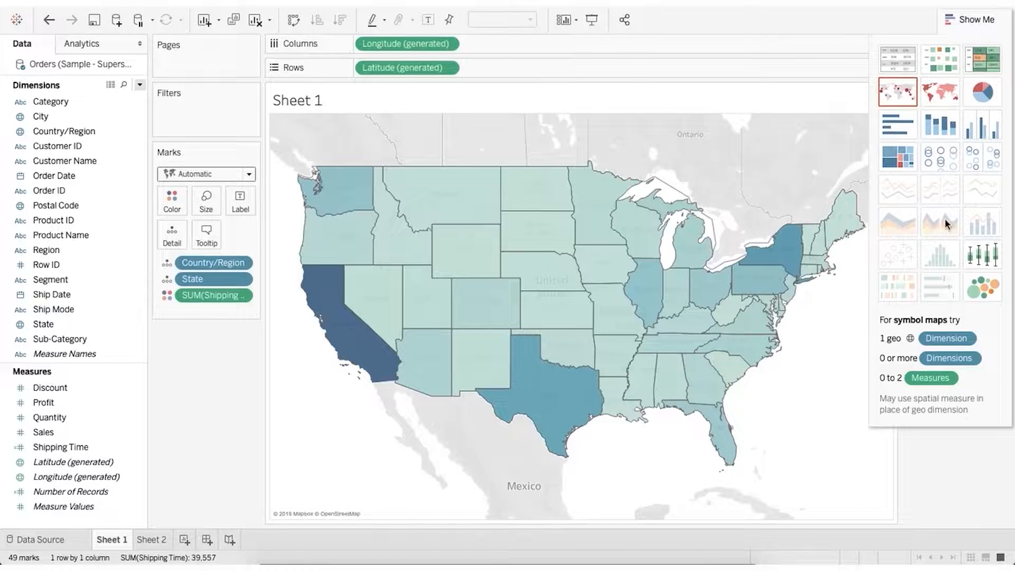
pyautogui.click(984, 19)
pyautogui.moveTo(704, 292)
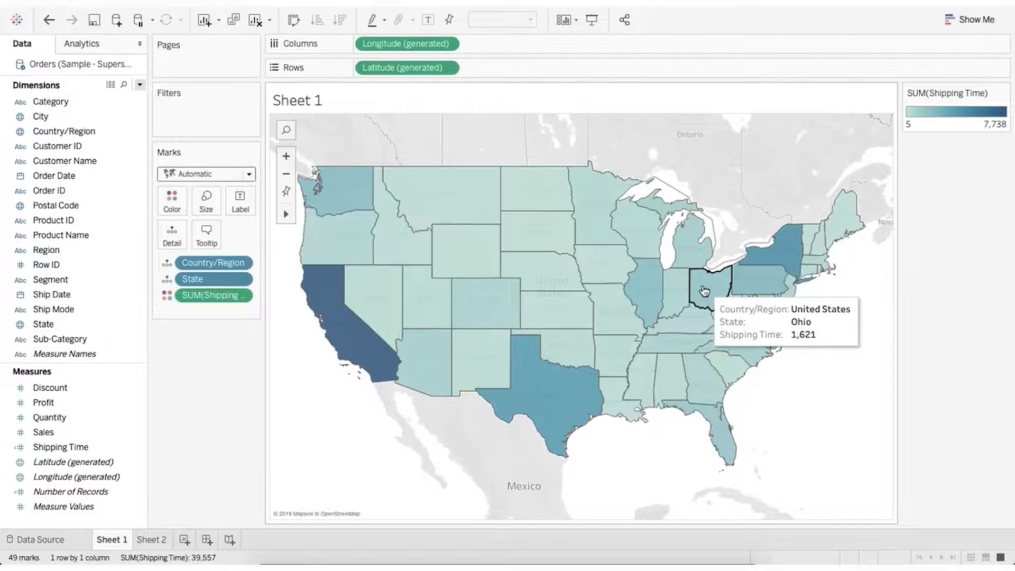
pyautogui.moveTo(648, 298)
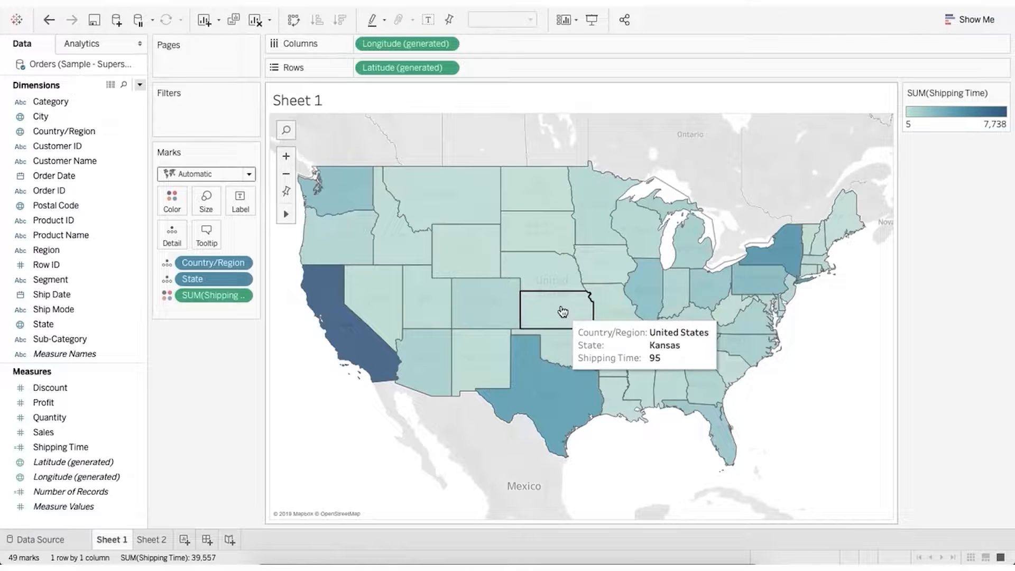
pyautogui.moveTo(550, 287)
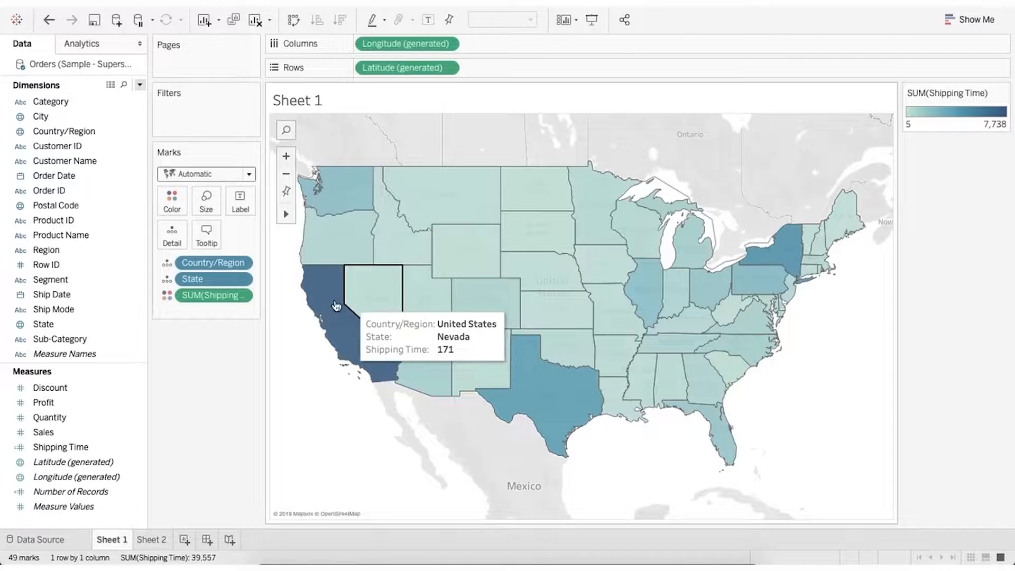
pyautogui.click(238, 300)
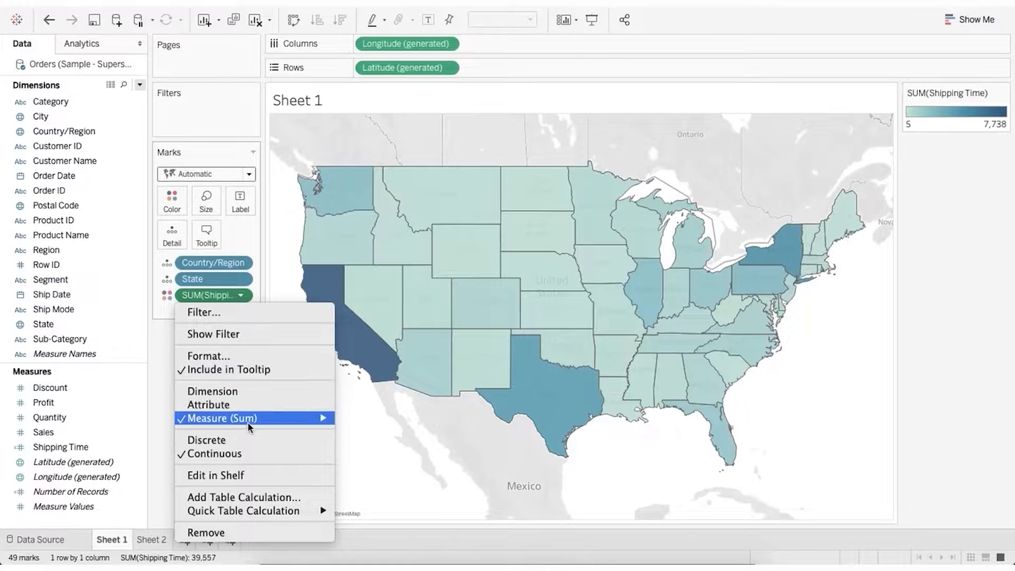
pyautogui.moveTo(247, 423)
pyautogui.click(364, 422)
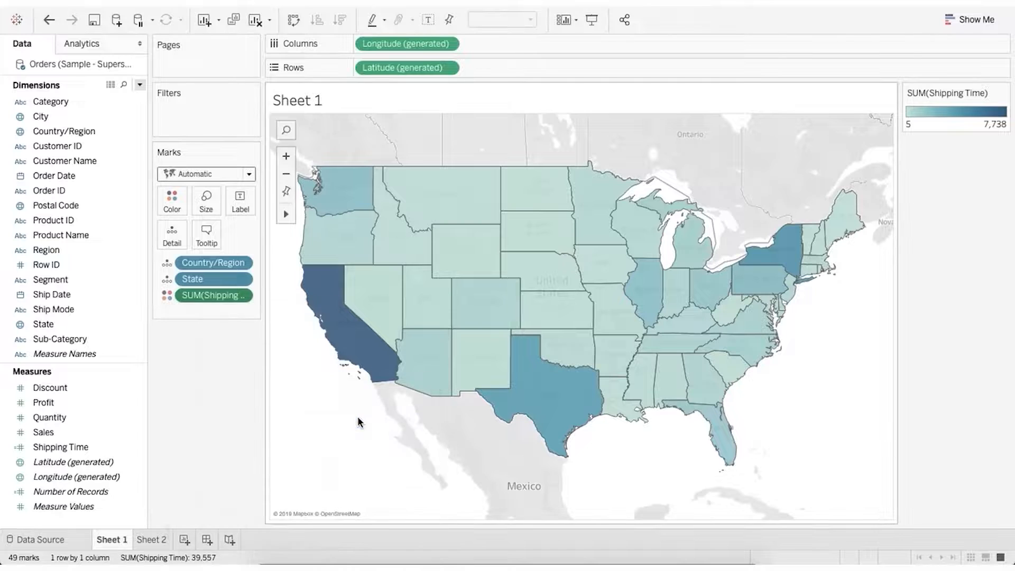
# Step: Set the aggregation of the Shipping Time color field on the map to Average
pyautogui.click(242, 295)
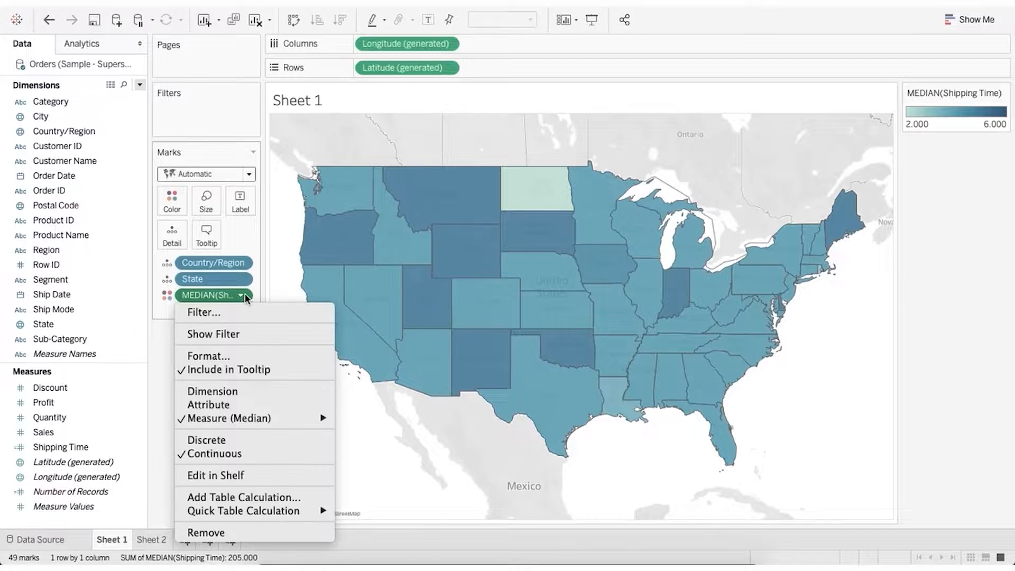
pyautogui.moveTo(274, 423)
pyautogui.click(364, 411)
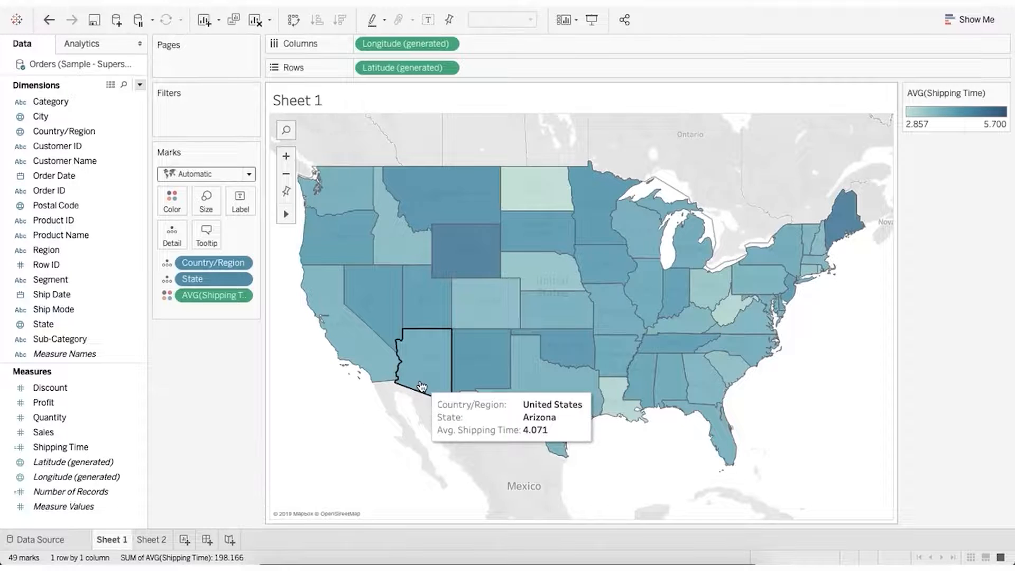
pyautogui.moveTo(462, 369)
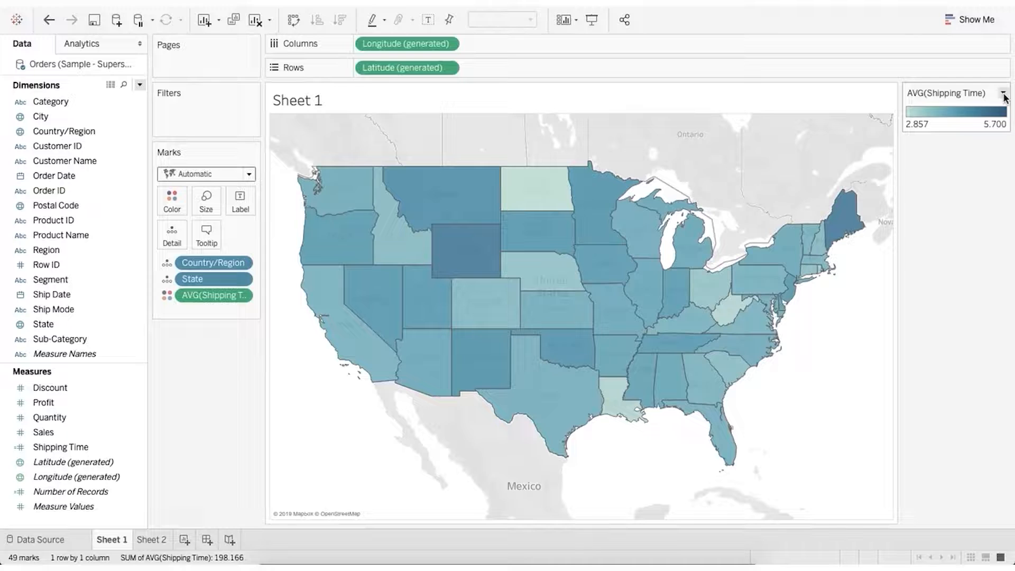
# Step: Apply the Red-Green Diverging palette to the average Shipping Time colors of the state map
pyautogui.click(1003, 94)
pyautogui.click(989, 107)
pyautogui.click(502, 206)
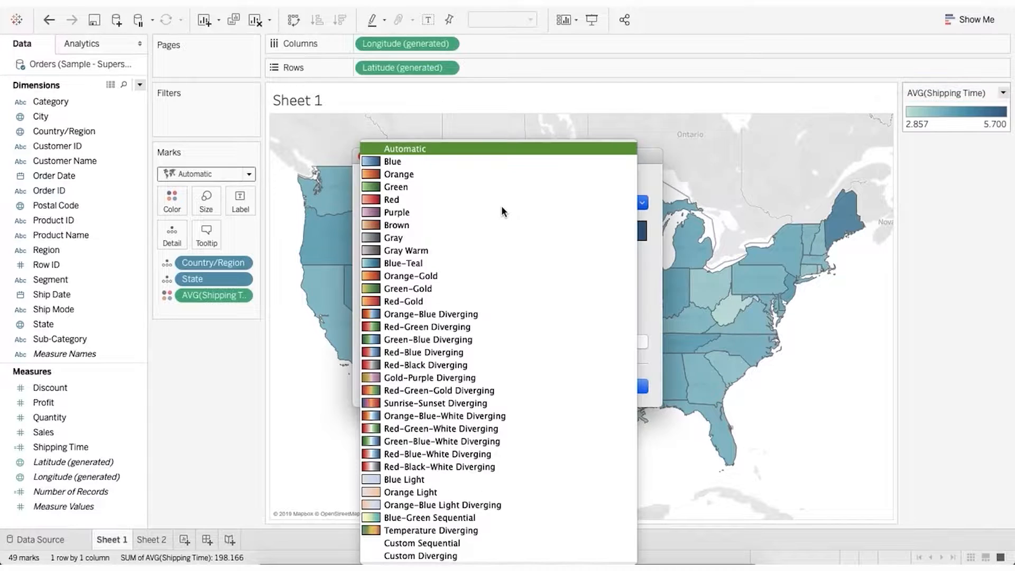
pyautogui.click(449, 326)
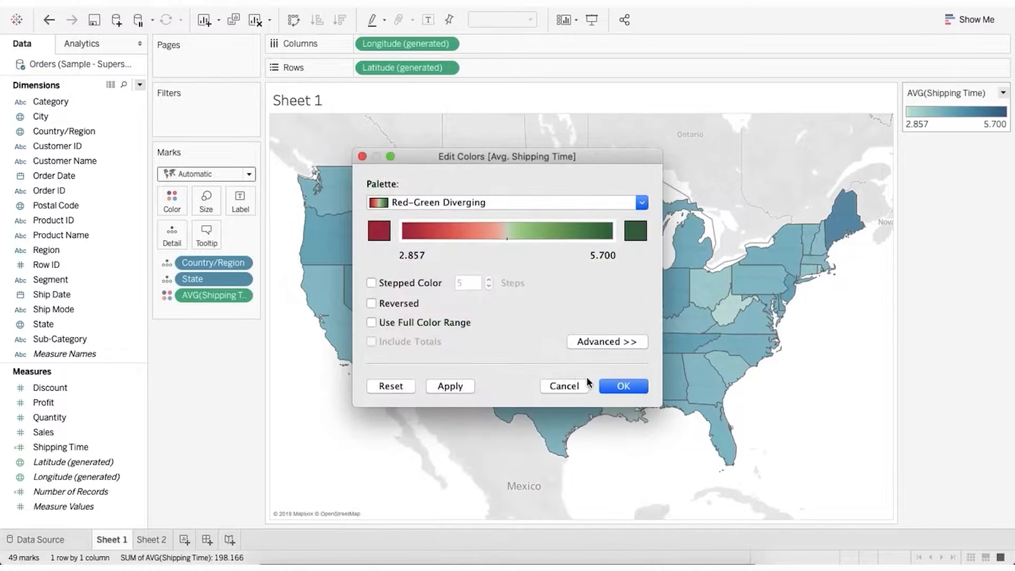
pyautogui.click(622, 387)
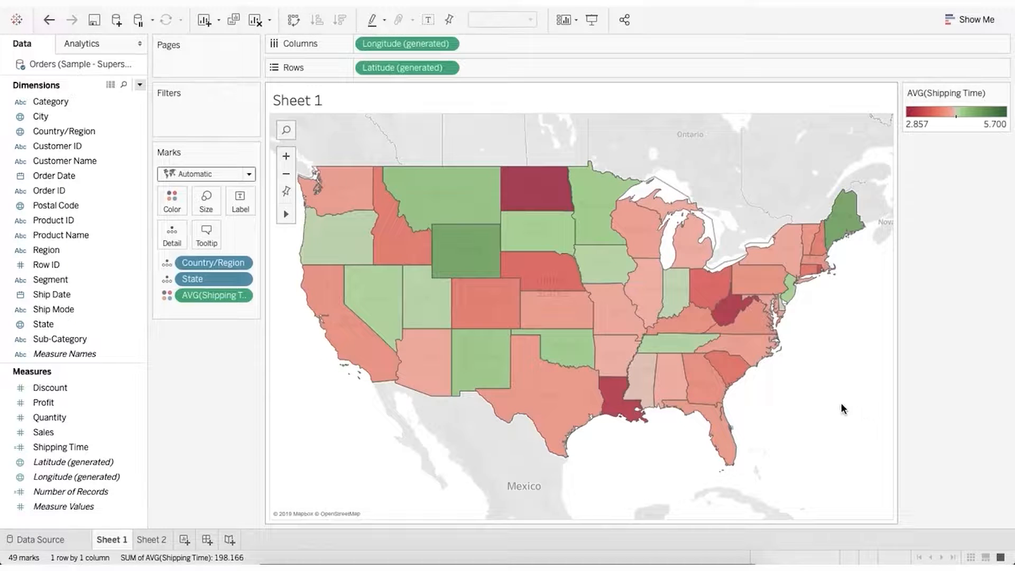
pyautogui.moveTo(742, 353)
pyautogui.moveTo(853, 214)
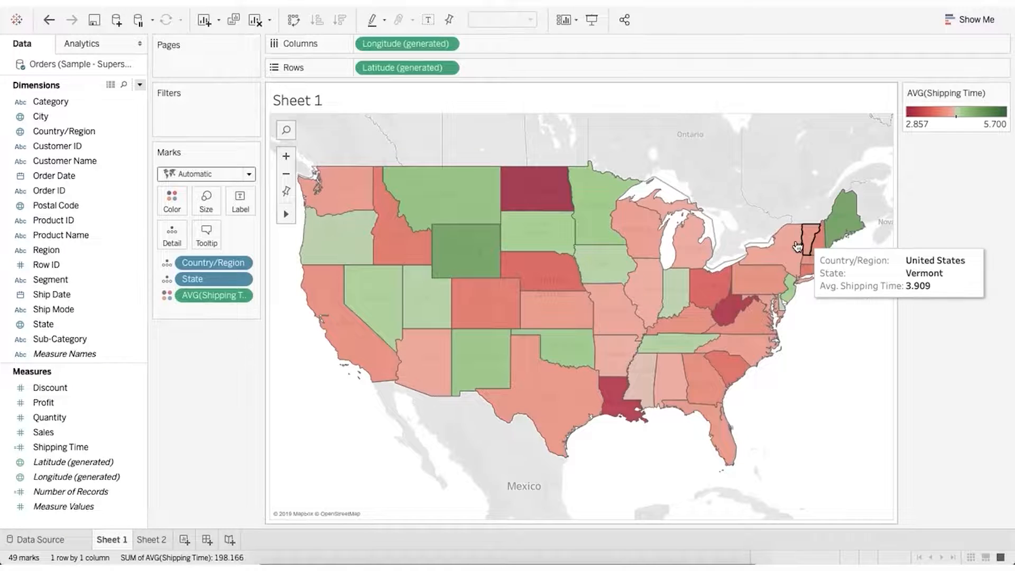
pyautogui.moveTo(788, 252)
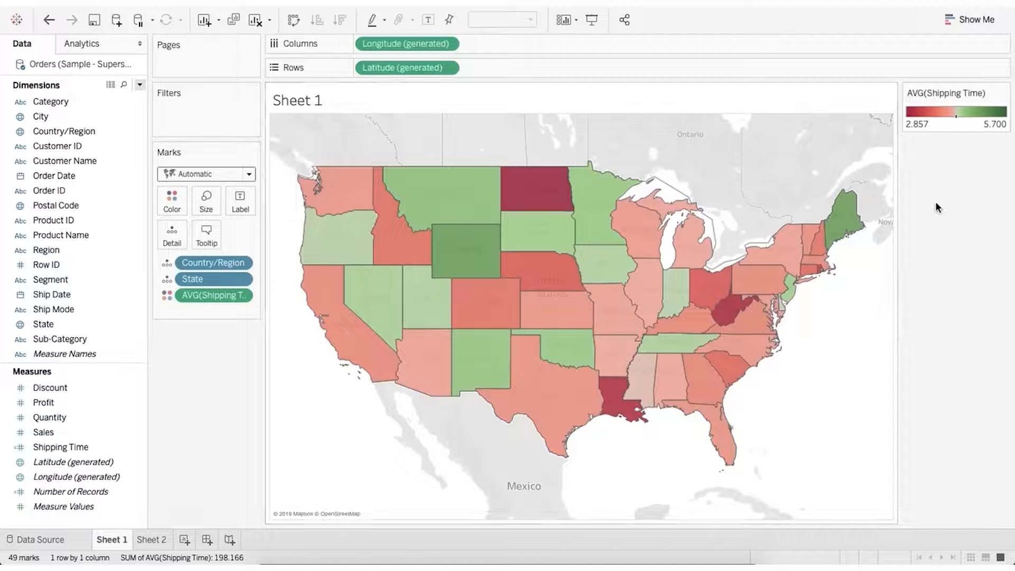
# Step: Reverse the Red-Green Diverging palette so that short average shipping times are green and long ones red
pyautogui.click(1003, 93)
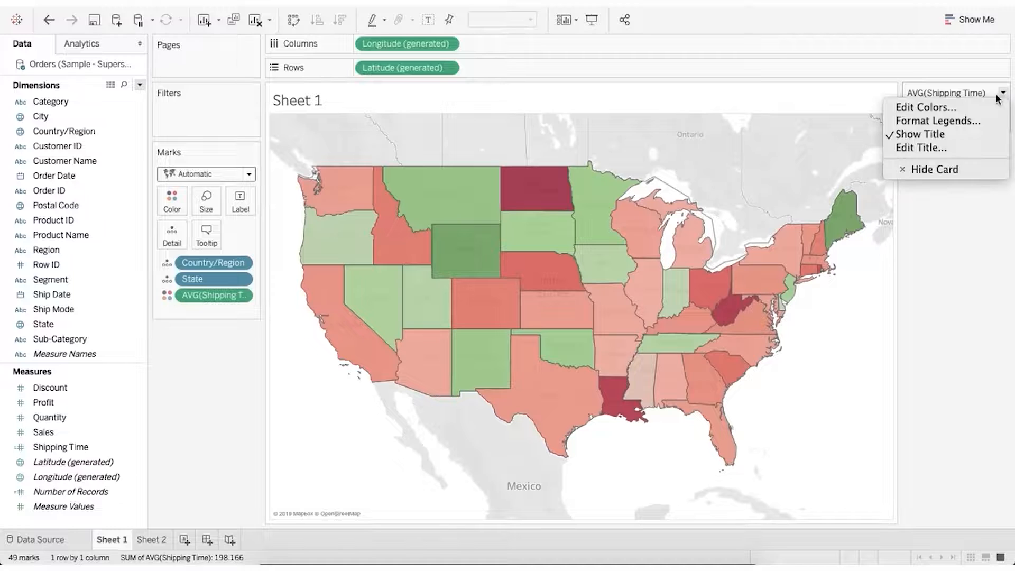
pyautogui.click(970, 106)
pyautogui.click(398, 304)
pyautogui.click(609, 387)
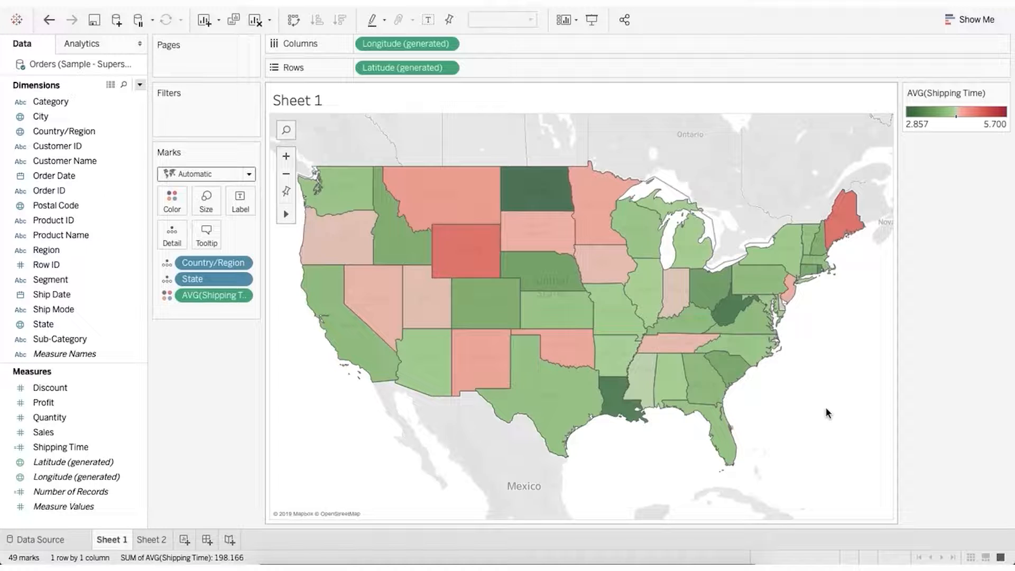
# Step: Set the center of the average Shipping Time color range to 3.5 in the advanced color options
pyautogui.click(1002, 93)
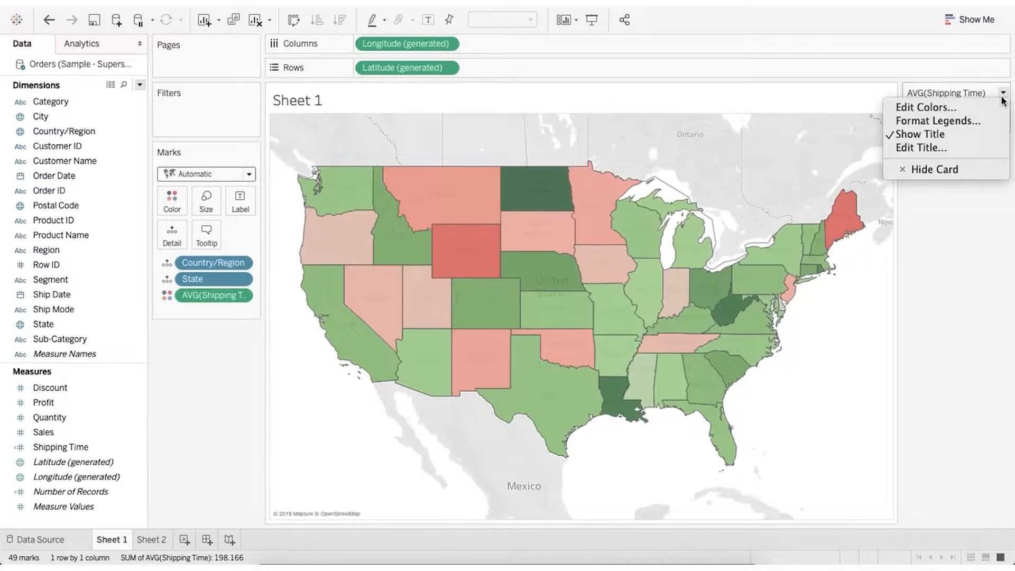
pyautogui.click(920, 106)
pyautogui.click(606, 342)
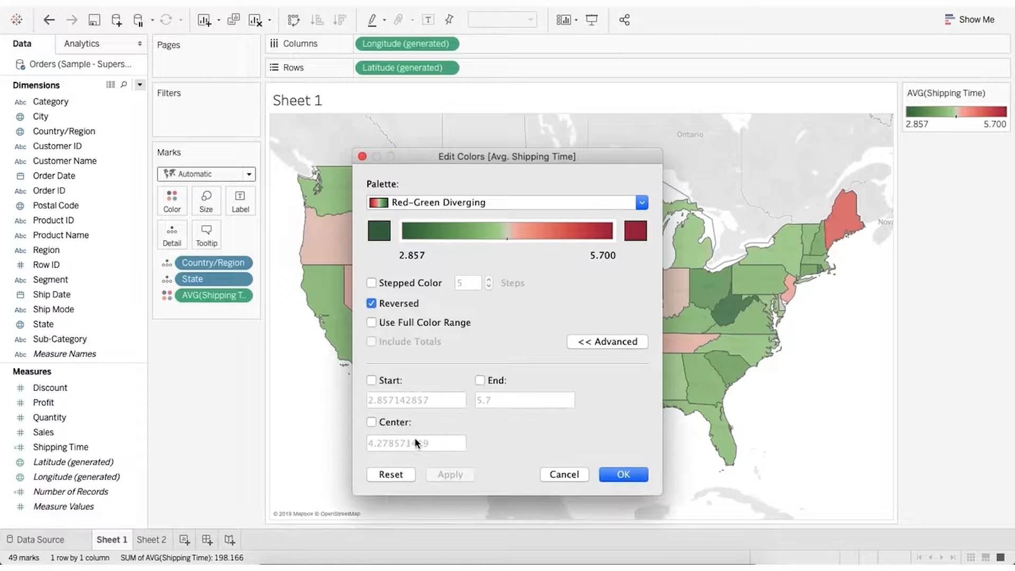
pyautogui.click(398, 423)
pyautogui.doubleClick(405, 443)
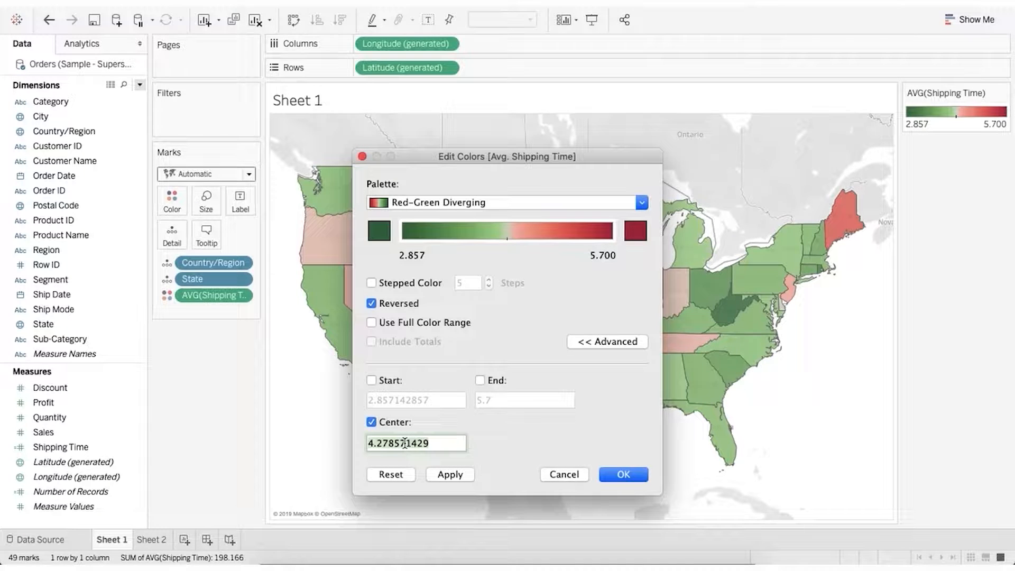
pyautogui.write('3.5')
pyautogui.click(624, 475)
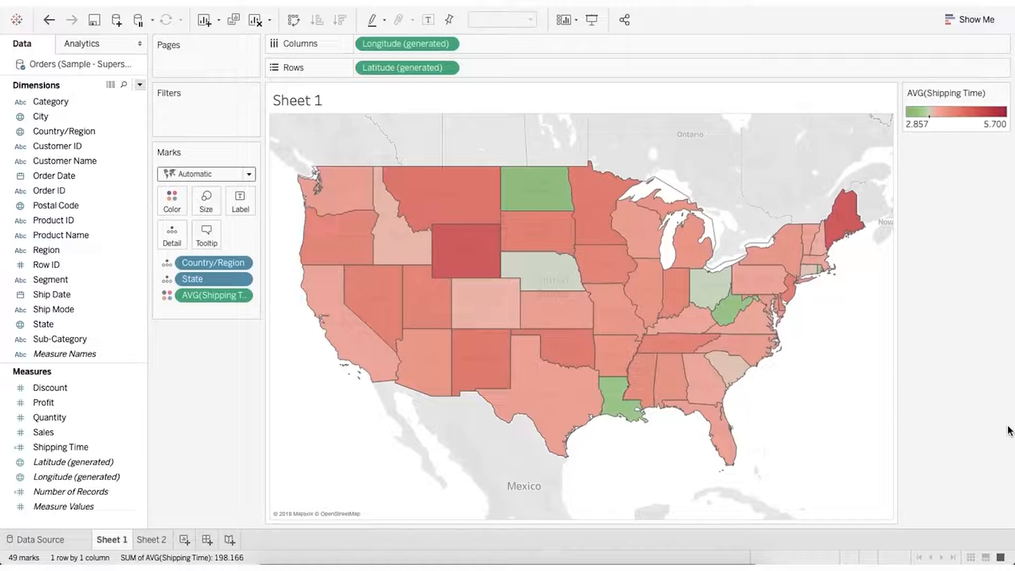
pyautogui.moveTo(694, 377)
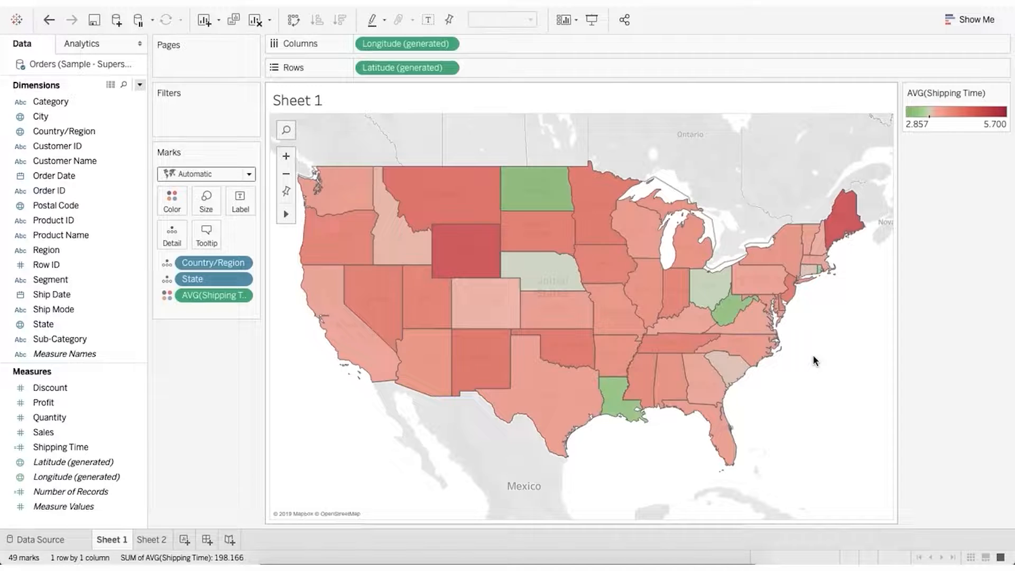
pyautogui.moveTo(607, 409)
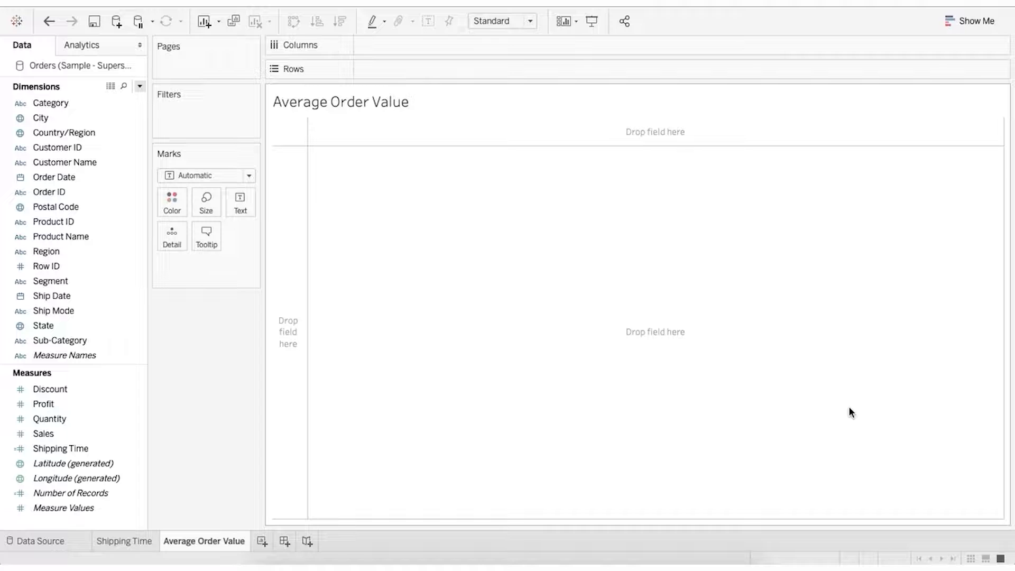
# Step: Create a calculated field named No. of Orders with the formula COUNTD([Order ID])
pyautogui.click(141, 88)
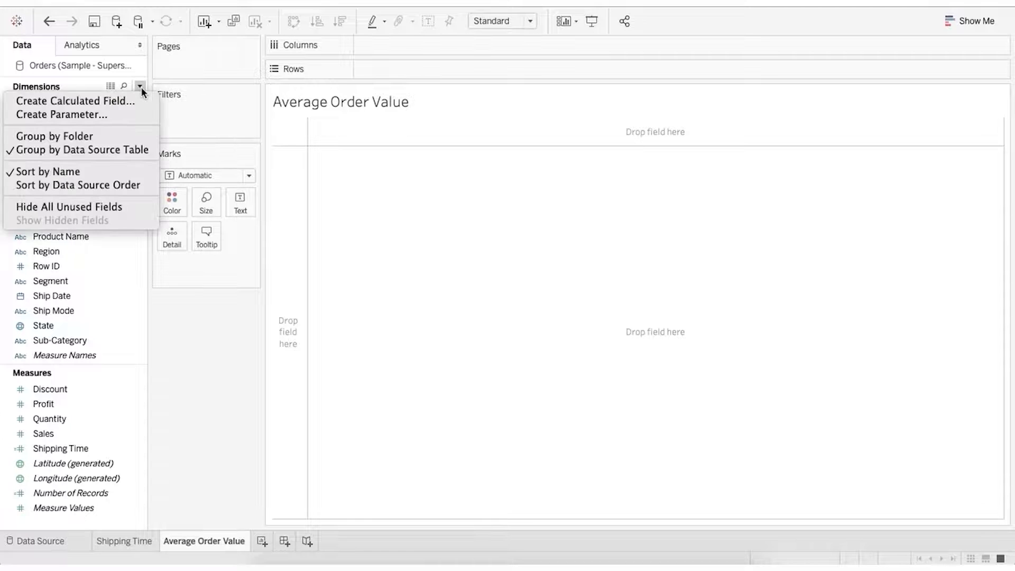
pyautogui.click(140, 103)
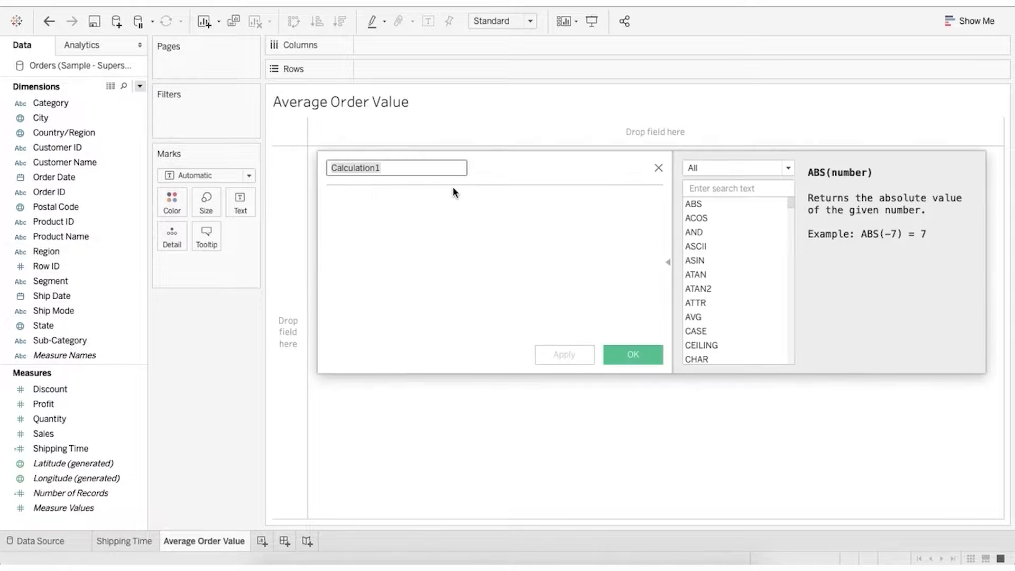
pyautogui.write('No. ')
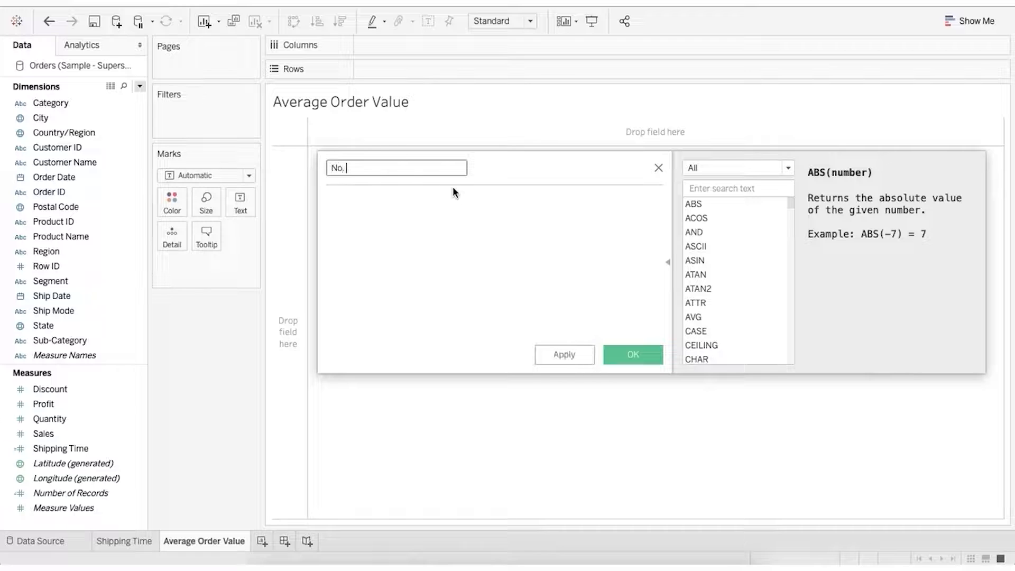
pyautogui.write('of Orders')
pyautogui.press('Tab')
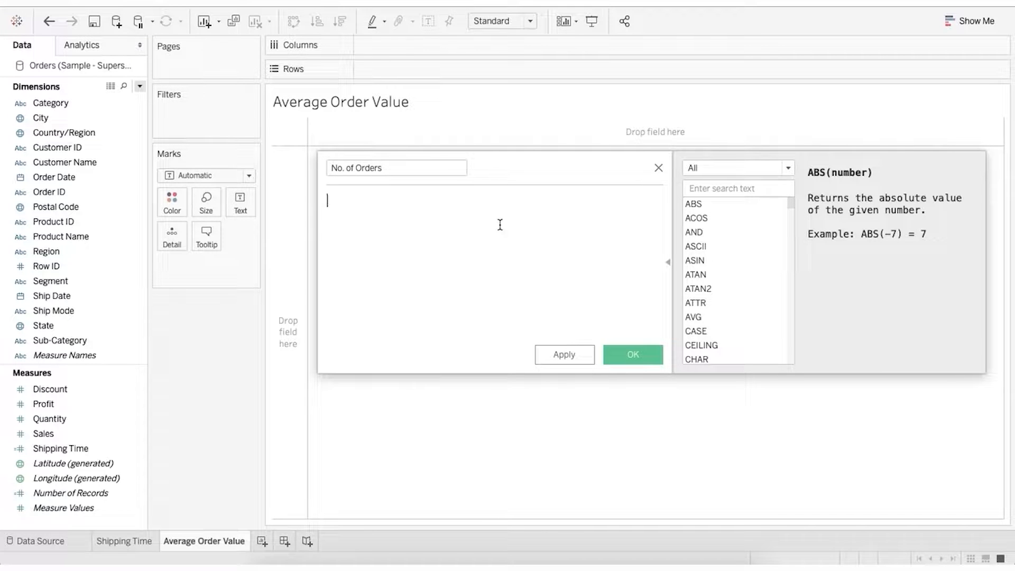
pyautogui.write('COUNT')
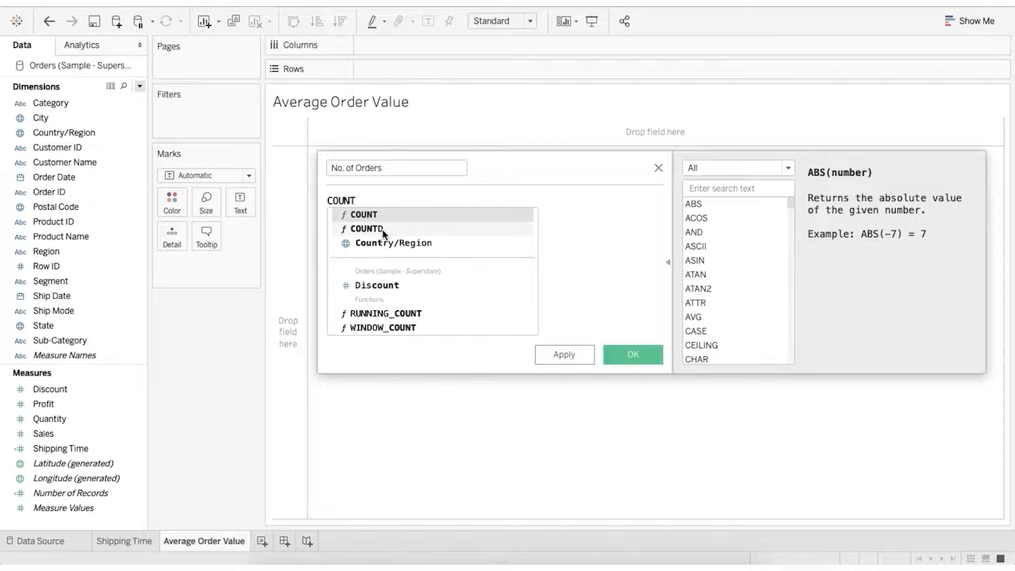
pyautogui.click(383, 230)
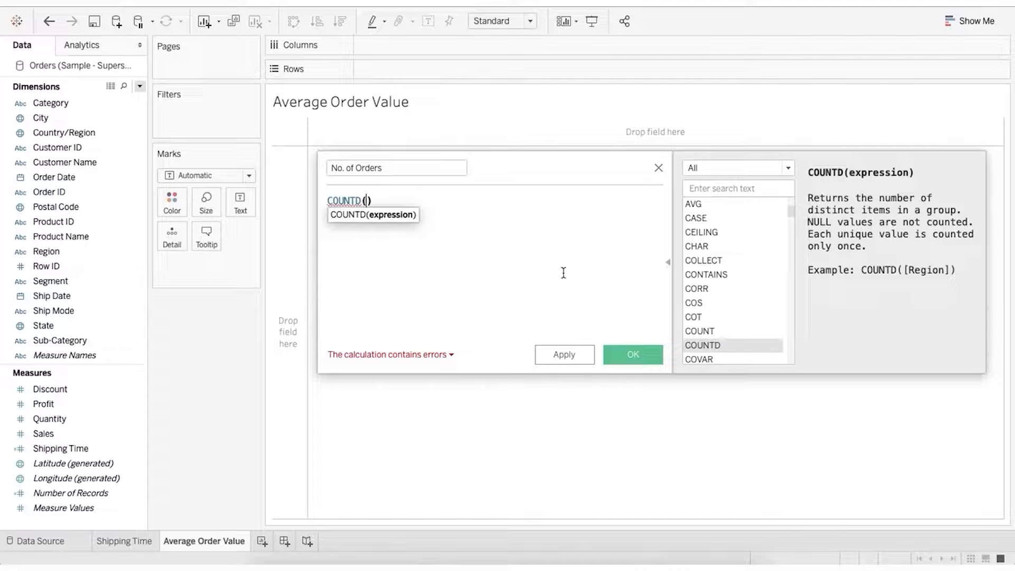
pyautogui.moveTo(73, 190); pyautogui.dragTo(367, 204)
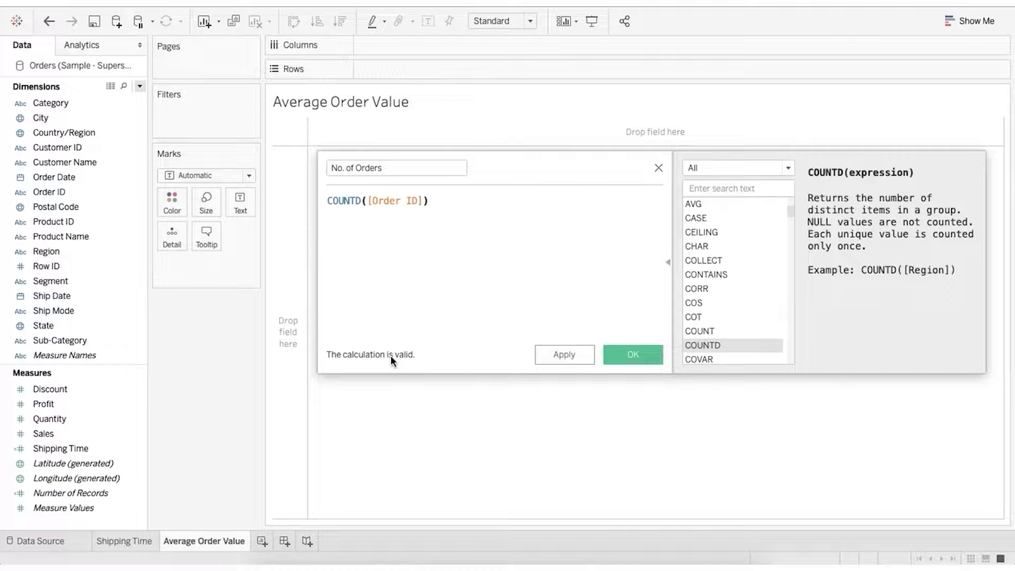
pyautogui.click(633, 358)
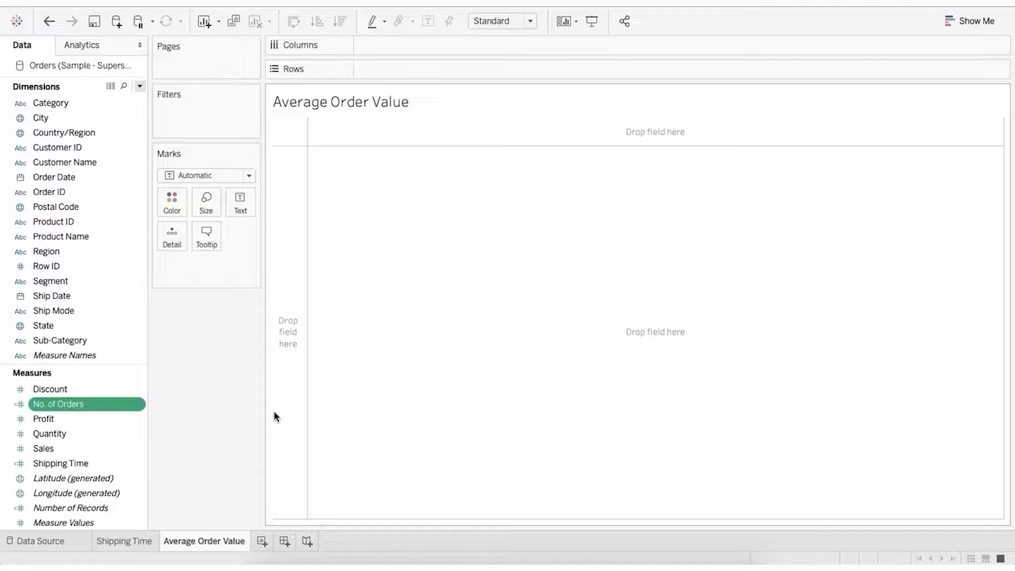
# Step: Create a calculated field named Avg. Order Value with the formula SUM([Sales])/[No. of Orders]
pyautogui.click(140, 86)
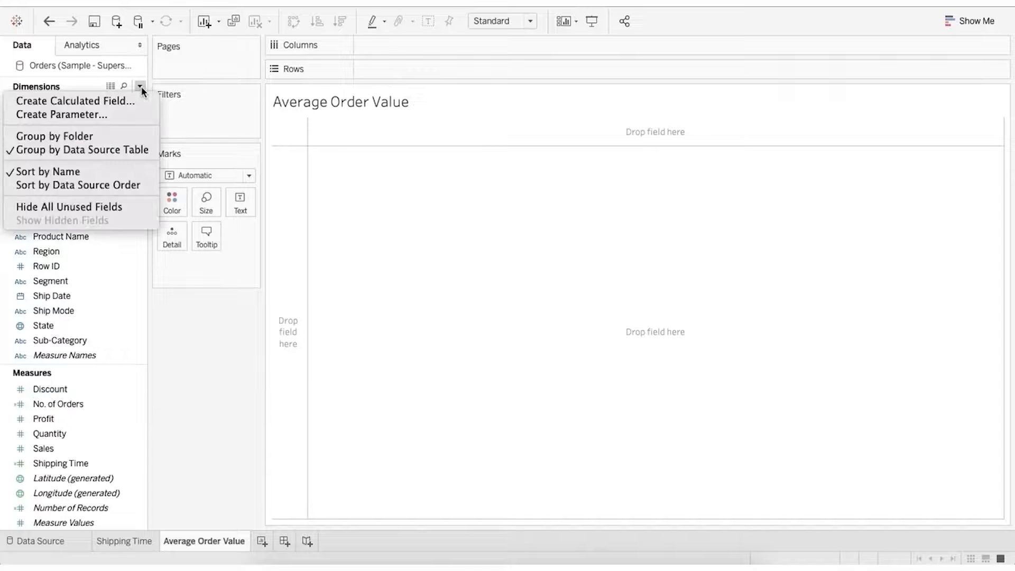
pyautogui.click(125, 100)
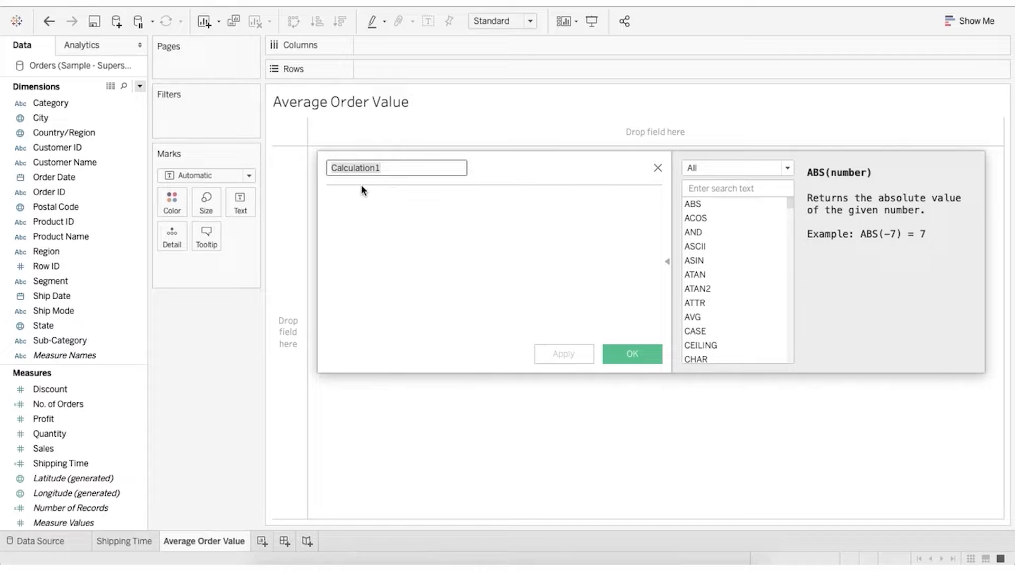
pyautogui.write('Ave')
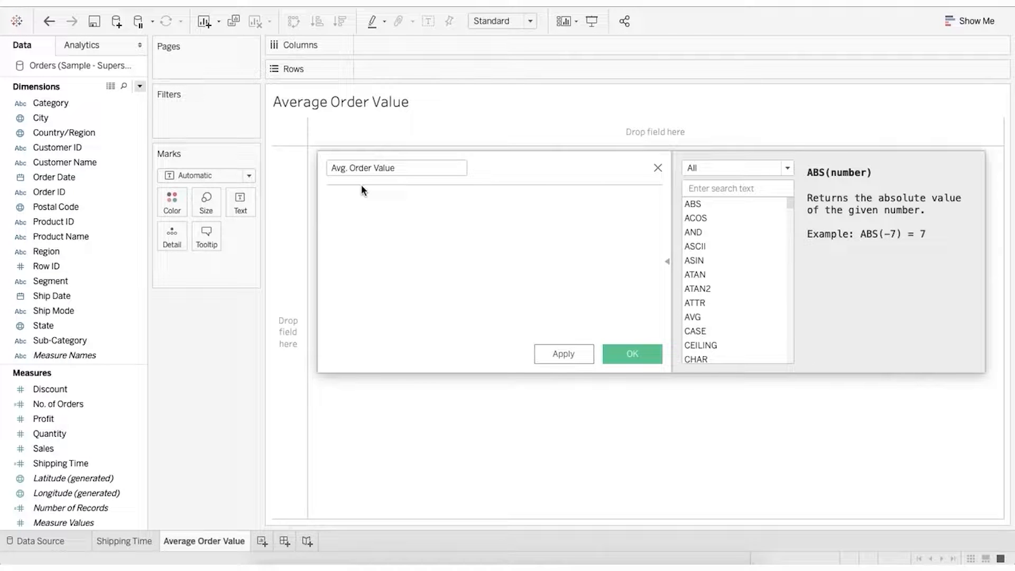
pyautogui.write('SUM(')
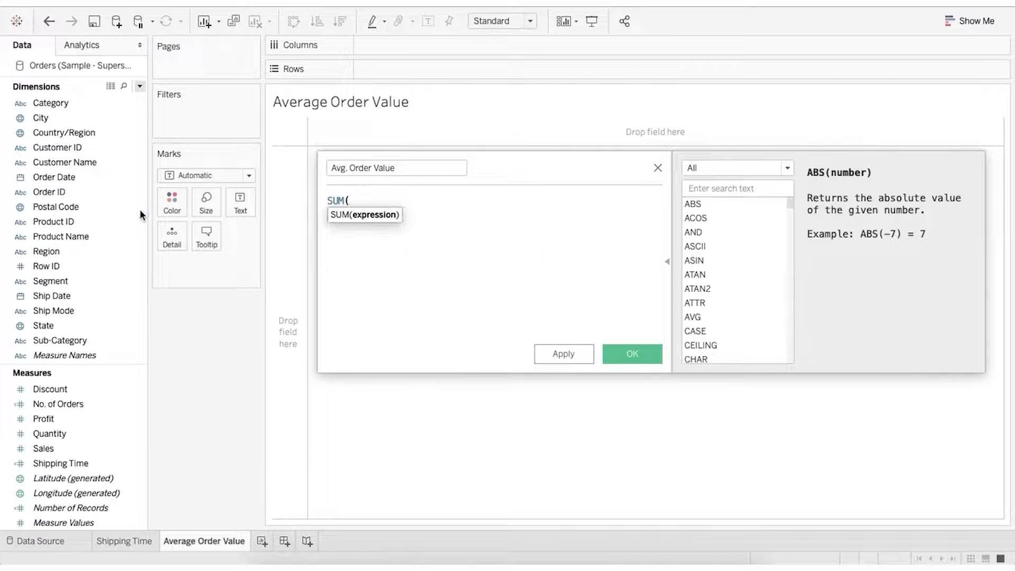
pyautogui.moveTo(53, 448); pyautogui.dragTo(398, 275)
pyautogui.write(')/')
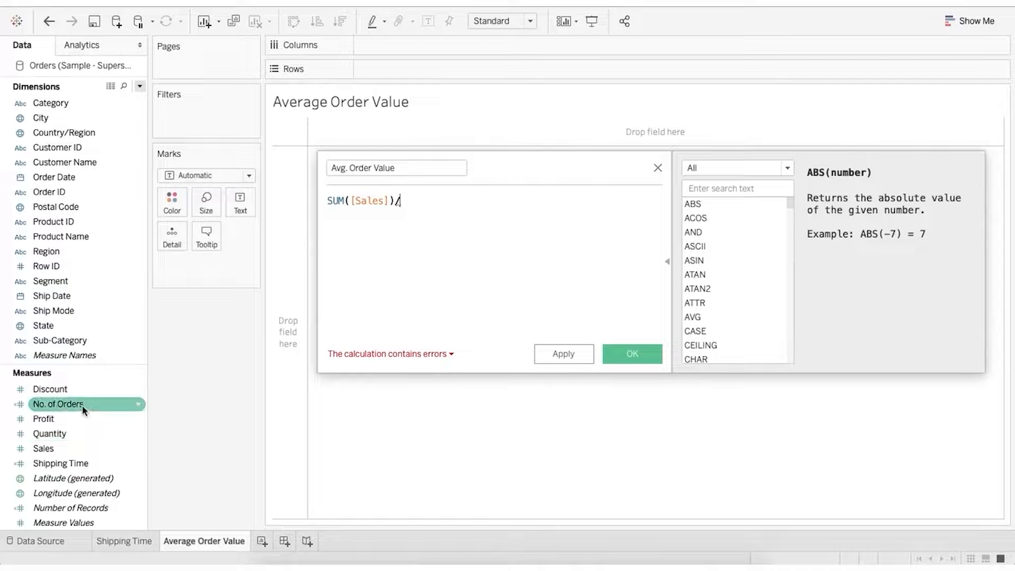
pyautogui.moveTo(91, 404); pyautogui.dragTo(488, 278)
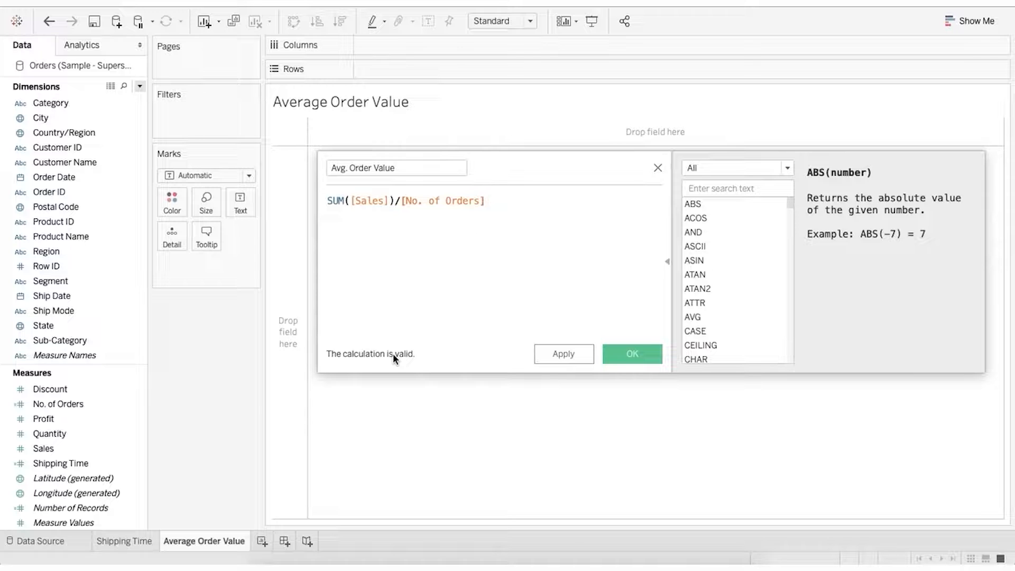
pyautogui.click(624, 356)
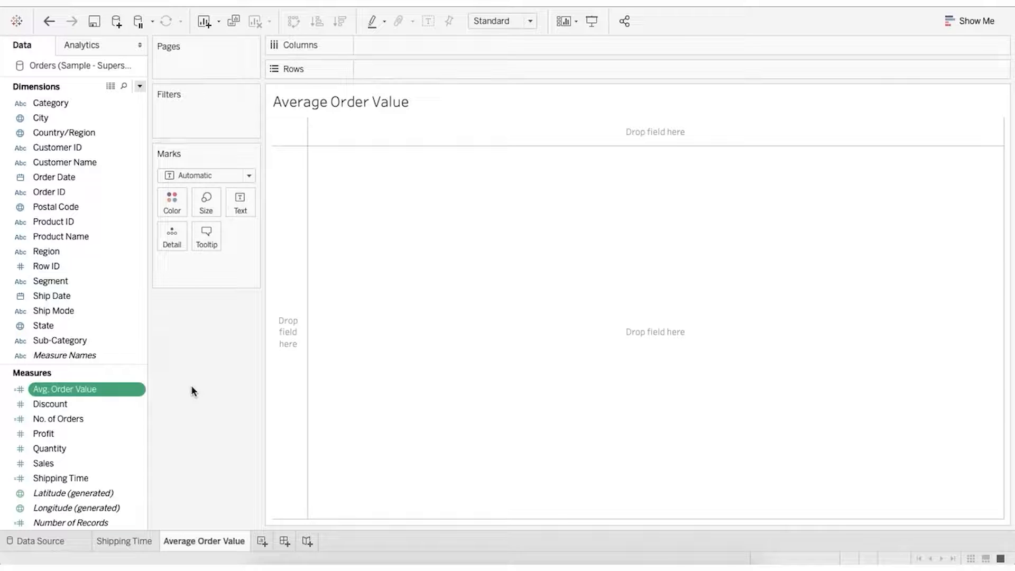
# Step: Place Measure Names on Rows and filter it to only Avg. Order Value, No. of Orders and Sales
pyautogui.click(97, 356)
pyautogui.moveTo(96, 356); pyautogui.dragTo(389, 69)
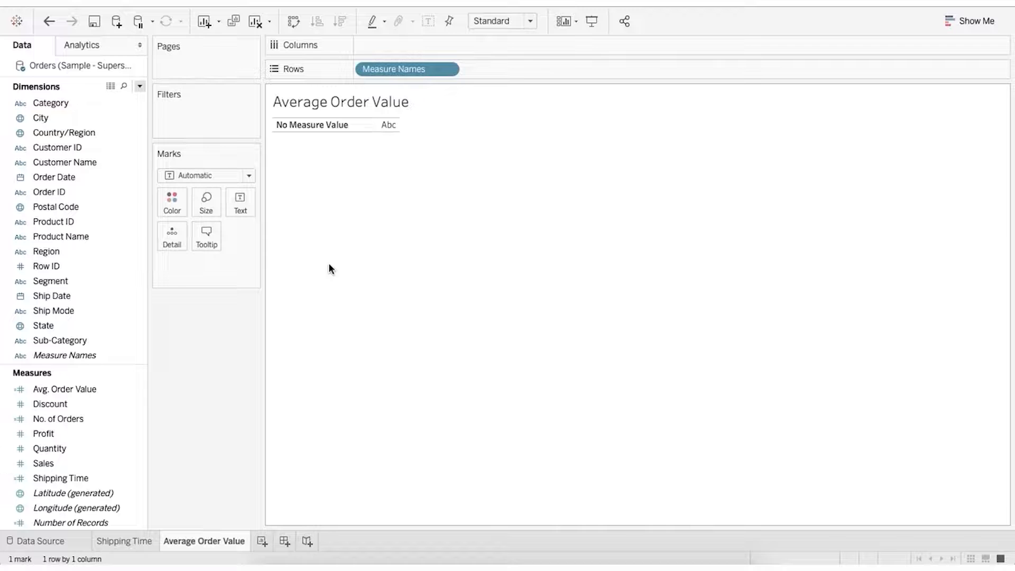
pyautogui.click(85, 356)
pyautogui.moveTo(83, 356); pyautogui.dragTo(215, 107)
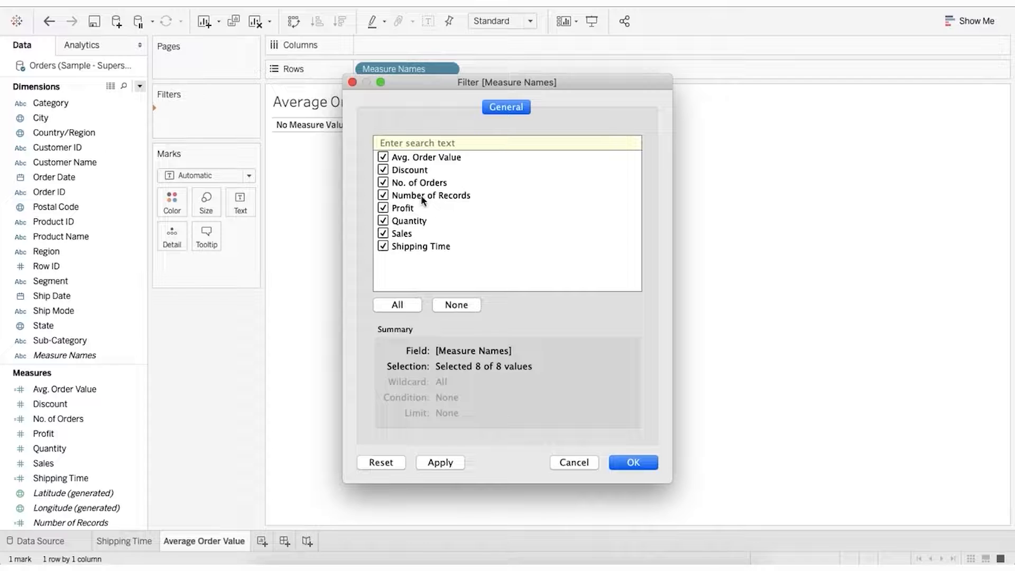
pyautogui.click(383, 170)
pyautogui.click(383, 195)
pyautogui.click(383, 208)
pyautogui.click(383, 221)
pyautogui.click(383, 247)
pyautogui.click(632, 463)
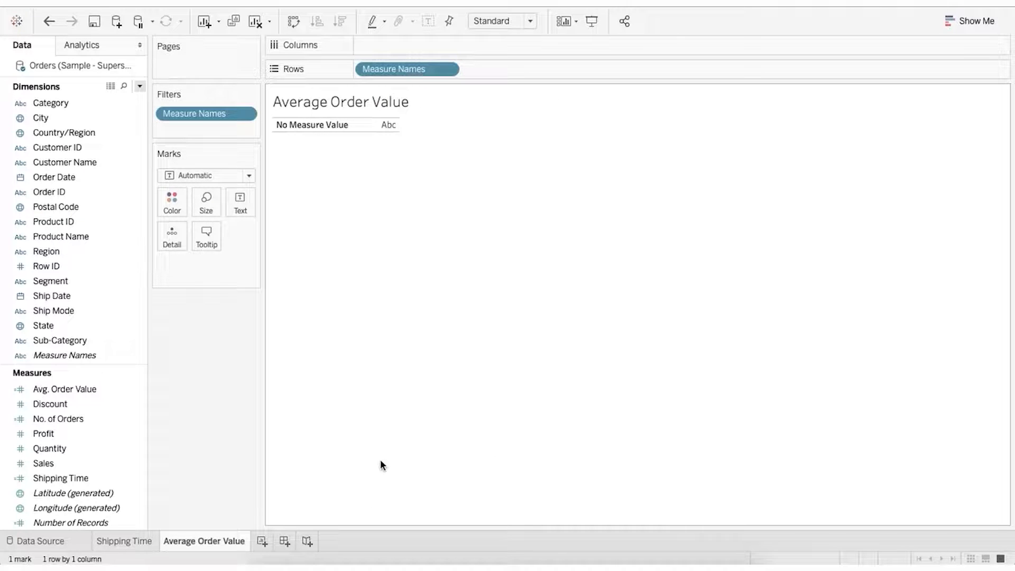
# Step: Show Measure Values as the text marks of the Average Order Value sheet
pyautogui.scroll(-2, 80, 494)
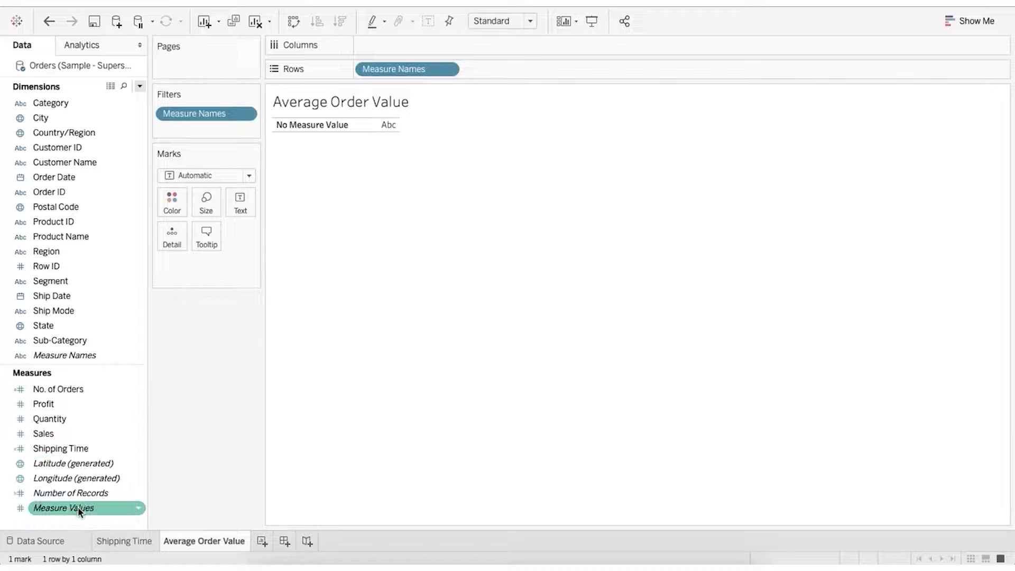
pyautogui.moveTo(80, 511); pyautogui.dragTo(245, 210)
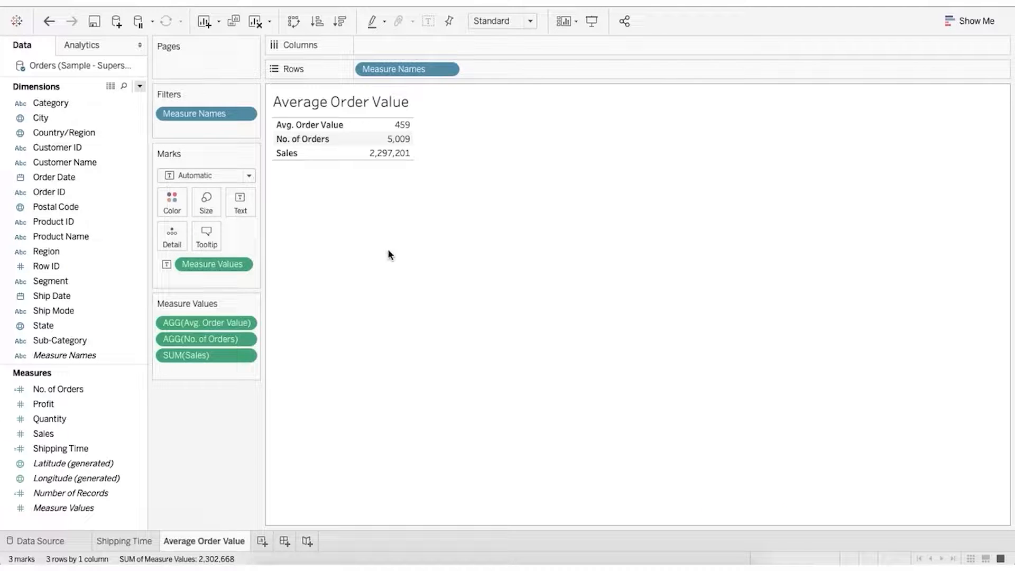
pyautogui.moveTo(407, 146)
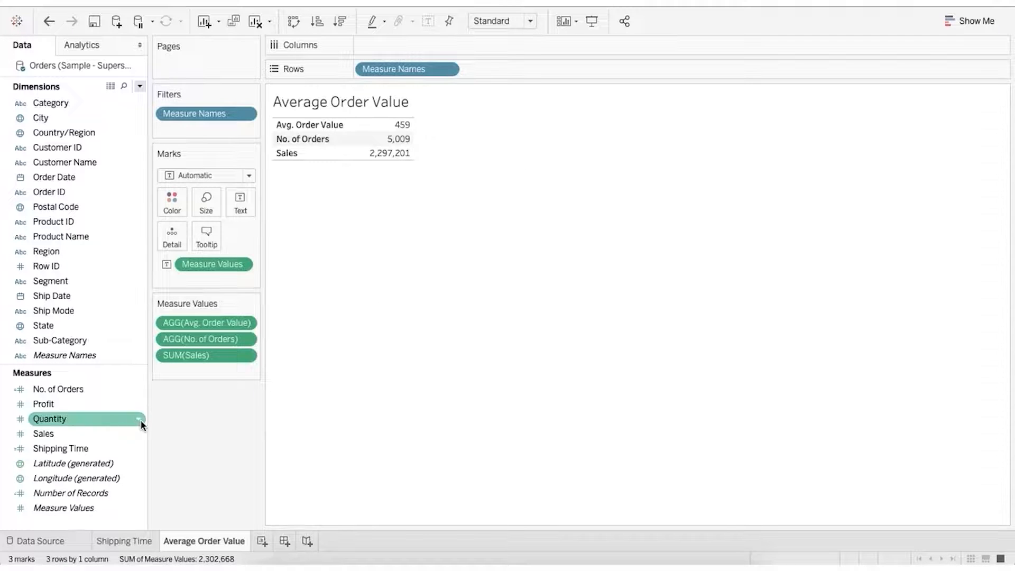
# Step: Set the default number format of Avg. Order Value to Currency (Custom) with the prefix $
pyautogui.rightClick(70, 393)
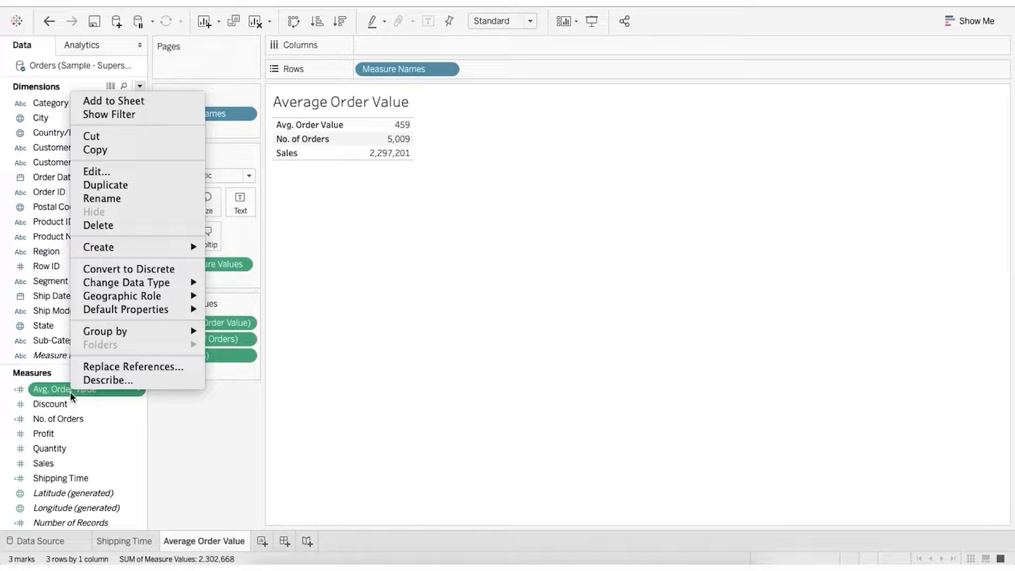
pyautogui.moveTo(141, 311)
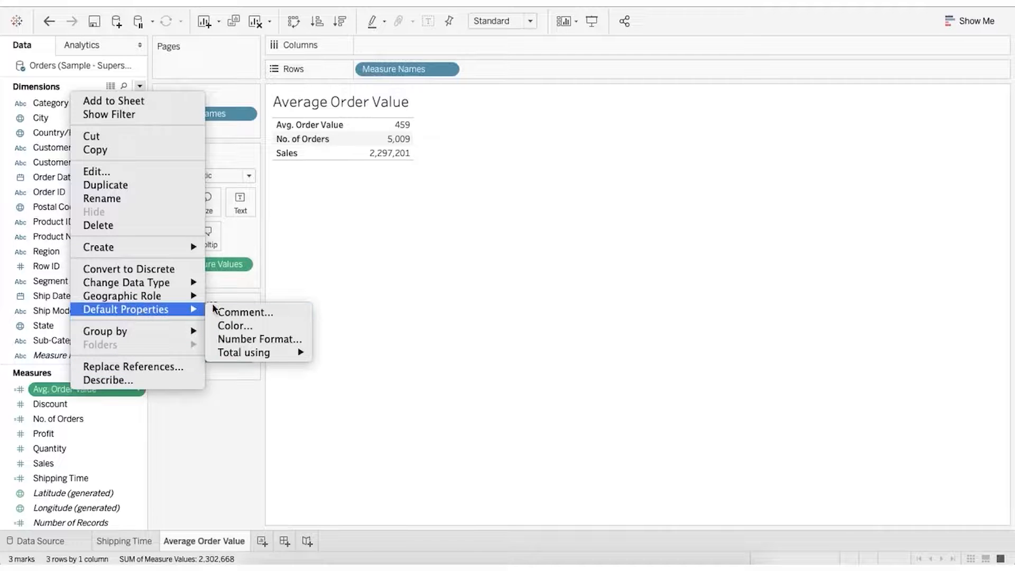
pyautogui.click(244, 340)
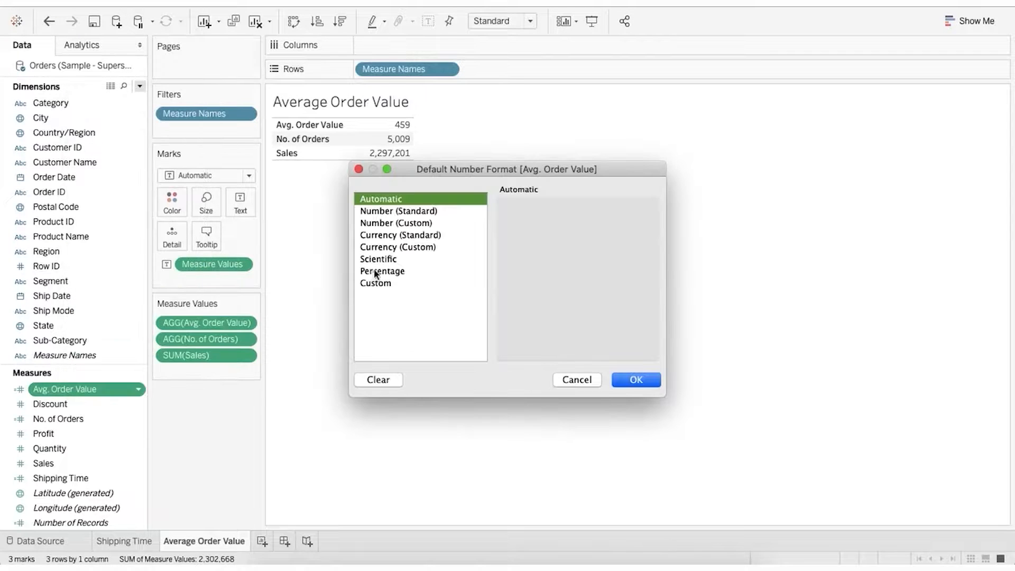
pyautogui.click(398, 246)
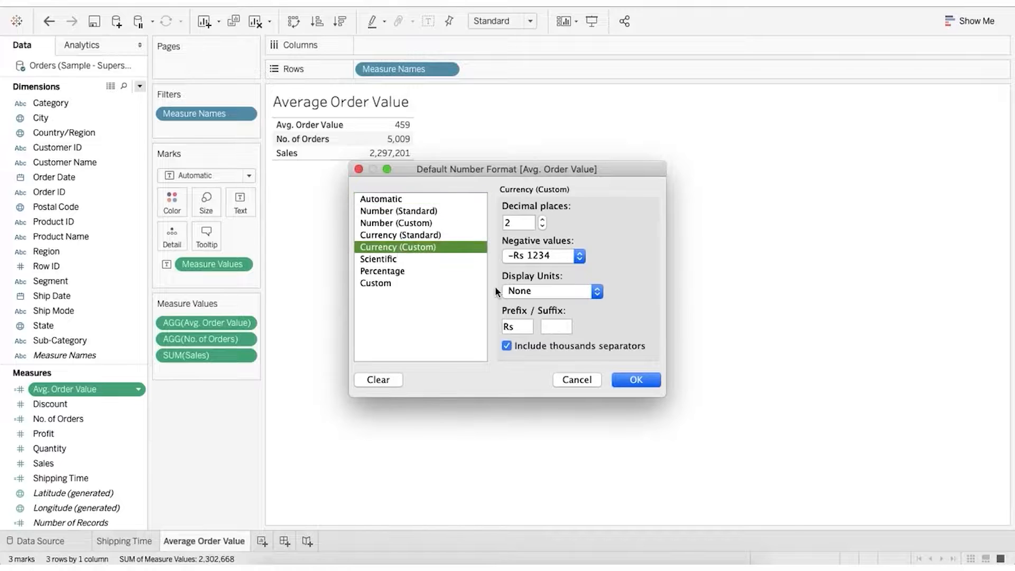
pyautogui.click(514, 328)
pyautogui.doubleClick(515, 328)
pyautogui.write('$')
pyautogui.click(635, 376)
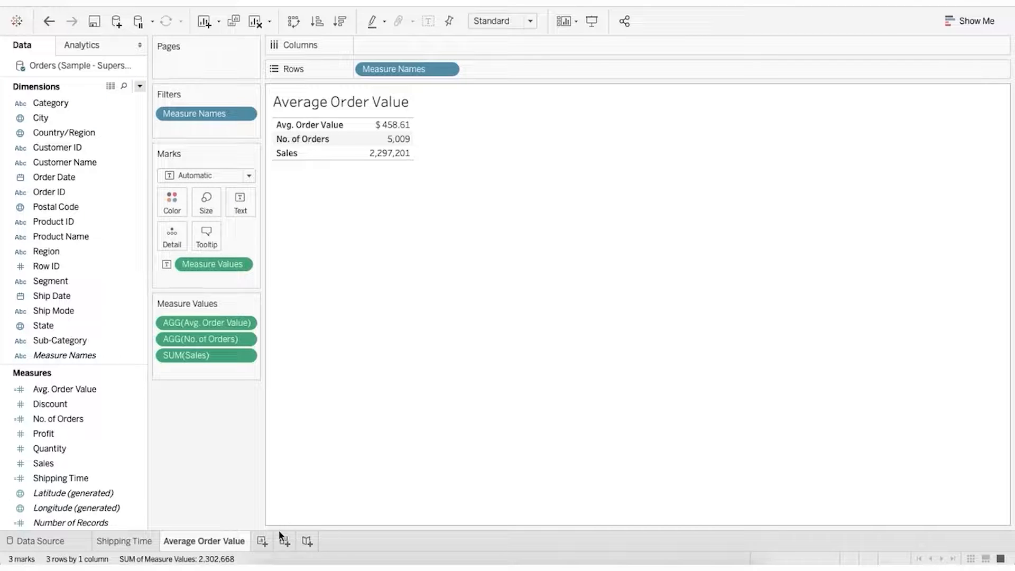
# Step: Add a new worksheet named AOV Sub Categories and place Sub-Category on its Rows
pyautogui.click(262, 541)
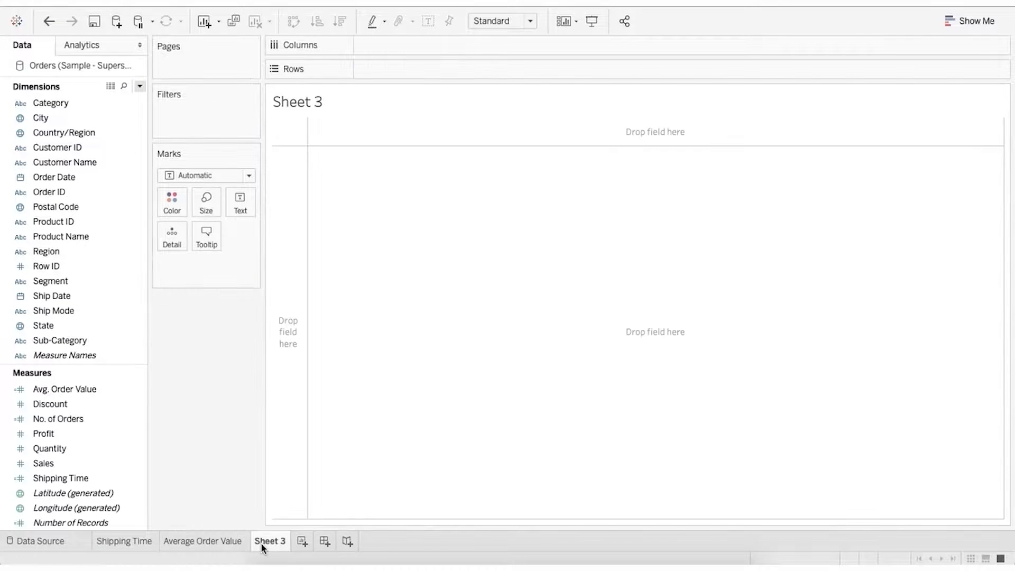
pyautogui.press('BackSpace')
pyautogui.write('AOV Sub')
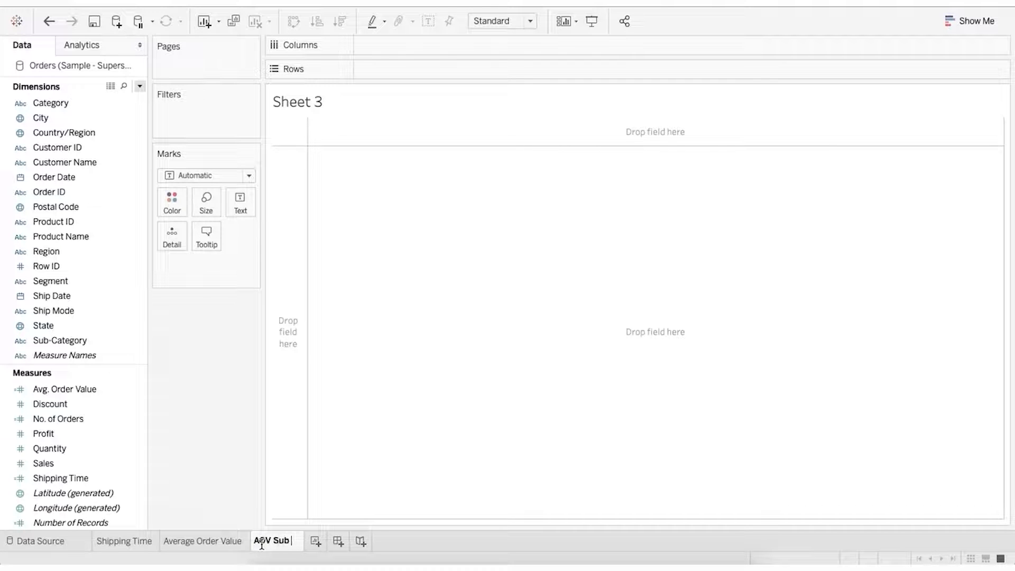
pyautogui.write(' Cateog')
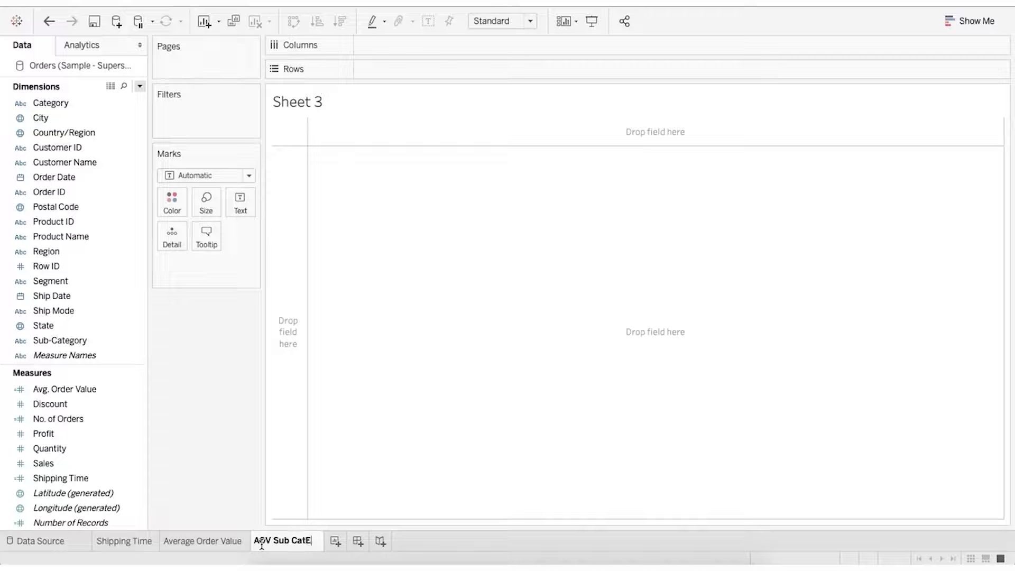
pyautogui.press('BackSpace')
pyautogui.press('BackSpace')
pyautogui.write('gro')
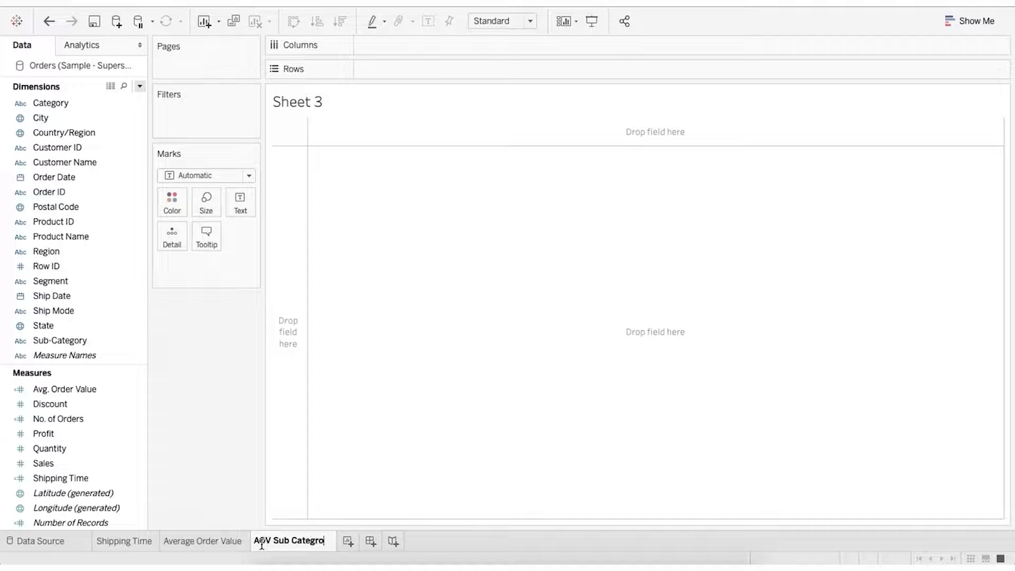
pyautogui.press('BackSpace')
pyautogui.press('BackSpace')
pyautogui.write('ories')
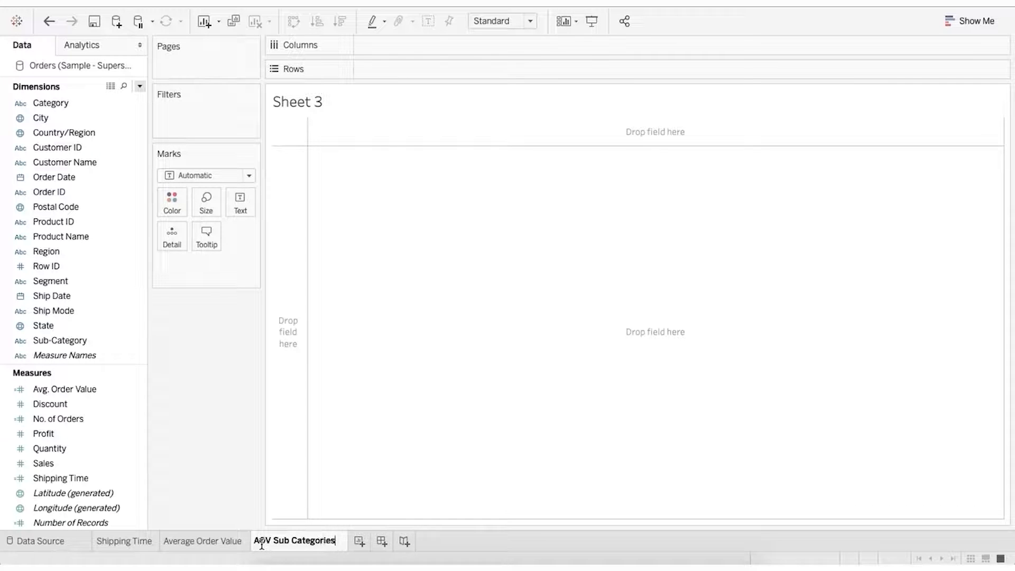
pyautogui.press('Return')
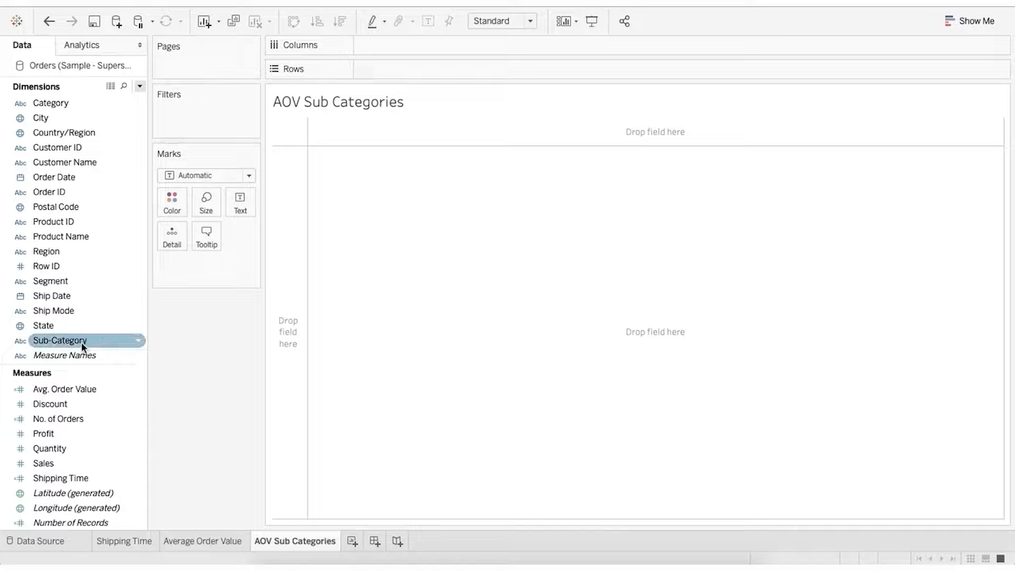
pyautogui.moveTo(79, 341); pyautogui.dragTo(403, 71)
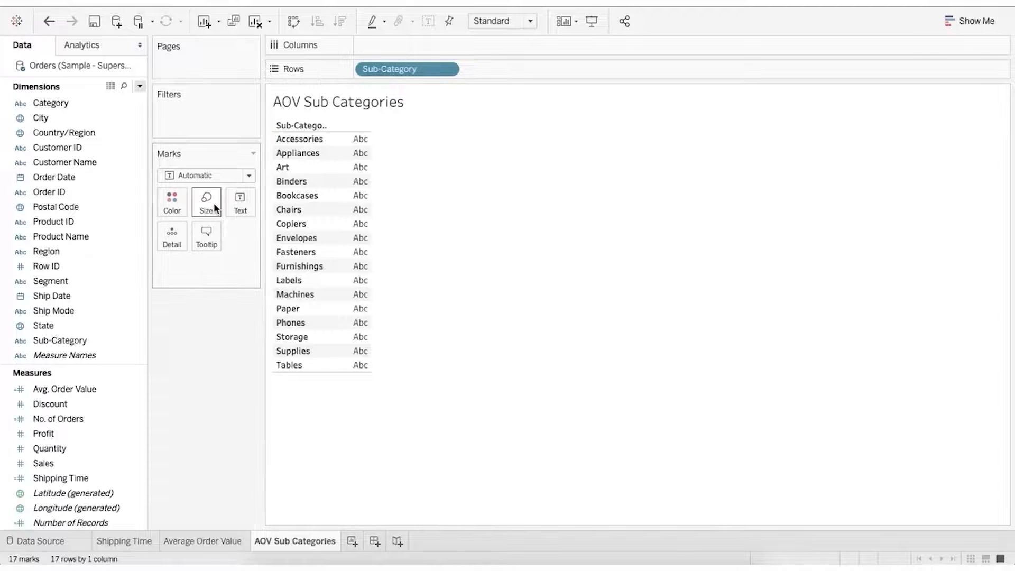
# Step: Start a calculated field named Furniture Segment with the condition IF [Sub-Category] = "Bookcases"
pyautogui.click(140, 87)
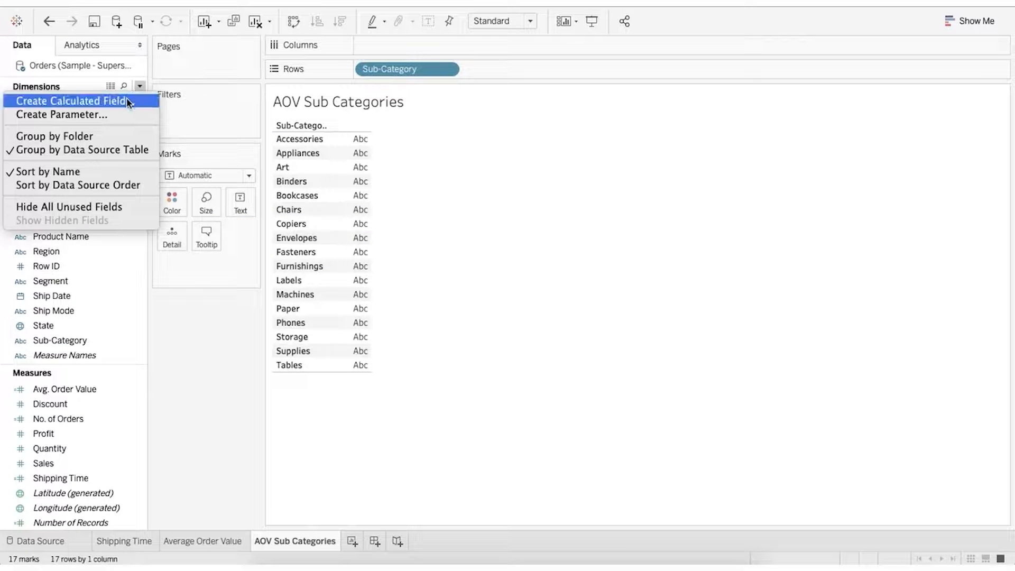
pyautogui.click(126, 98)
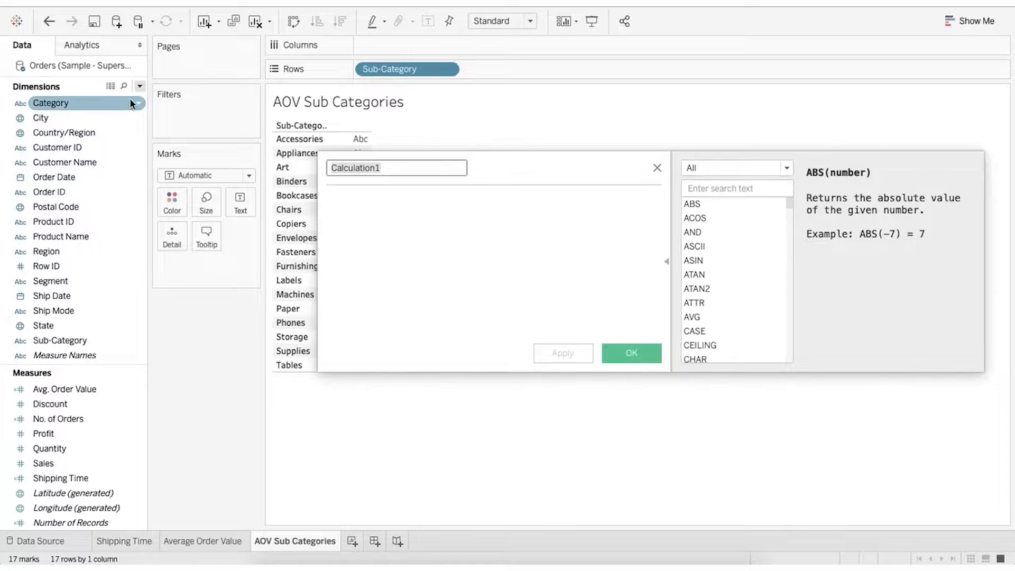
pyautogui.write('Furniture Segment')
pyautogui.click(426, 244)
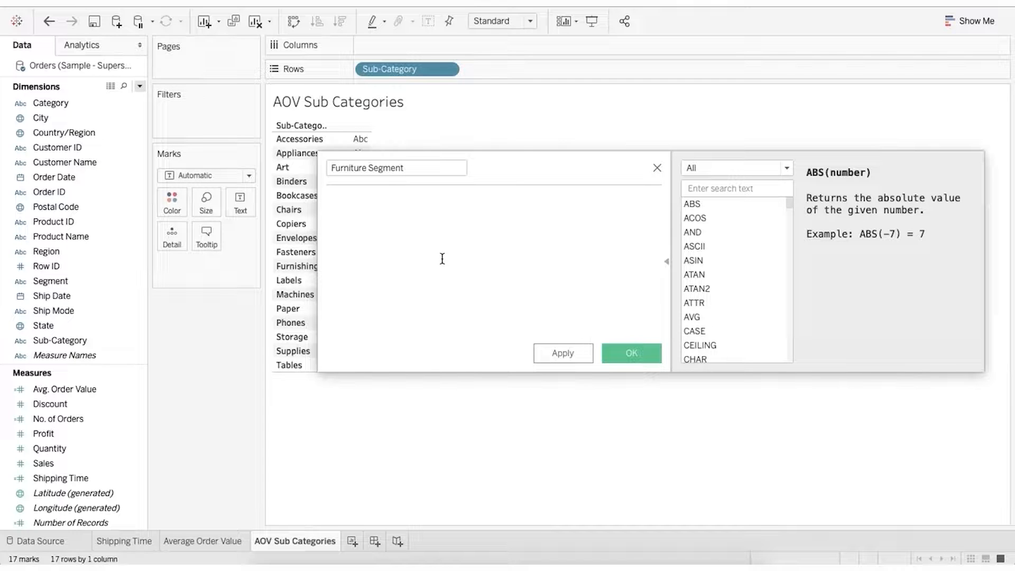
pyautogui.write('IF')
pyautogui.click(84, 339)
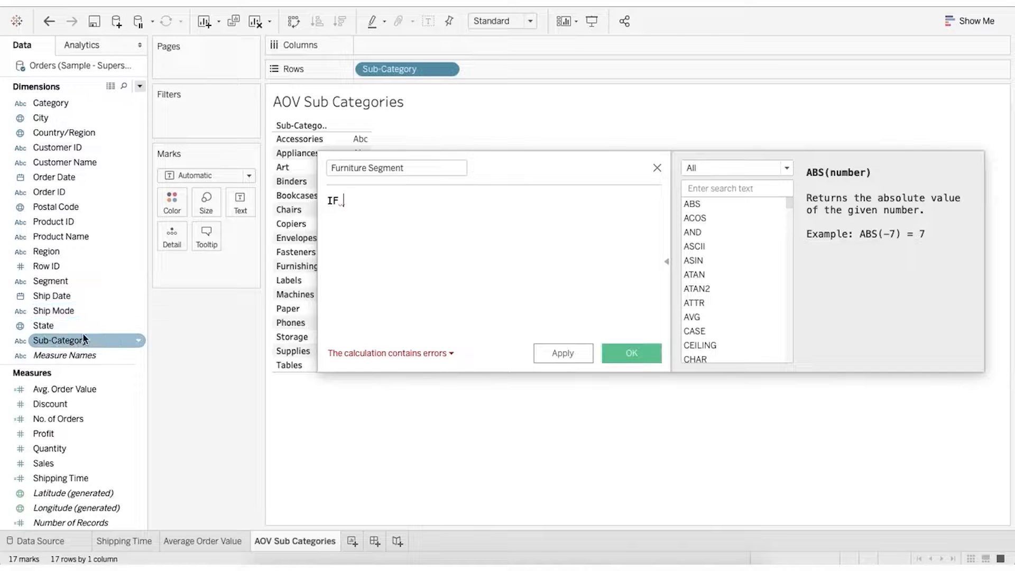
pyautogui.moveTo(85, 339); pyautogui.dragTo(408, 268)
pyautogui.write('= "Bookcases"')
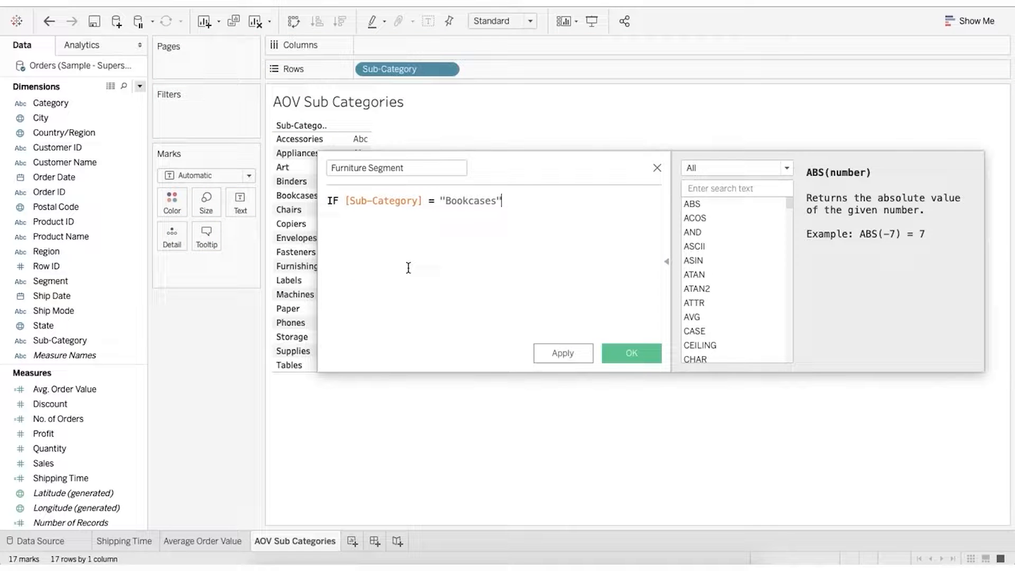
# Step: Add the line OR [Sub-Category] = "Chairs" to the Furniture Segment formula
pyautogui.press('Return')
pyautogui.write('OR')
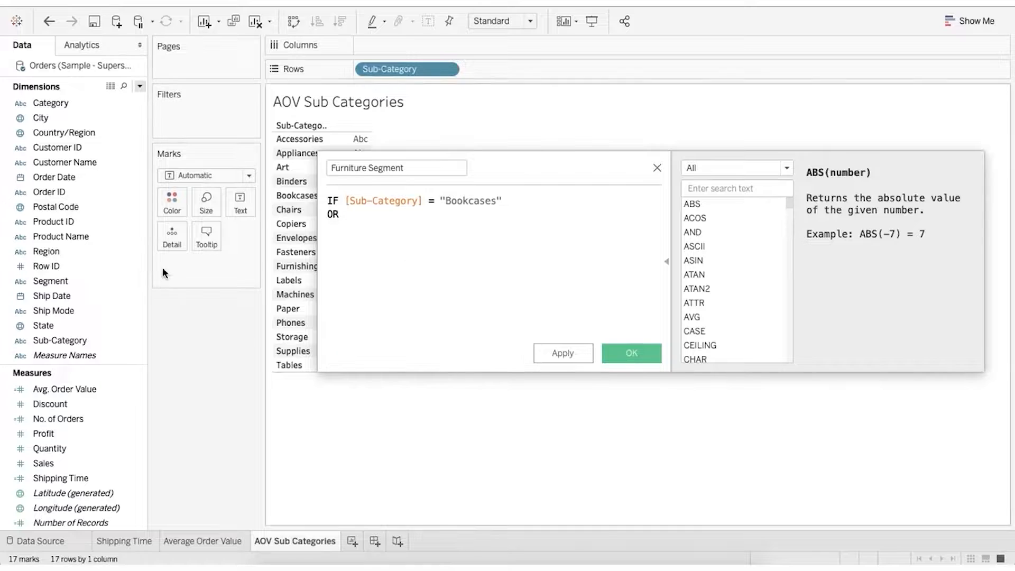
pyautogui.click(74, 205)
pyautogui.moveTo(76, 340); pyautogui.dragTo(403, 267)
pyautogui.write('= "Chairs"')
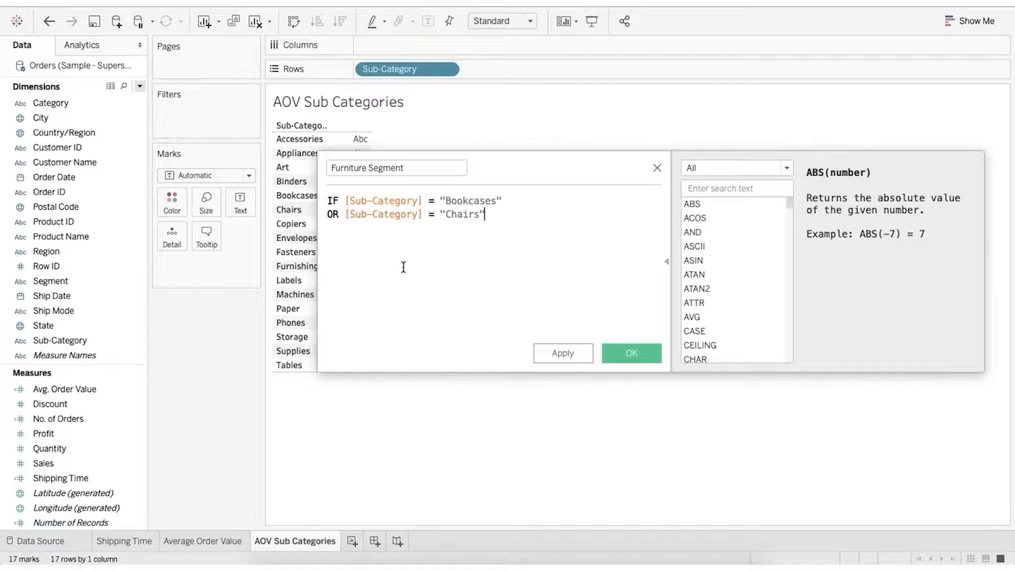
# Step: Add the line OR [Sub-Category] = "Furnishings" to the Furniture Segment formula
pyautogui.press('Return')
pyautogui.write('OR')
pyautogui.click(94, 341)
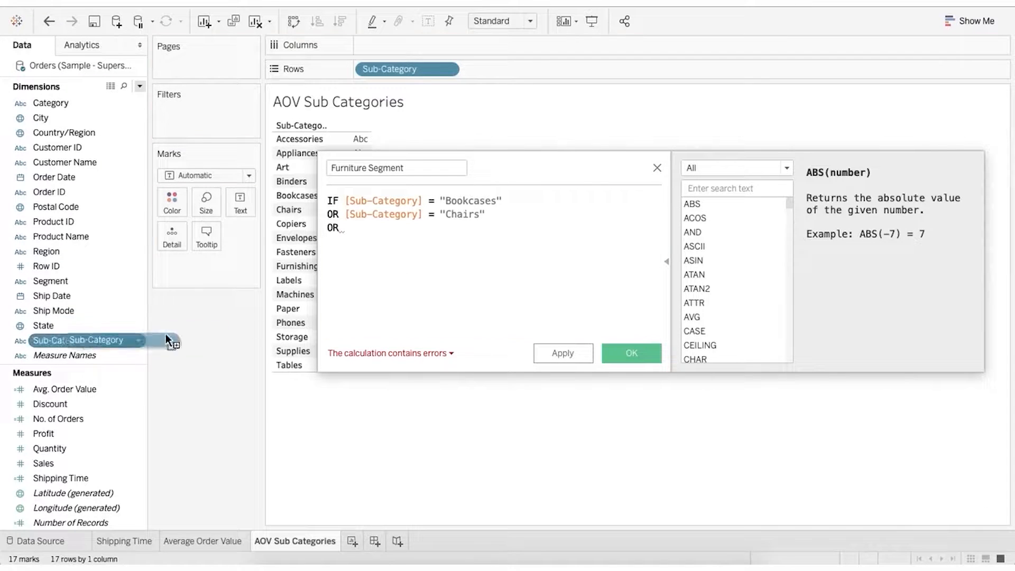
pyautogui.moveTo(94, 340); pyautogui.dragTo(419, 283)
pyautogui.write('= "Furnishings"')
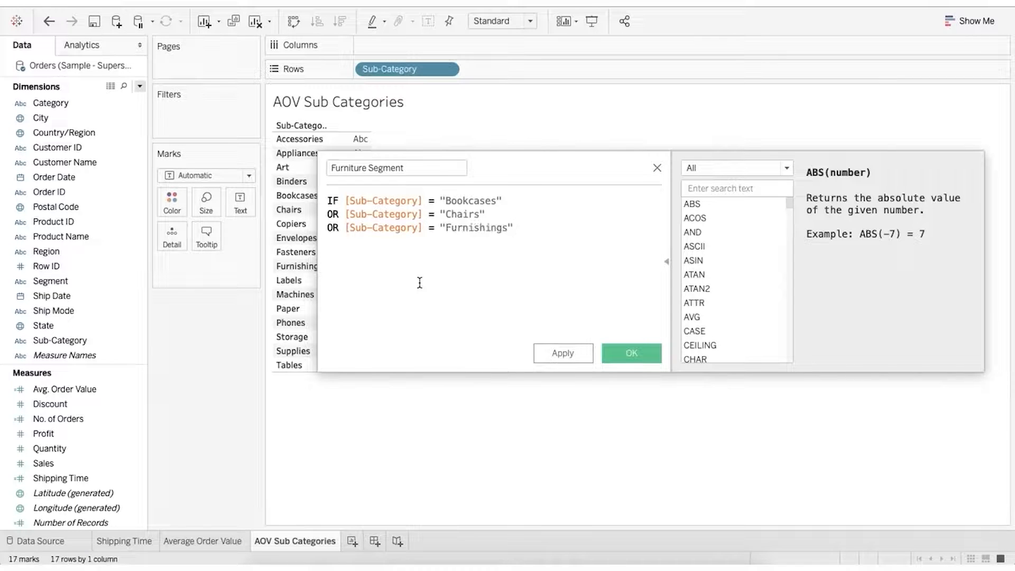
# Step: Add the line OR [Sub-Category] = "Storage" to the Furniture Segment formula
pyautogui.press('Return')
pyautogui.write('OR')
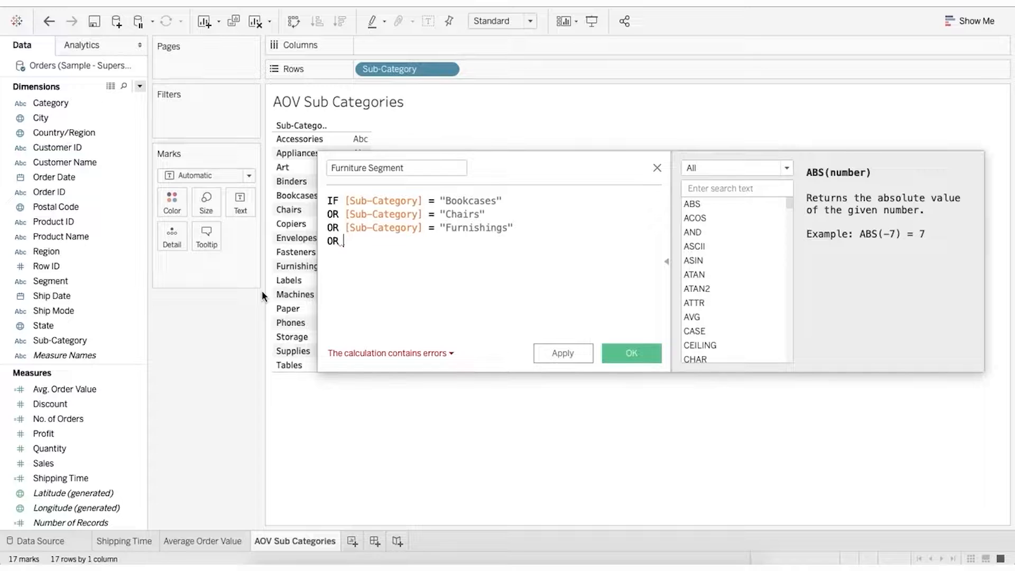
pyautogui.moveTo(68, 341); pyautogui.dragTo(385, 276)
pyautogui.write('= "S')
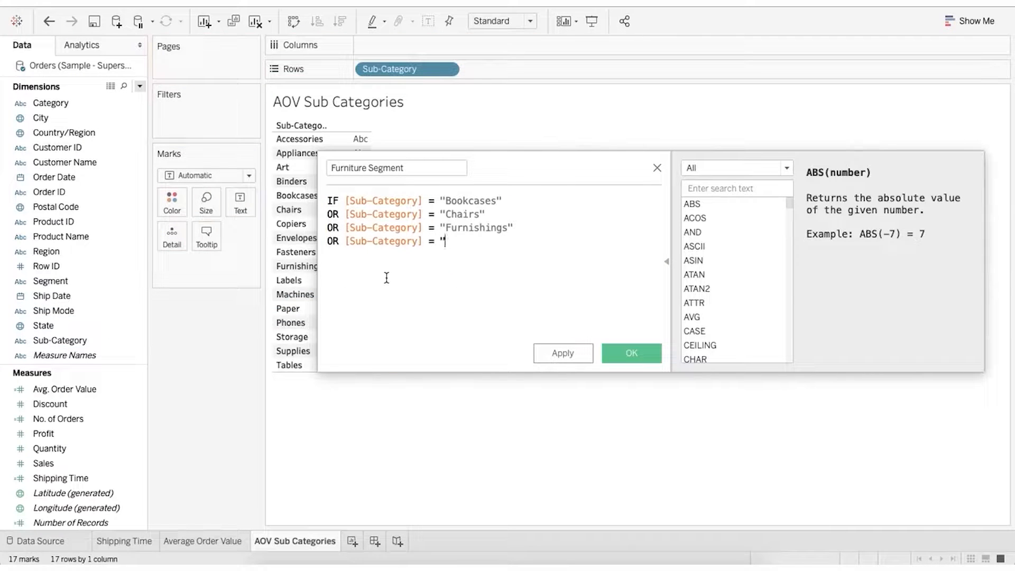
pyautogui.write('torage"')
# Step: Add the line OR [Sub-Category] = "Tables" to the Furniture Segment formula
pyautogui.press('Return')
pyautogui.write('OR')
pyautogui.moveTo(63, 341); pyautogui.dragTo(441, 284)
pyautogui.write('= "T')
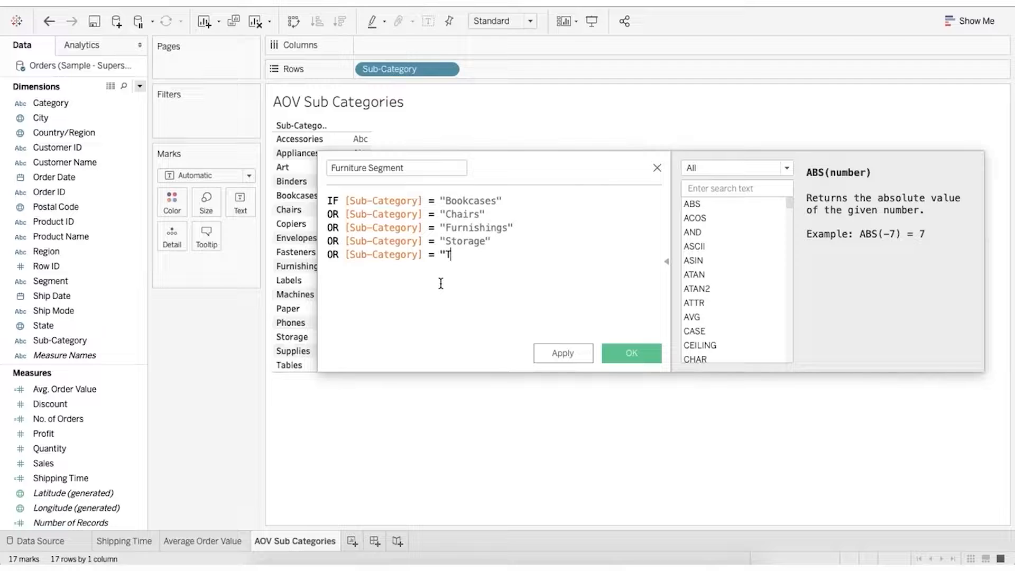
pyautogui.write('ables"')
# Step: Add the line THEN "Furniture Segment" below the OR conditions of the formula
pyautogui.press('Return')
pyautogui.write('THEN "Furnitre')
pyautogui.press('BackSpace')
pyautogui.press('BackSpace')
pyautogui.press('BackSpace')
pyautogui.write('ure Segment"')
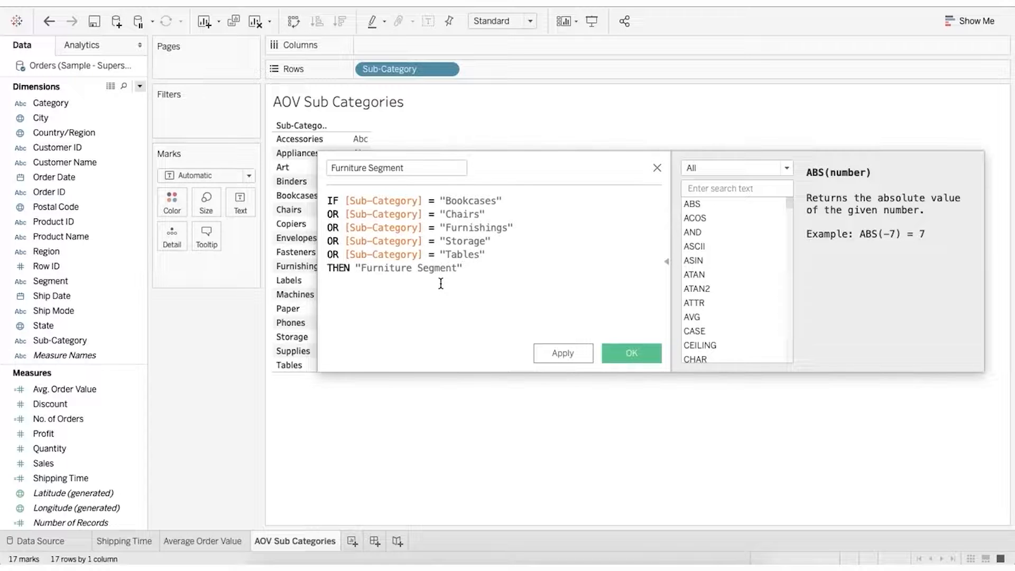
# Step: Finish the Furniture Segment formula with the lines ELSE "Other Segment" and END, and save the calculated field
pyautogui.press('Return')
pyautogui.write('ELSE "Other Segment"')
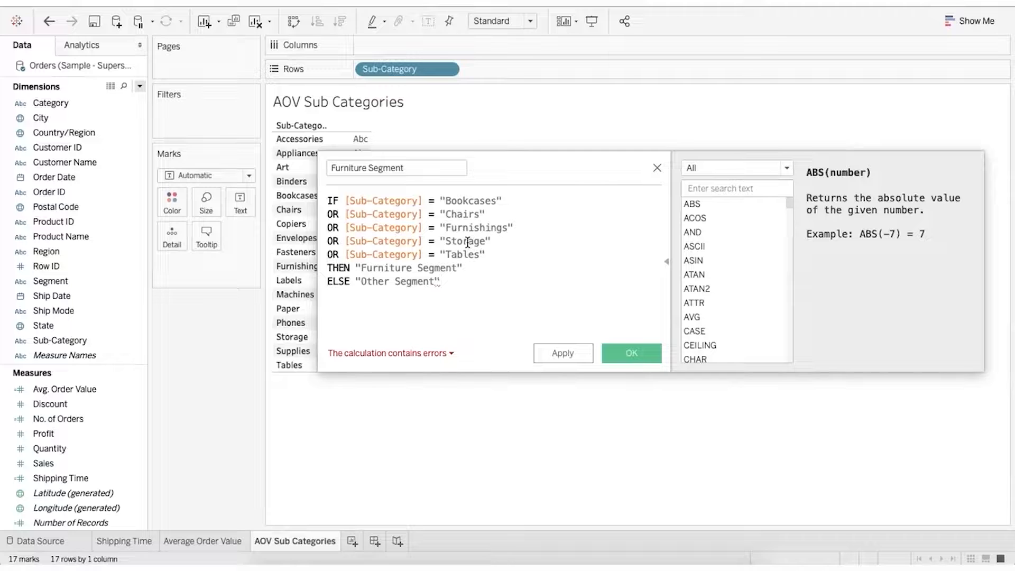
pyautogui.press('Return')
pyautogui.write('END')
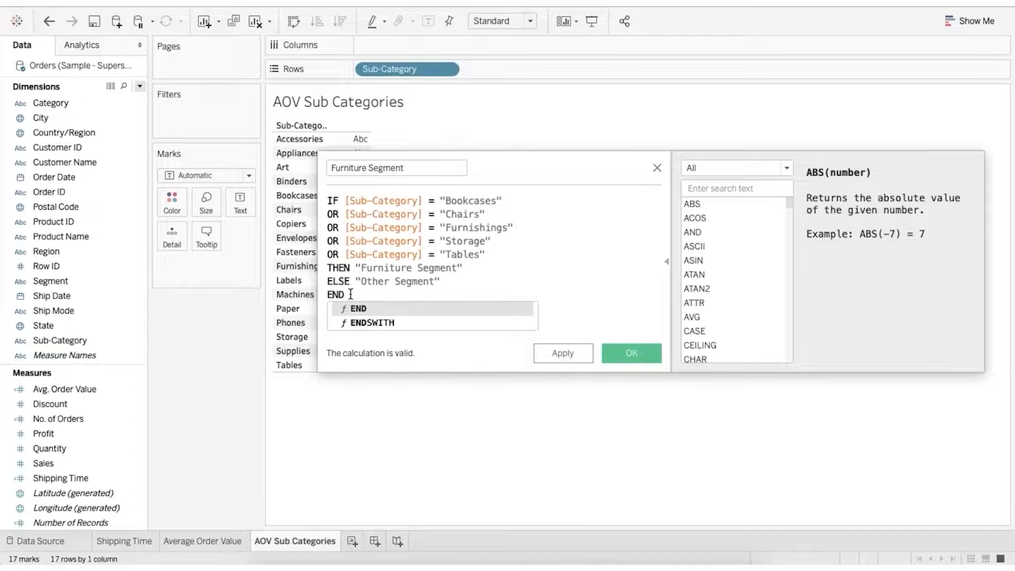
pyautogui.click(620, 355)
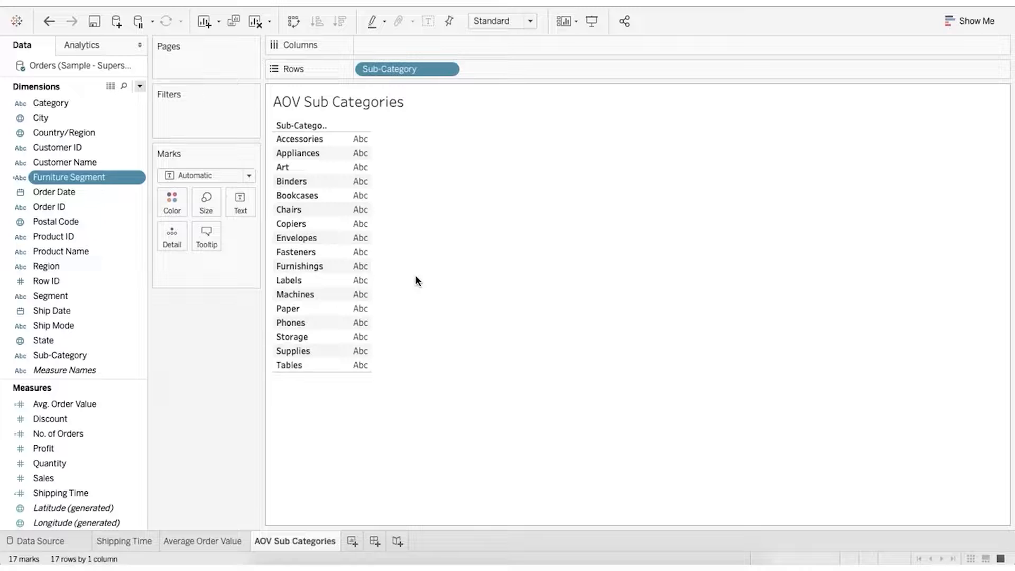
# Step: Add Furniture Segment to the Rows after Sub-Category and fill the table with Profit, sorted in descending order
pyautogui.moveTo(108, 179); pyautogui.dragTo(513, 71)
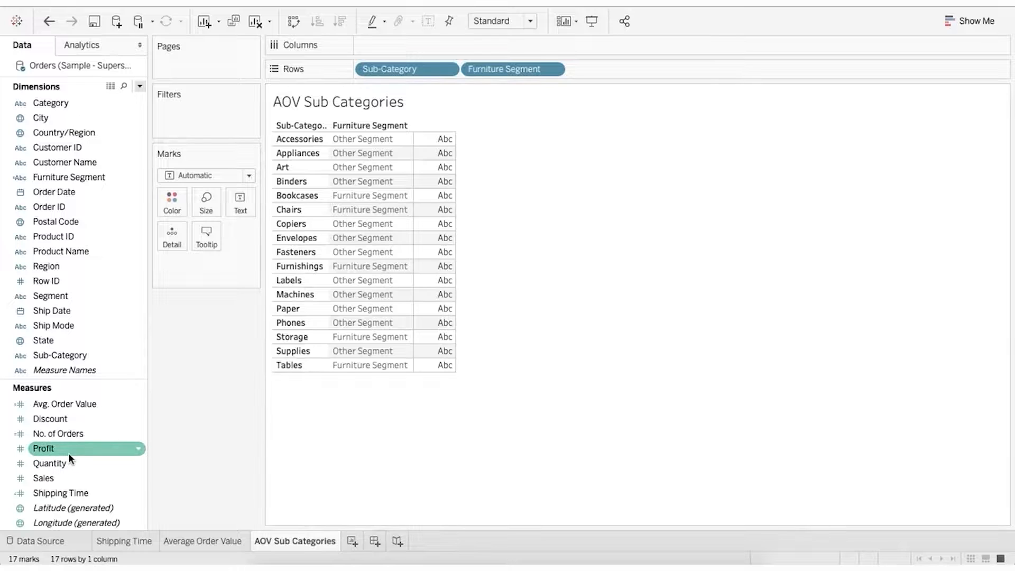
pyautogui.moveTo(69, 452); pyautogui.dragTo(432, 244)
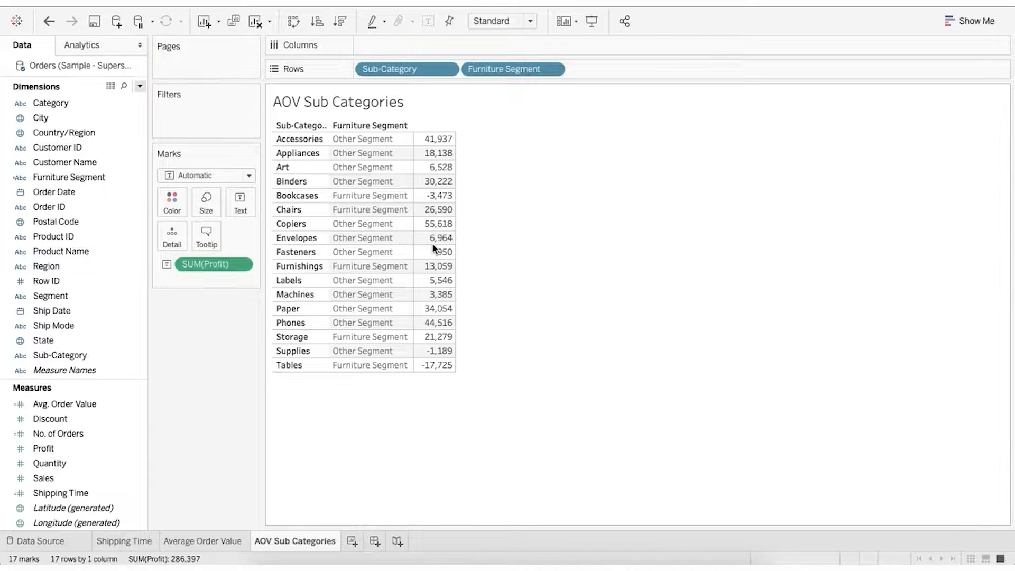
pyautogui.click(342, 22)
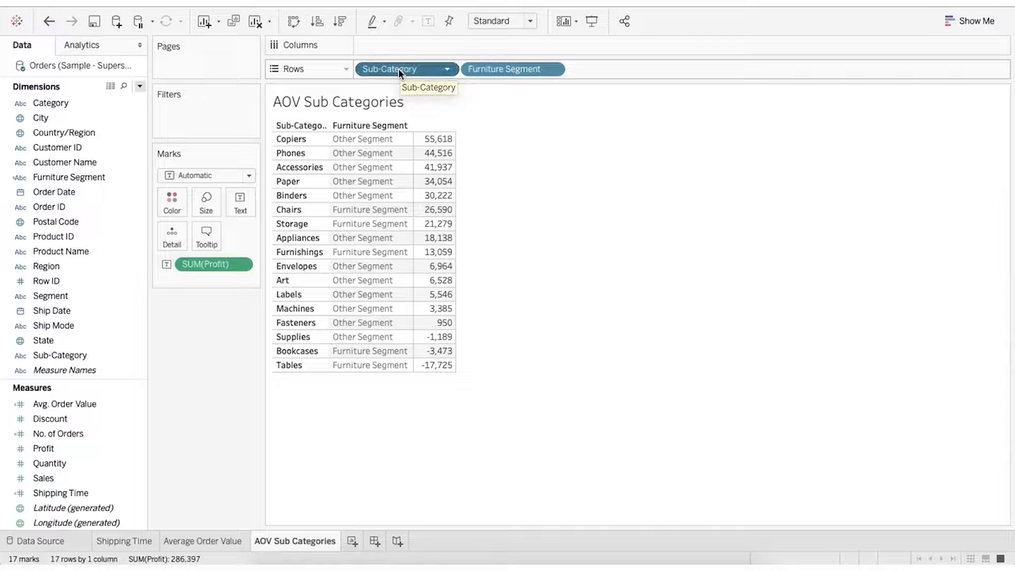
# Step: Remove Sub-Category from the Rows so that Profit is summed by Furniture Segment only
pyautogui.moveTo(398, 68); pyautogui.dragTo(221, 373)
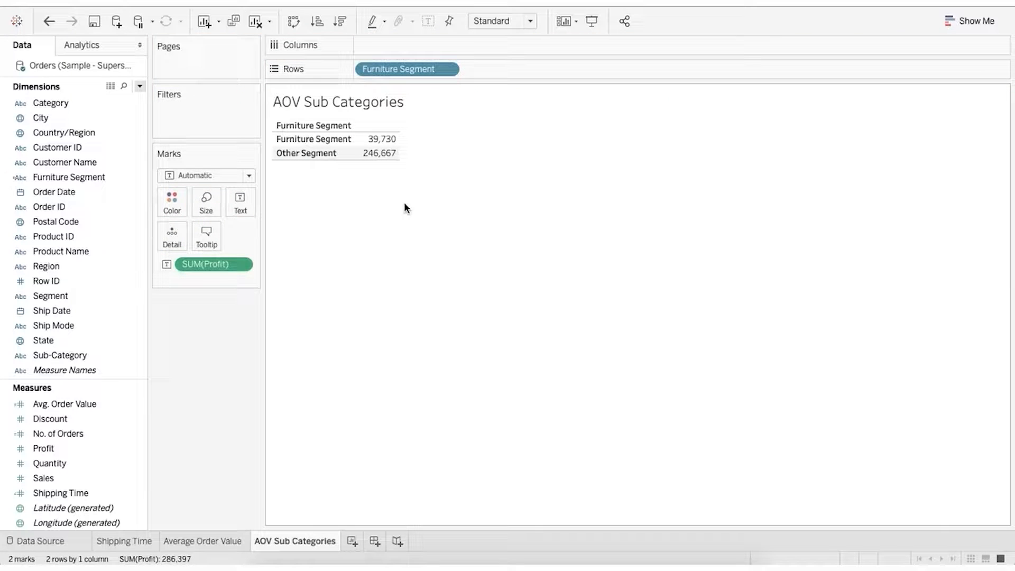
pyautogui.moveTo(388, 144)
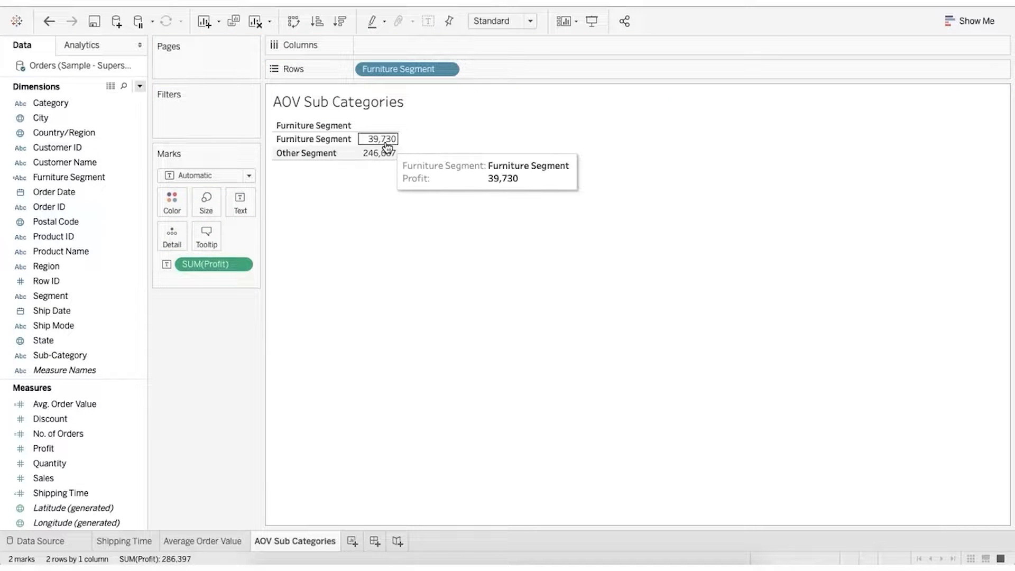
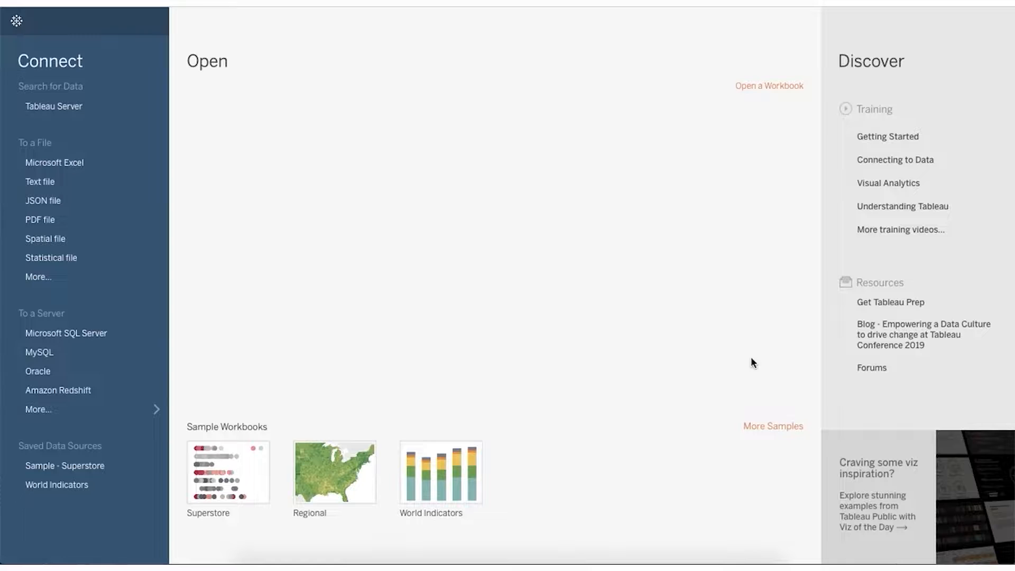
# Step: Connect to the Sample - Superstore Excel workbook with its Orders sheet as the data source, and go to Sheet 1
pyautogui.click(104, 164)
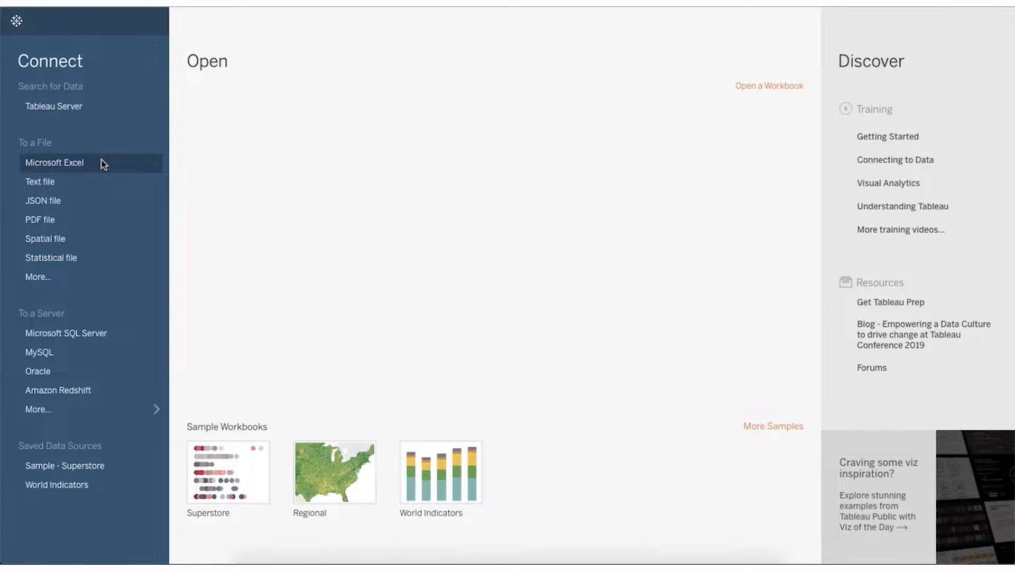
pyautogui.doubleClick(410, 104)
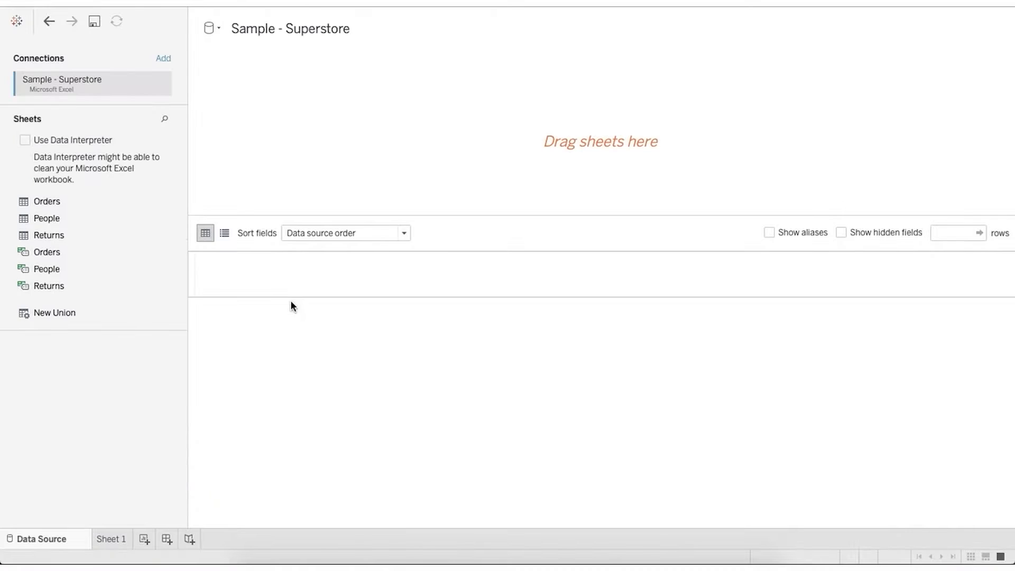
pyautogui.moveTo(74, 203); pyautogui.dragTo(392, 173)
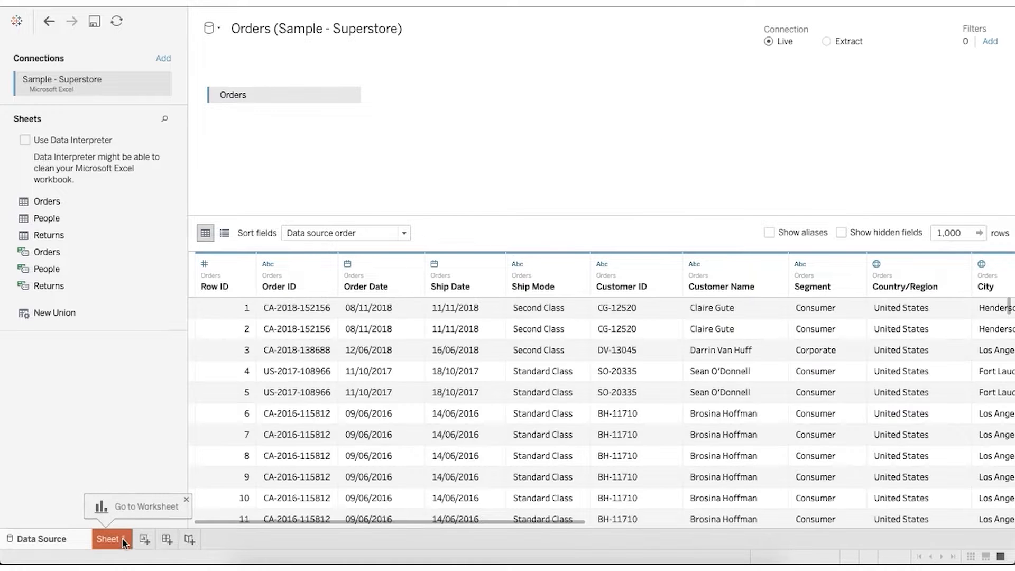
pyautogui.click(110, 539)
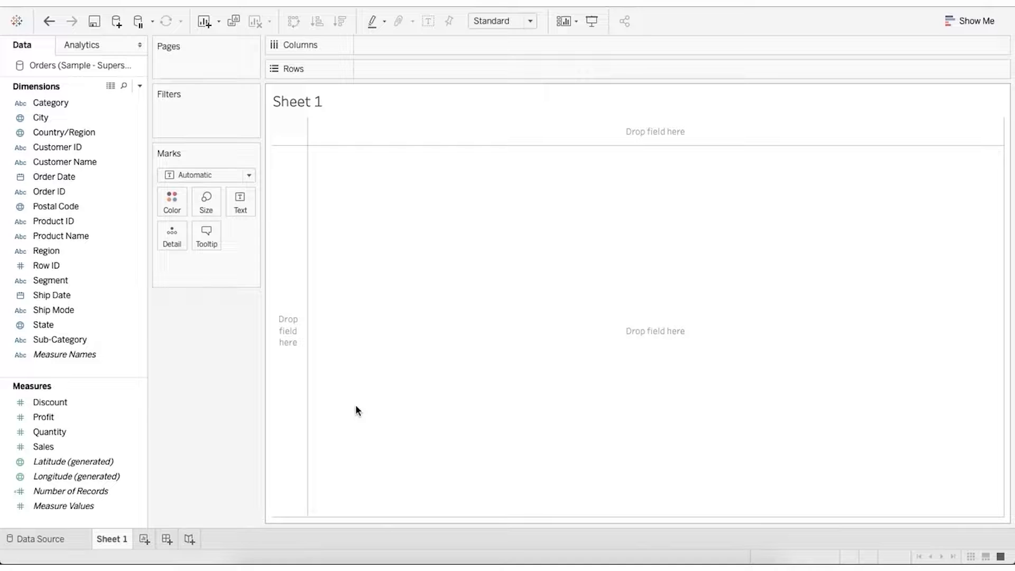
# Step: Build a bar chart with Customer Name on Rows and Sales on Columns, sorted in descending order
pyautogui.click(91, 165)
pyautogui.moveTo(91, 165); pyautogui.dragTo(375, 69)
pyautogui.moveTo(85, 447); pyautogui.dragTo(389, 46)
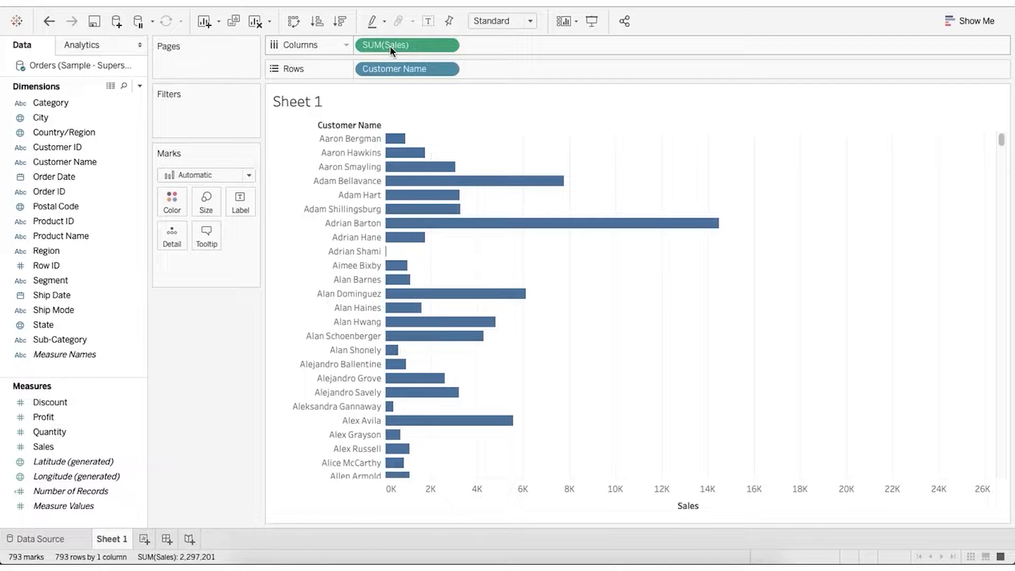
pyautogui.click(340, 21)
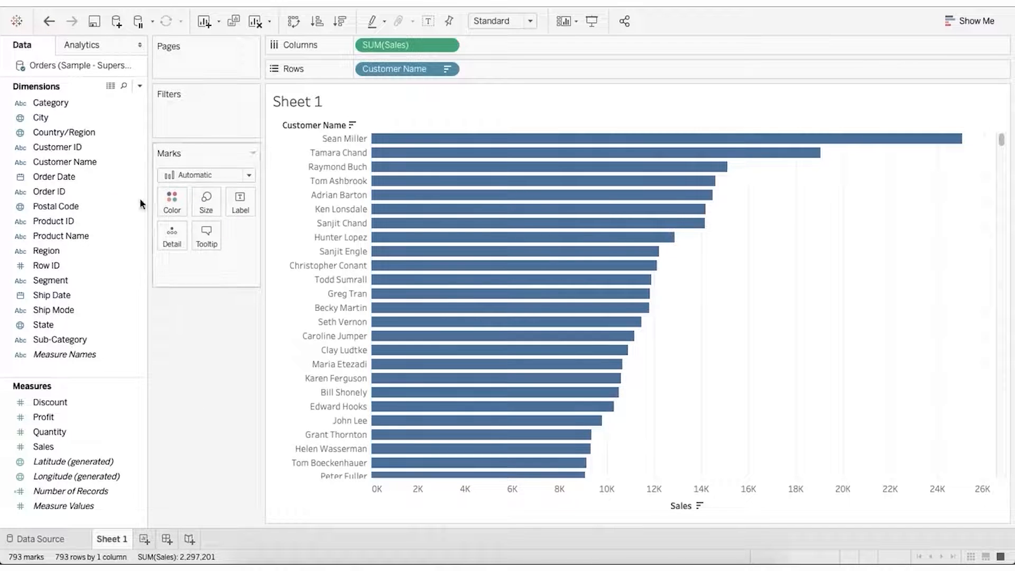
# Step: Create a calculated field named Index with the formula INDEX()
pyautogui.click(140, 86)
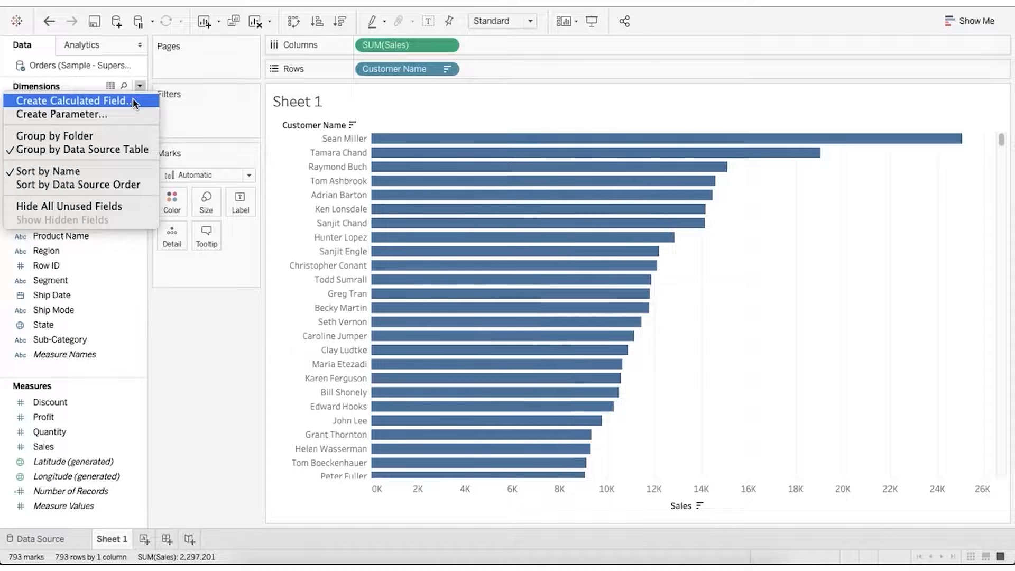
pyautogui.click(133, 101)
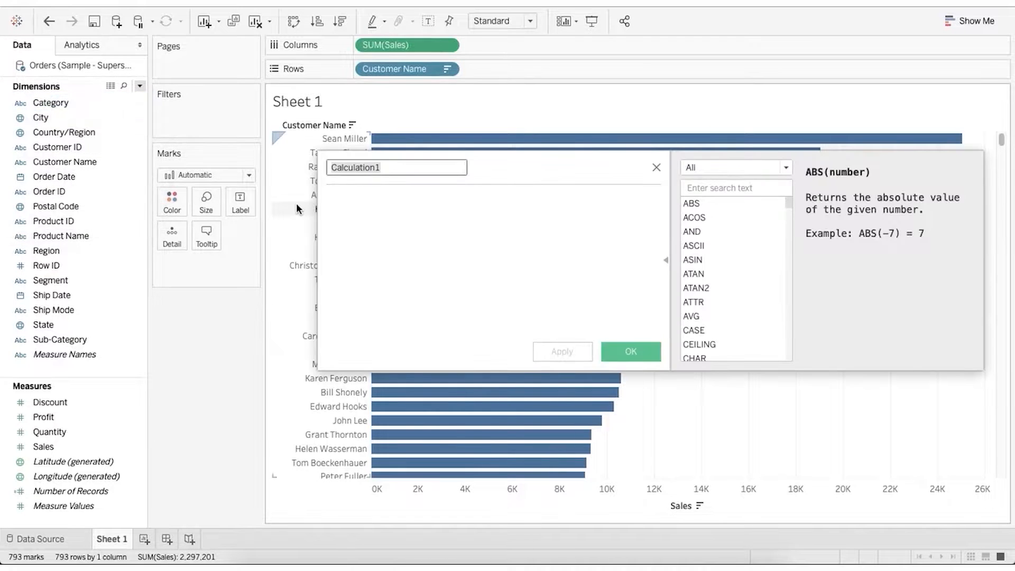
pyautogui.write('Index')
pyautogui.press('Tab')
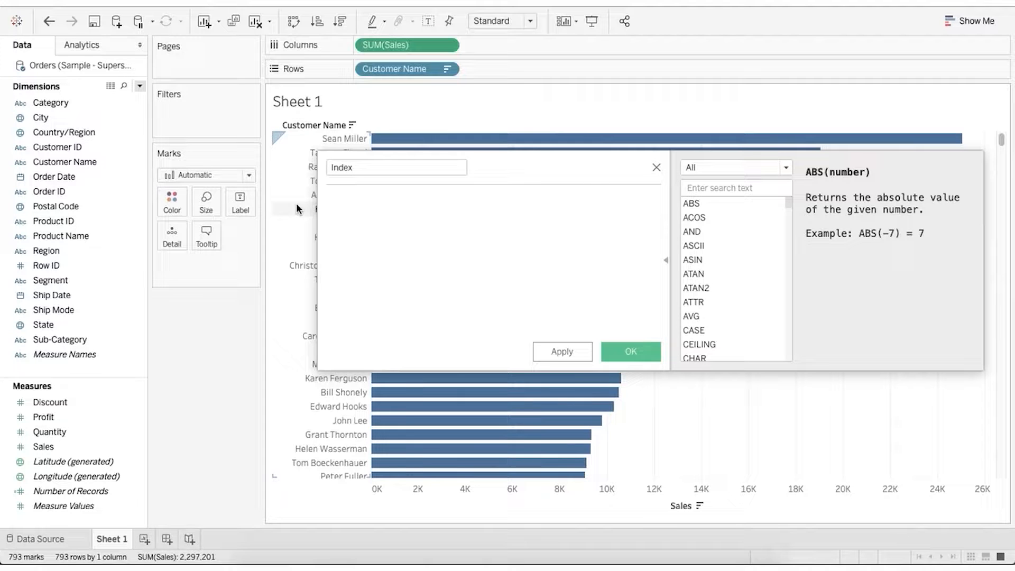
pyautogui.write('INDE')
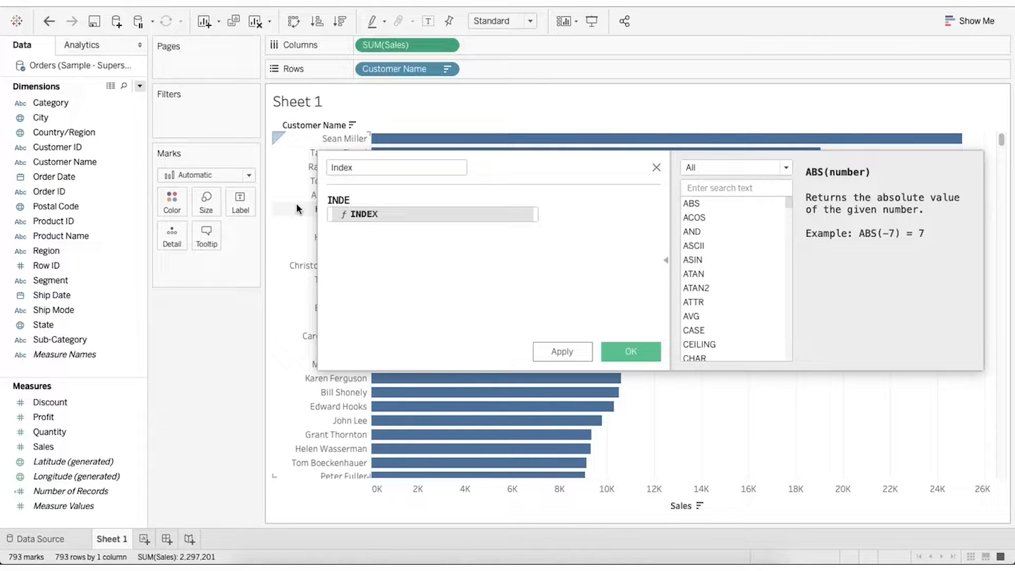
pyautogui.press('Return')
pyautogui.write(')')
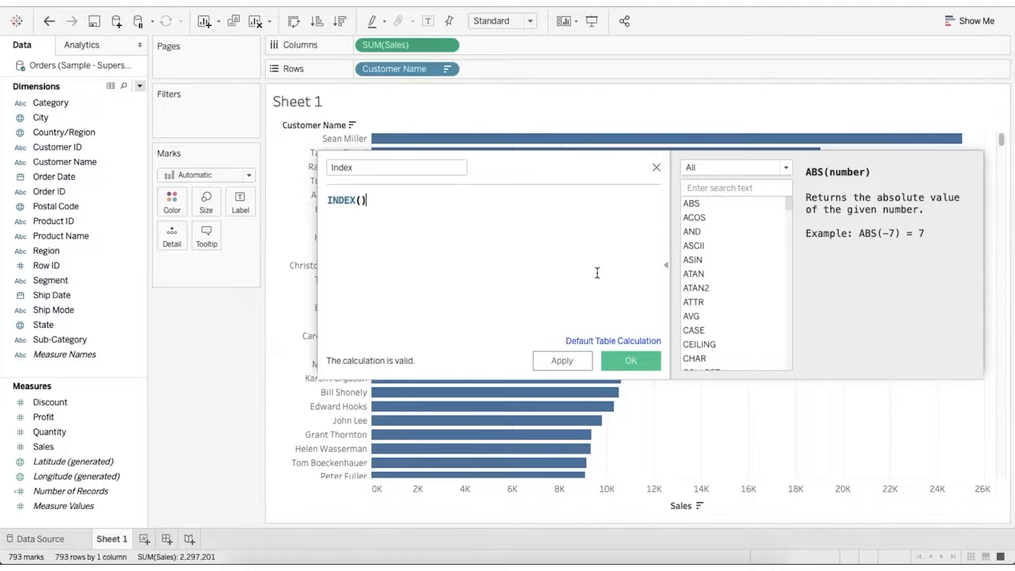
pyautogui.click(646, 358)
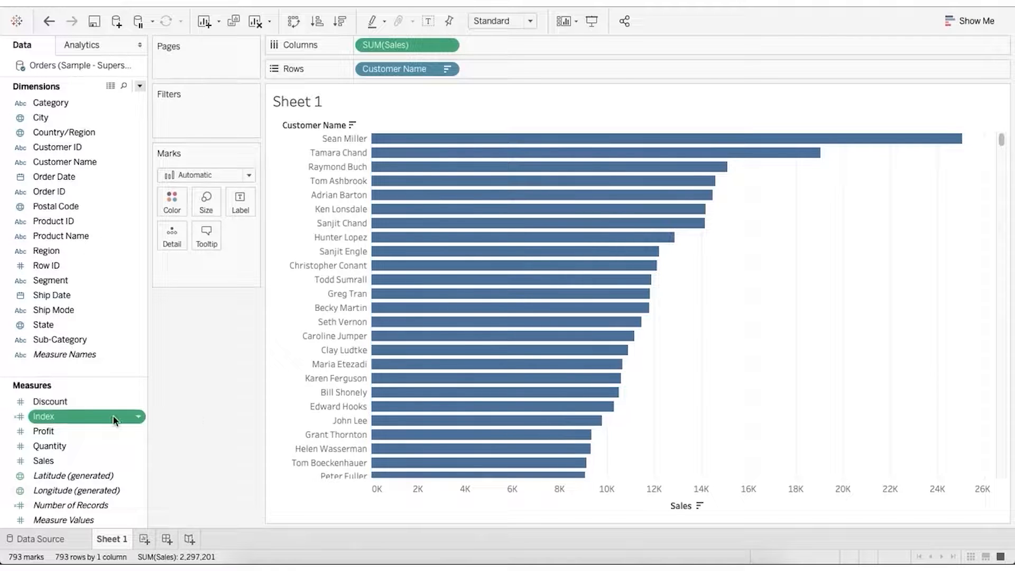
# Step: Place Index on Rows as a discrete field and move it in front of Customer Name
pyautogui.moveTo(112, 414); pyautogui.dragTo(105, 312)
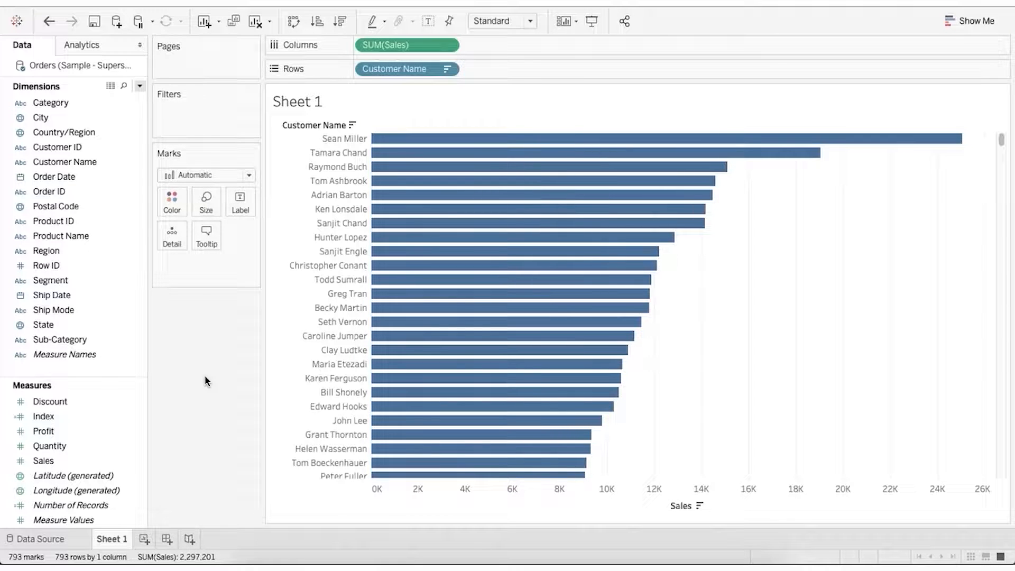
pyautogui.moveTo(59, 420); pyautogui.dragTo(499, 72)
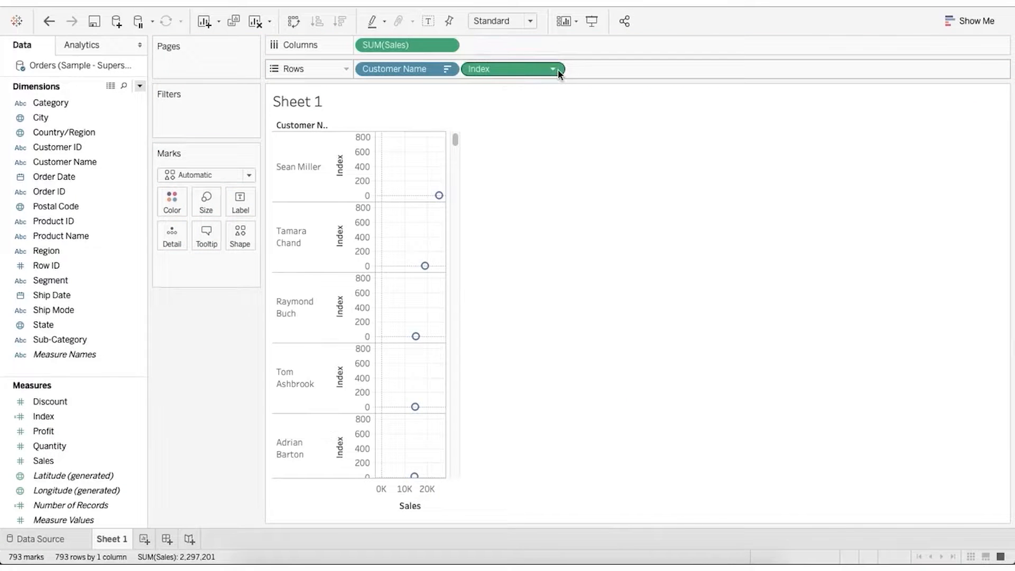
pyautogui.click(553, 70)
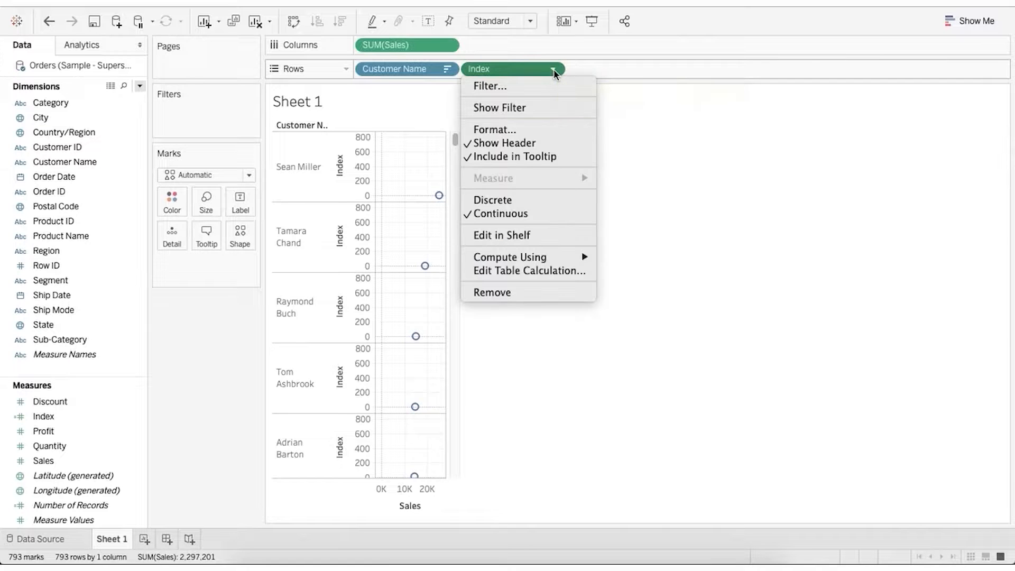
pyautogui.click(515, 201)
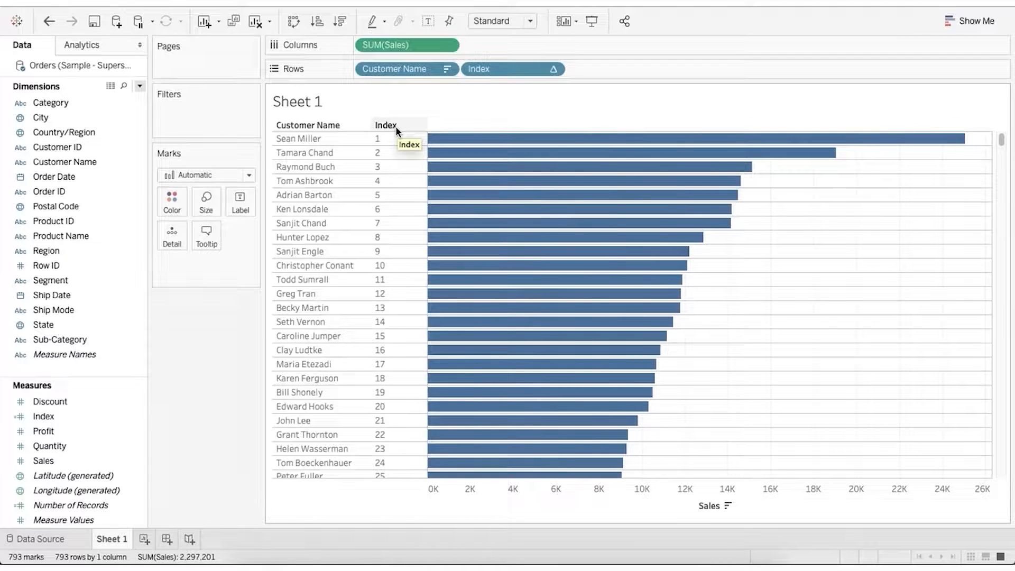
pyautogui.moveTo(494, 69); pyautogui.dragTo(366, 66)
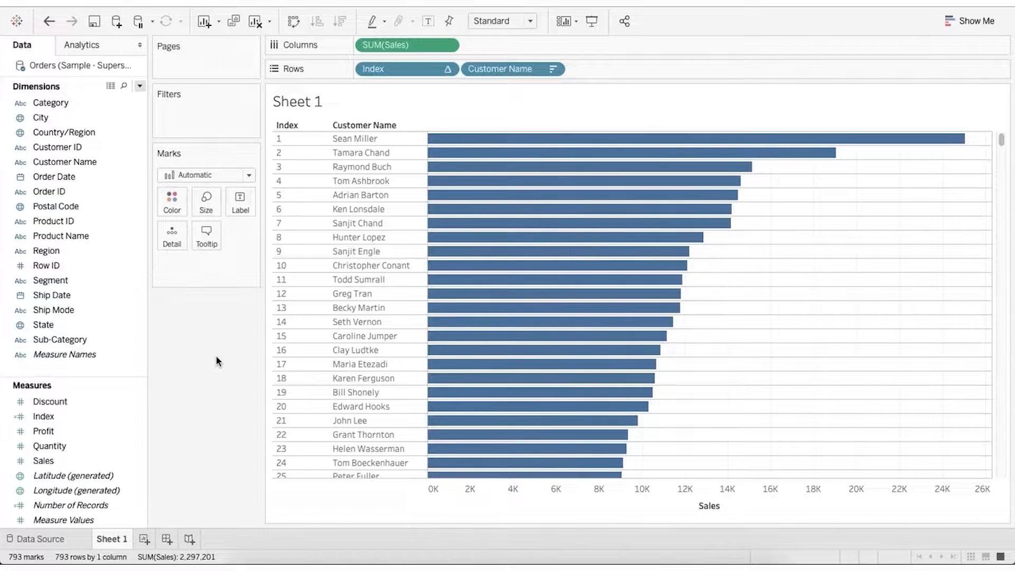
# Step: Add Customer Name to the filters and limit it to the top customers by the sum of Sales
pyautogui.click(76, 164)
pyautogui.moveTo(76, 164); pyautogui.dragTo(180, 125)
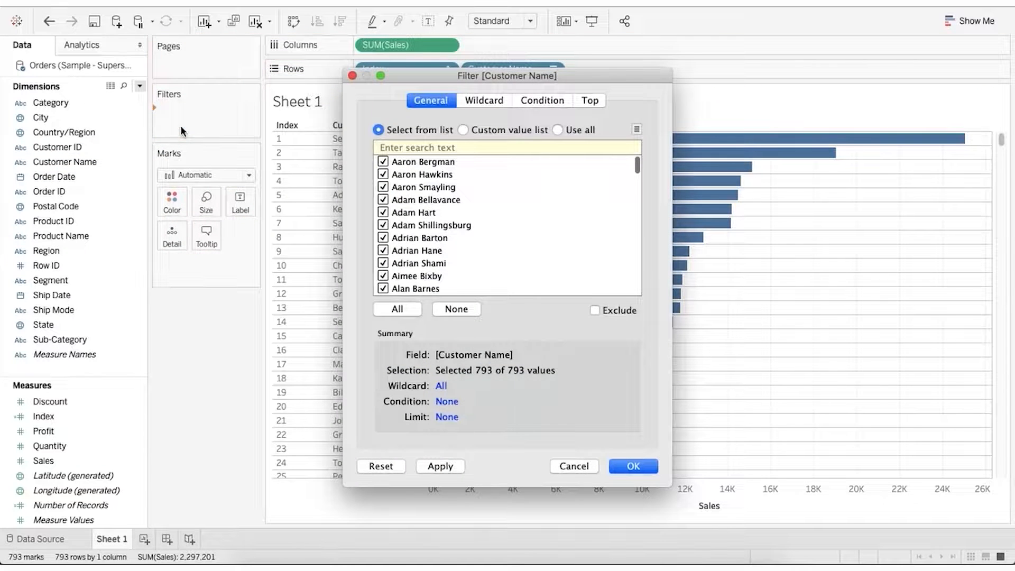
pyautogui.click(588, 102)
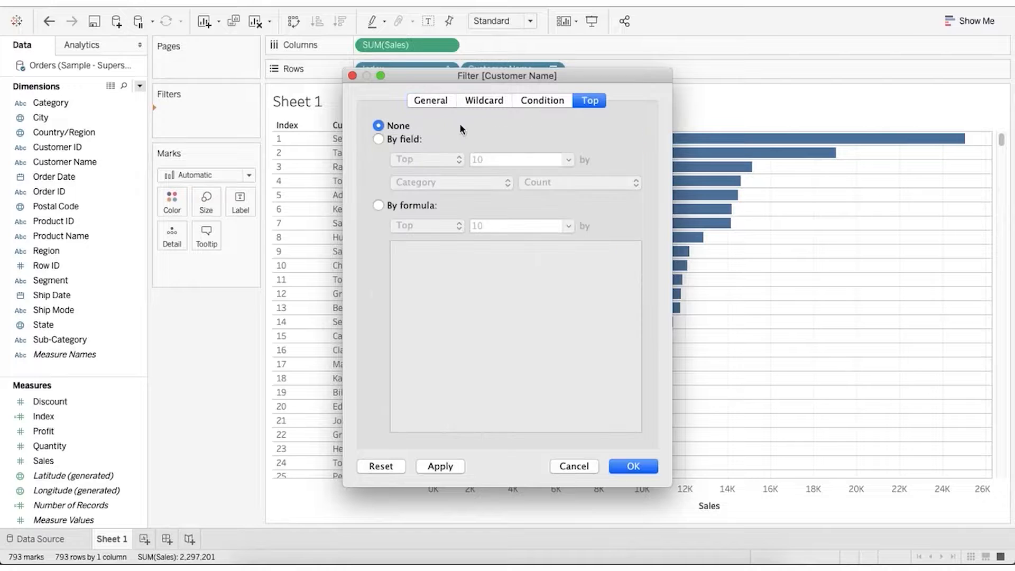
pyautogui.click(404, 138)
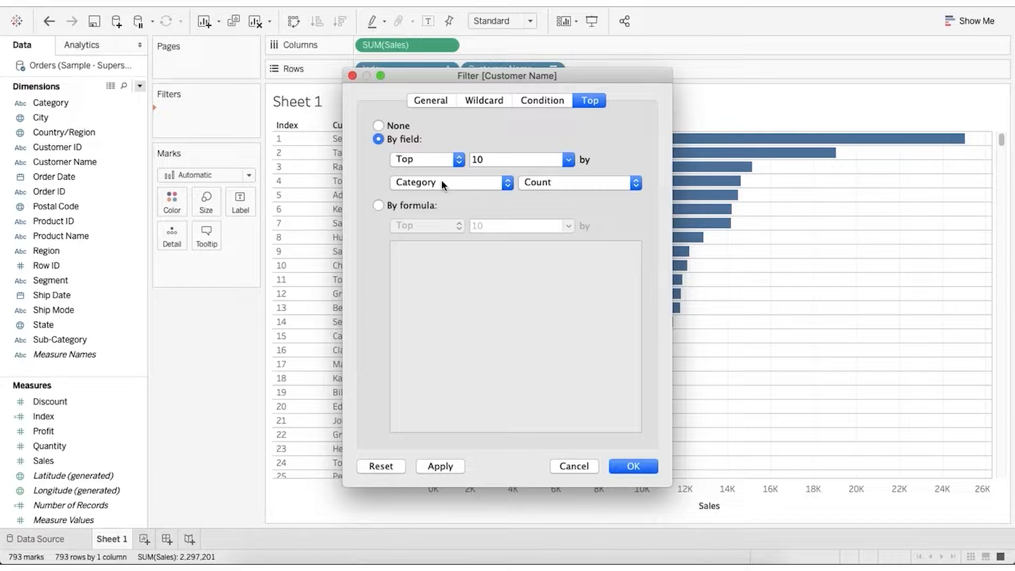
pyautogui.click(442, 182)
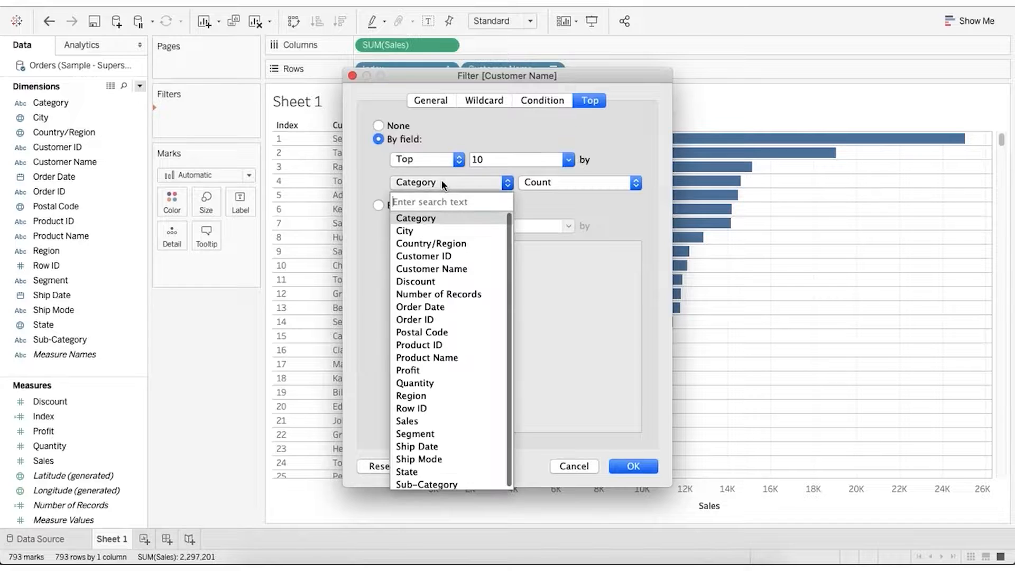
pyautogui.click(423, 420)
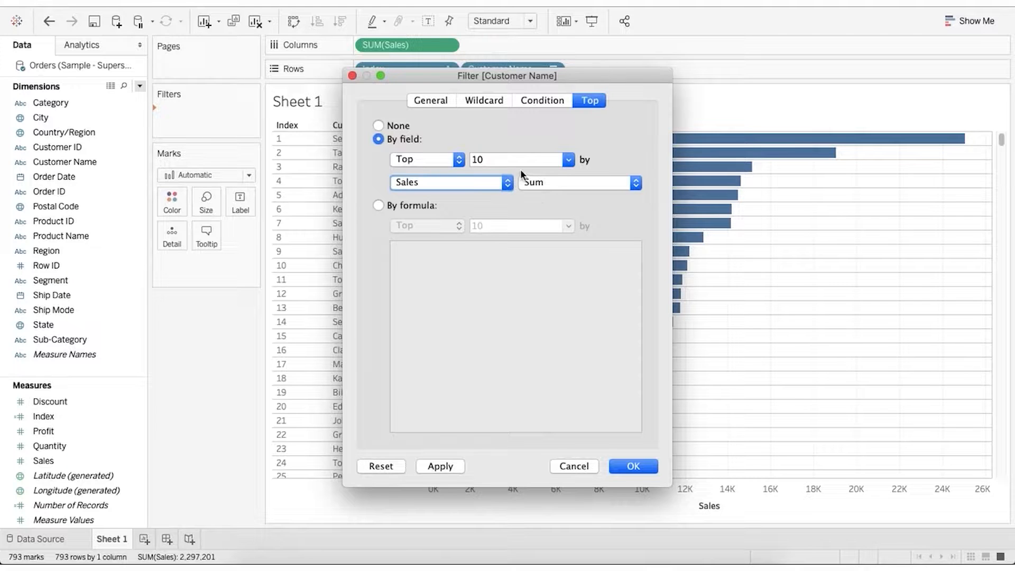
# Step: Create a Top N Customers parameter allowing all values as the filter's limit, and apply the filter
pyautogui.click(570, 159)
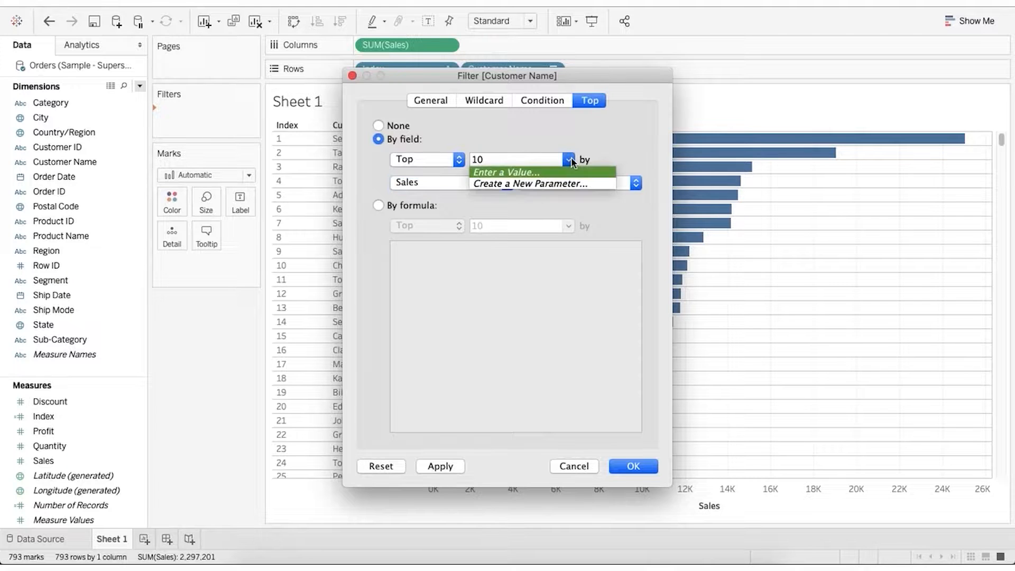
pyautogui.click(557, 185)
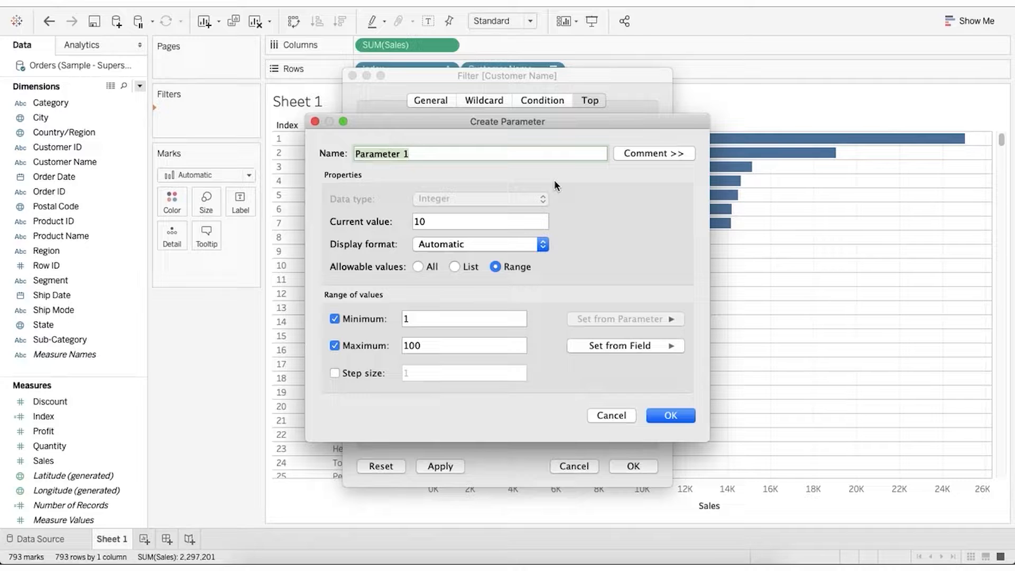
pyautogui.write('Top N Customers')
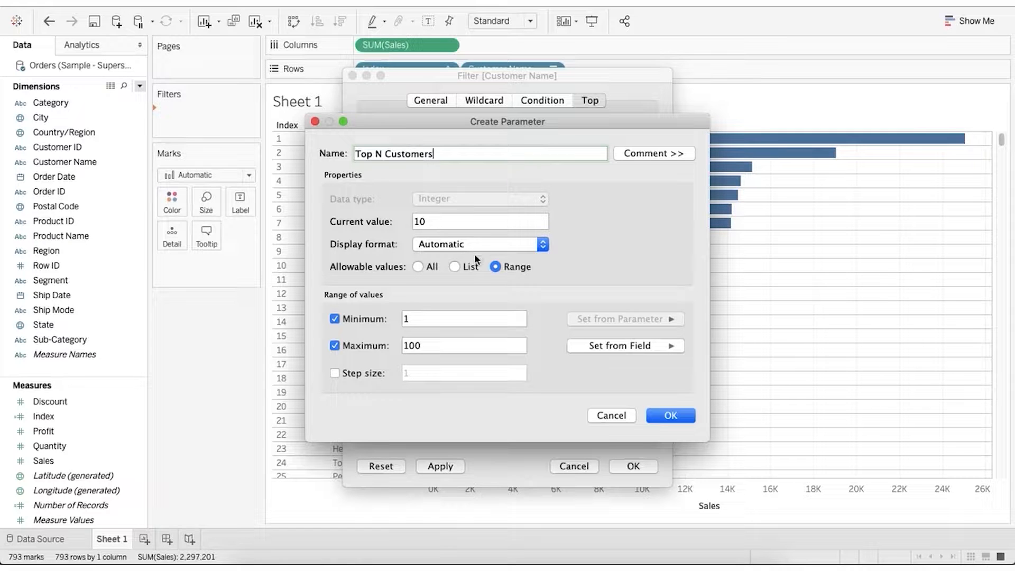
pyautogui.click(423, 265)
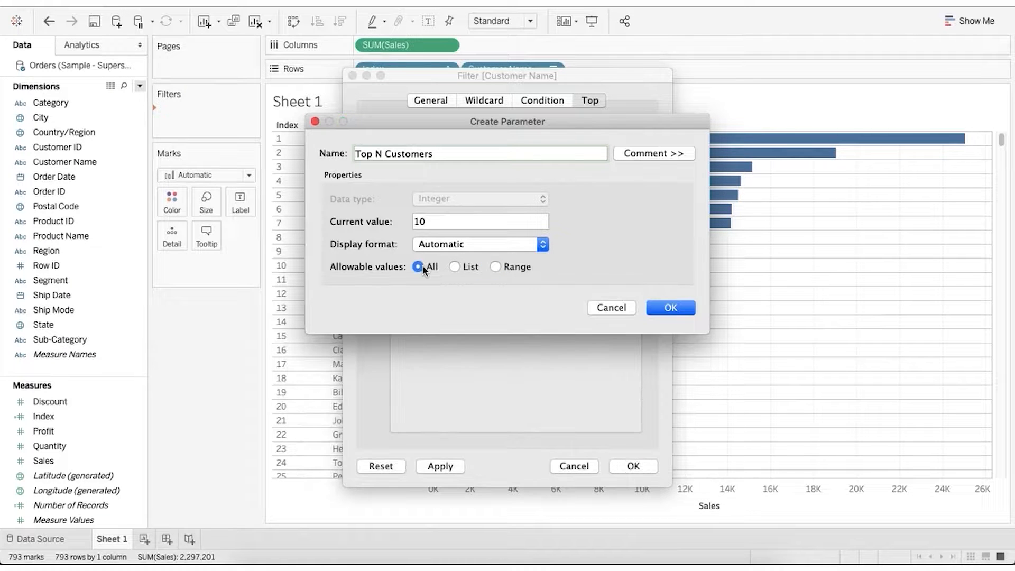
pyautogui.click(671, 306)
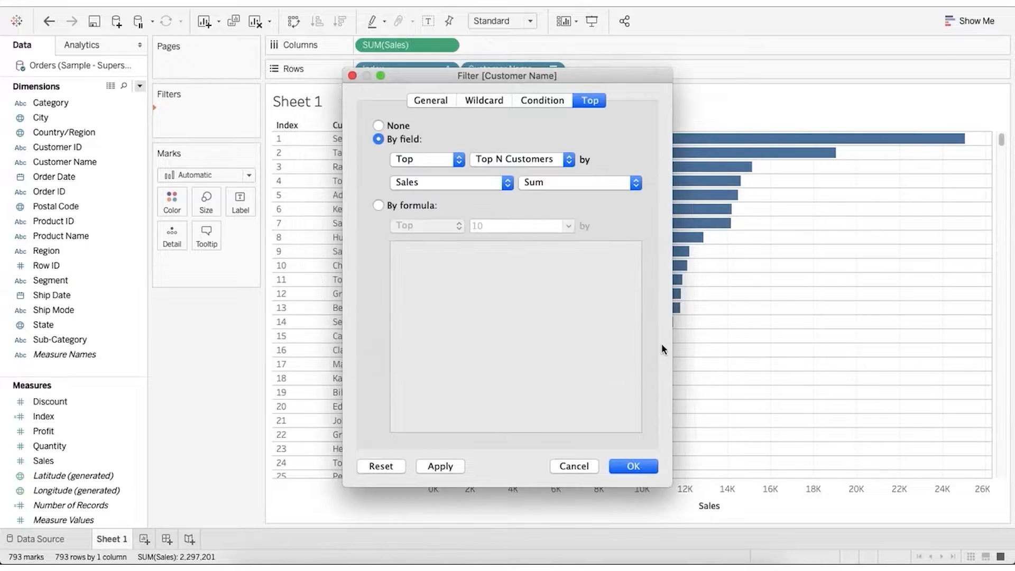
pyautogui.click(637, 468)
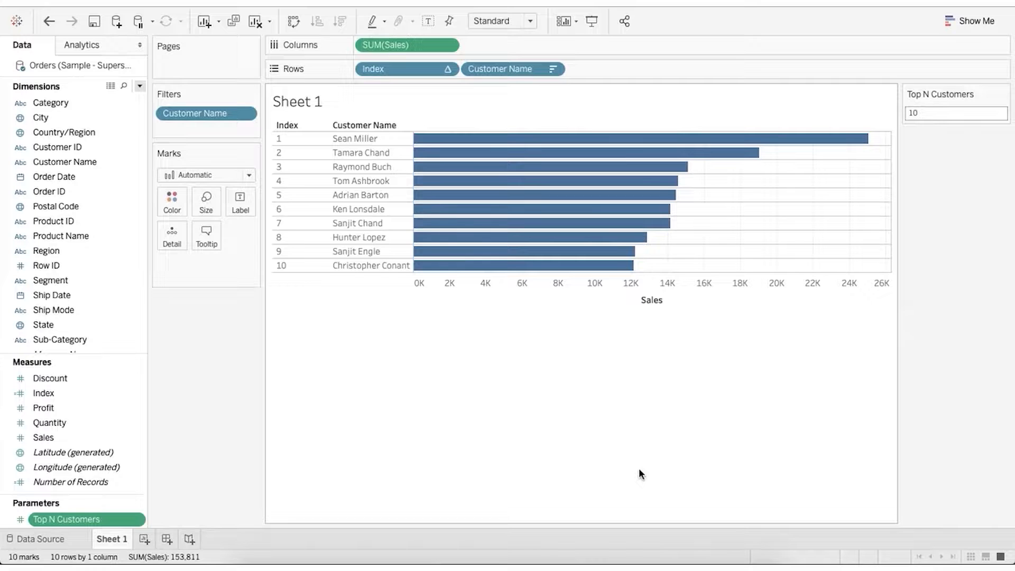
# Step: Set the Top N Customers parameter to 5
pyautogui.click(933, 108)
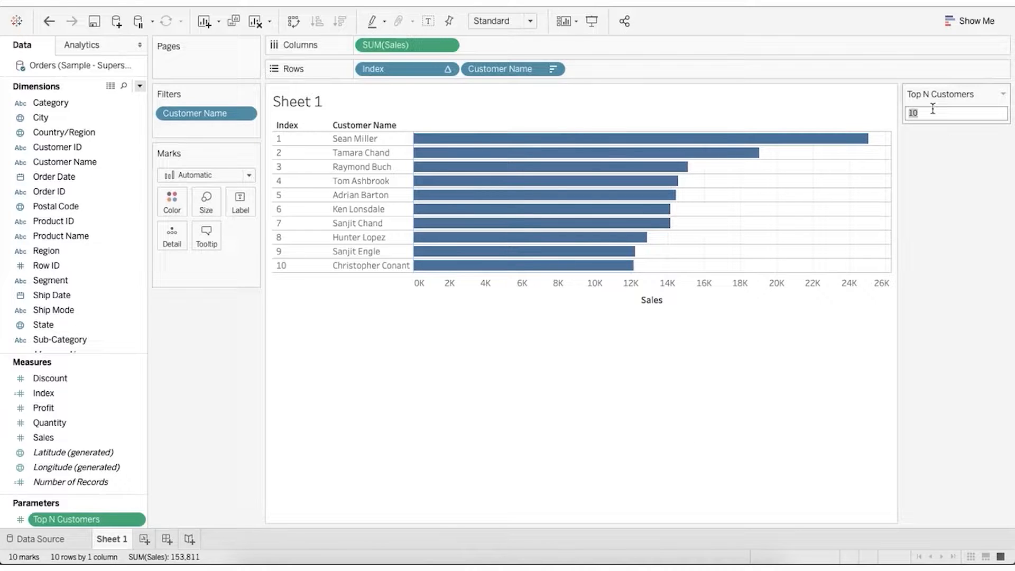
pyautogui.write('5')
pyautogui.press('Return')
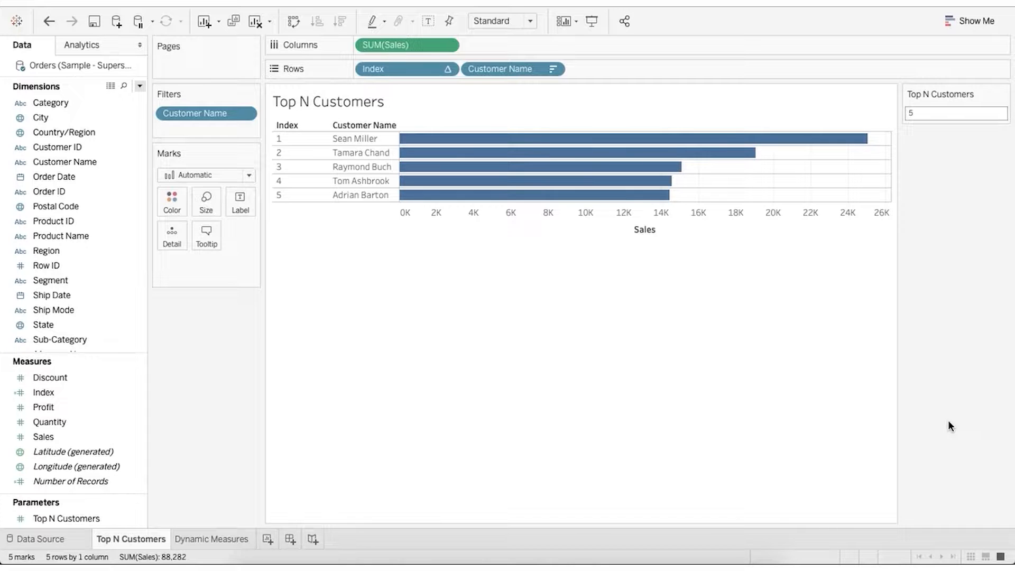
# Step: On the Dynamic Measures sheet, define a new parameter named MeasureValues with data type String and a list of allowable values
pyautogui.click(141, 86)
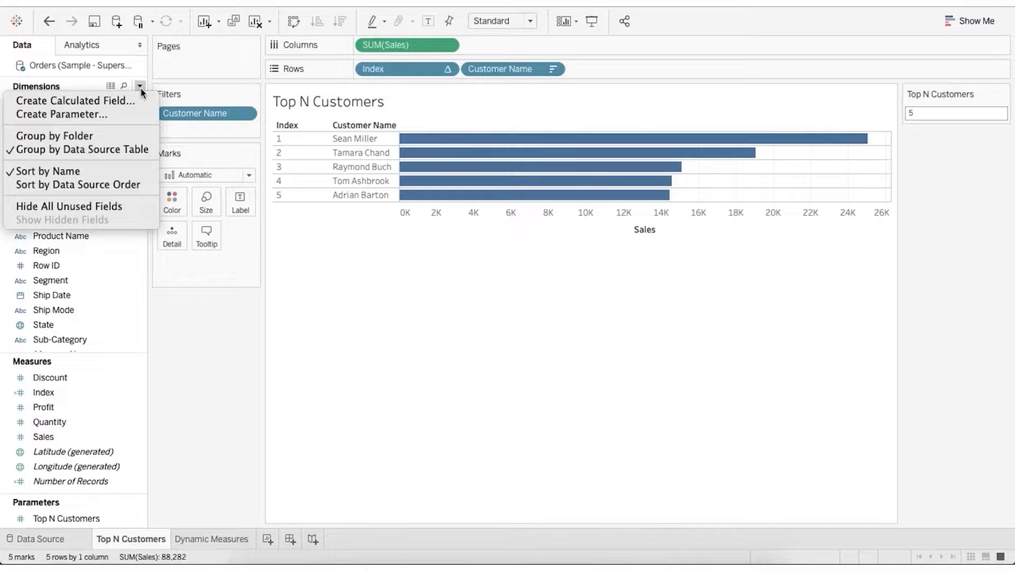
pyautogui.click(110, 115)
pyautogui.moveTo(209, 543)
pyautogui.click(210, 543)
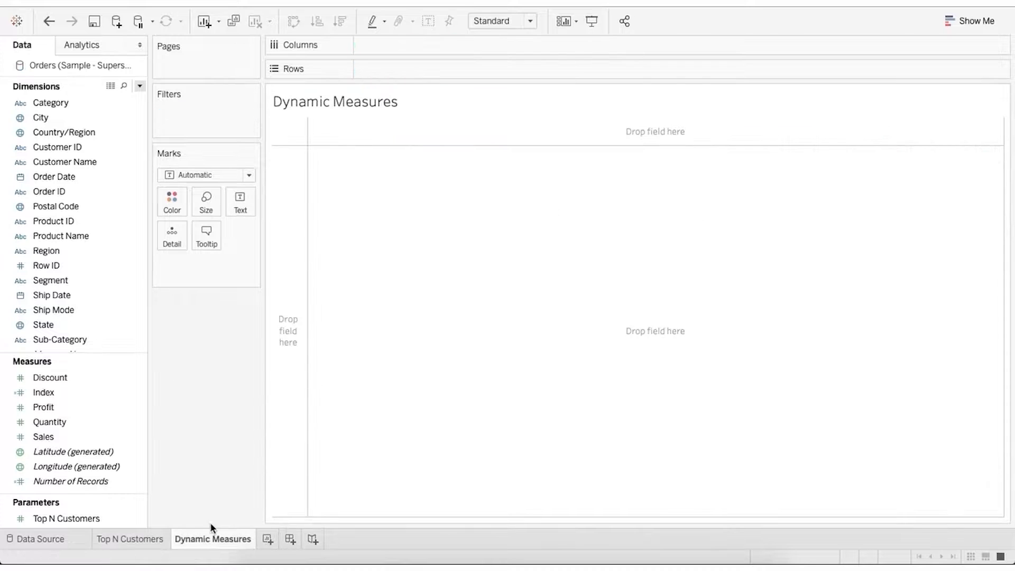
pyautogui.click(140, 86)
pyautogui.click(58, 113)
pyautogui.write('MeasureValues')
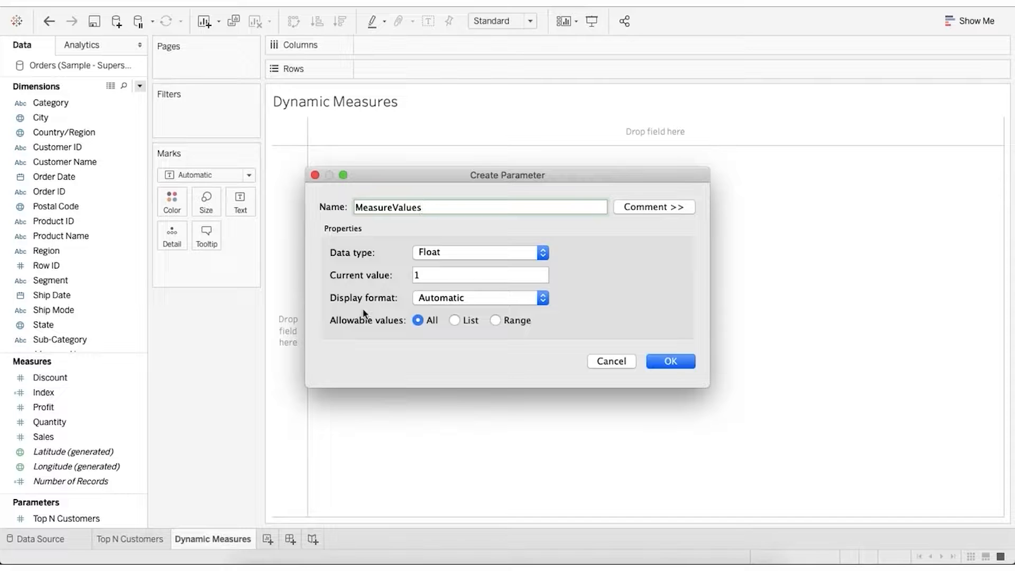
pyautogui.click(446, 253)
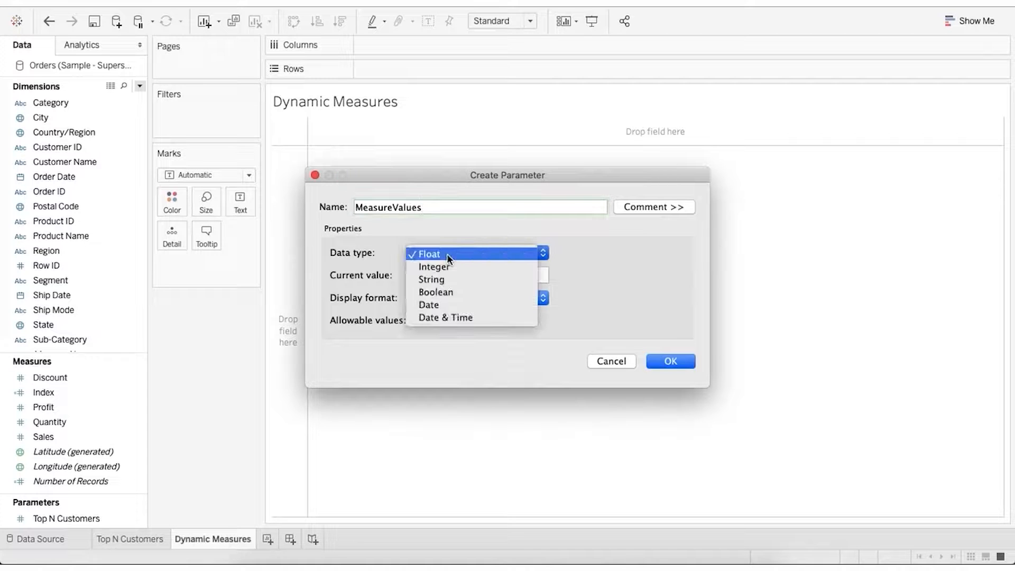
pyautogui.click(446, 280)
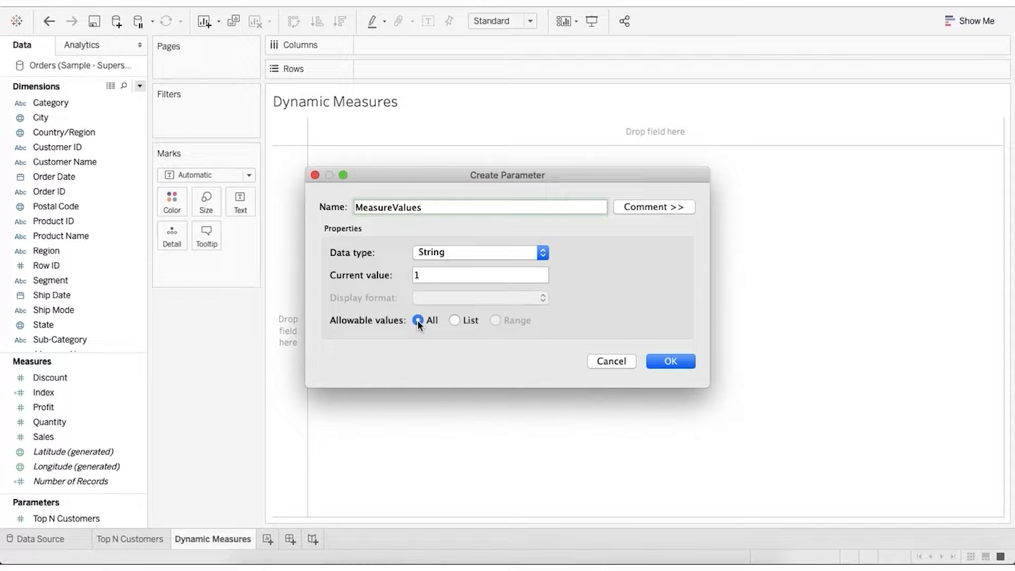
pyautogui.click(455, 320)
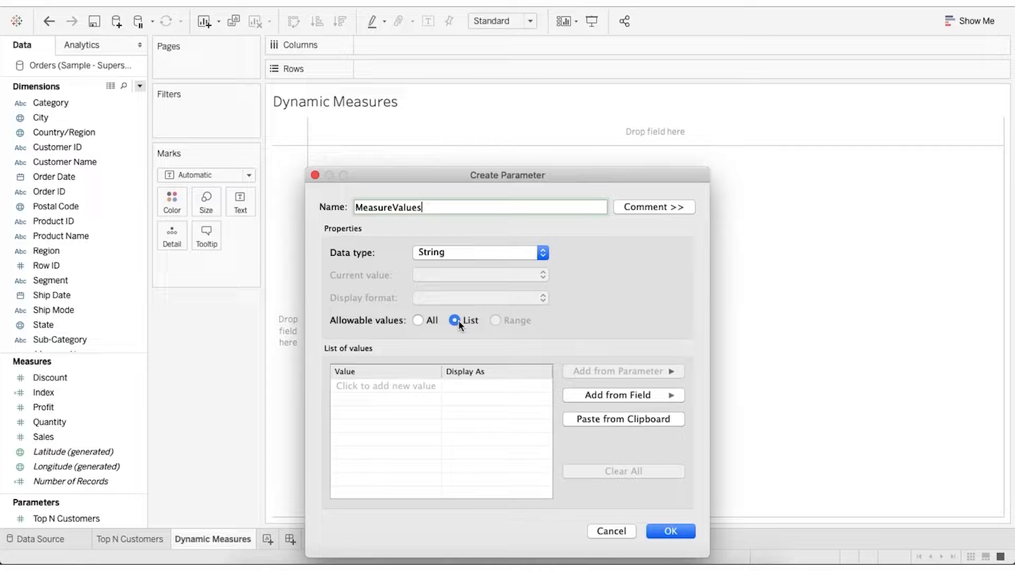
# Step: Add Discount, Profit, Quantity and Sales to the parameter's list of values and create the parameter
pyautogui.click(391, 385)
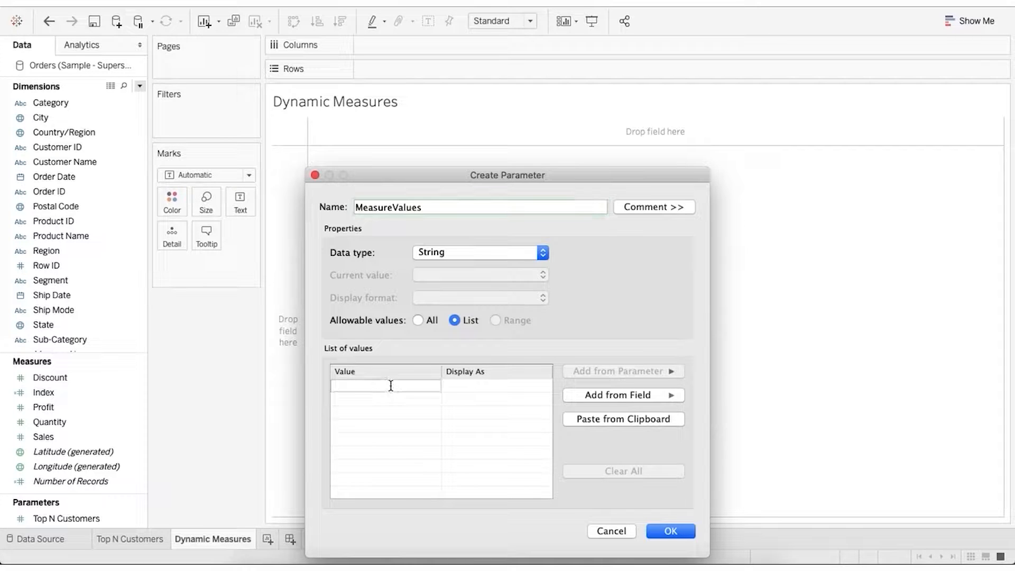
pyautogui.write('Discount')
pyautogui.click(475, 384)
pyautogui.click(406, 401)
pyautogui.write('Profit')
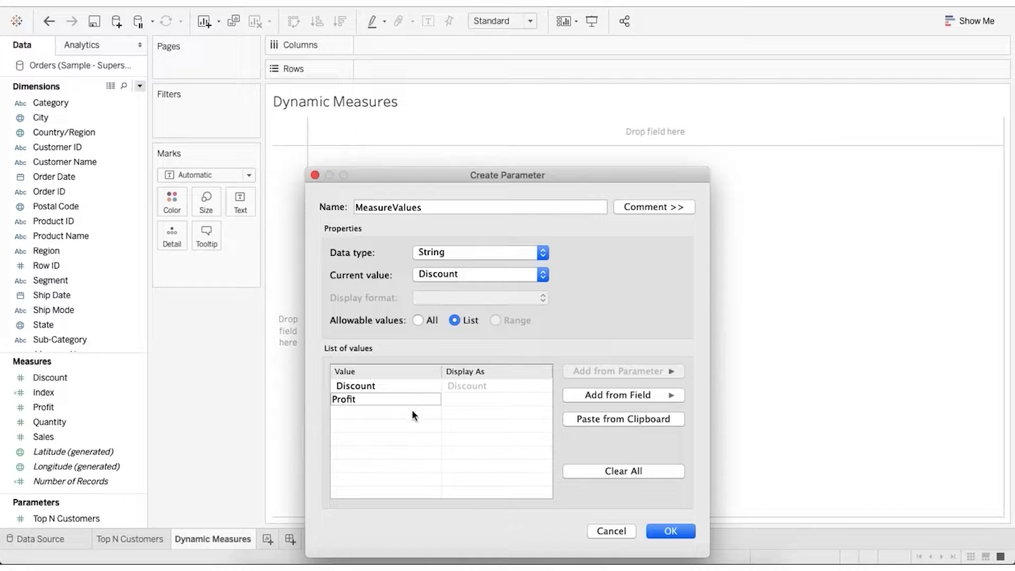
pyautogui.click(413, 410)
pyautogui.write('Quantity')
pyautogui.click(389, 426)
pyautogui.write('Sales')
pyautogui.press('Tab')
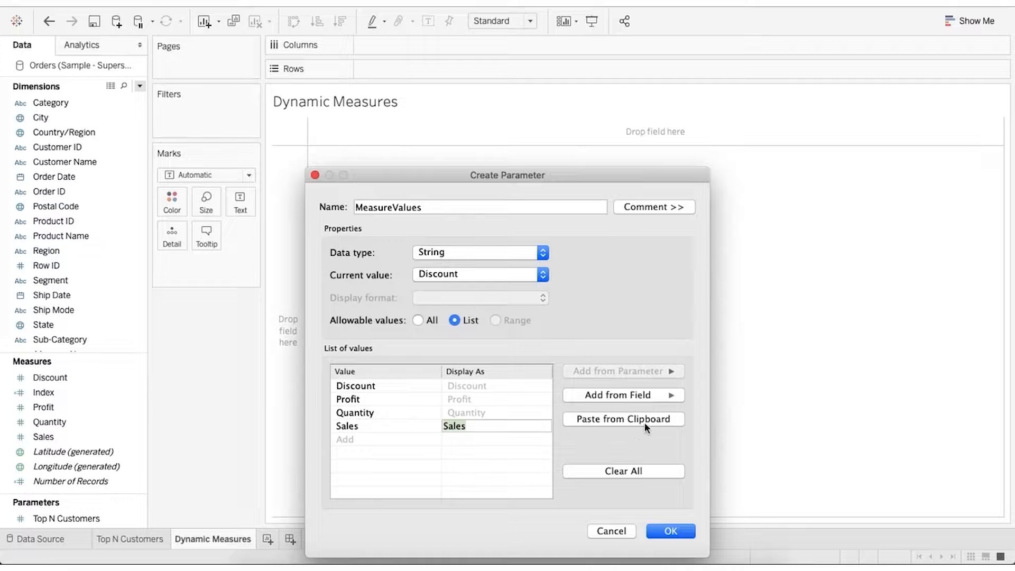
pyautogui.click(655, 399)
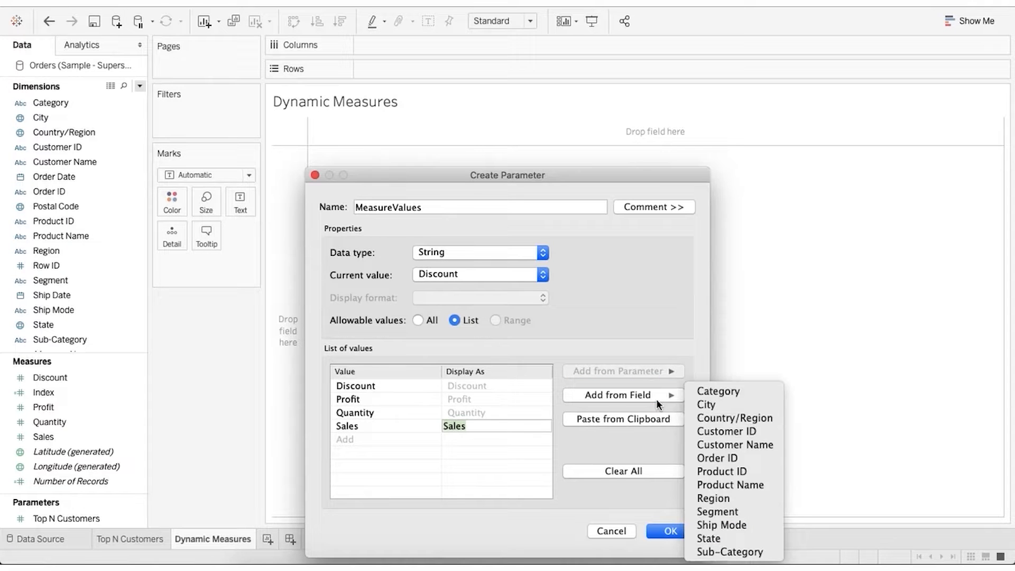
pyautogui.click(634, 438)
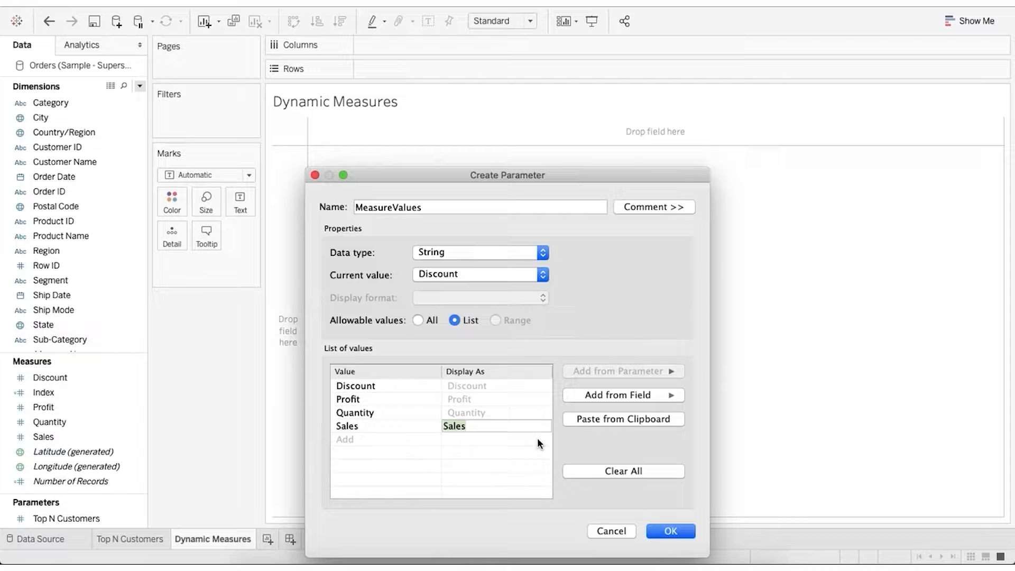
pyautogui.click(670, 532)
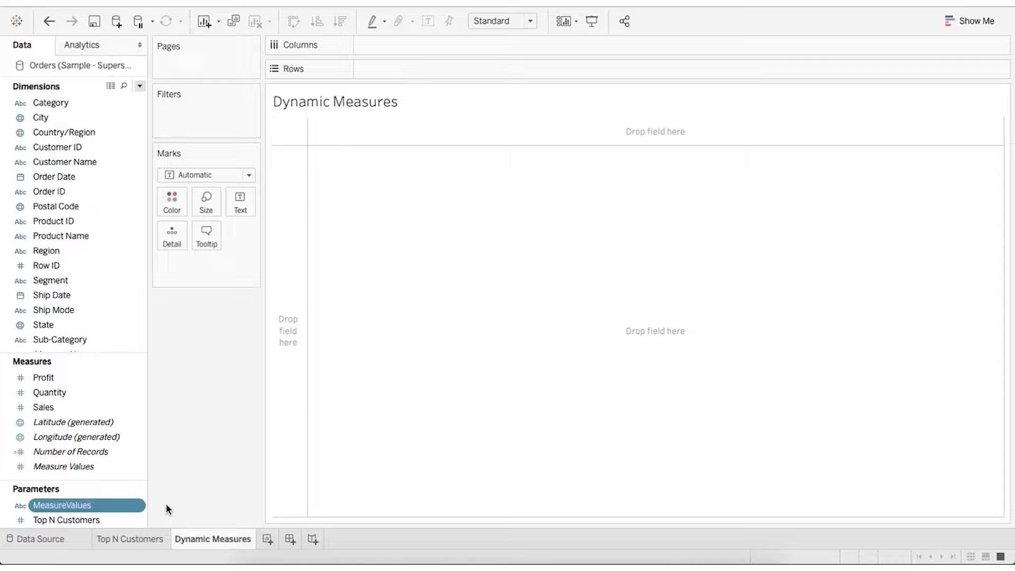
# Step: Show the MeasureValues parameter control on the sheet and check its list of choices
pyautogui.rightClick(86, 510)
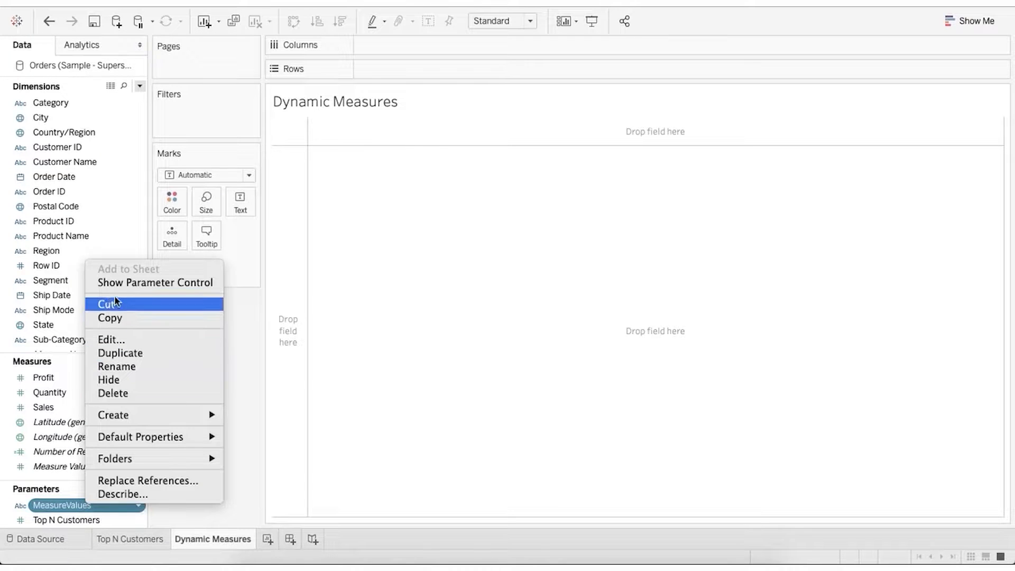
pyautogui.click(119, 281)
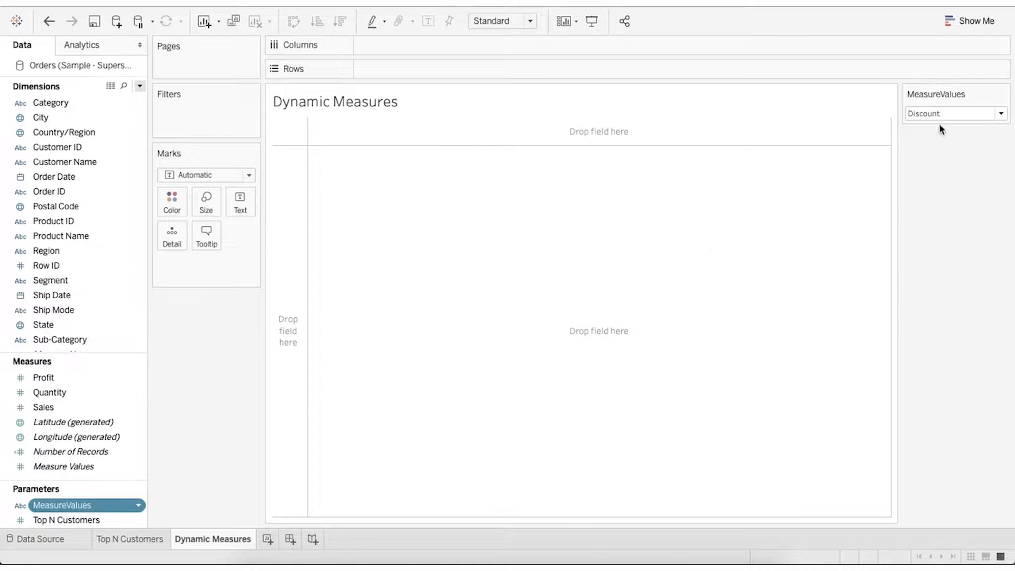
pyautogui.click(951, 113)
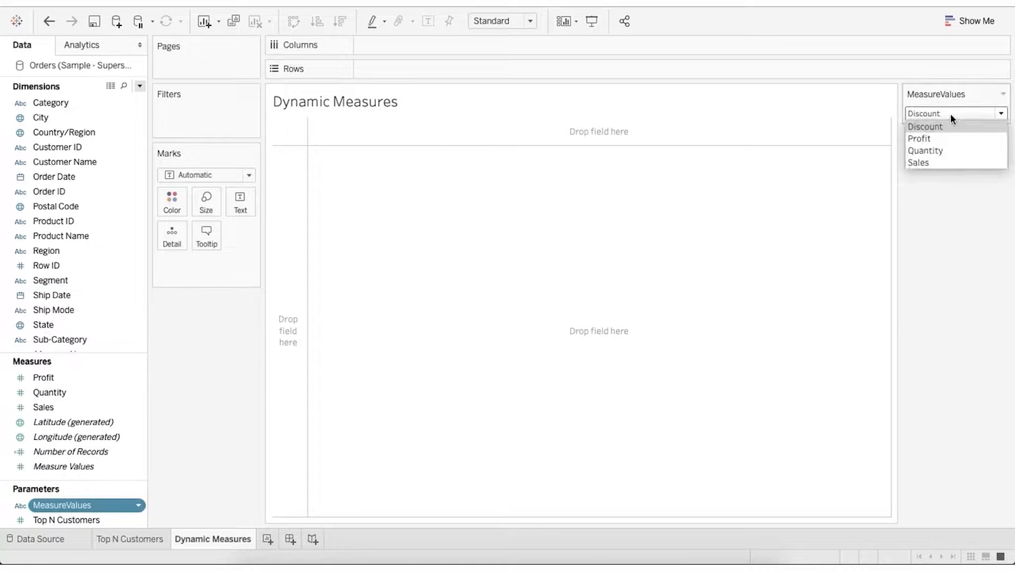
pyautogui.click(946, 160)
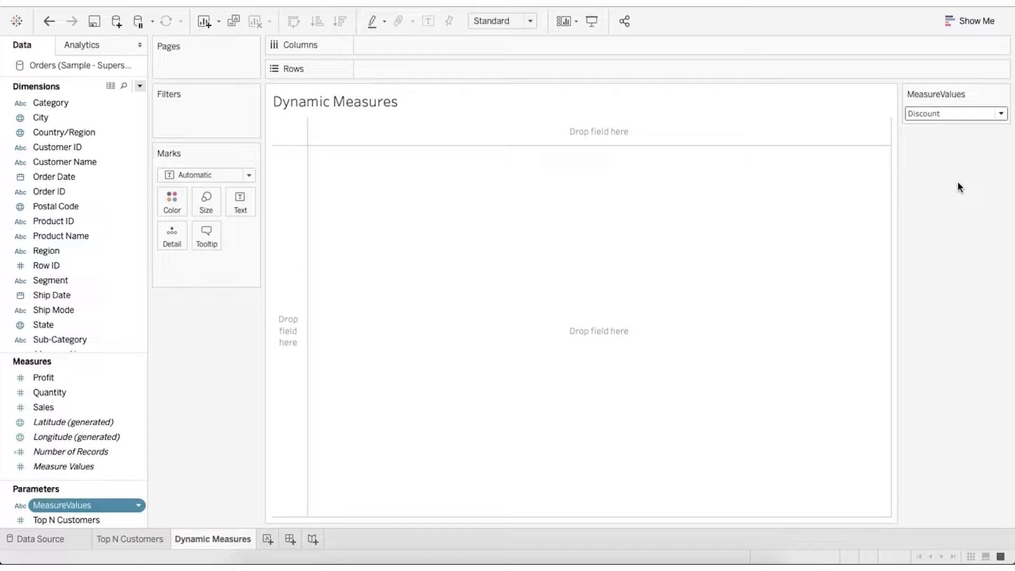
# Step: Create a calculated field named NameofMeasure and begin its formula with CASE [MeasureValues]
pyautogui.click(140, 87)
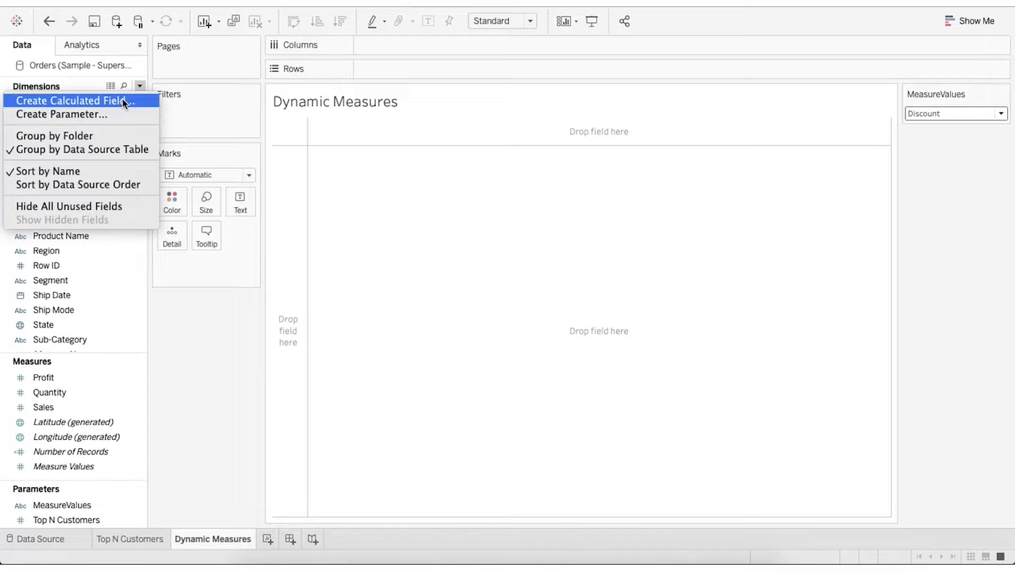
pyautogui.click(125, 100)
pyautogui.write('NameofMeasure')
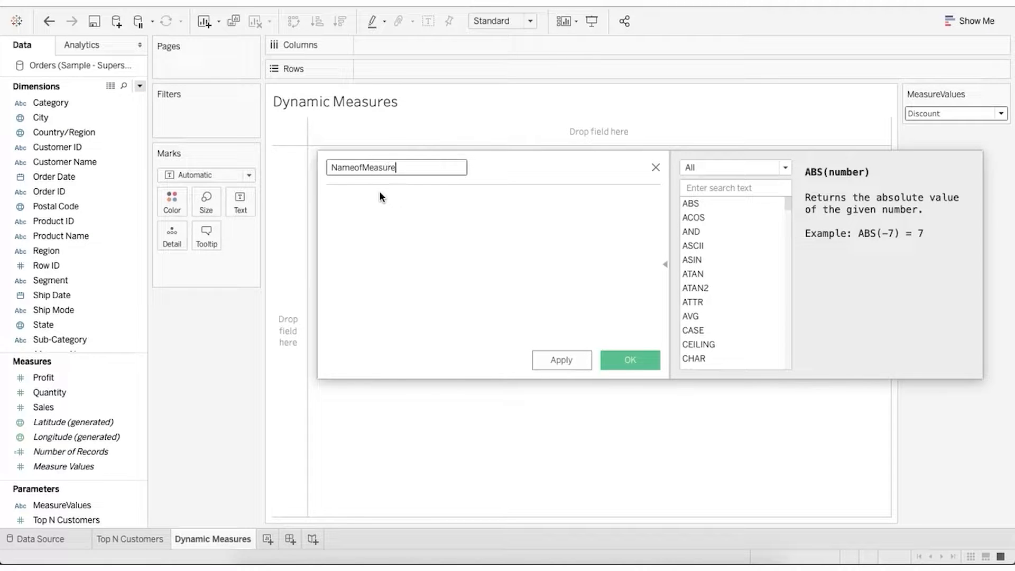
pyautogui.click(380, 193)
pyautogui.write('CASE')
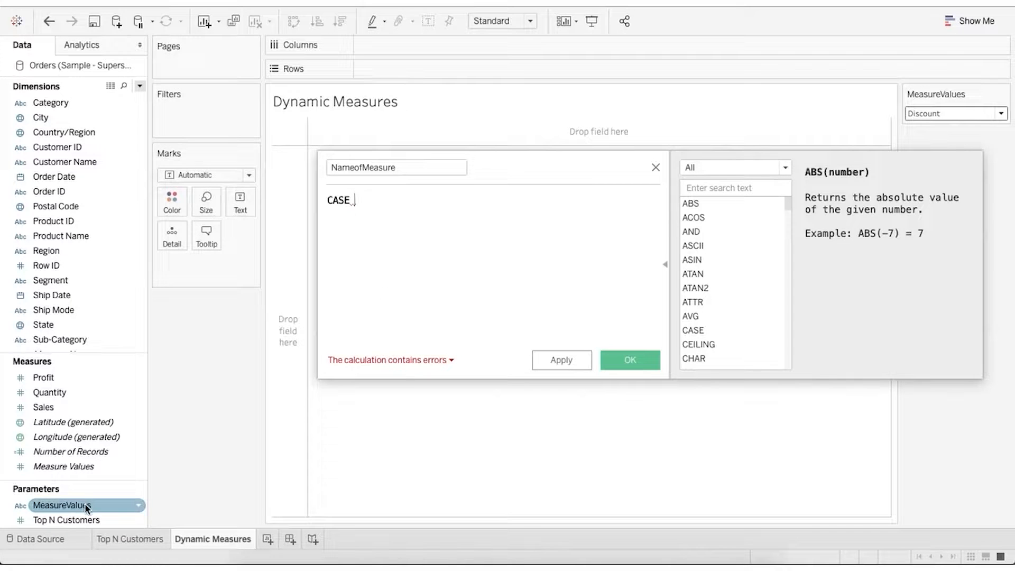
pyautogui.moveTo(85, 503); pyautogui.dragTo(420, 265)
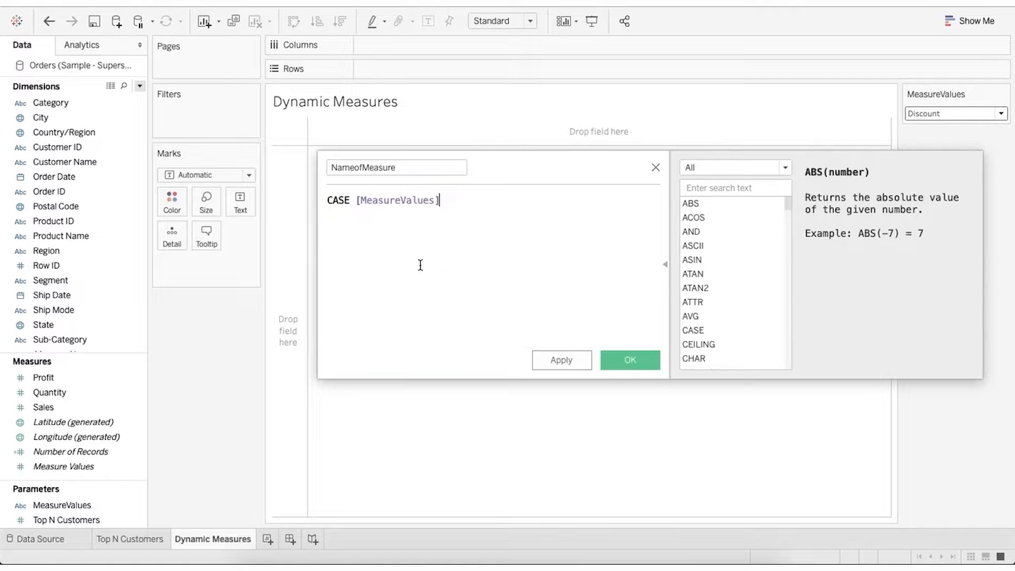
# Step: Add the line WHEN "Discount" THEN [Discount] to the CASE formula
pyautogui.write('WH')
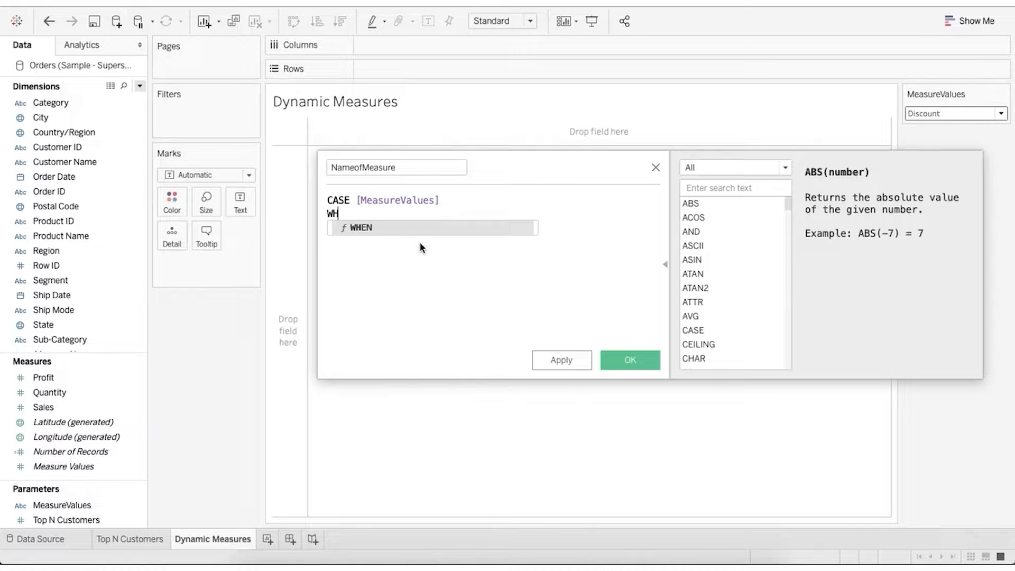
pyautogui.write('EN')
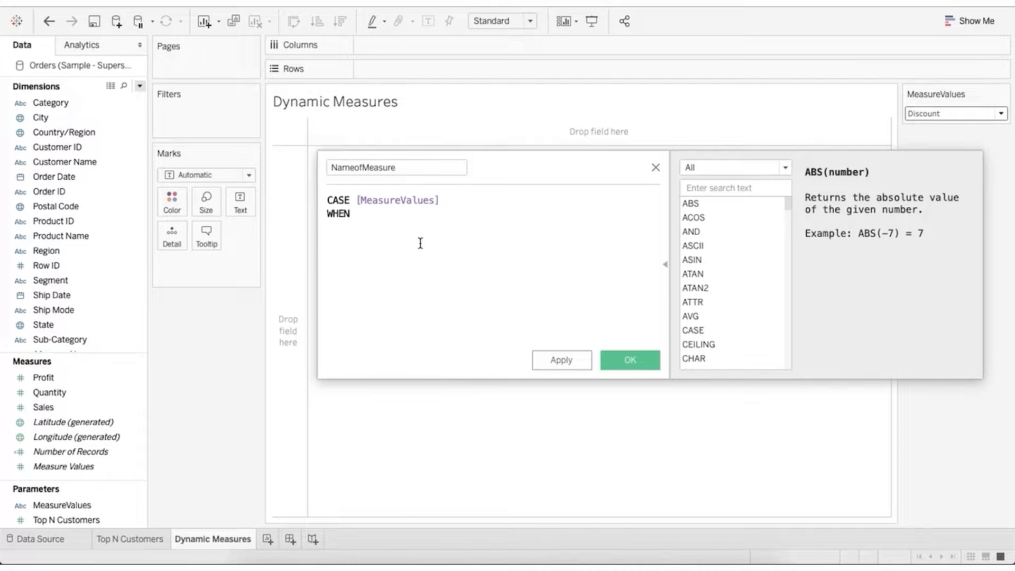
pyautogui.write(' "Discount"')
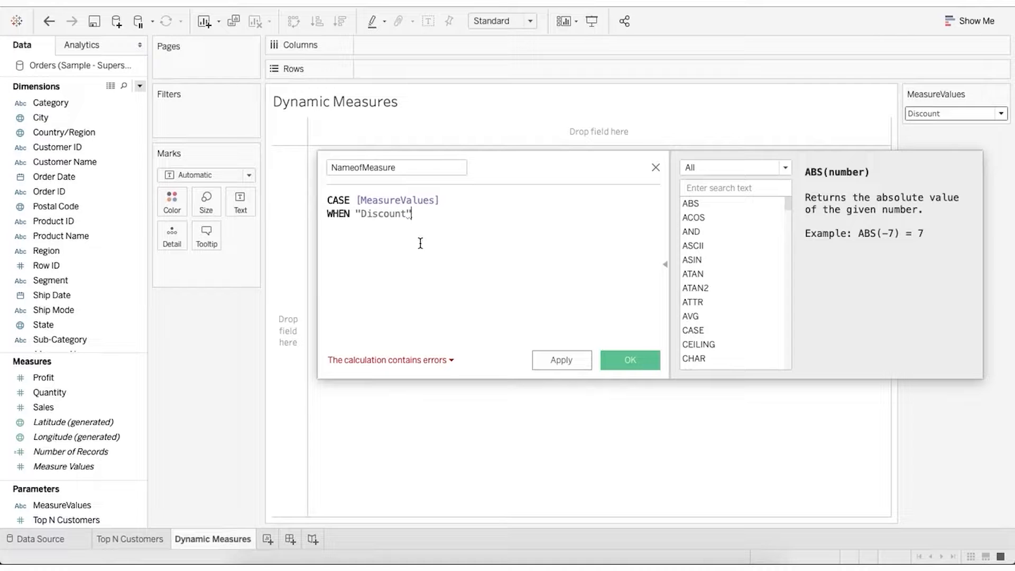
pyautogui.write(' THEN')
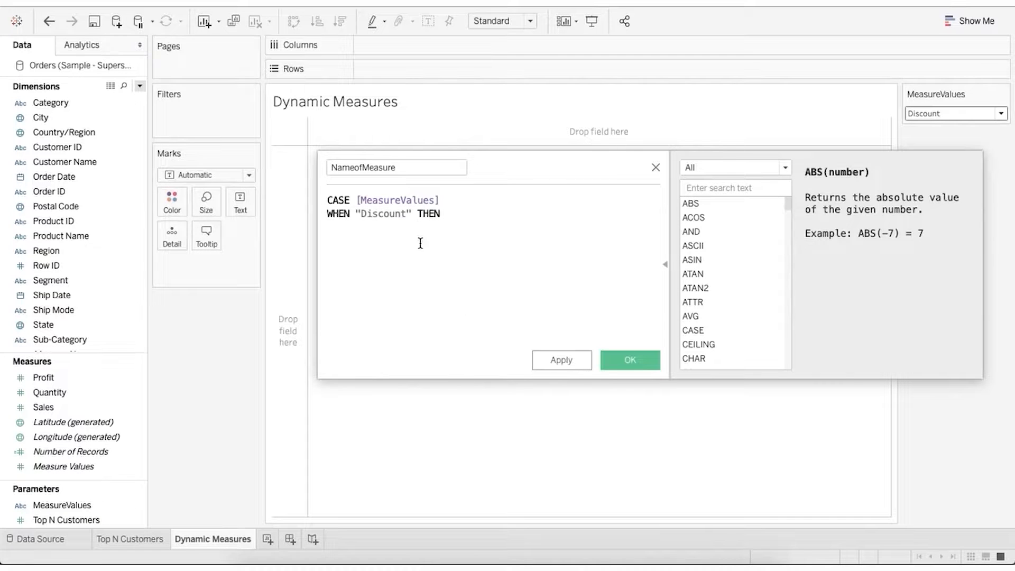
pyautogui.scroll(2, 107, 388)
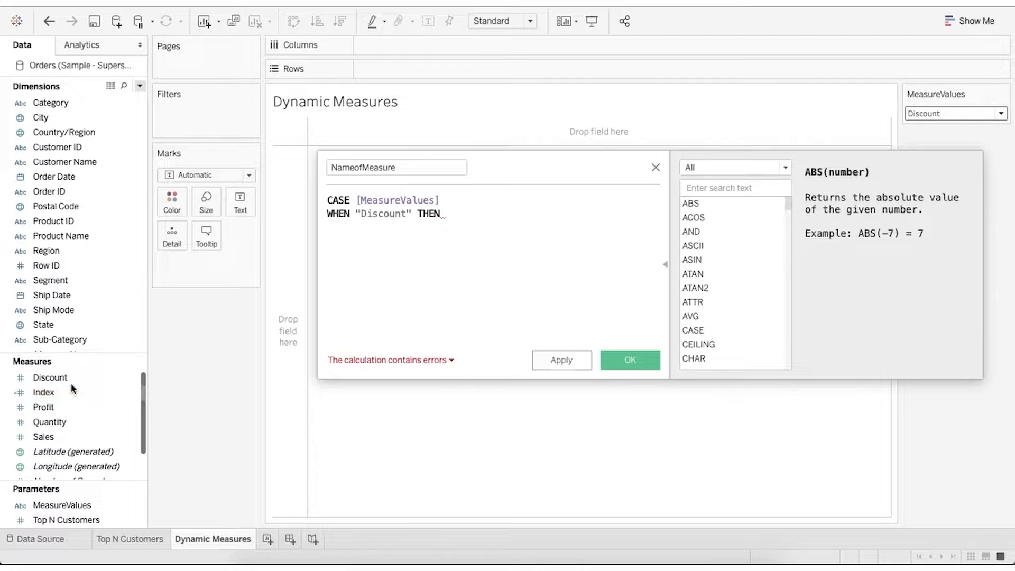
pyautogui.moveTo(70, 382); pyautogui.dragTo(483, 270)
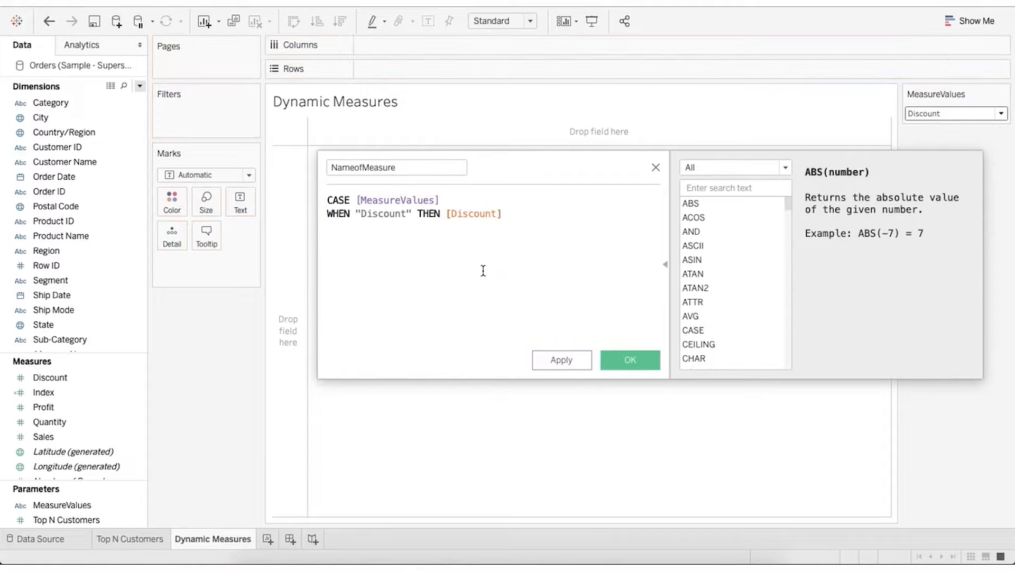
# Step: Add the lines WHEN "Profit" THEN [Profit] and WHEN "Quantity" THEN [Quantity] to the formula
pyautogui.write('WHEN "Profit" THEN')
pyautogui.moveTo(53, 405); pyautogui.dragTo(453, 275)
pyautogui.press('Return')
pyautogui.write('WHEN ')
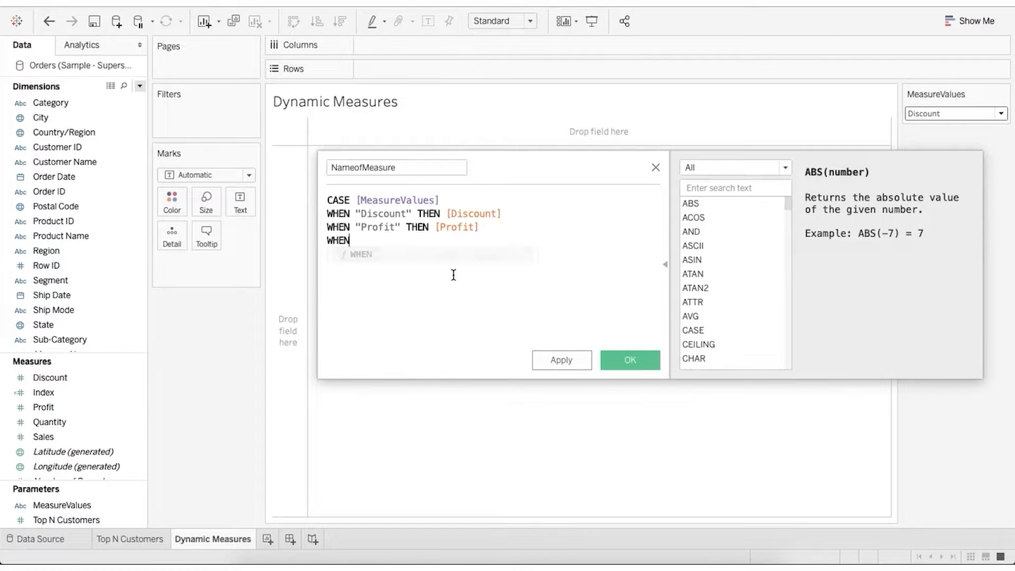
pyautogui.write('"Quantity" THEN')
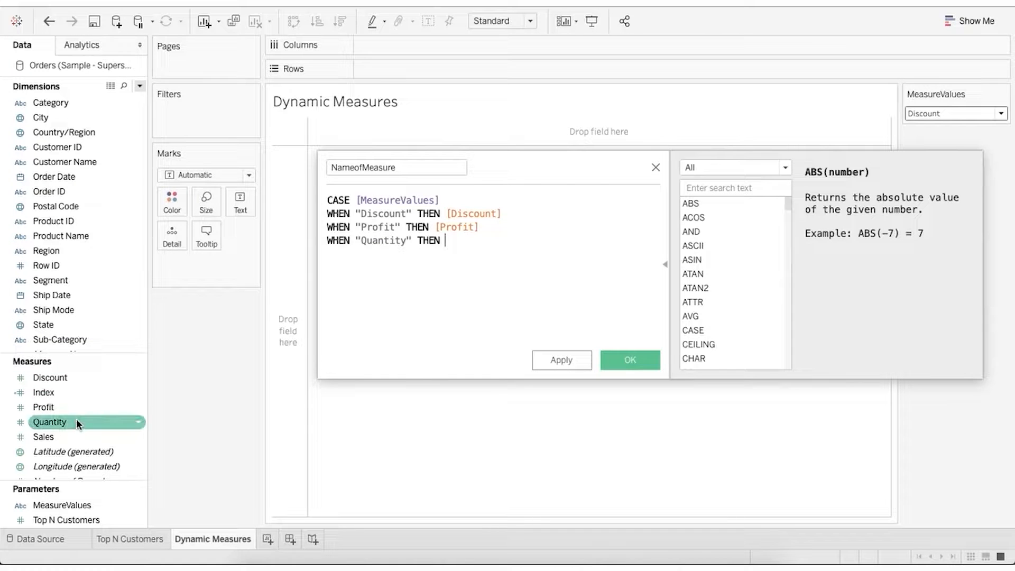
pyautogui.moveTo(76, 421); pyautogui.dragTo(483, 300)
# Step: Add the line WHEN "Sales" THEN [Sales] and close the CASE formula with END
pyautogui.press('Return')
pyautogui.write('WHEN ')
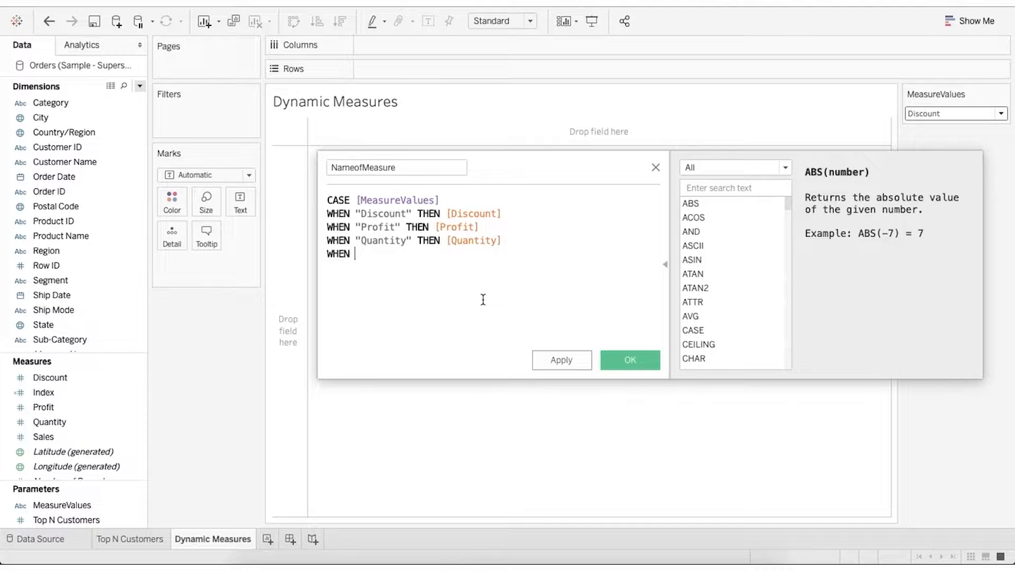
pyautogui.write('"Sales" THEN')
pyautogui.moveTo(43, 437); pyautogui.dragTo(438, 295)
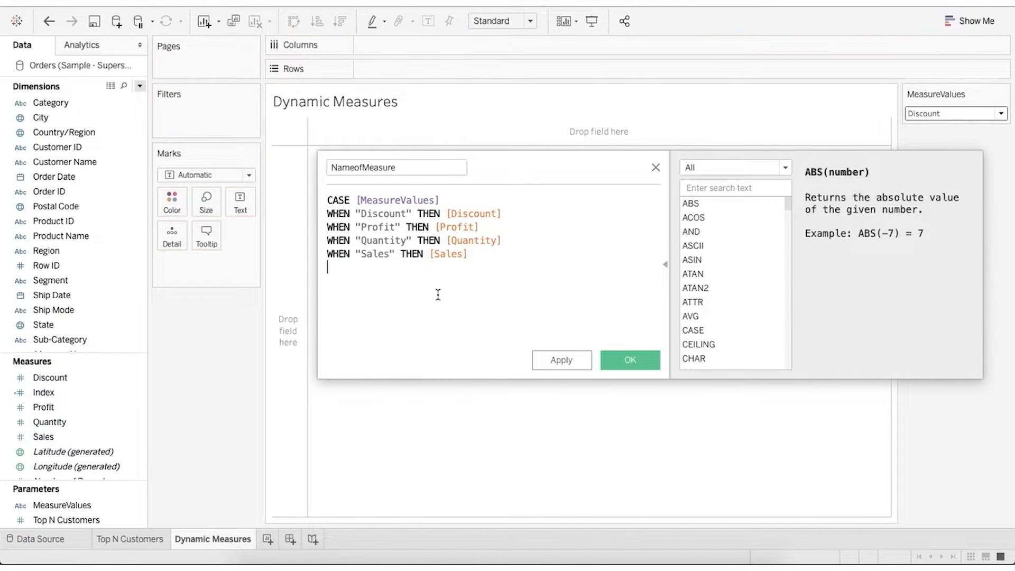
pyautogui.write('END')
pyautogui.click(503, 252)
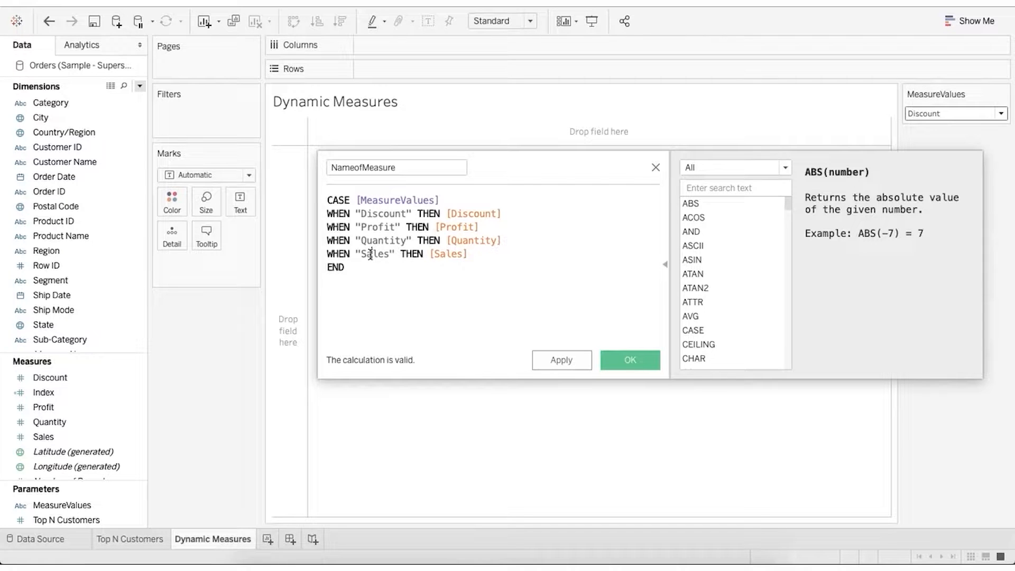
pyautogui.click(370, 255)
pyautogui.press('BackSpace')
pyautogui.write('s')
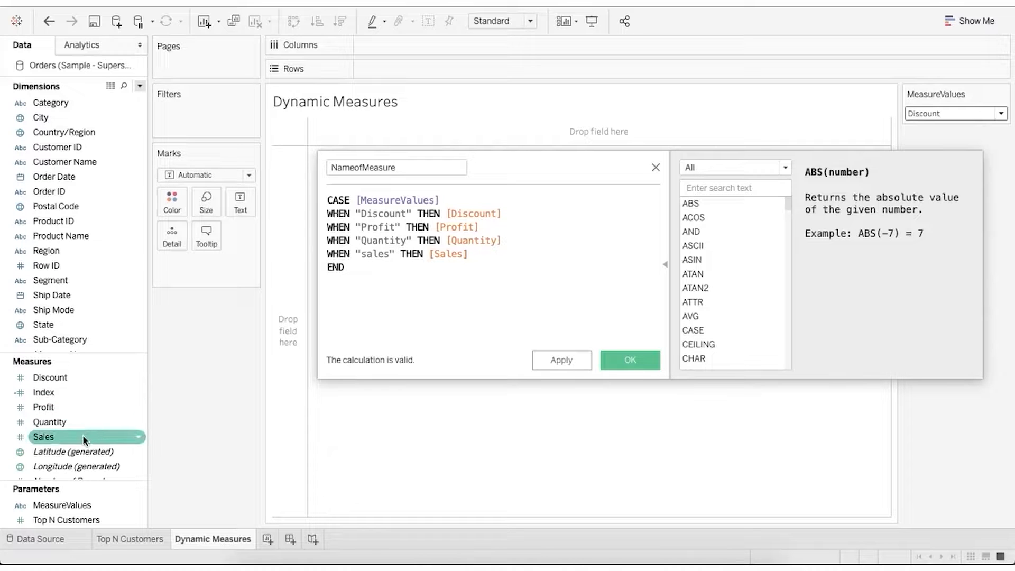
pyautogui.click(365, 255)
pyautogui.press('BackSpace')
pyautogui.write('S')
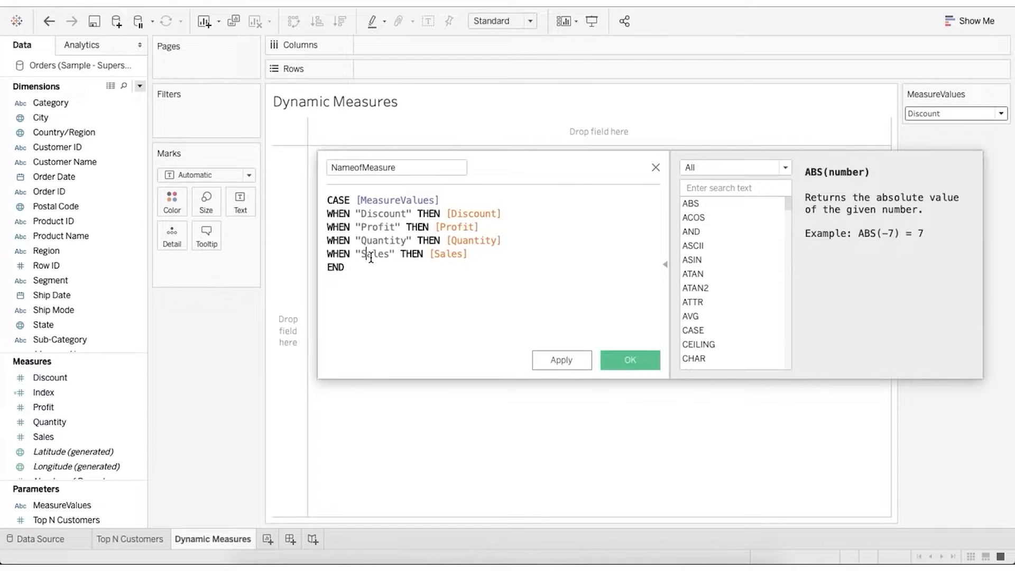
# Step: Save the completed NameofMeasure calculated field
pyautogui.click(497, 274)
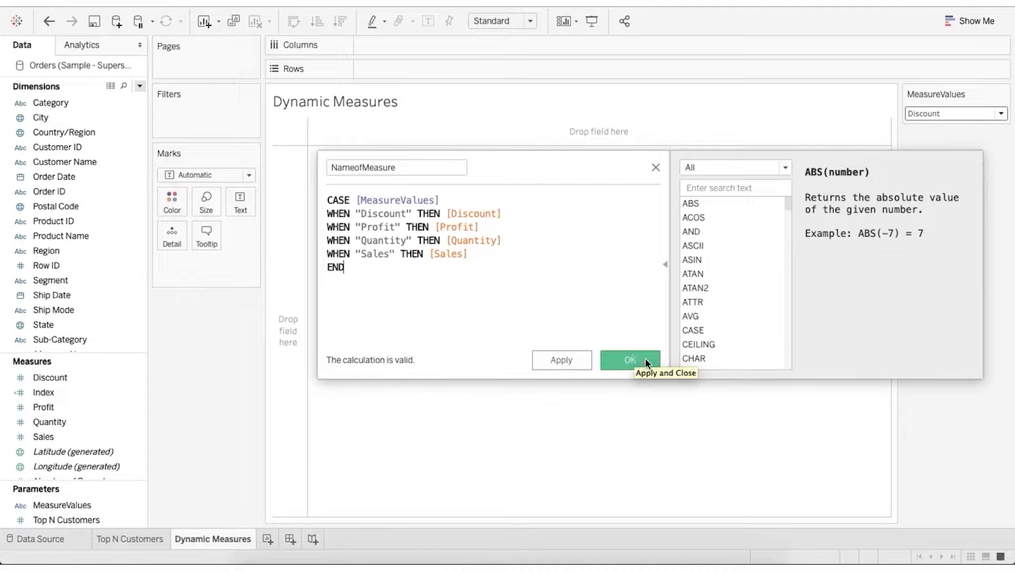
pyautogui.click(645, 362)
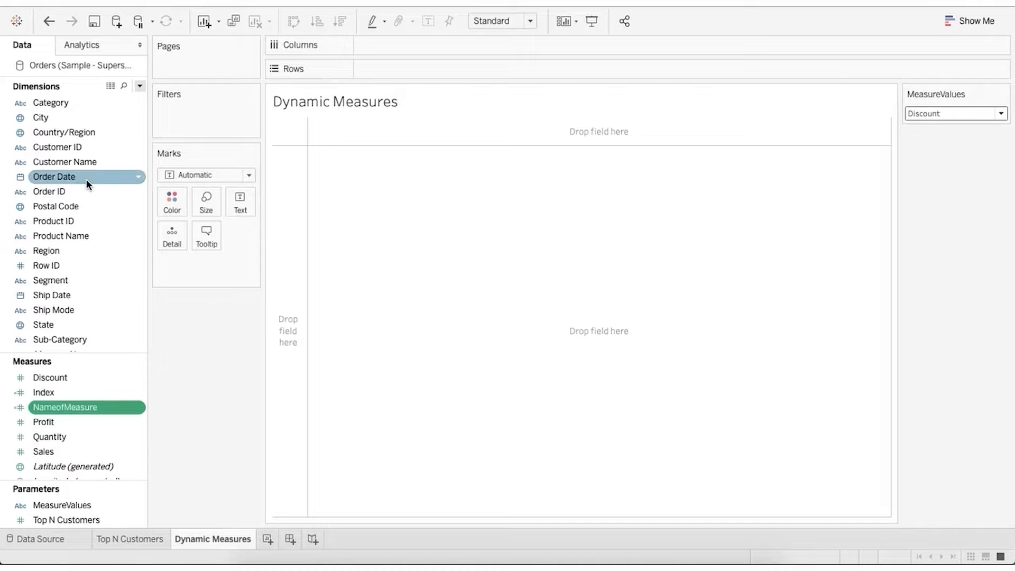
# Step: Plot NameofMeasure on Rows against Order Date on Columns and fit the chart to Entire View
pyautogui.moveTo(87, 179); pyautogui.dragTo(392, 49)
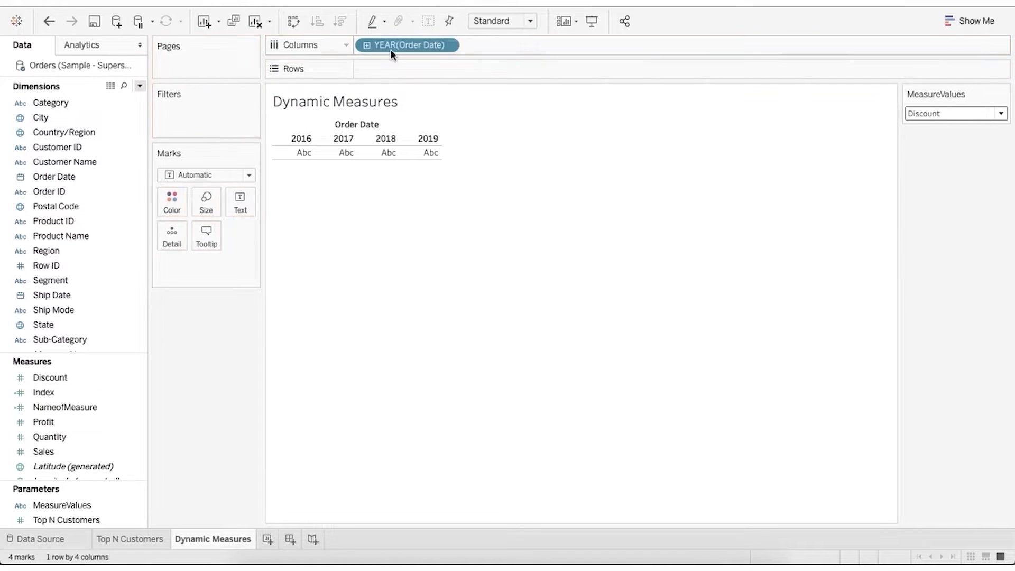
pyautogui.scroll(-1, 97, 315)
pyautogui.moveTo(64, 407); pyautogui.dragTo(413, 70)
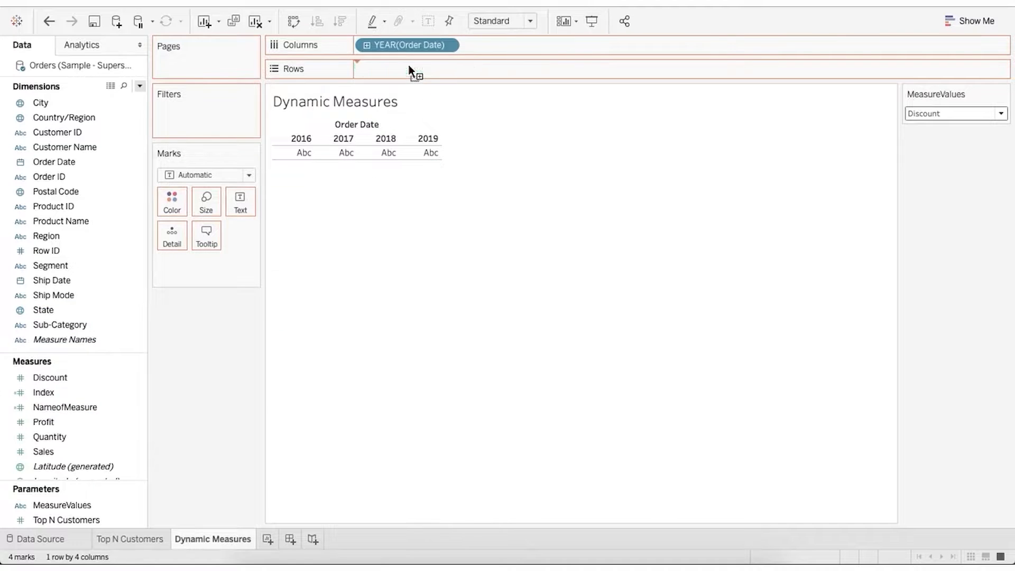
pyautogui.click(504, 25)
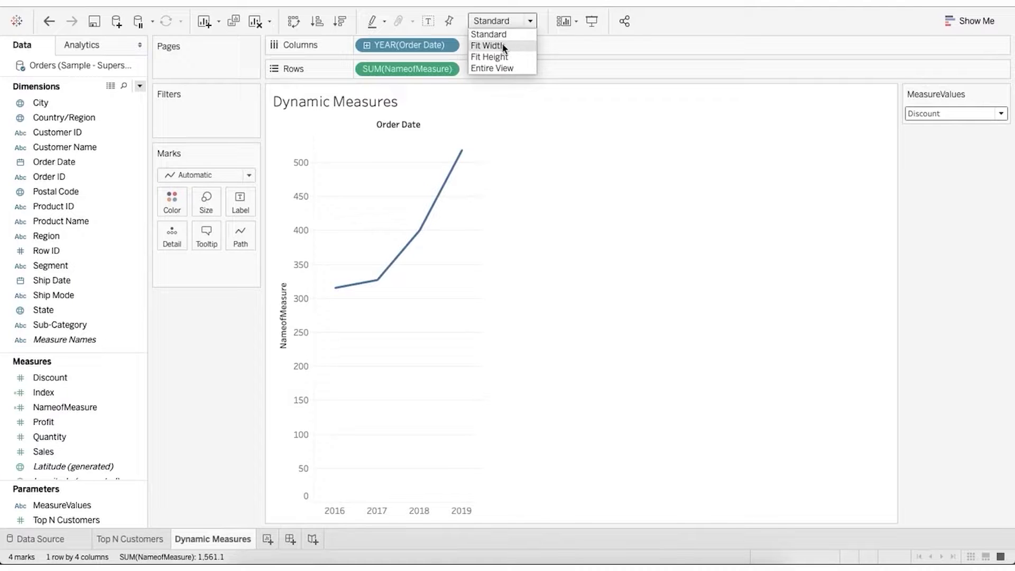
pyautogui.click(507, 69)
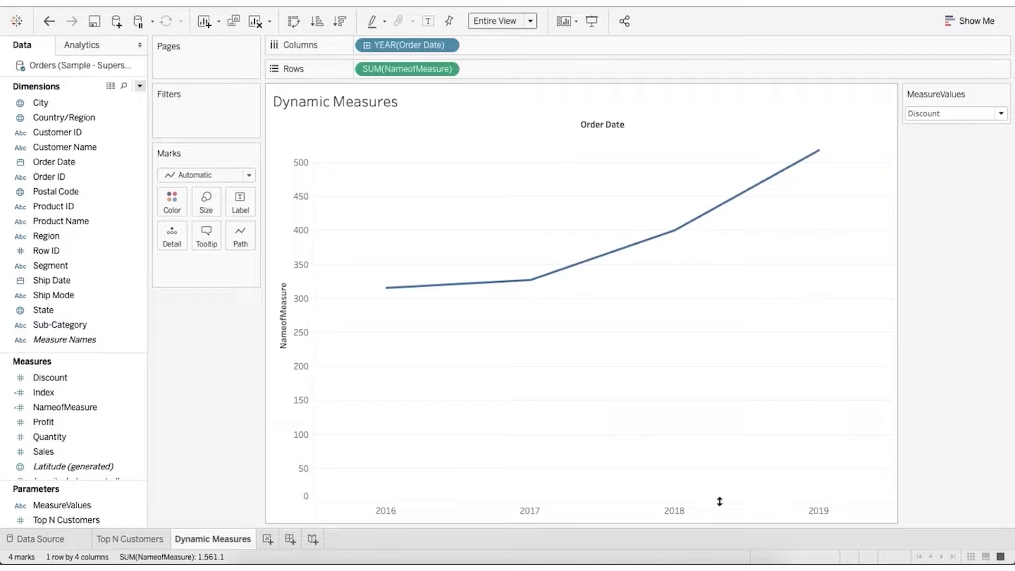
# Step: Switch the MeasureValues parameter to Profit and then to Sales to test the chart
pyautogui.click(974, 113)
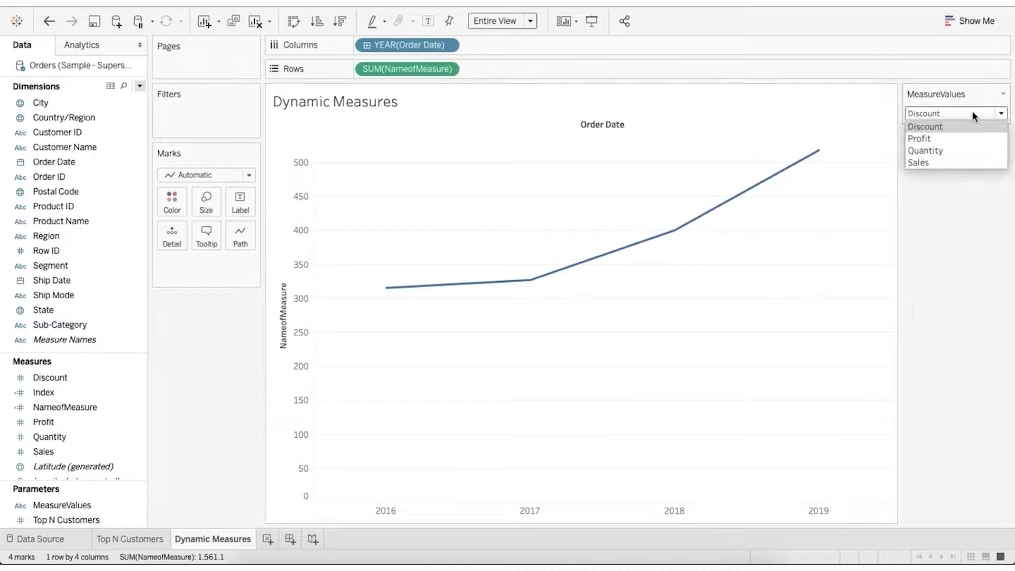
pyautogui.click(944, 139)
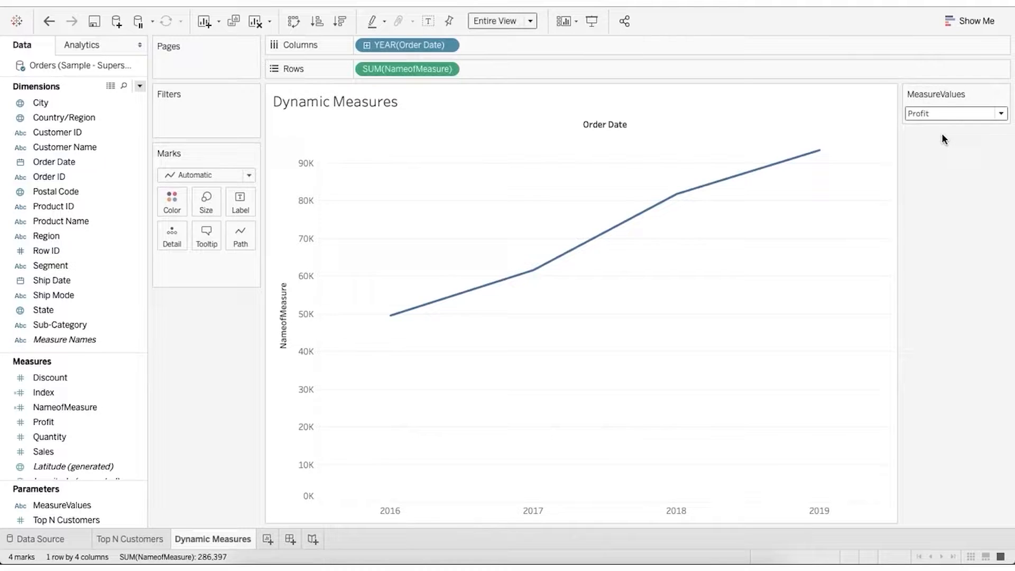
pyautogui.click(946, 112)
pyautogui.click(943, 164)
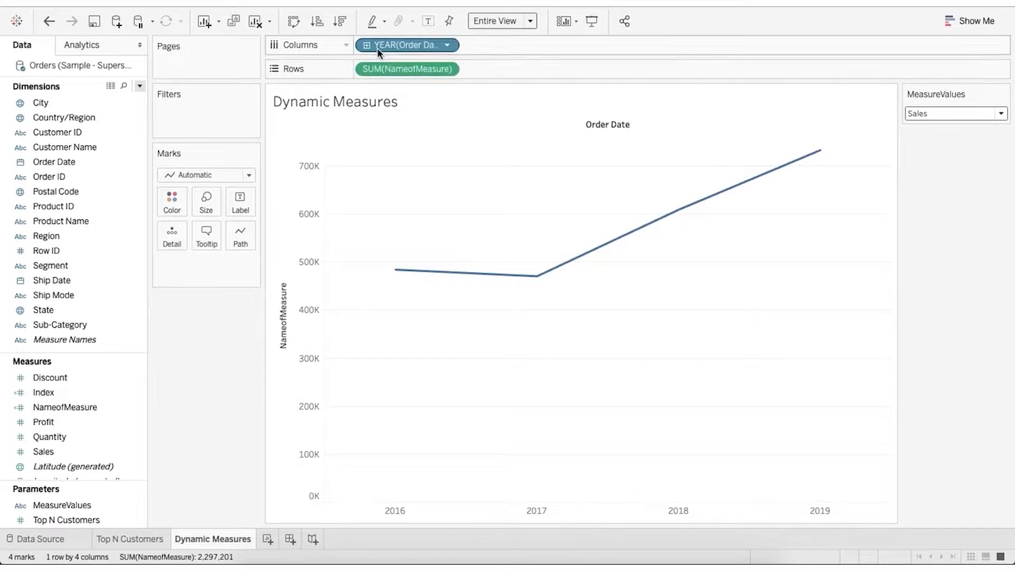
# Step: Change Order Date on Columns to the discrete Month level, then to the continuous Month (May 2015) level
pyautogui.click(448, 46)
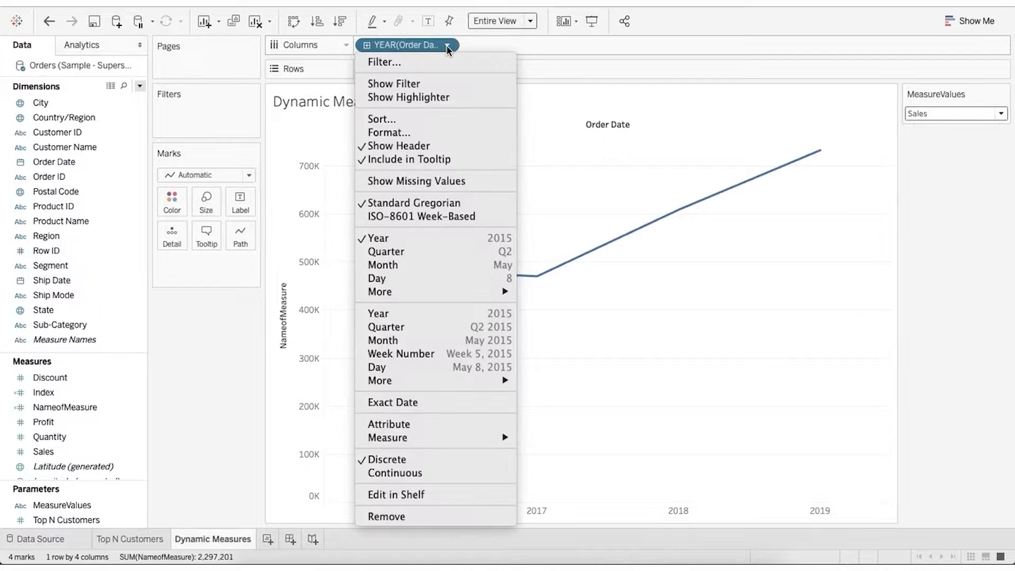
pyautogui.click(420, 264)
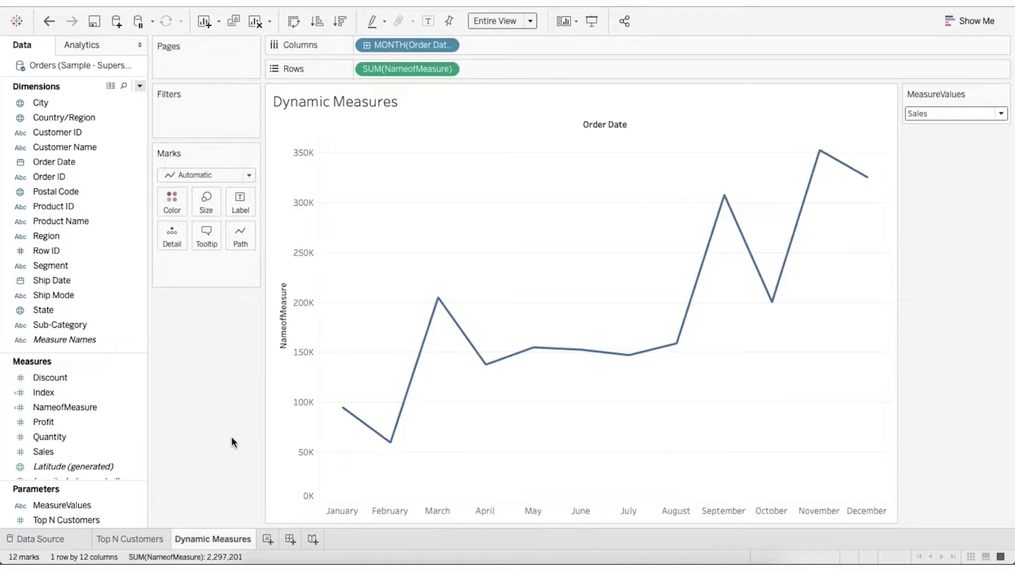
pyautogui.click(450, 45)
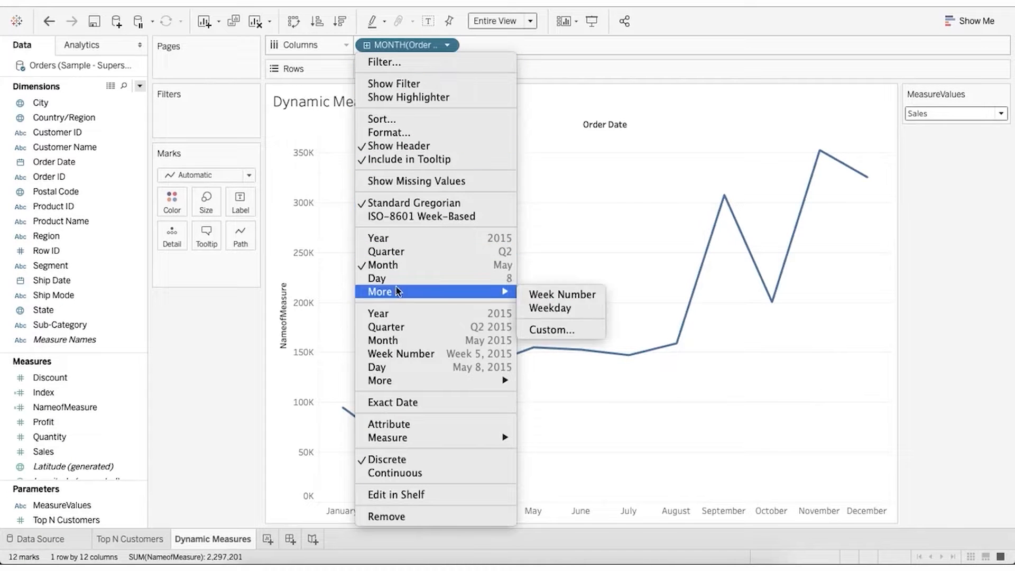
pyautogui.click(398, 341)
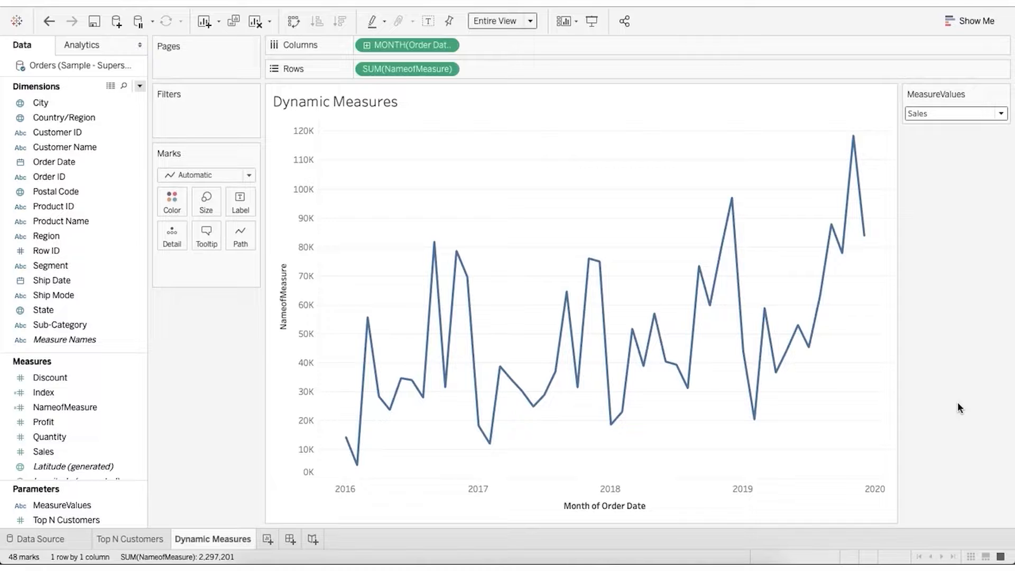
pyautogui.click(447, 45)
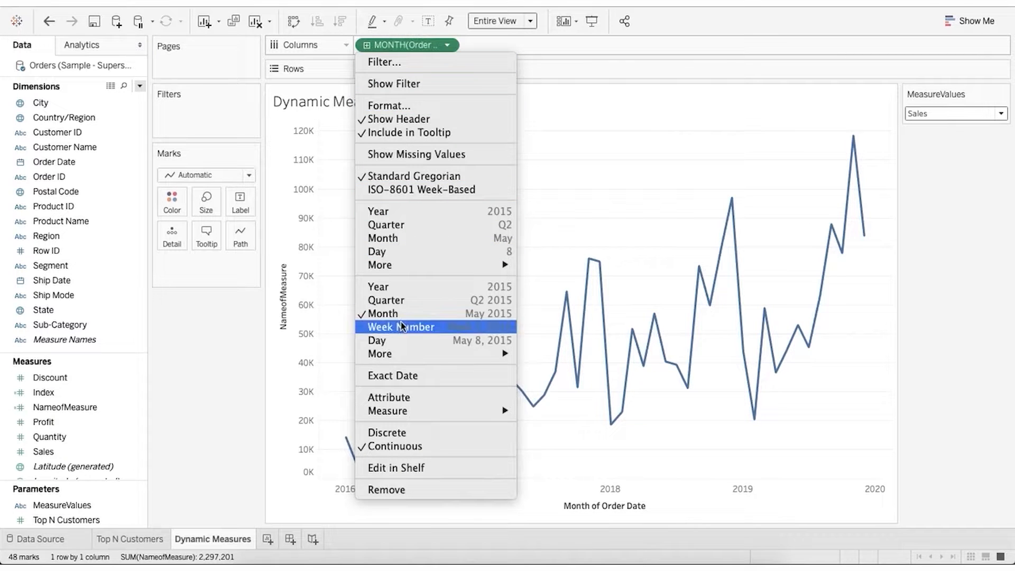
pyautogui.click(964, 271)
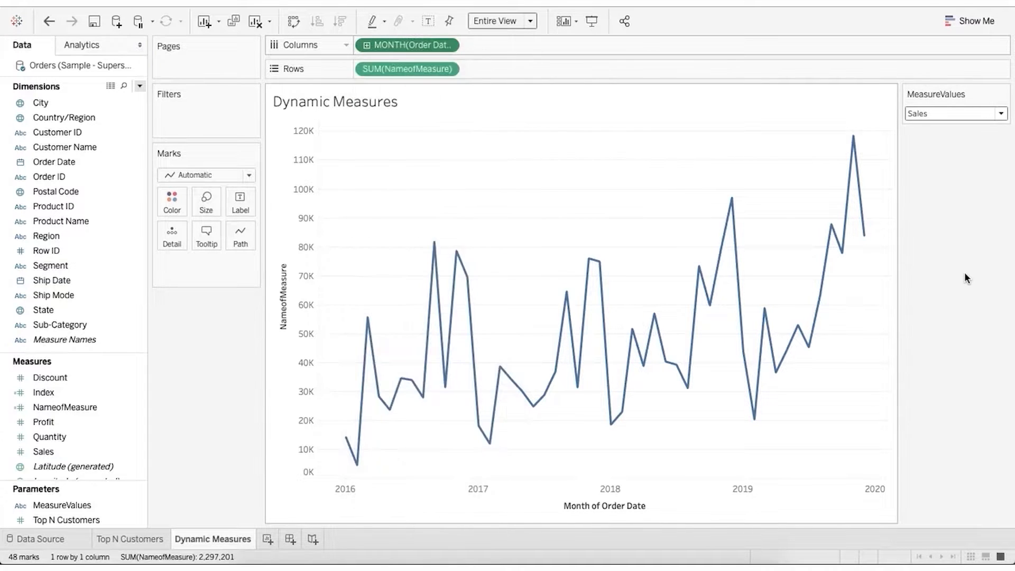
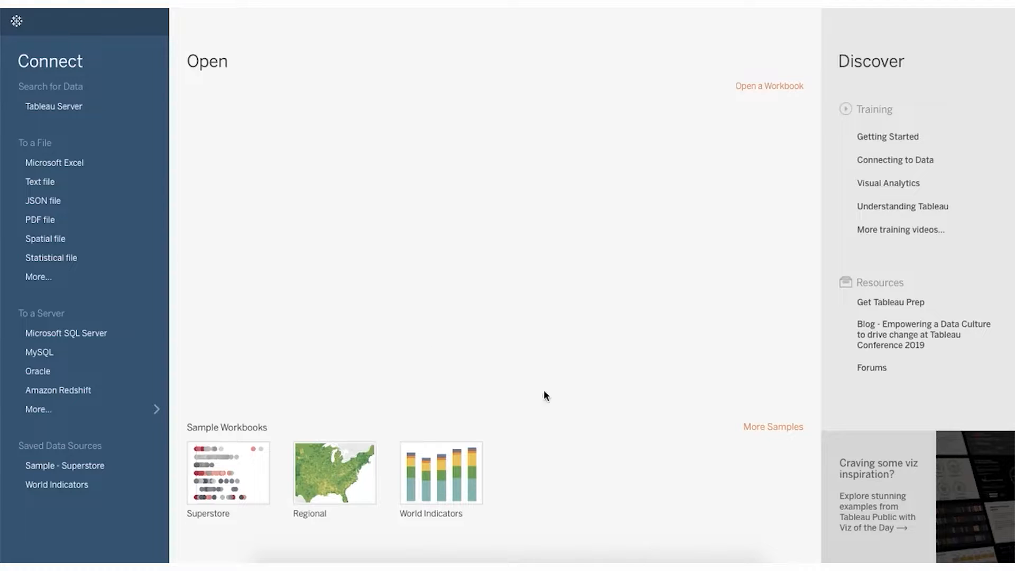
# Step: Connect to the Excel workbook Employee Data.xlsx in the Downloads folder as a new data source
pyautogui.click(99, 165)
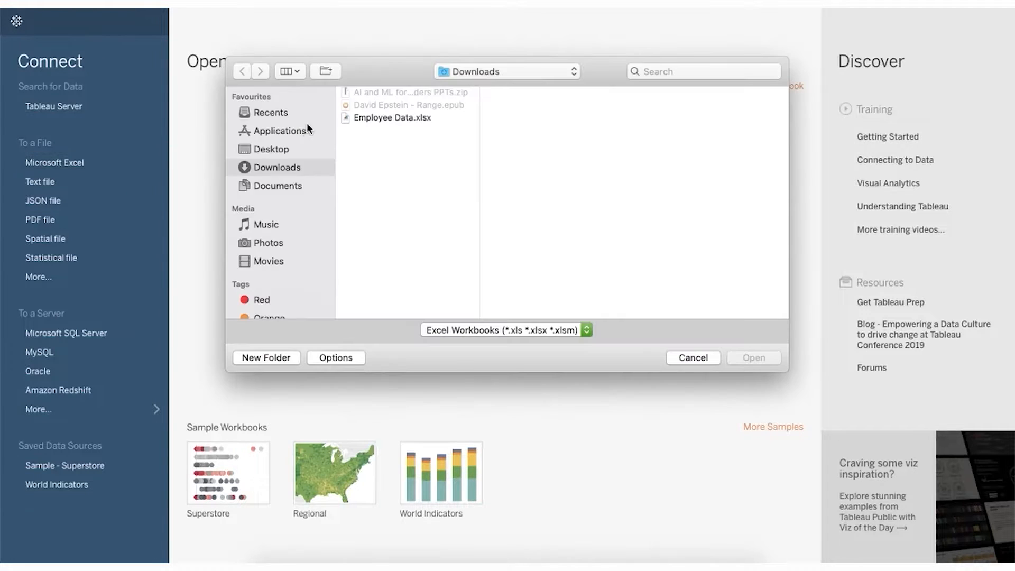
pyautogui.doubleClick(395, 116)
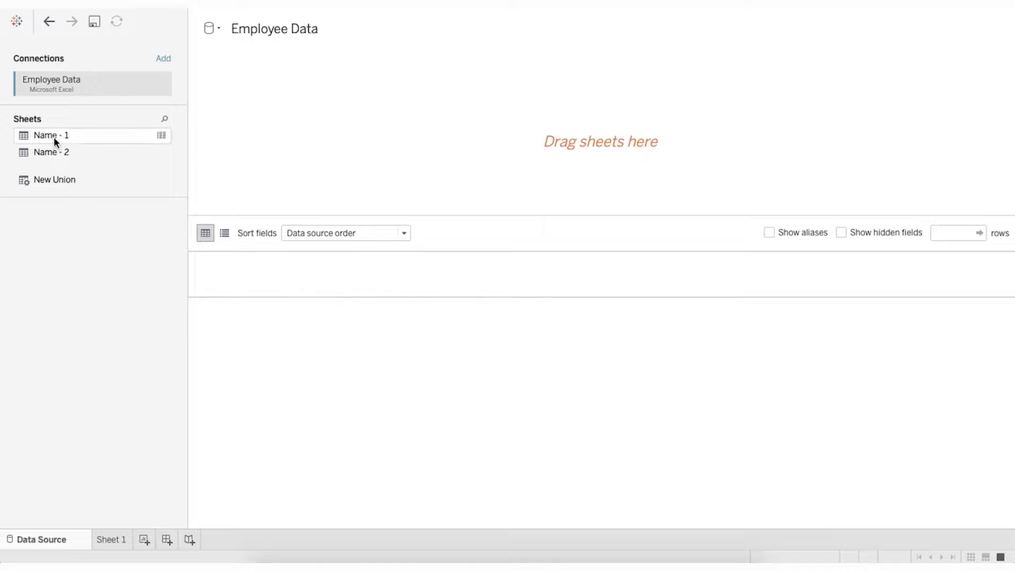
# Step: Join the Name - 1 sheet with Name - 2 on the canvas using an inner join, and review its join clause
pyautogui.moveTo(55, 139); pyautogui.dragTo(295, 159)
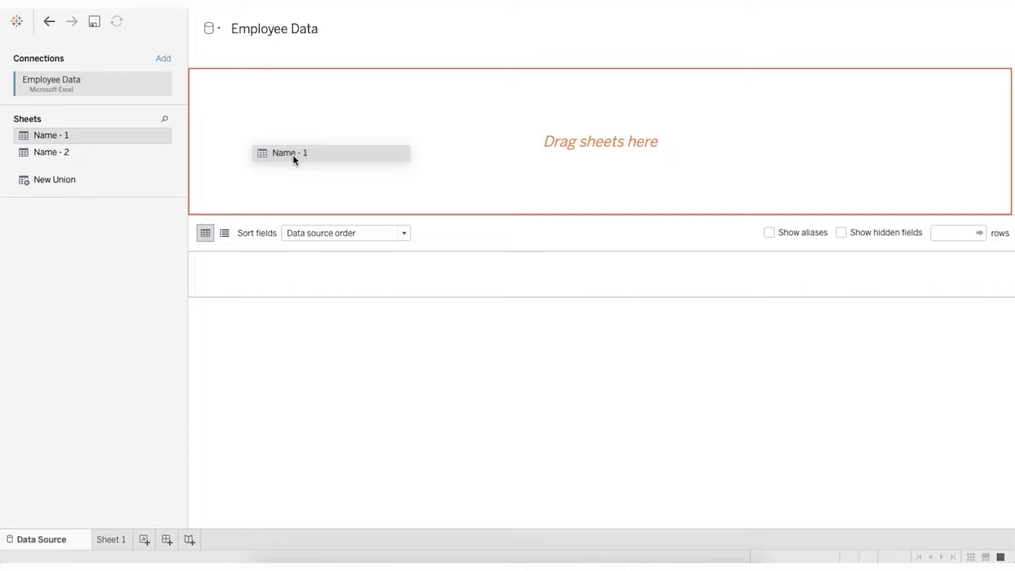
pyautogui.moveTo(294, 159); pyautogui.dragTo(293, 158)
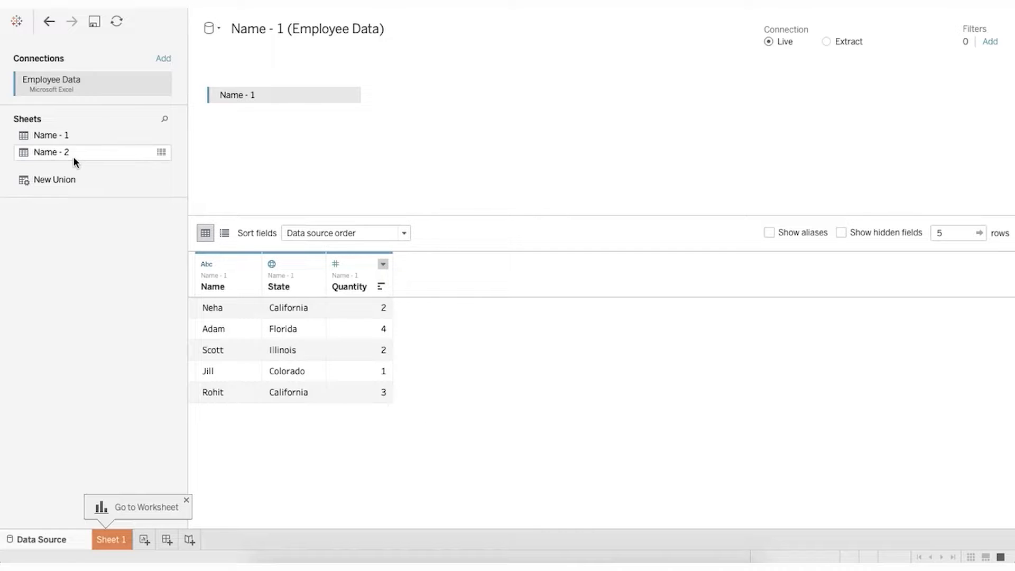
pyautogui.moveTo(74, 156); pyautogui.dragTo(443, 109)
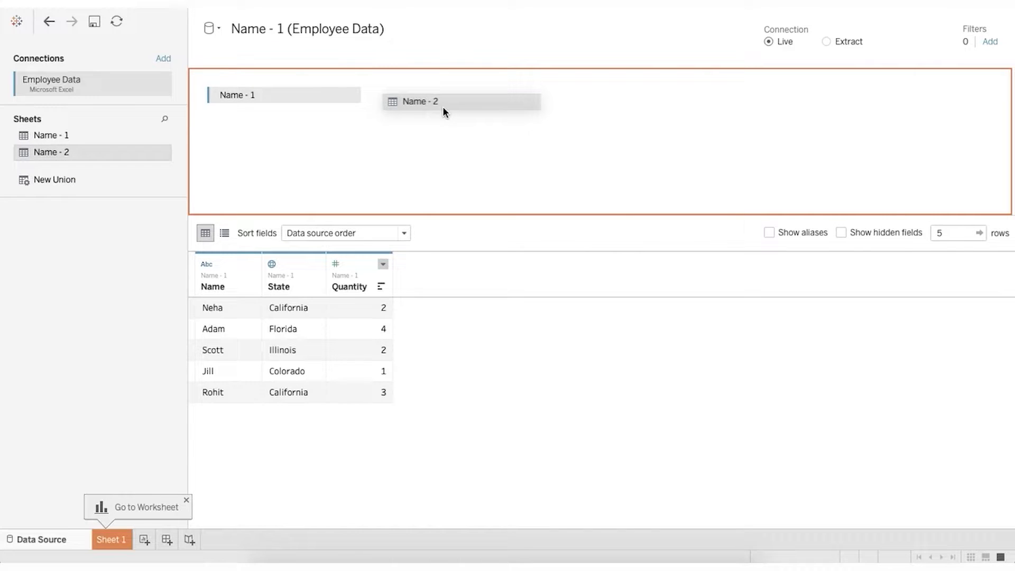
pyautogui.moveTo(443, 107); pyautogui.dragTo(439, 106)
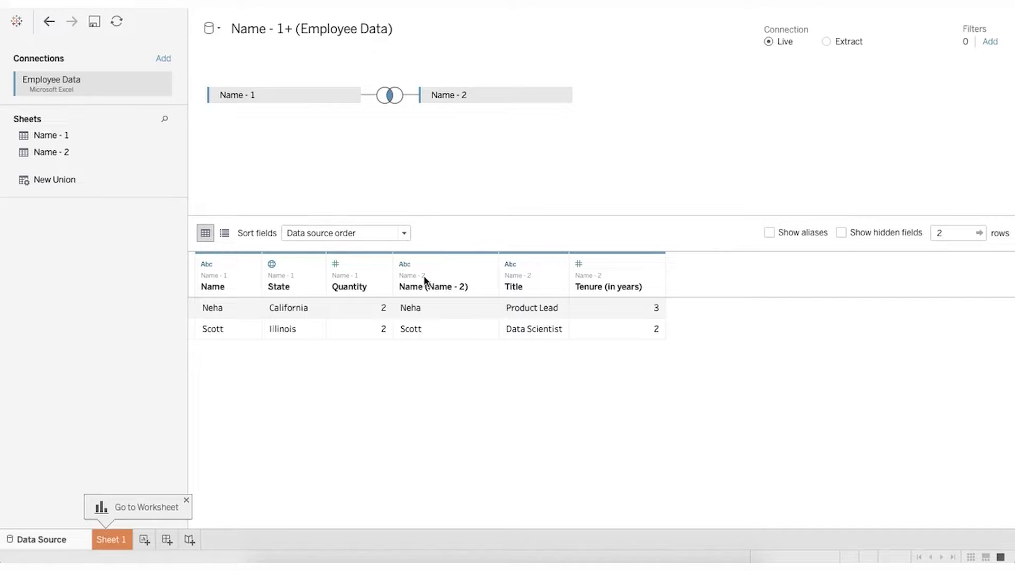
pyautogui.click(389, 98)
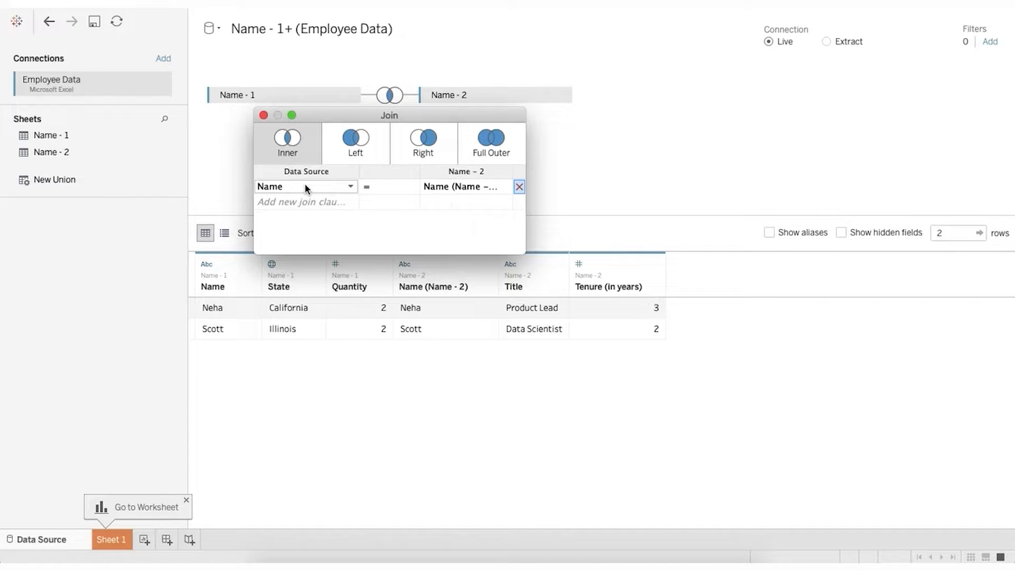
pyautogui.click(264, 114)
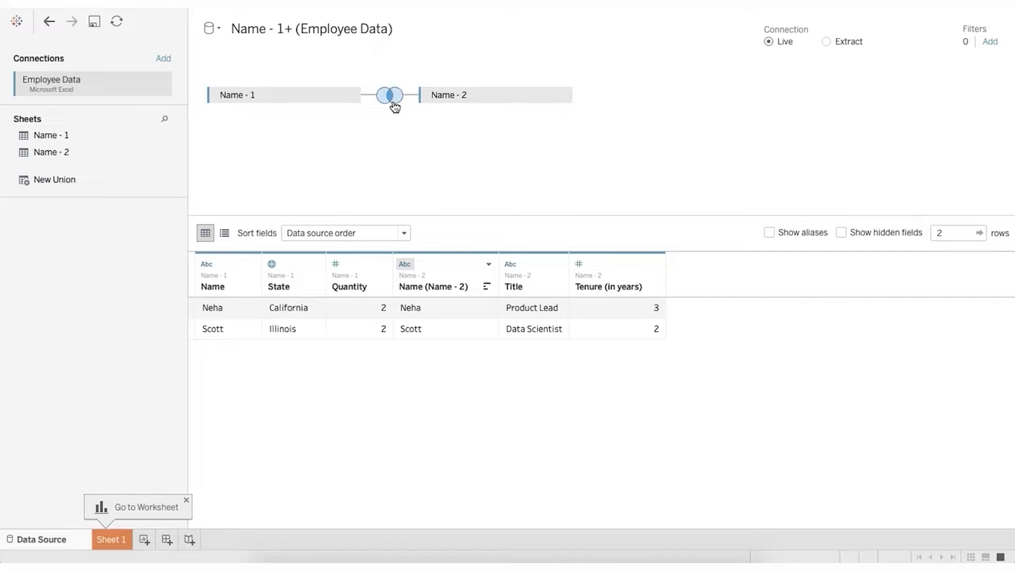
# Step: Change the join between Name - 1 and Name - 2 to a Left join
pyautogui.moveTo(394, 106)
pyautogui.click(397, 100)
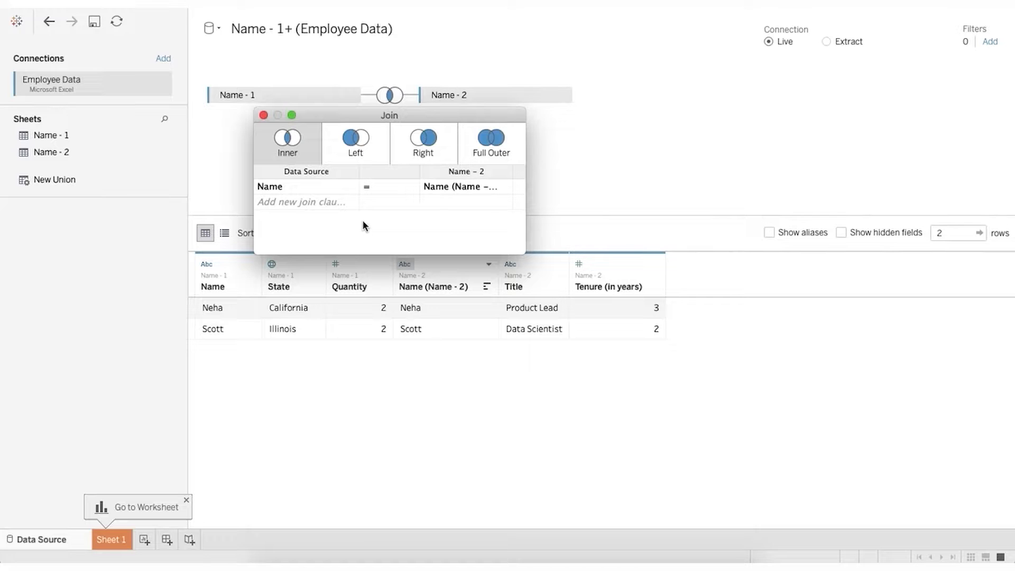
pyautogui.click(356, 153)
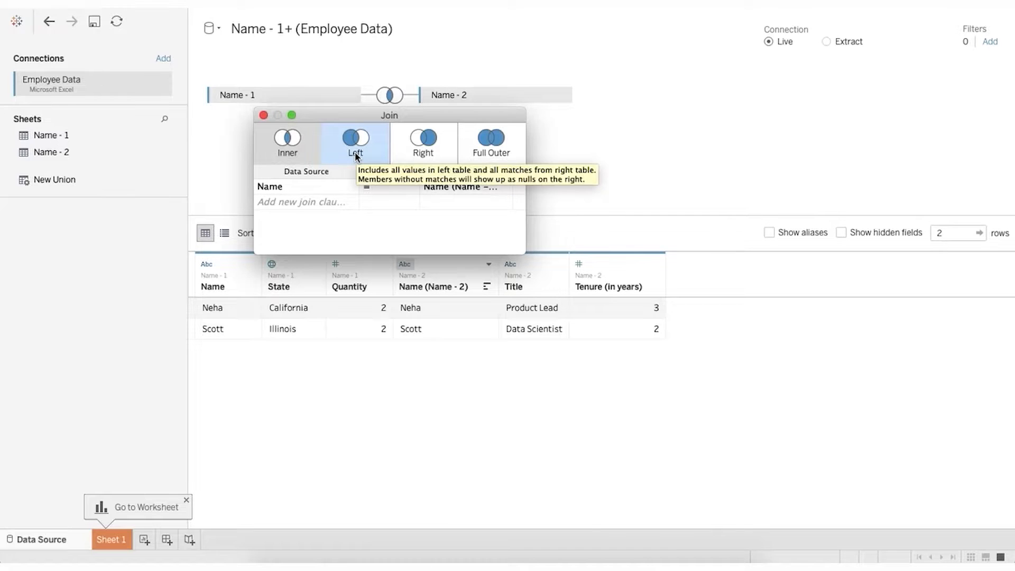
pyautogui.click(264, 115)
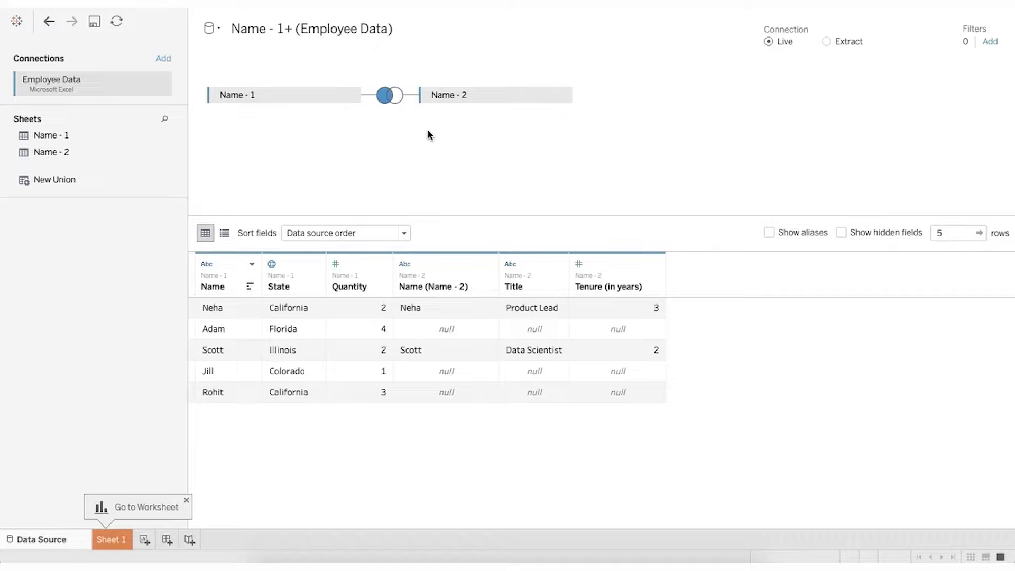
# Step: Change the join between Name - 1 and Name - 2 to a Right join
pyautogui.click(387, 96)
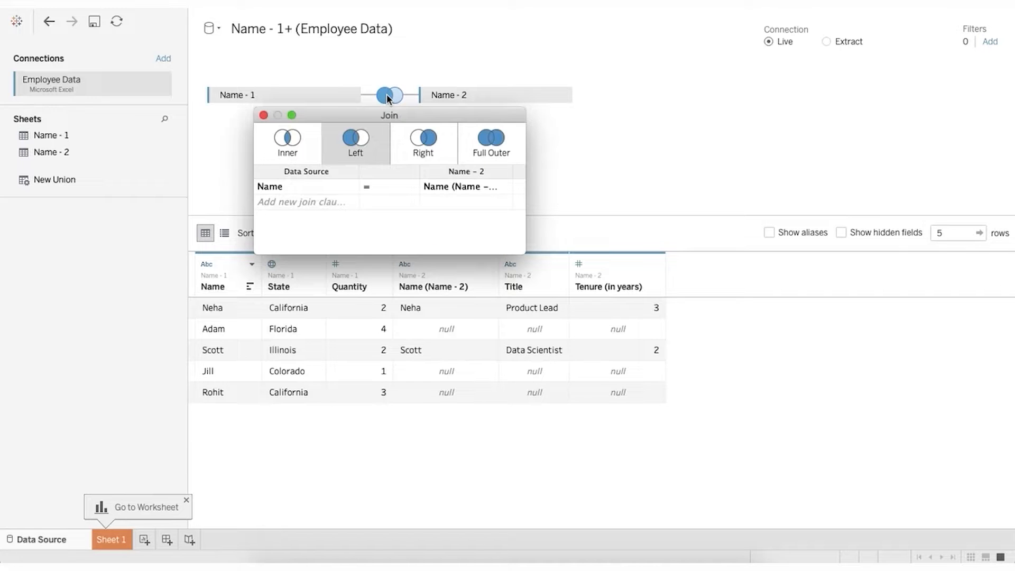
pyautogui.click(423, 141)
pyautogui.click(264, 114)
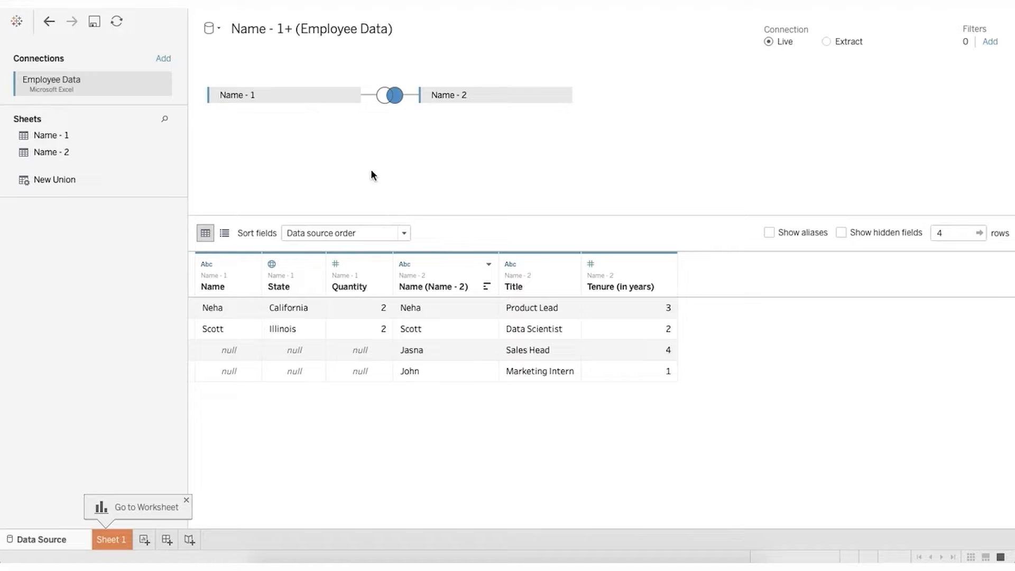
# Step: Change the join between Name - 1 and Name - 2 to a Full Outer join
pyautogui.click(394, 97)
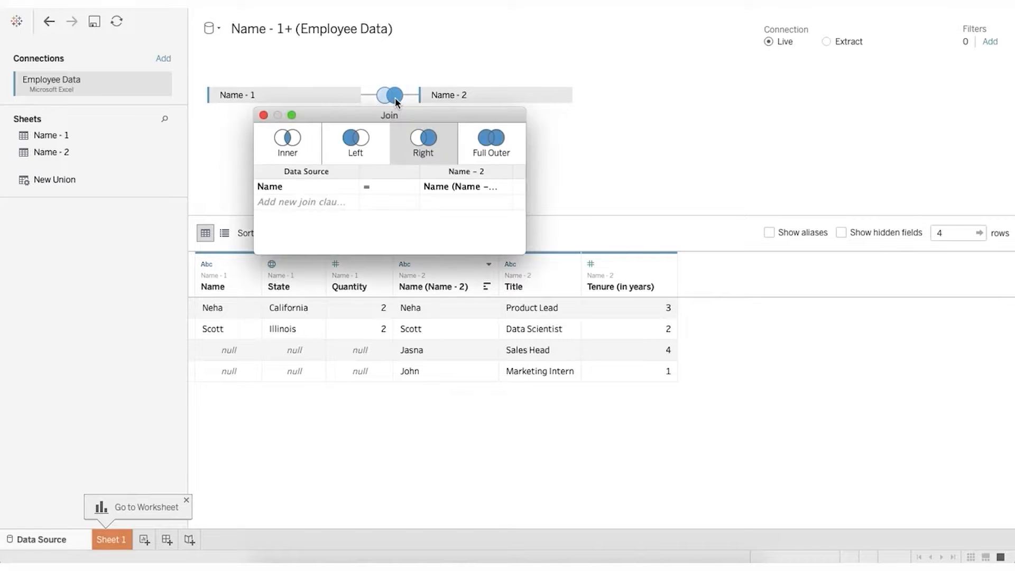
pyautogui.click(484, 153)
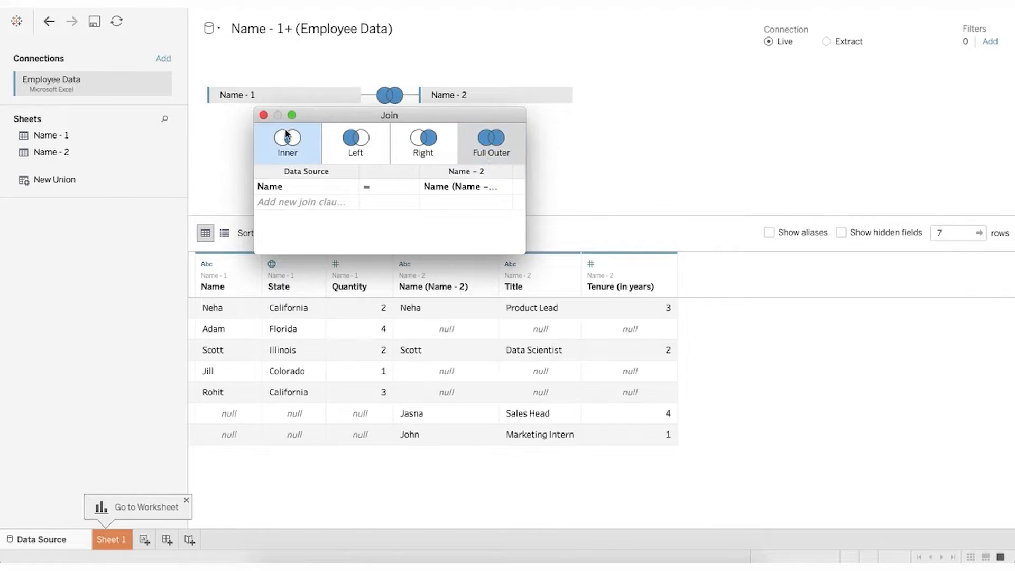
pyautogui.click(263, 115)
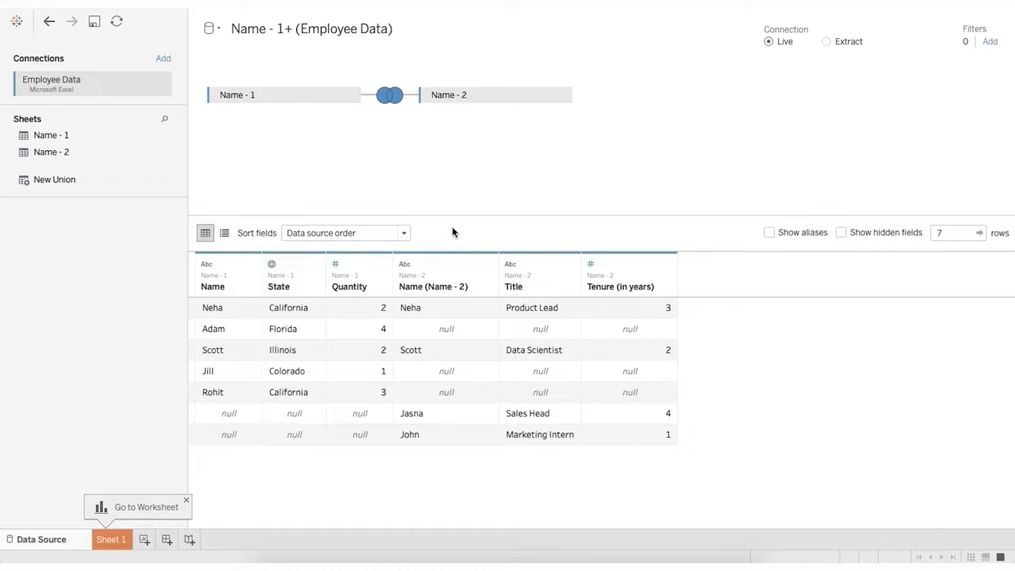
# Step: Open the Sample - Superstore Excel data source and preview the data of its Returns sheet
pyautogui.click(93, 2)
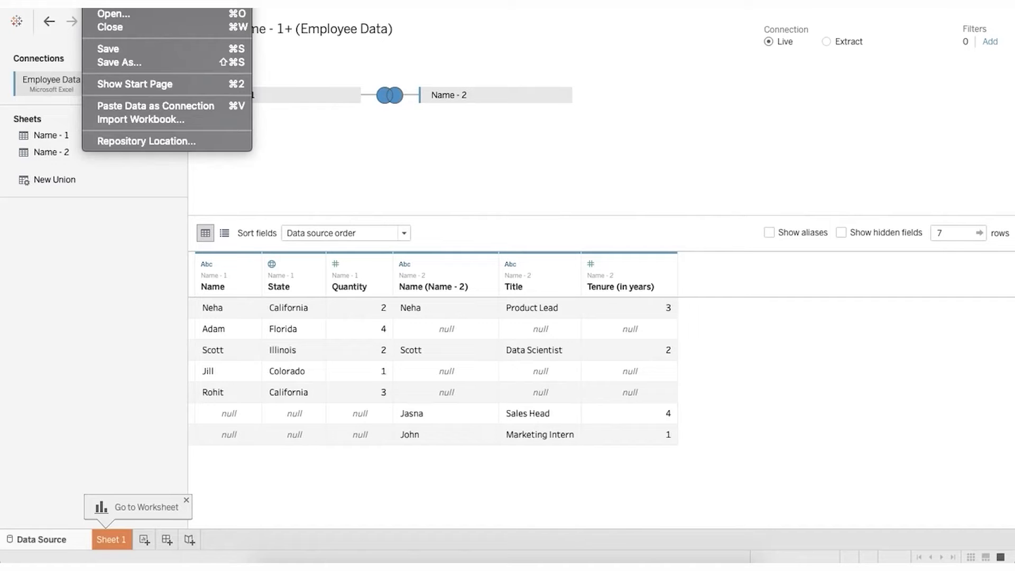
pyautogui.click(93, 2)
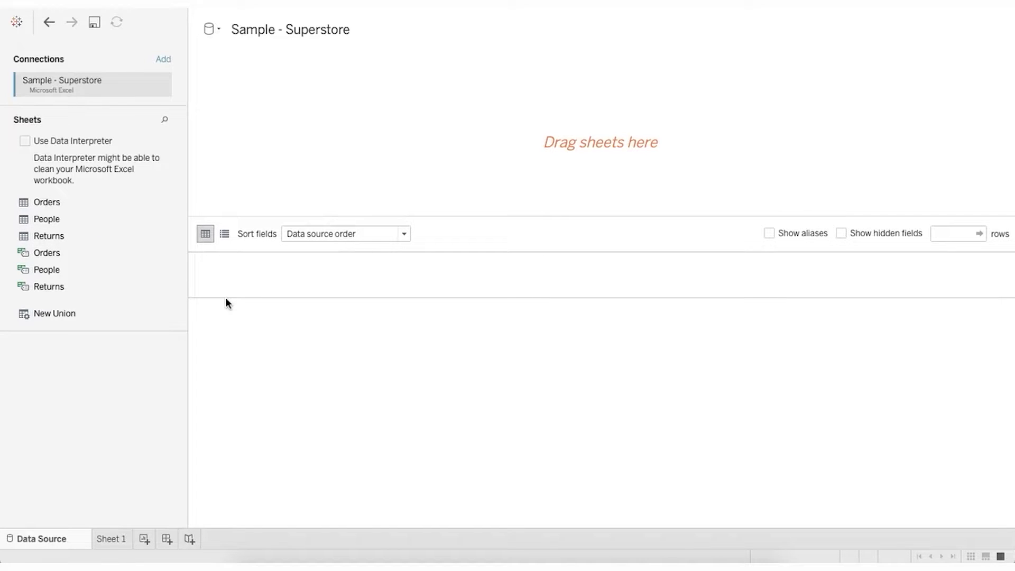
pyautogui.click(161, 236)
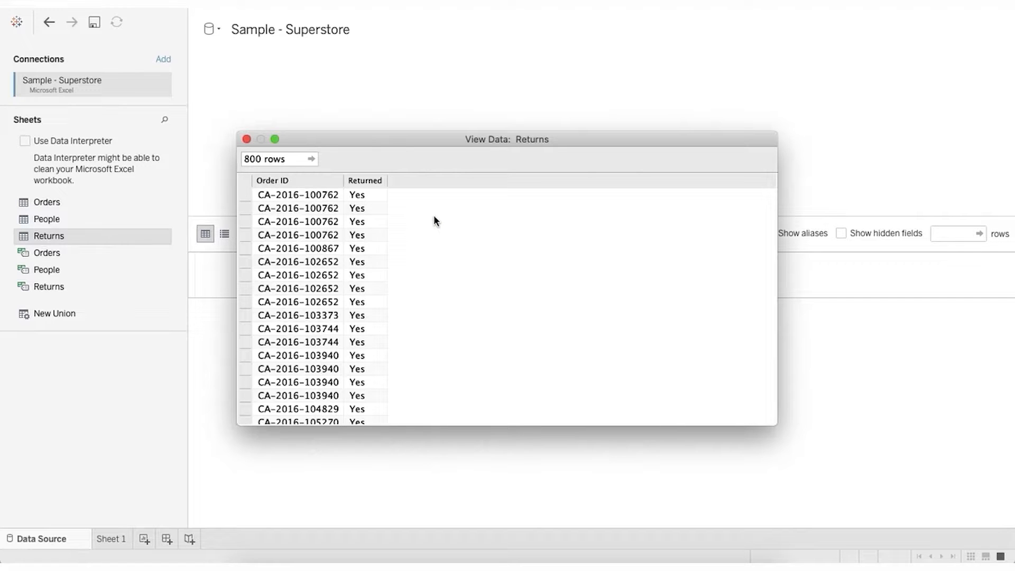
pyautogui.click(246, 140)
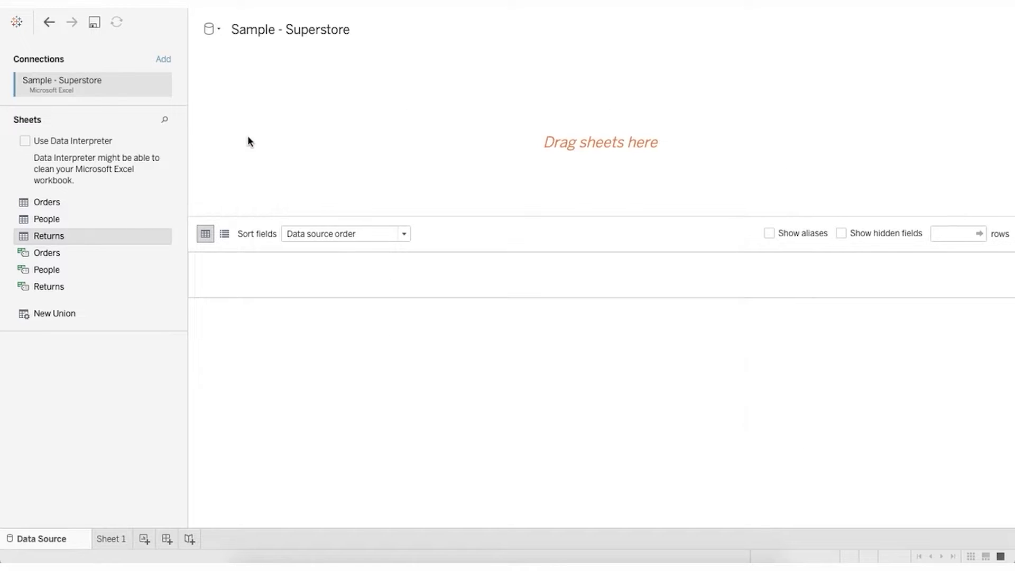
# Step: Preview the data of the Orders sheet, checking its columns through Product ID
pyautogui.click(161, 203)
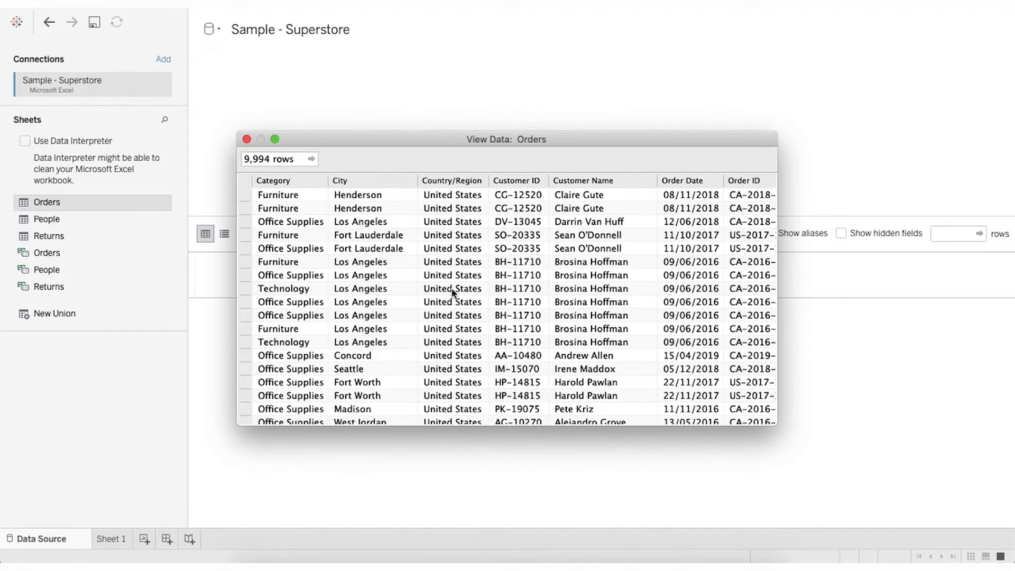
pyautogui.hscroll(4, 453, 293)
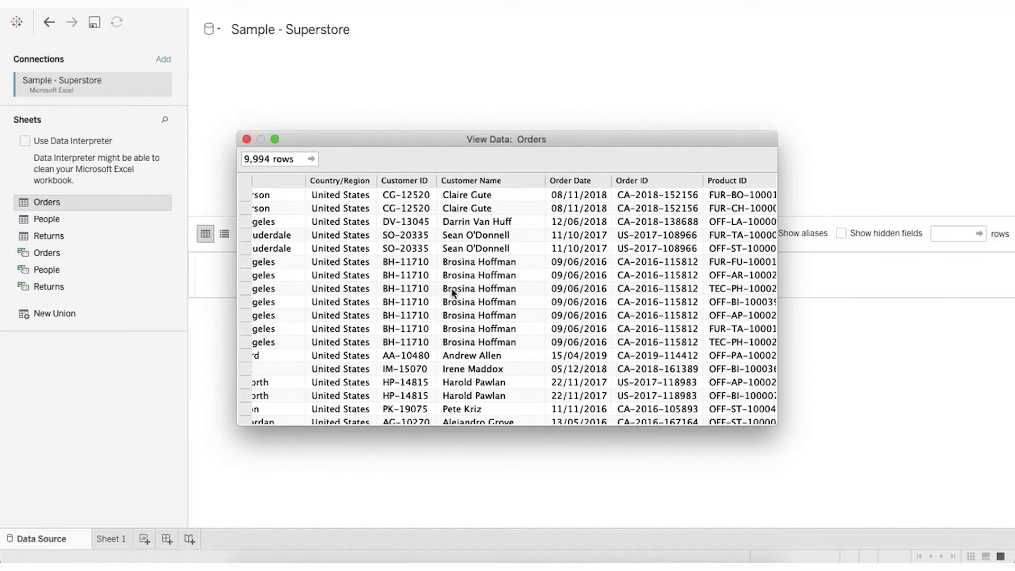
pyautogui.hscroll(2, 453, 293)
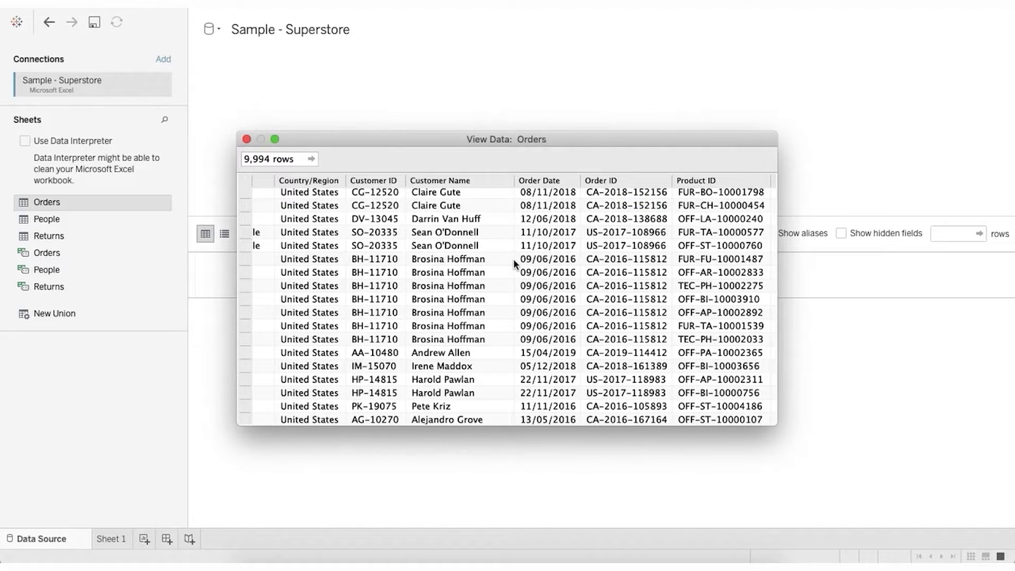
pyautogui.hscroll(-6, 513, 258)
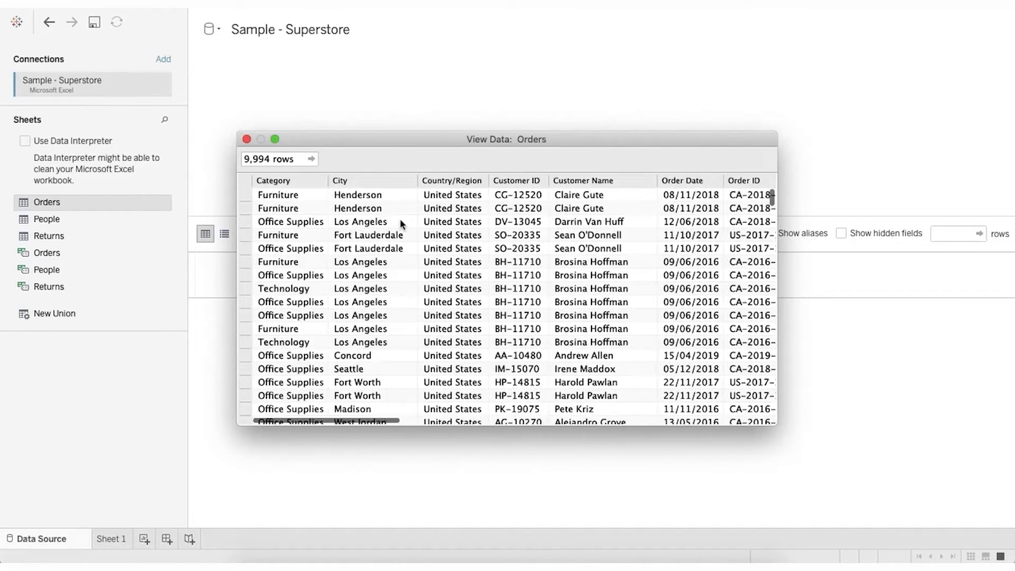
pyautogui.click(247, 140)
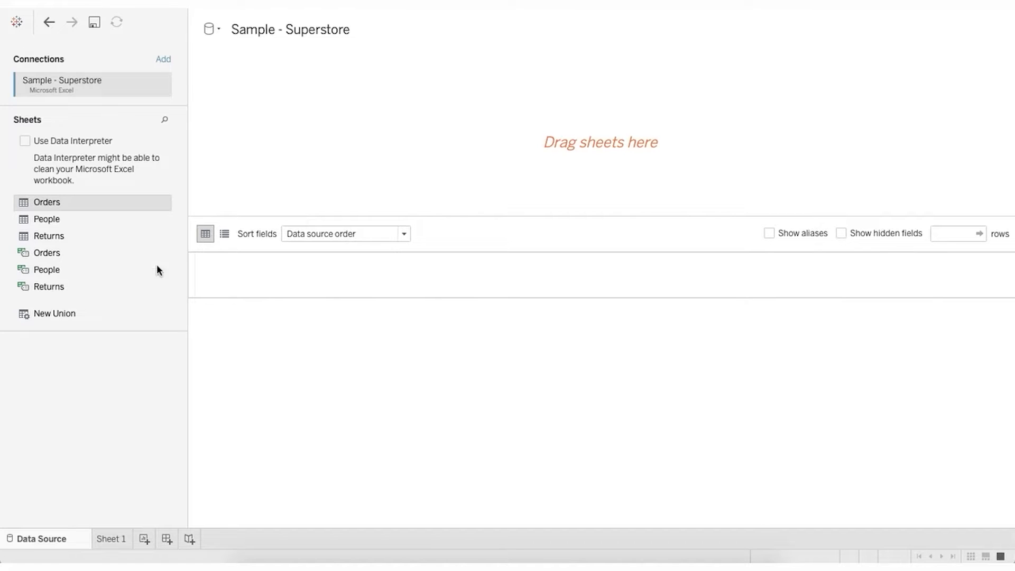
# Step: Join the Orders sheet with Returns on the canvas using an inner join, and check the Returns columns in the data preview
pyautogui.moveTo(66, 205); pyautogui.dragTo(307, 118)
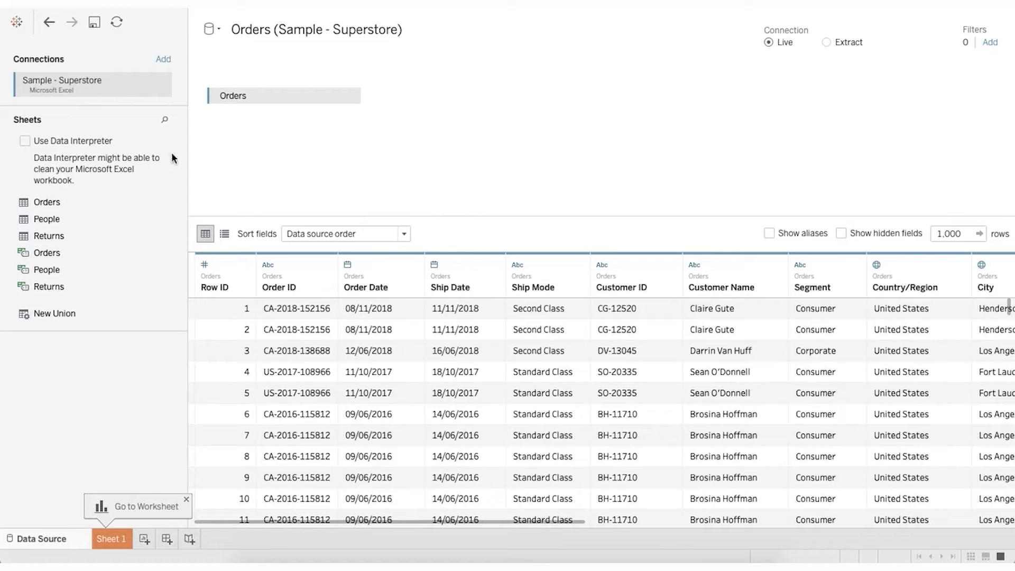
pyautogui.moveTo(55, 233); pyautogui.dragTo(430, 115)
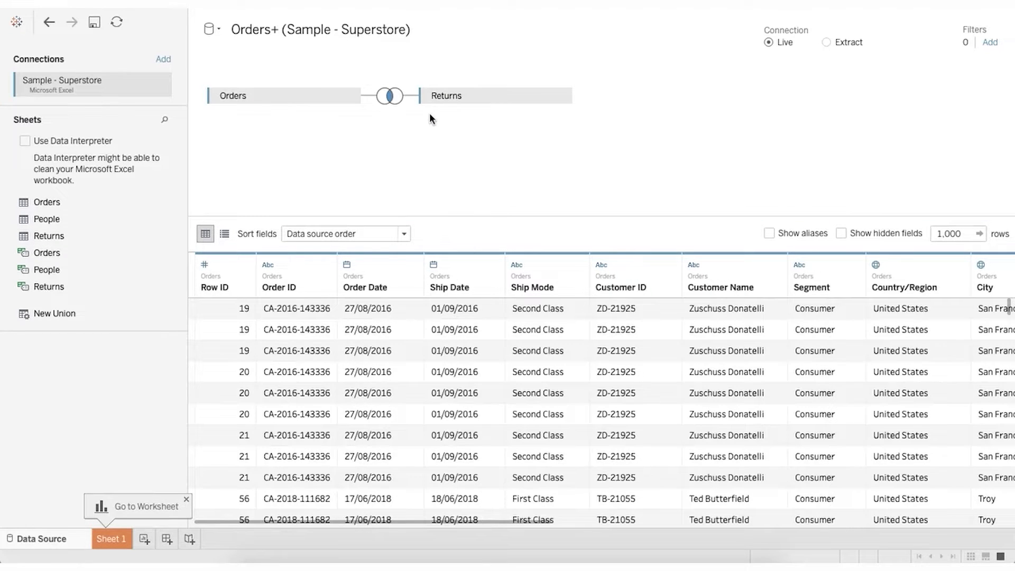
pyautogui.moveTo(396, 102)
pyautogui.hscroll(10, 582, 391)
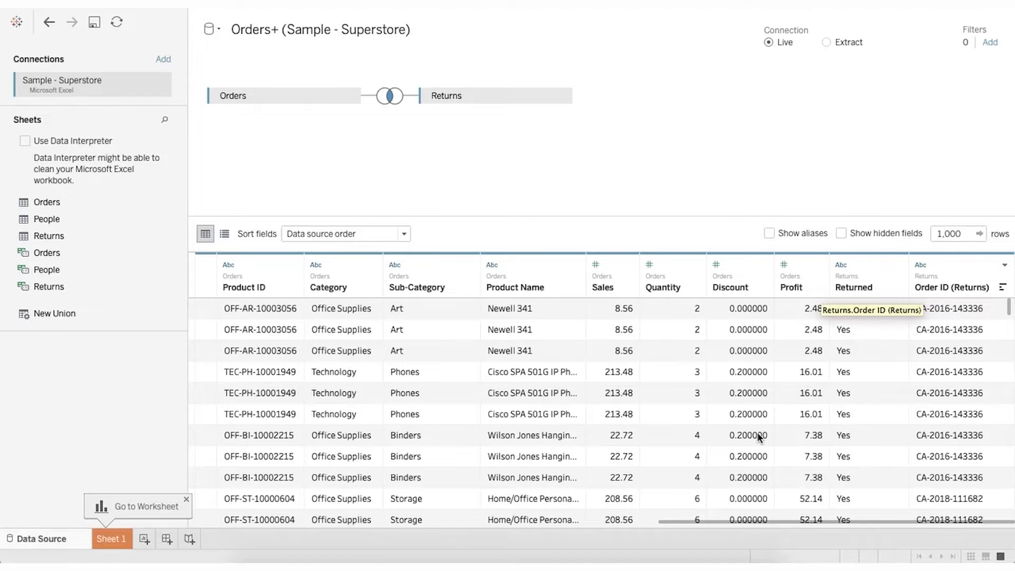
pyautogui.hscroll(-10, 757, 432)
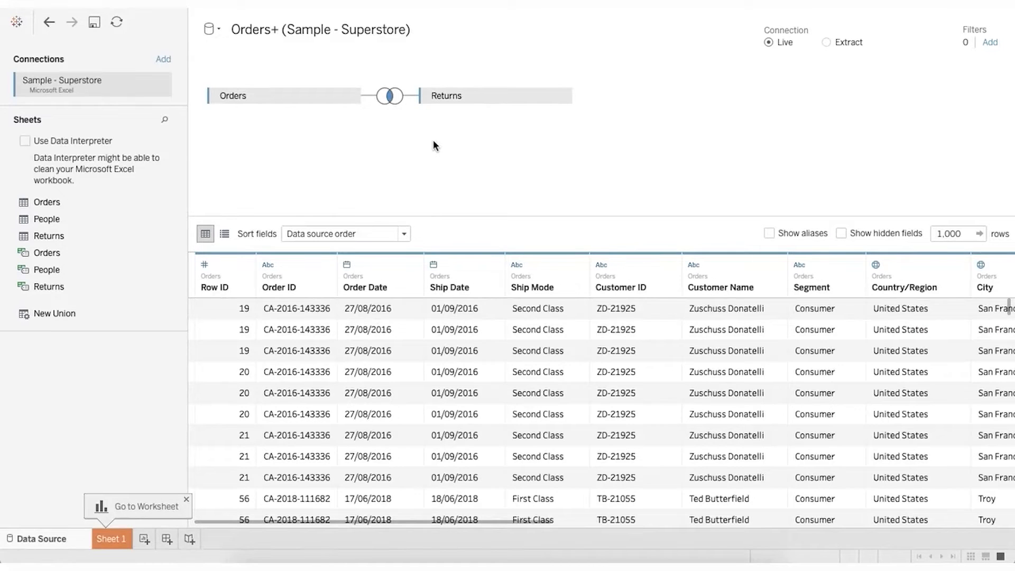
# Step: Change the join between Orders and Returns to a Left join on Order ID
pyautogui.click(389, 95)
pyautogui.click(366, 140)
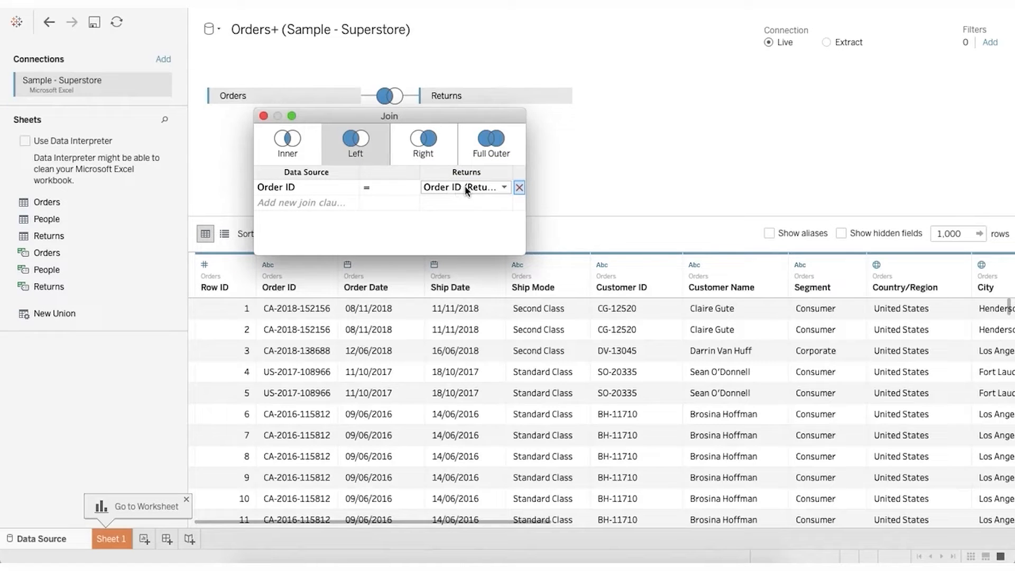
pyautogui.click(263, 116)
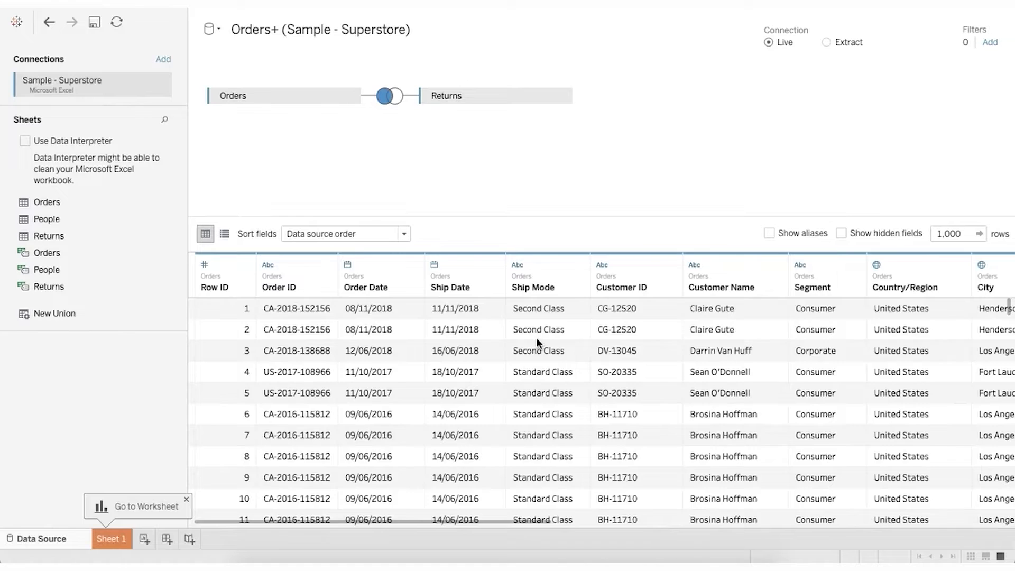
# Step: Examine the Returned and Order ID (Returns) columns across the rows of the left-joined data
pyautogui.hscroll(5, 537, 343)
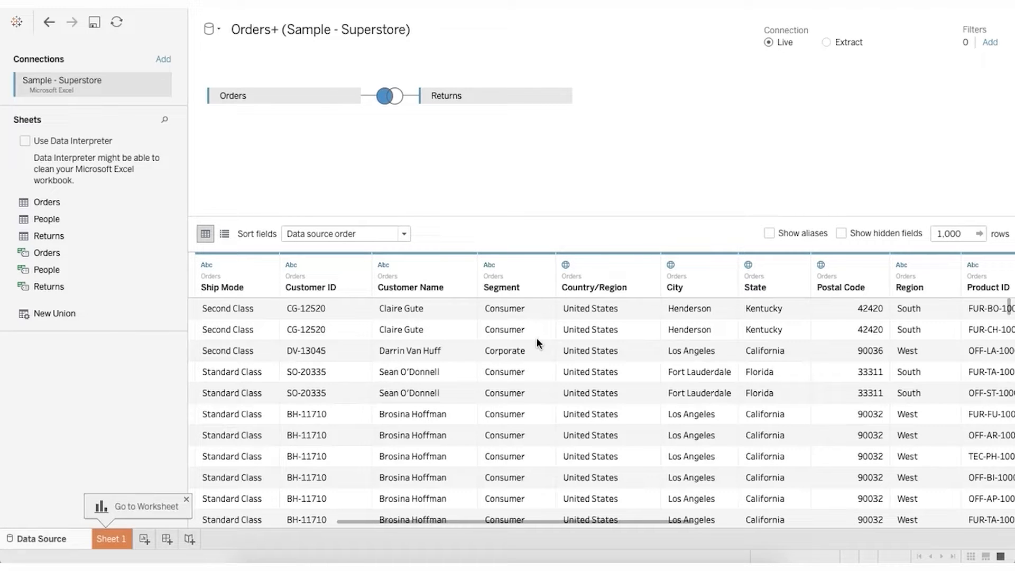
pyautogui.hscroll(10, 537, 337)
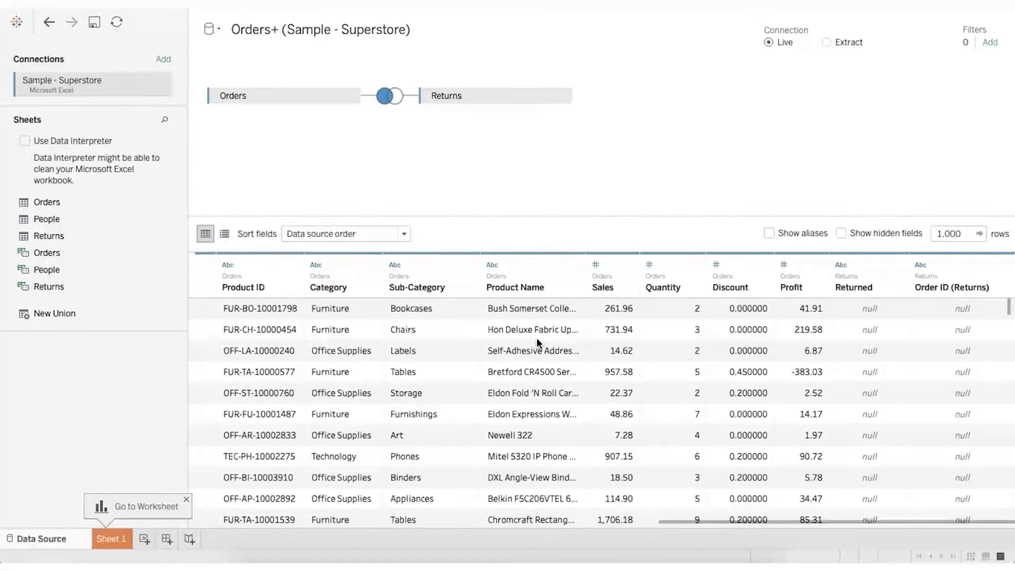
pyautogui.scroll(-4, 884, 325)
pyautogui.scroll(-3, 888, 332)
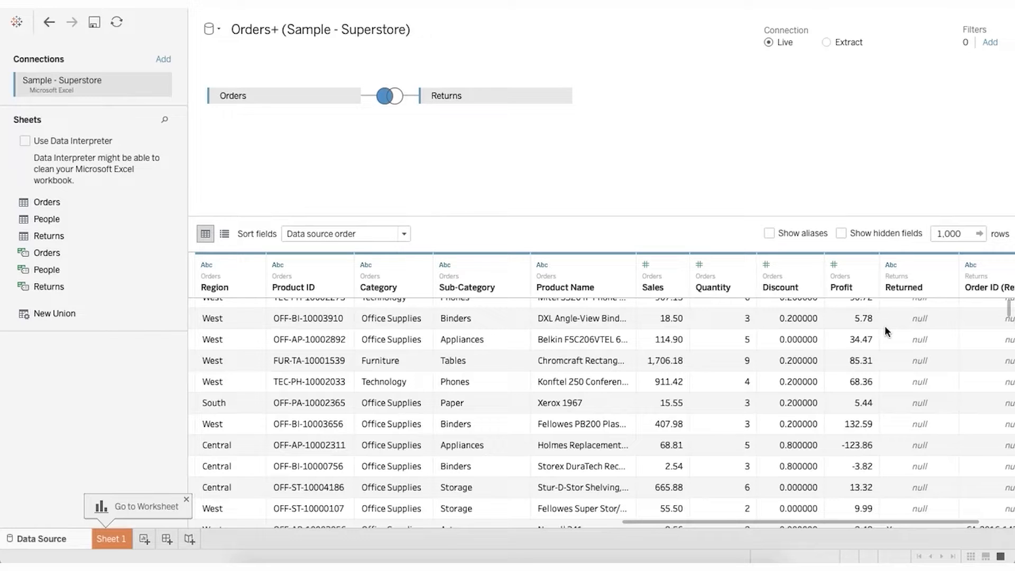
pyautogui.scroll(-5, 888, 332)
pyautogui.hscroll(2, 887, 331)
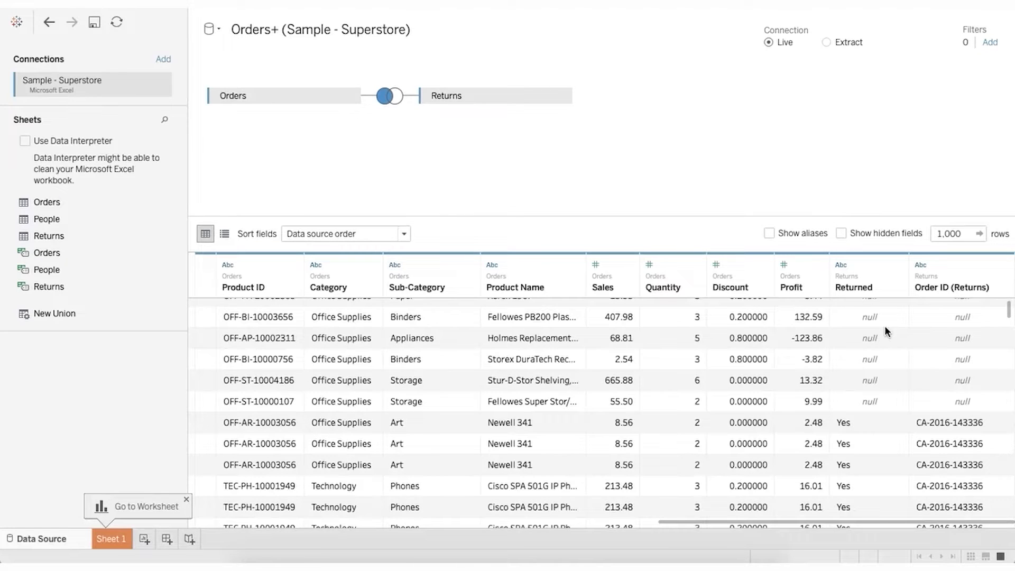
pyautogui.scroll(-10, 887, 330)
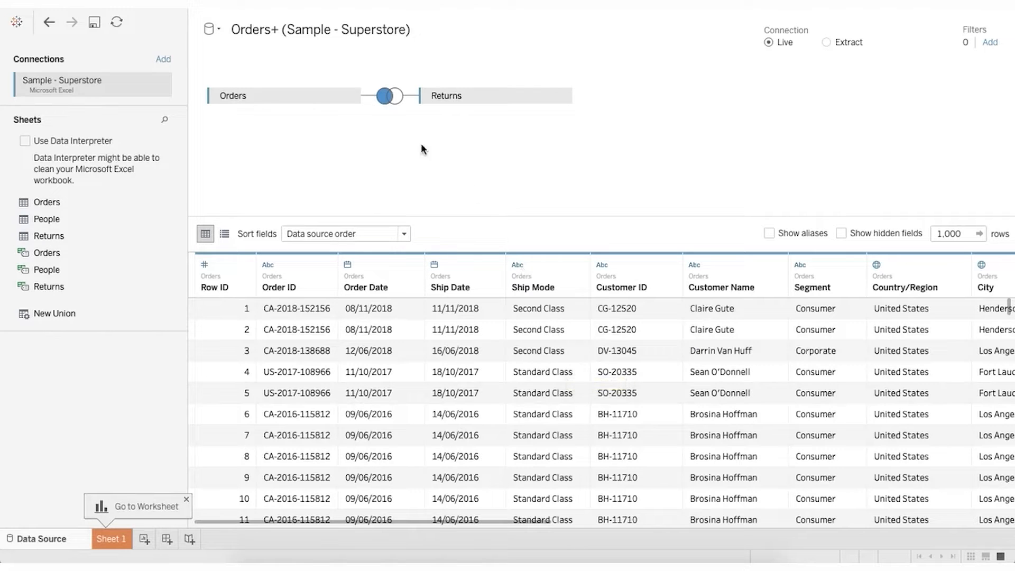
# Step: Change the join between Orders and Returns to a Right join and check the joined rows, including the Returns columns
pyautogui.click(389, 98)
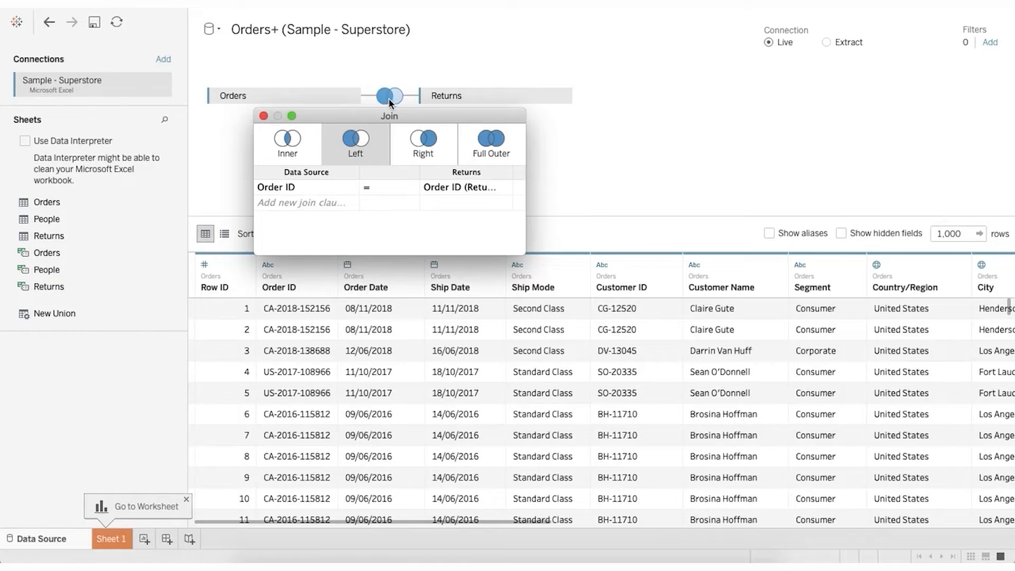
pyautogui.click(423, 140)
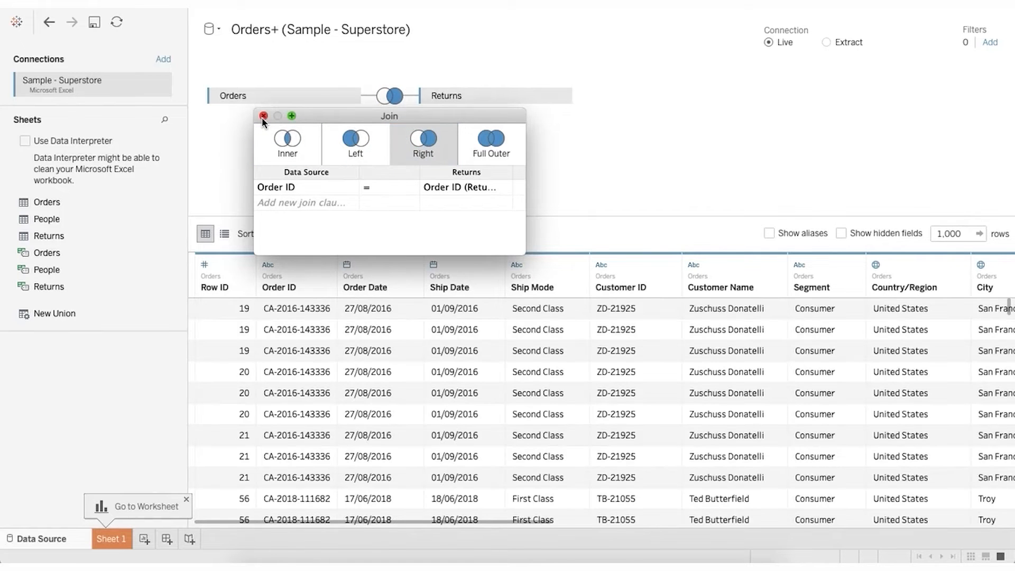
pyautogui.click(263, 116)
pyautogui.scroll(-1, 455, 359)
pyautogui.scroll(-15, 455, 356)
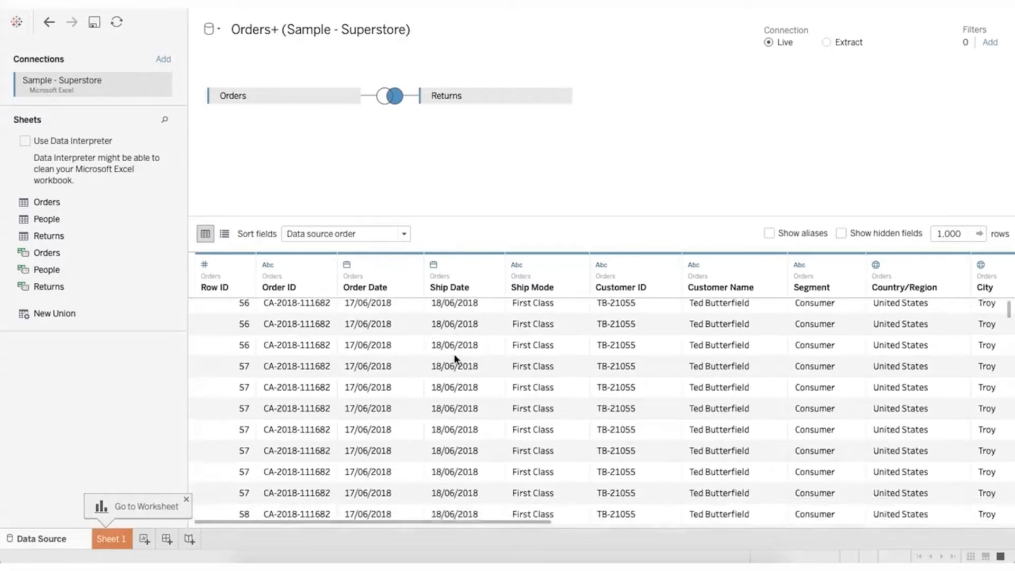
pyautogui.scroll(-20, 455, 355)
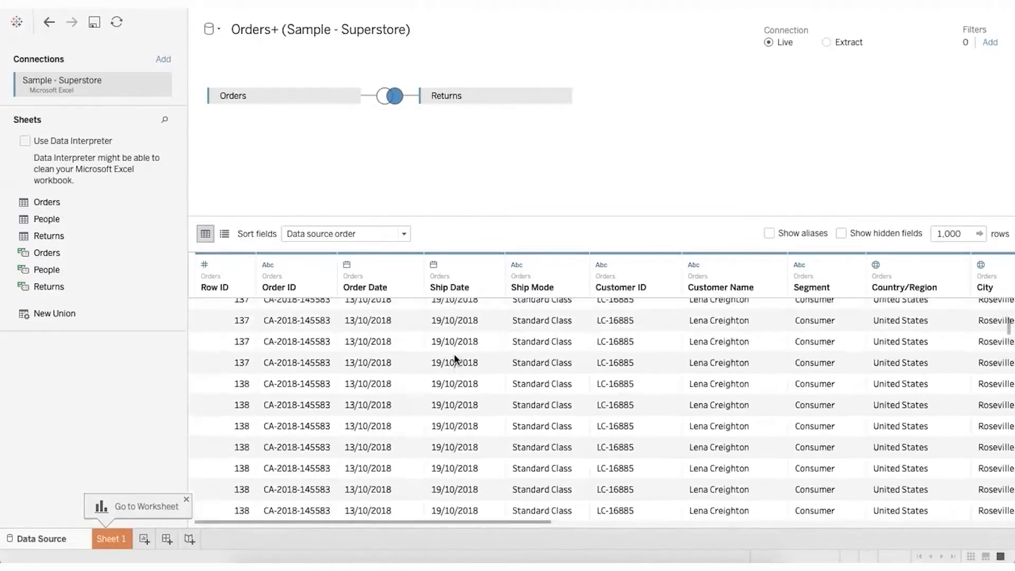
pyautogui.scroll(-15, 455, 358)
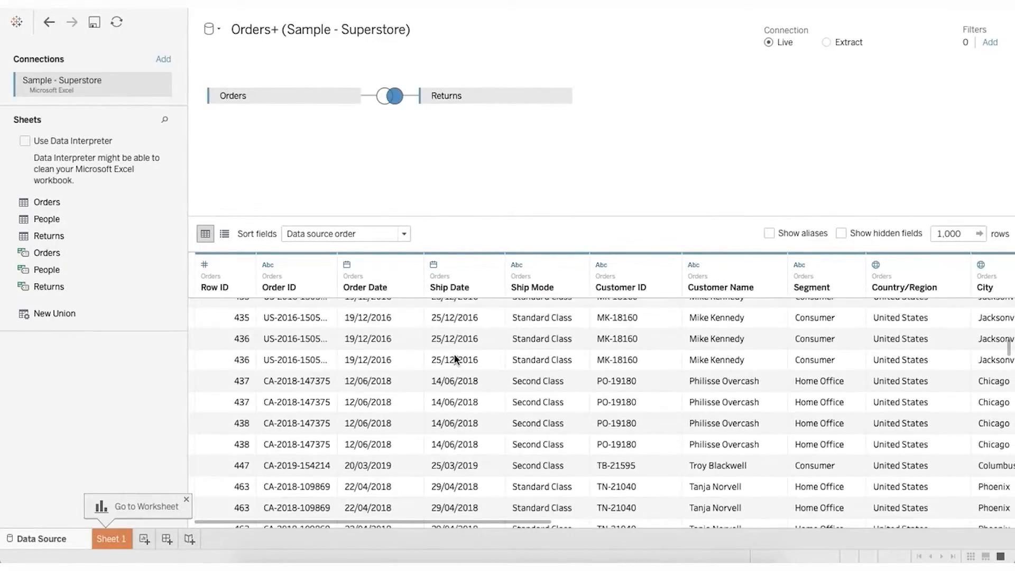
pyautogui.hscroll(10, 455, 355)
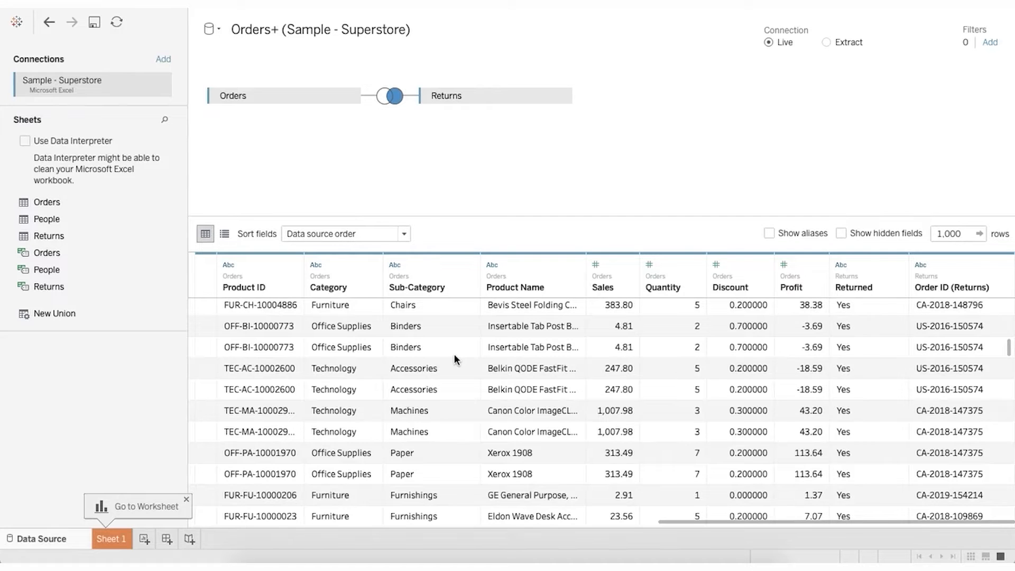
# Step: Change the join between Orders and Returns to Full Outer and examine the Returned and Order ID (Returns) columns across the rows
pyautogui.click(392, 97)
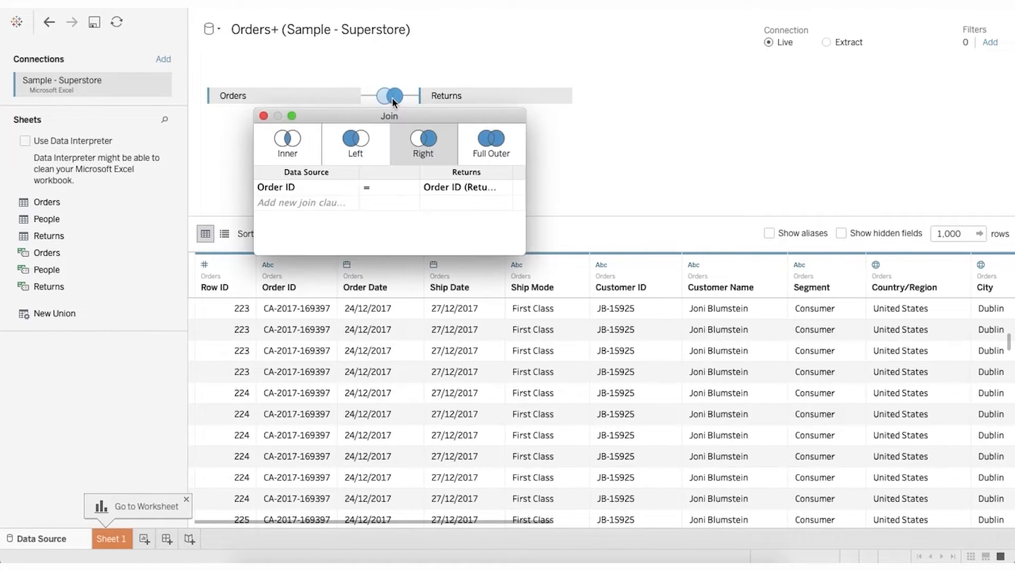
pyautogui.click(484, 141)
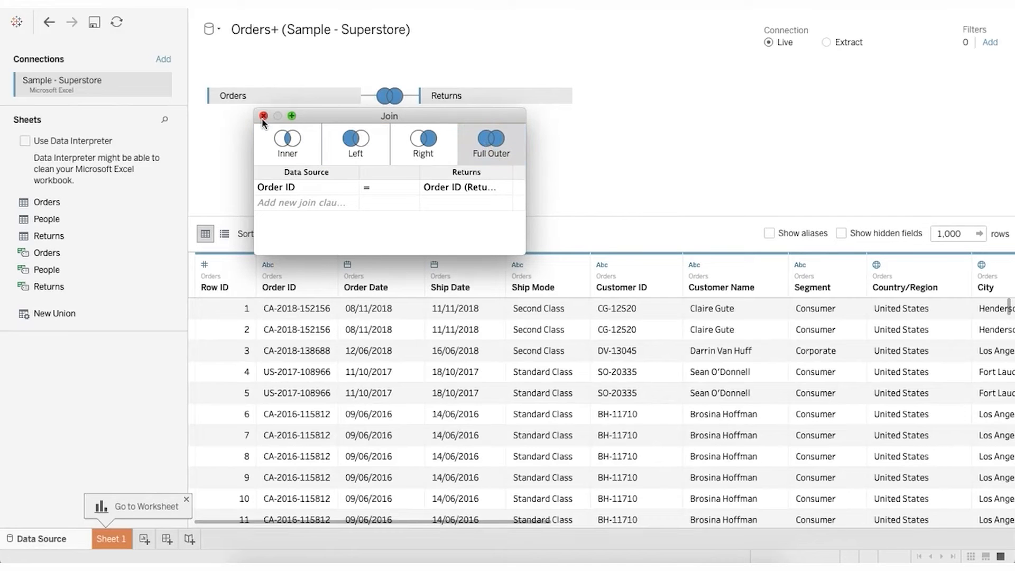
pyautogui.click(263, 115)
pyautogui.scroll(-10, 422, 326)
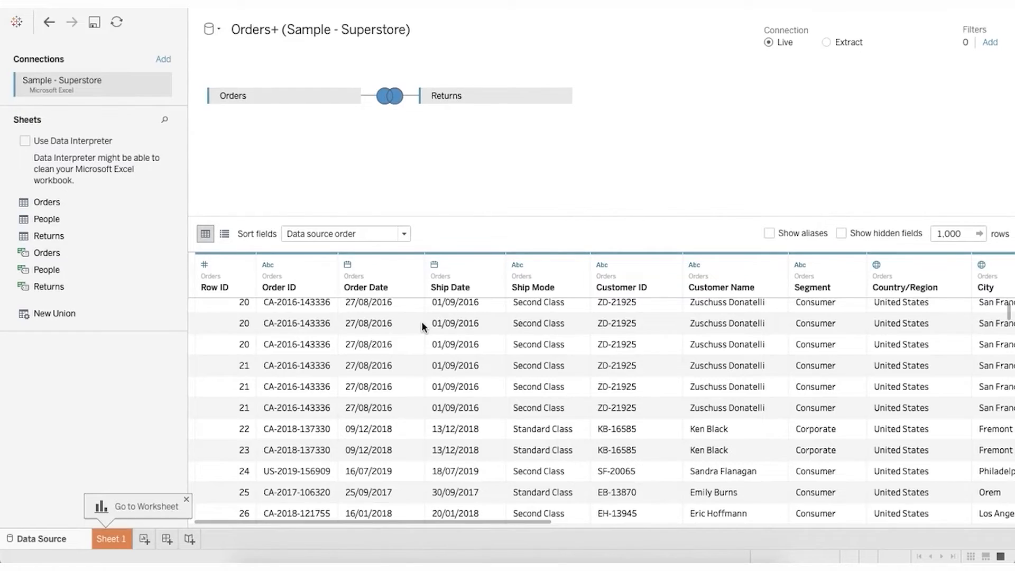
pyautogui.hscroll(10, 422, 325)
pyautogui.scroll(-3, 422, 326)
pyautogui.scroll(-6, 423, 327)
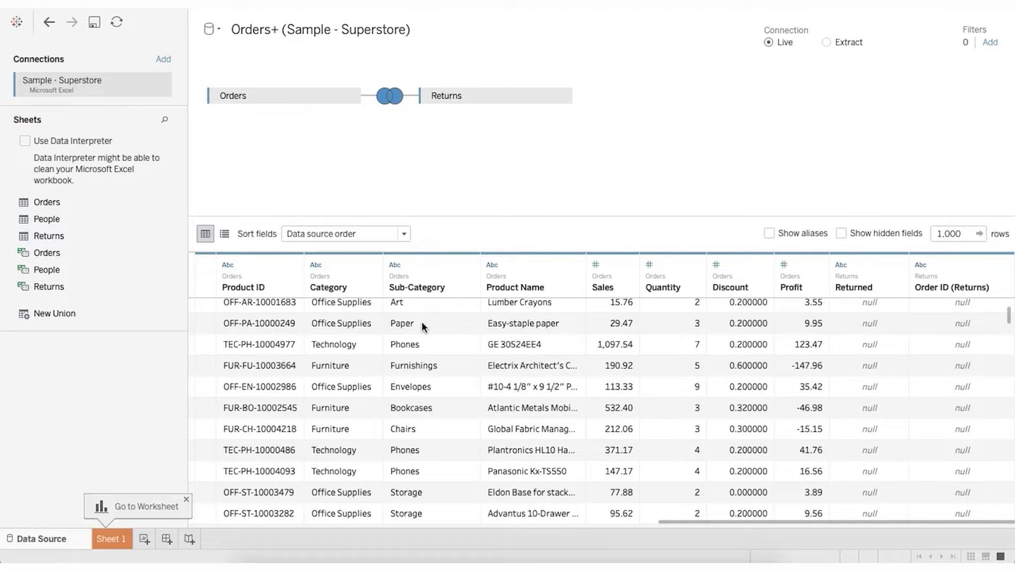
pyautogui.hscroll(-10, 420, 321)
pyautogui.scroll(5, 421, 322)
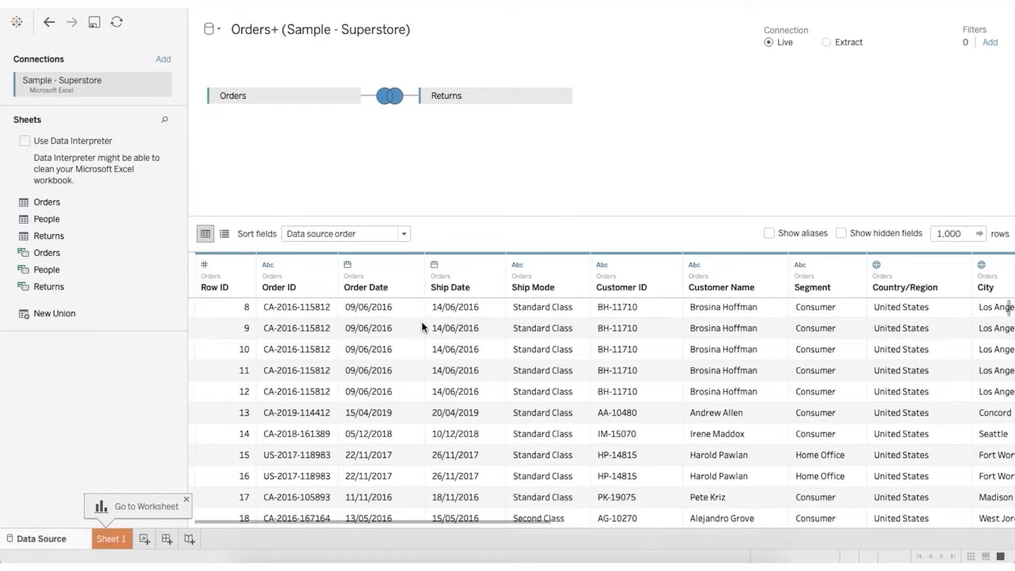
pyautogui.hscroll(10, 421, 322)
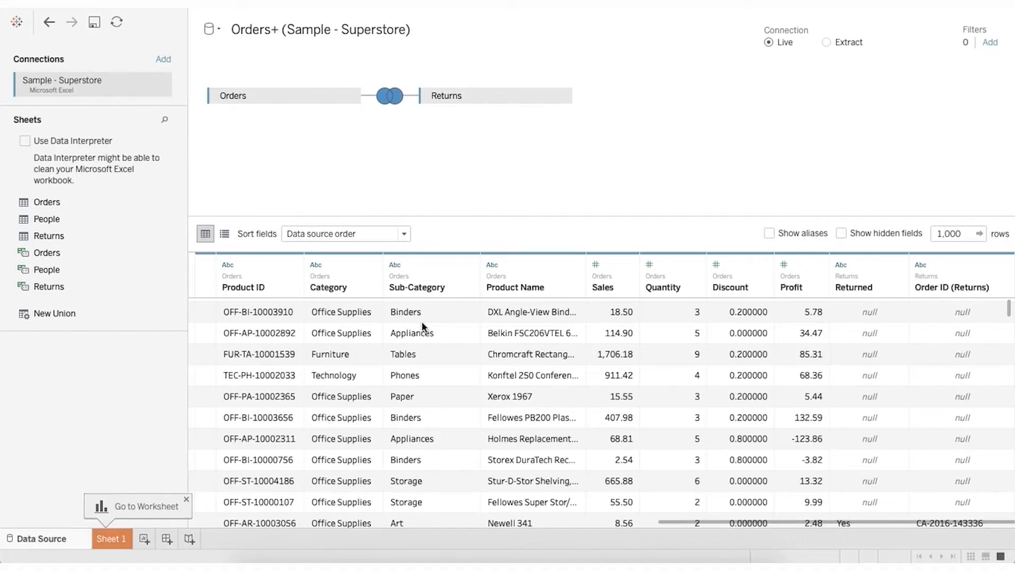
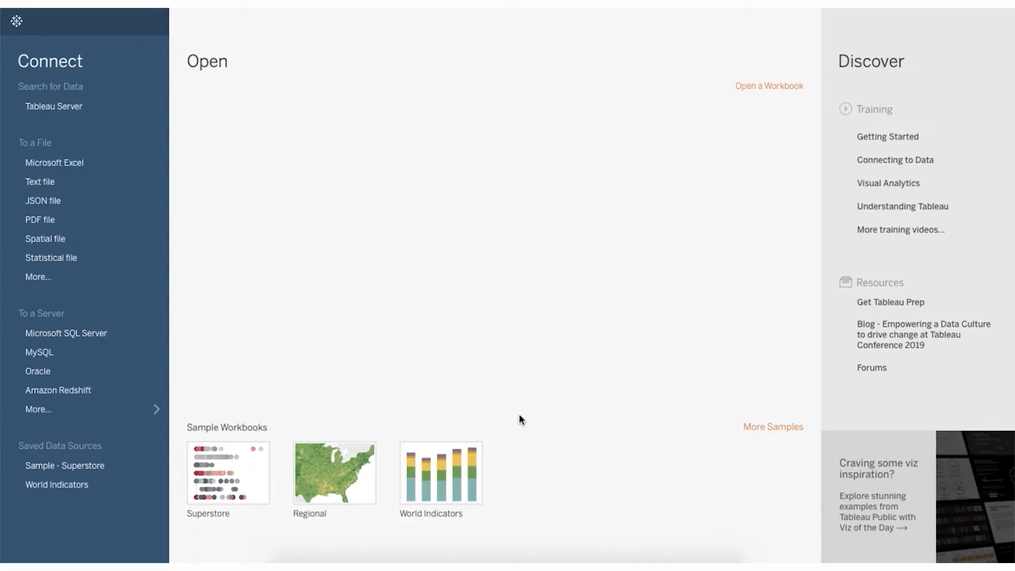
# Step: Connect to the Superstore.xls Excel file, add its Orders sheet to the canvas and open Sheet 1
pyautogui.click(91, 170)
pyautogui.doubleClick(377, 115)
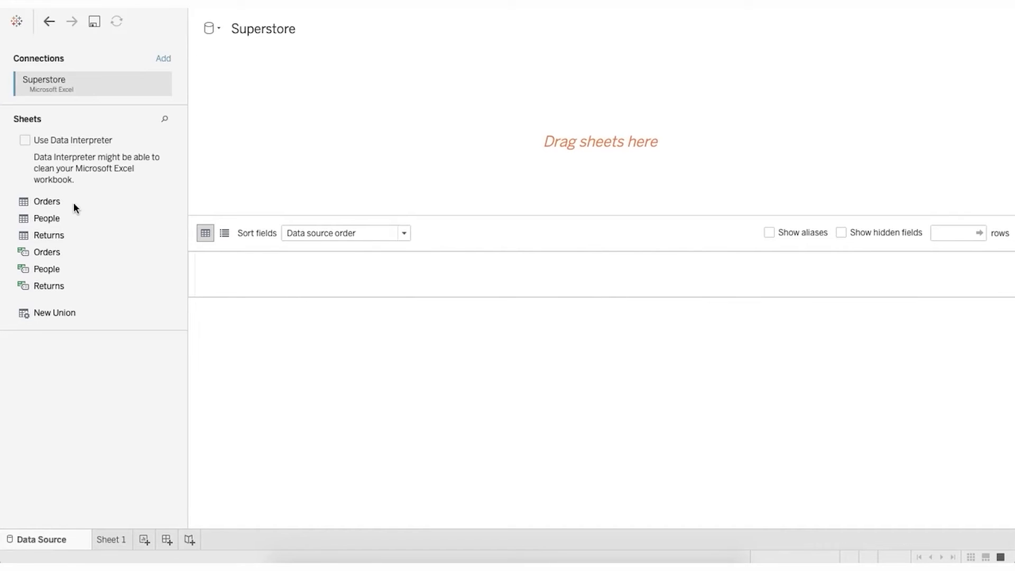
pyautogui.moveTo(74, 202); pyautogui.dragTo(317, 156)
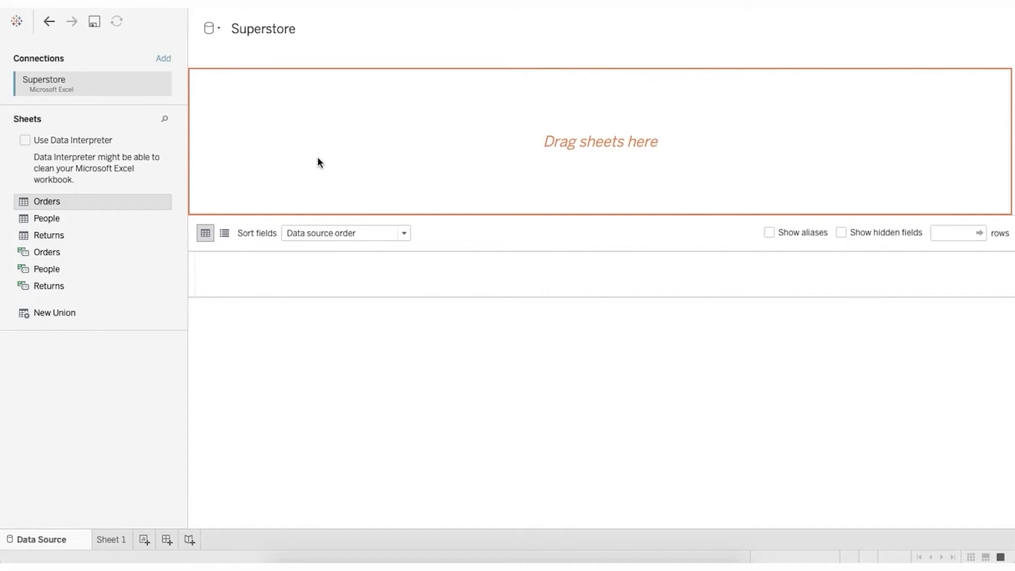
pyautogui.click(117, 539)
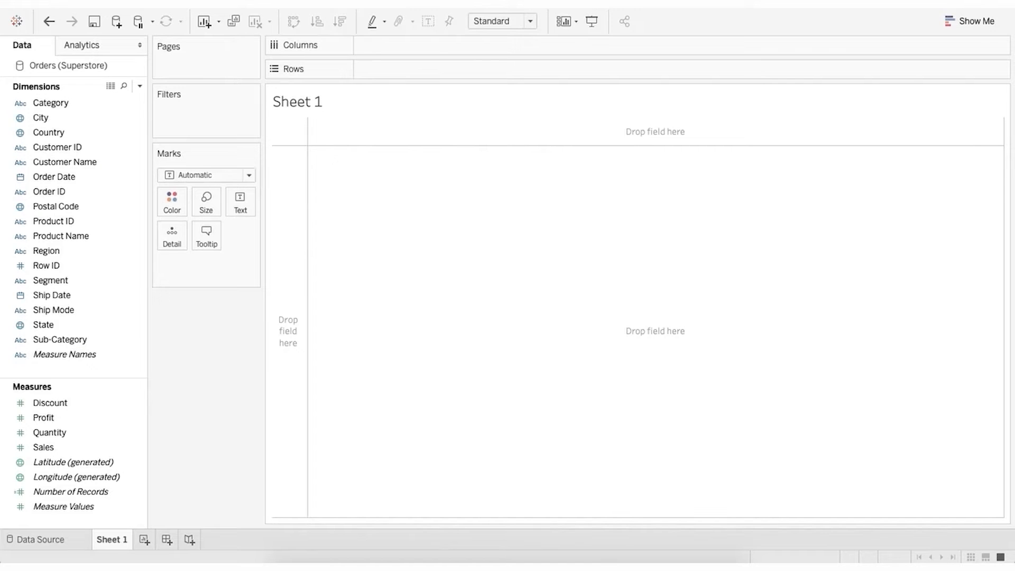
# Step: Add the CoffeeChain.tde extract from the Resources folder as a second data source and look through its columns in the data preview
pyautogui.click(130, 1)
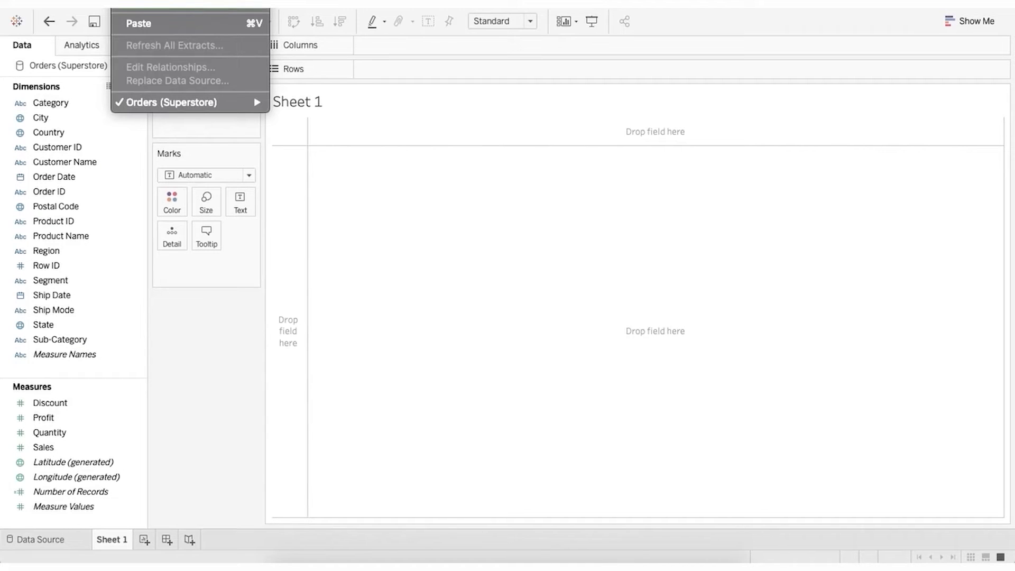
pyautogui.click(158, 7)
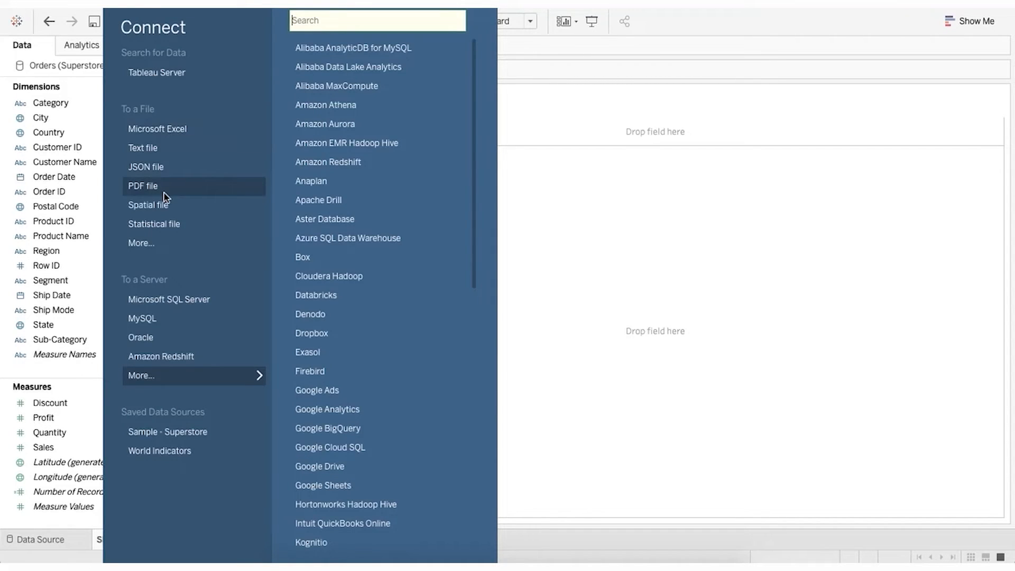
pyautogui.click(164, 244)
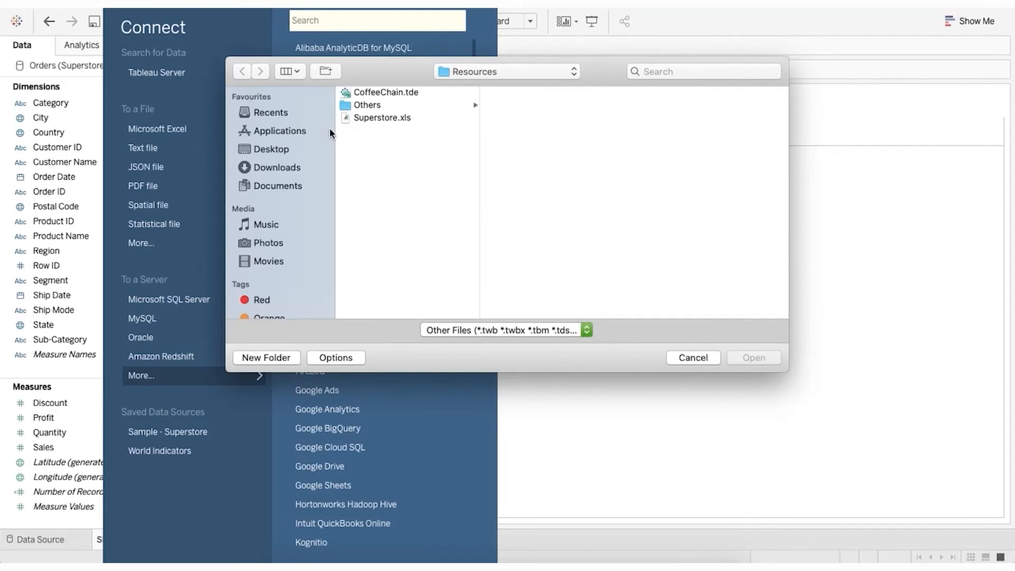
pyautogui.click(382, 93)
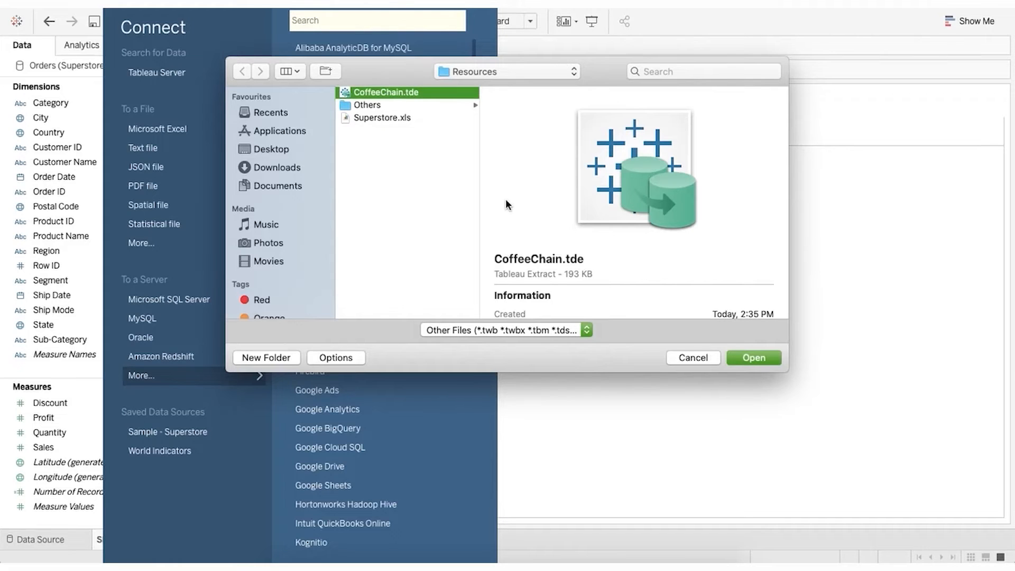
pyautogui.click(752, 359)
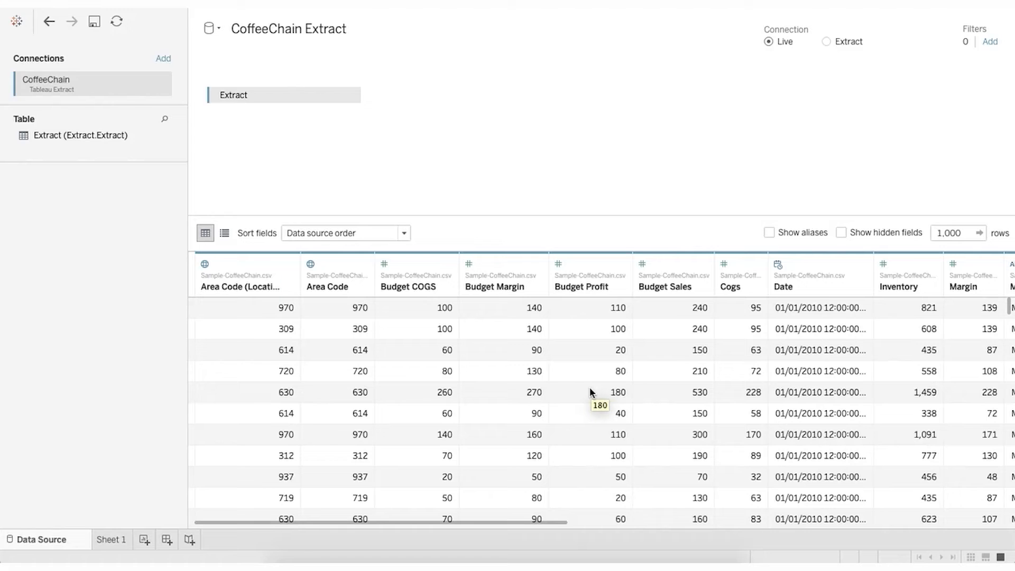
pyautogui.hscroll(6, 590, 390)
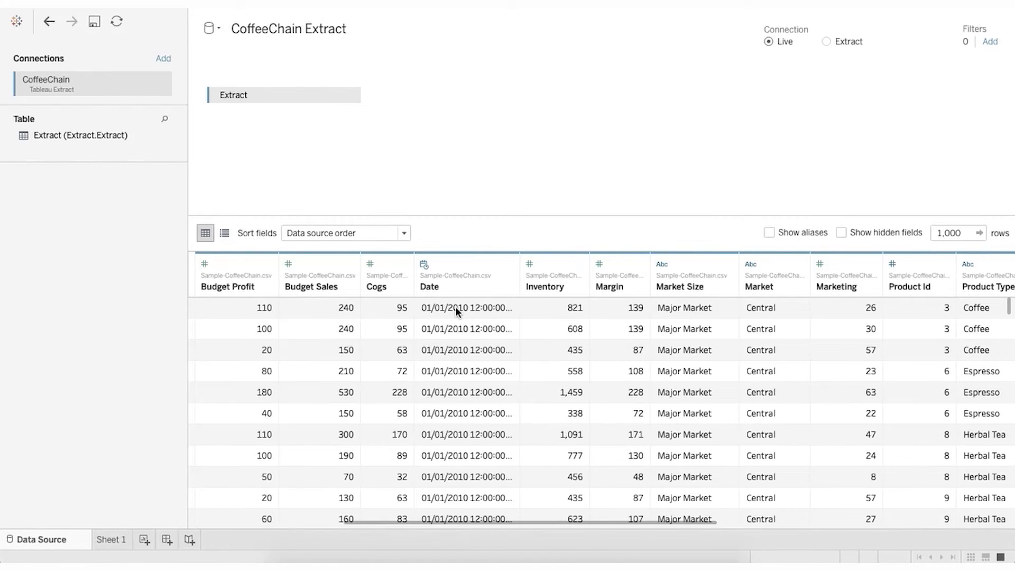
pyautogui.hscroll(3, 595, 311)
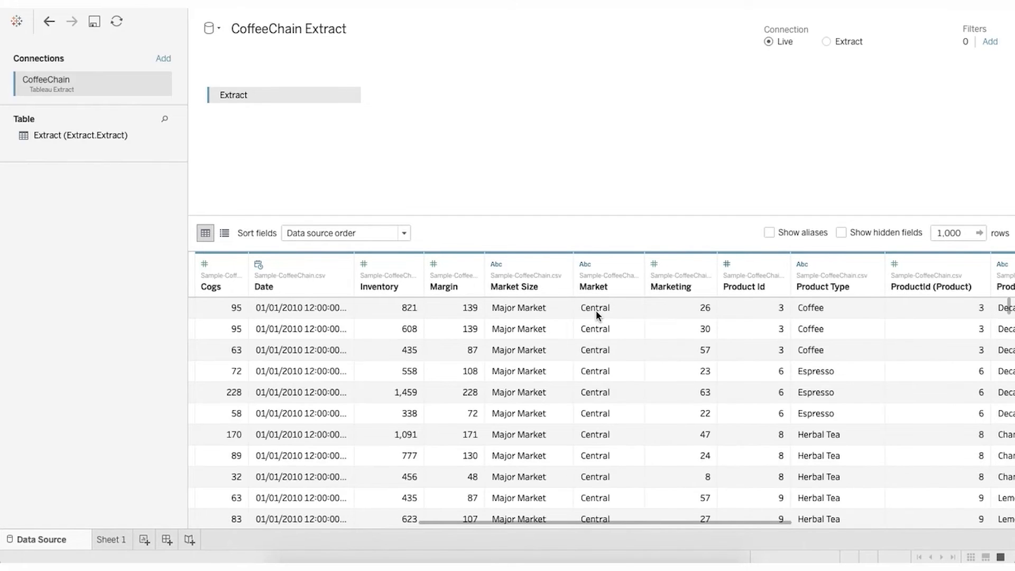
pyautogui.hscroll(2, 660, 311)
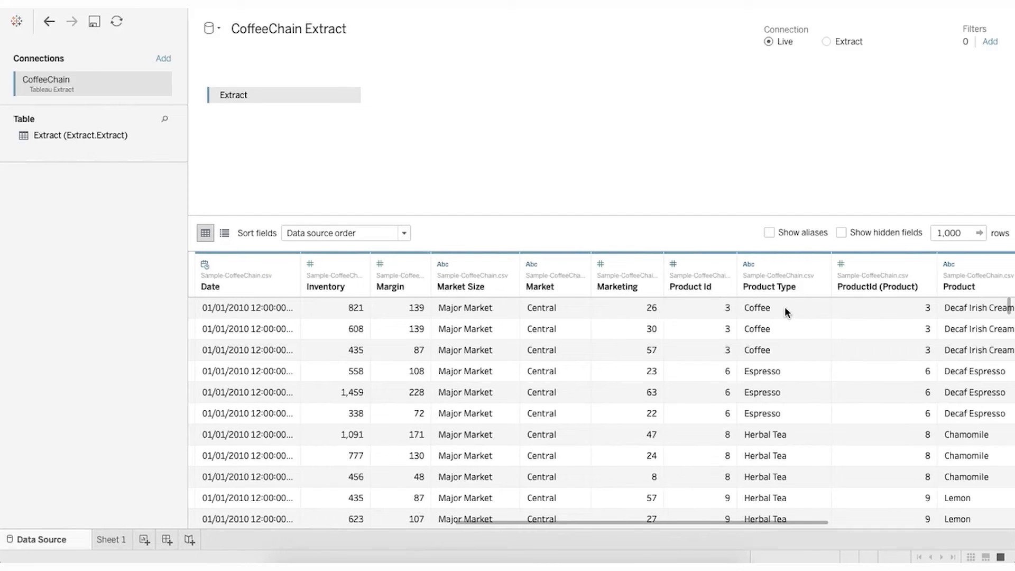
pyautogui.hscroll(3, 785, 312)
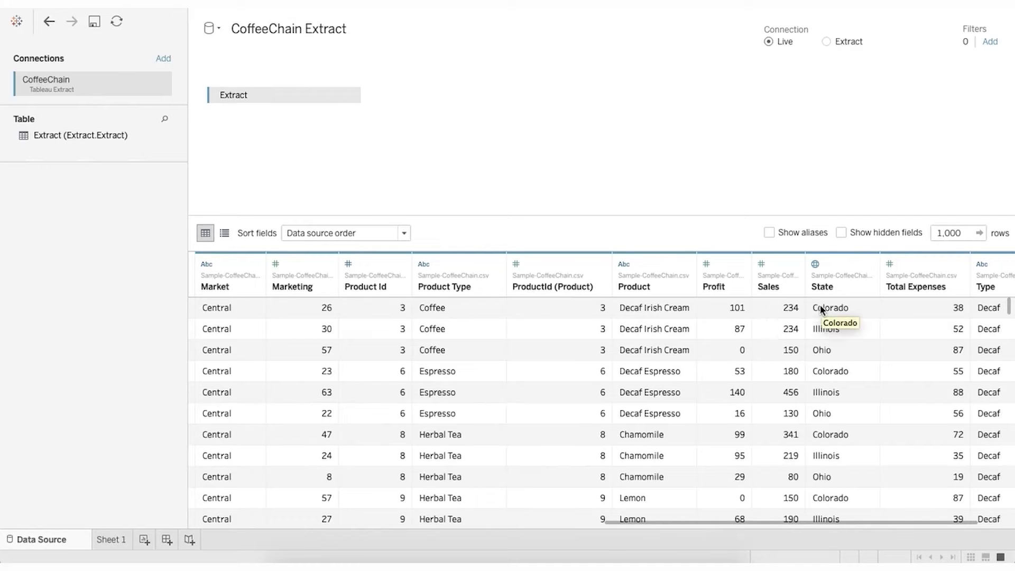
pyautogui.hscroll(1, 847, 315)
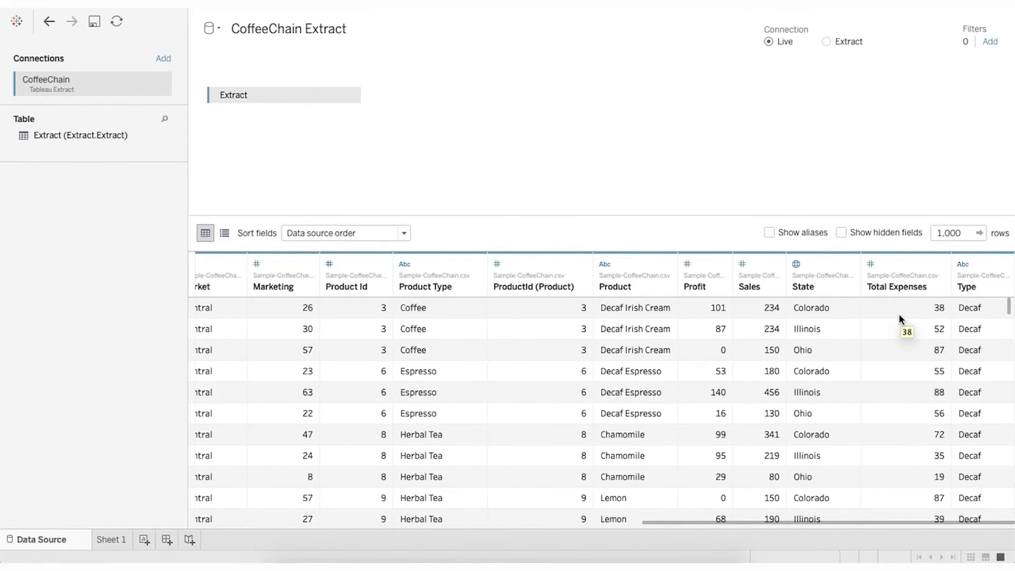
pyautogui.hscroll(-8, 899, 316)
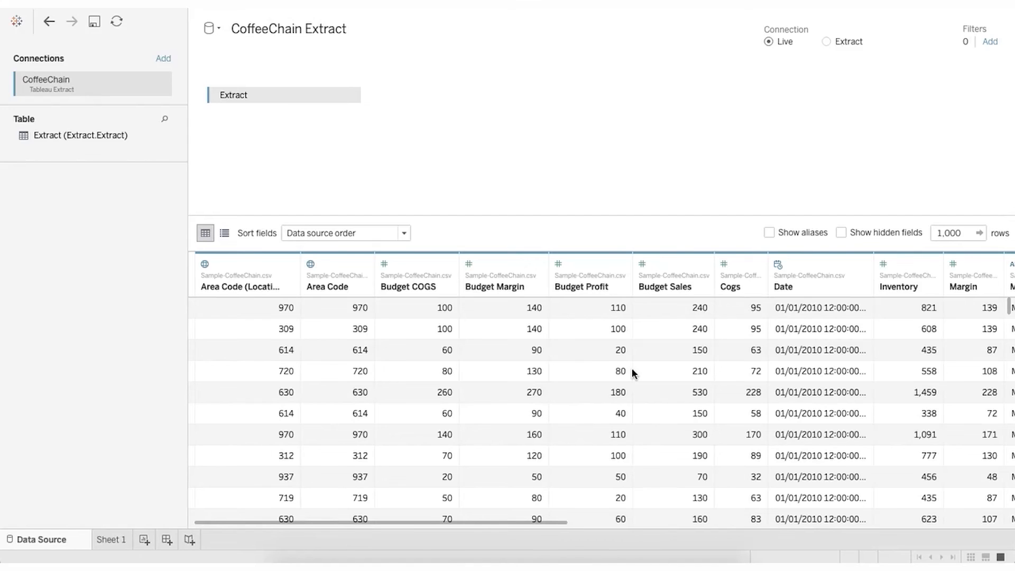
# Step: On Sheet 1, build a bar chart from Orders (Superstore) with State on Rows and the sum of Sales on Columns
pyautogui.click(118, 538)
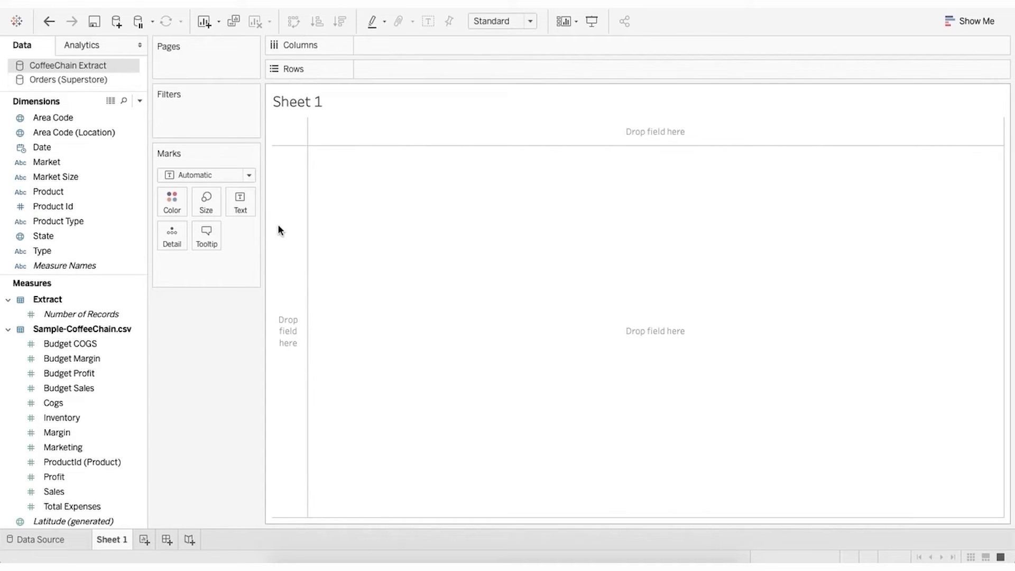
pyautogui.click(67, 81)
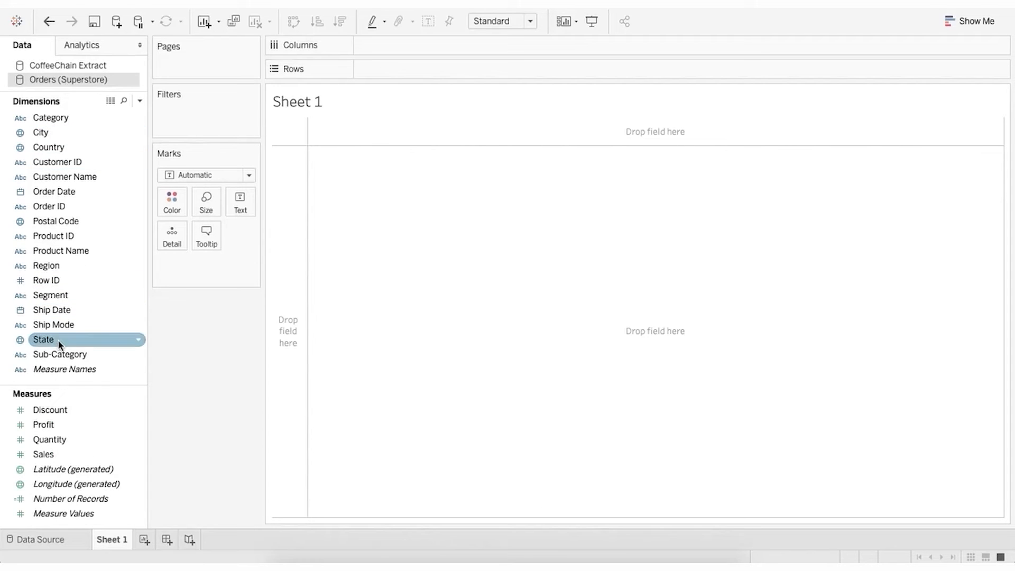
pyautogui.moveTo(60, 350); pyautogui.dragTo(384, 79)
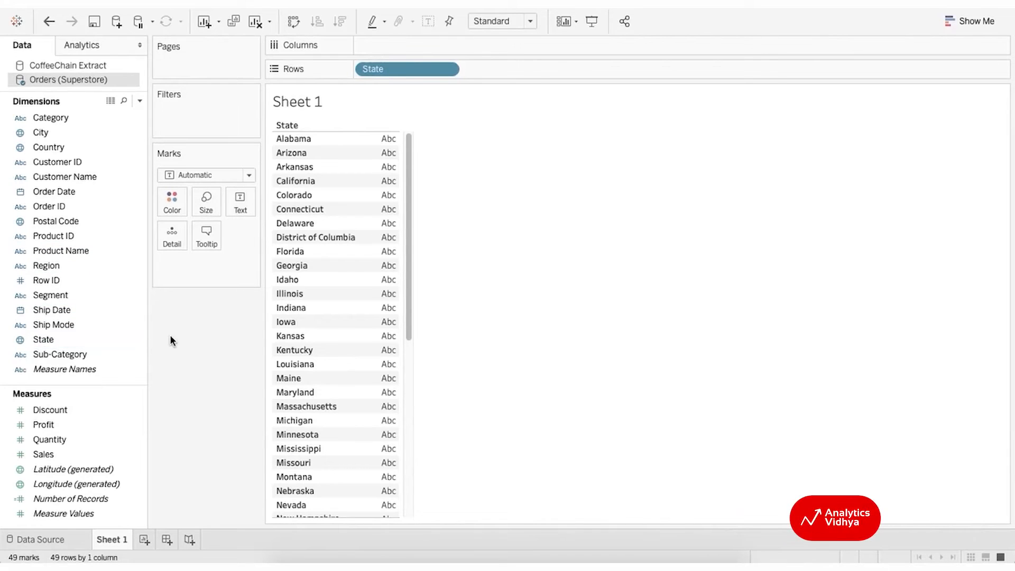
pyautogui.moveTo(67, 454); pyautogui.dragTo(392, 39)
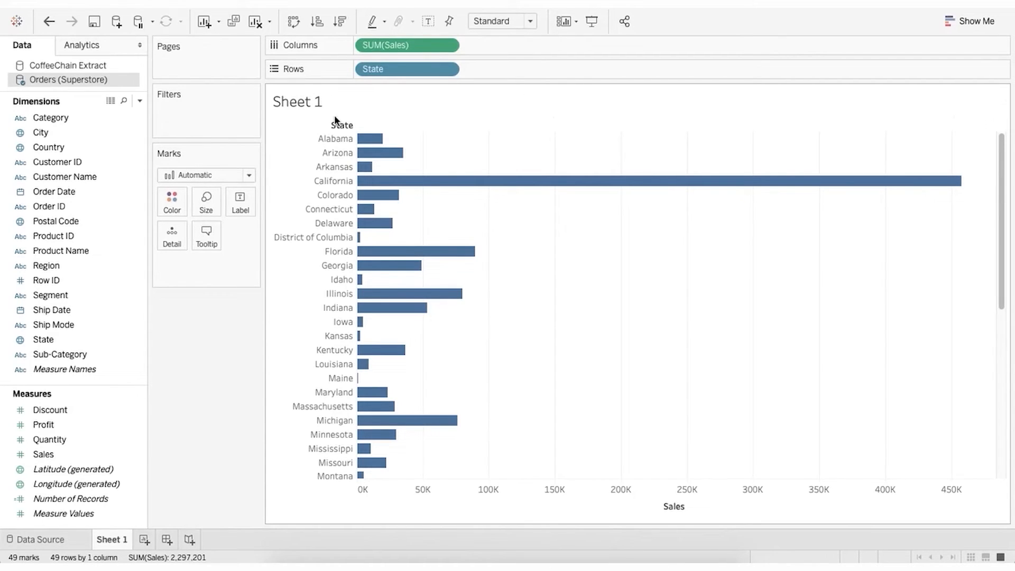
# Step: Blend in the Sales measure from CoffeeChain Extract on Columns beside the Superstore Sales and check the nulls indicator
pyautogui.click(66, 64)
pyautogui.moveTo(67, 487); pyautogui.dragTo(487, 47)
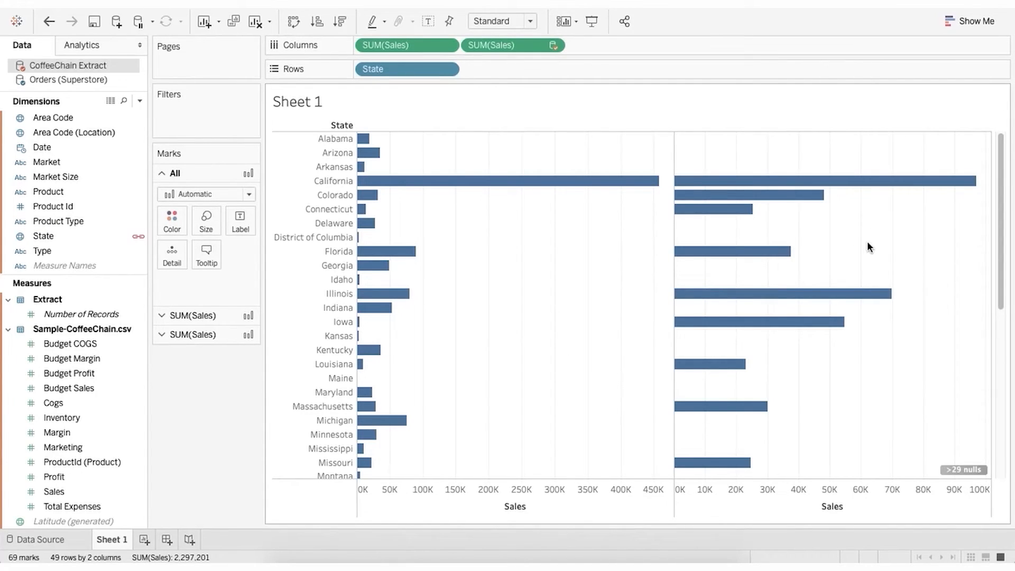
pyautogui.moveTo(966, 471)
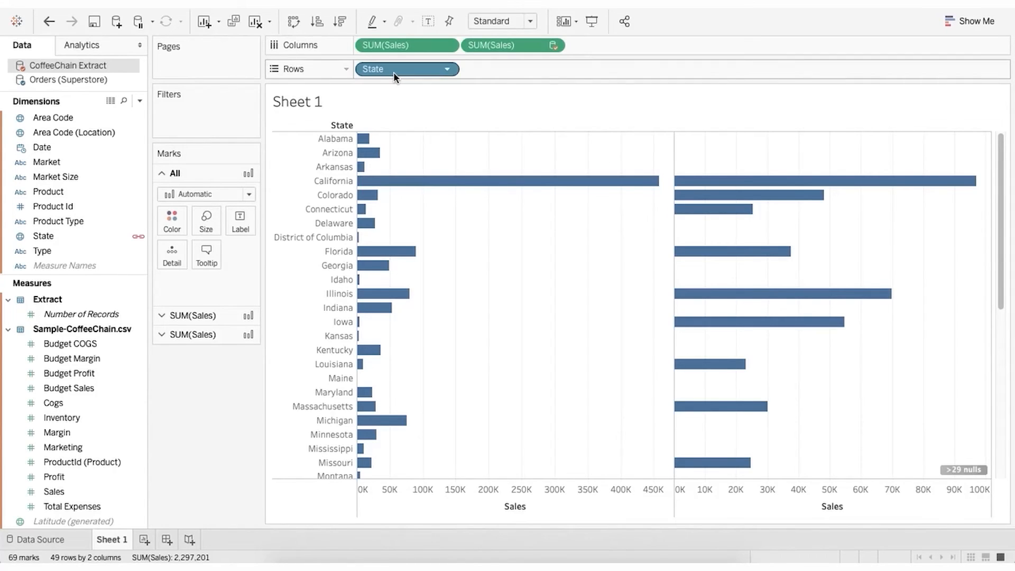
# Step: Clear Sheet 1 by removing State from Rows and both Sales measures from Columns, dismissing the blending warnings
pyautogui.moveTo(393, 72); pyautogui.dragTo(230, 361)
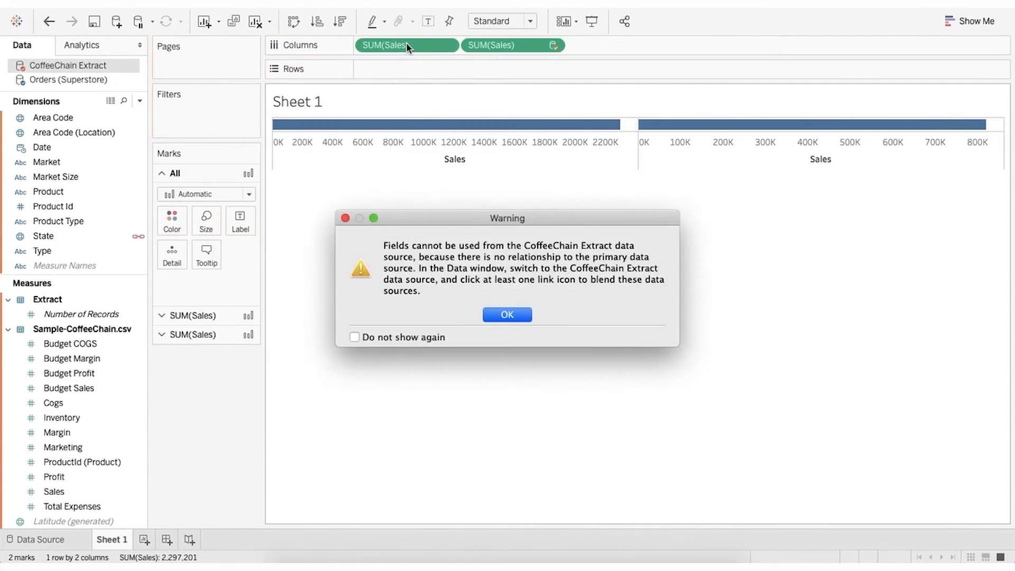
pyautogui.click(500, 314)
pyautogui.moveTo(418, 45); pyautogui.dragTo(251, 370)
pyautogui.click(502, 314)
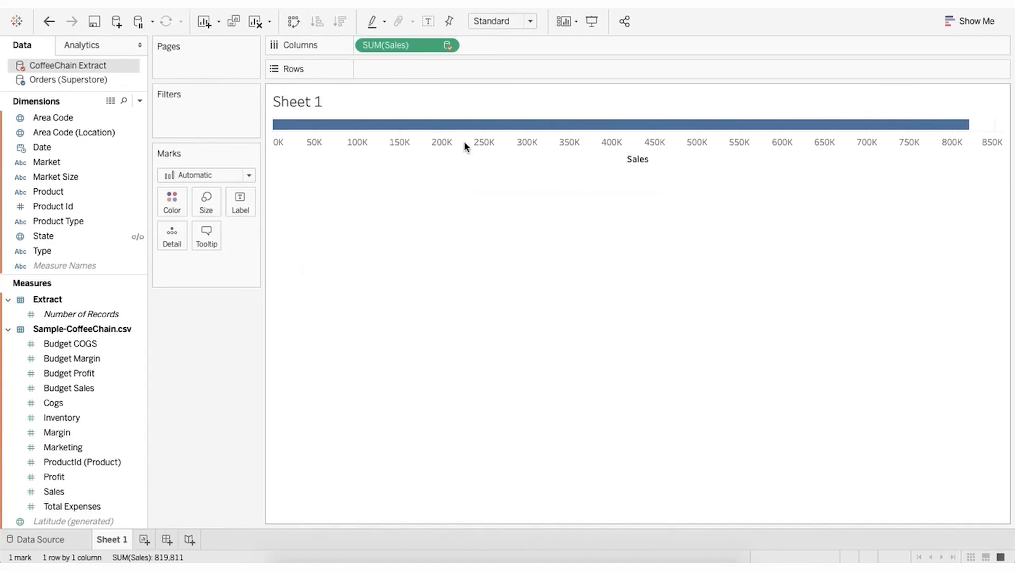
pyautogui.moveTo(406, 47); pyautogui.dragTo(216, 387)
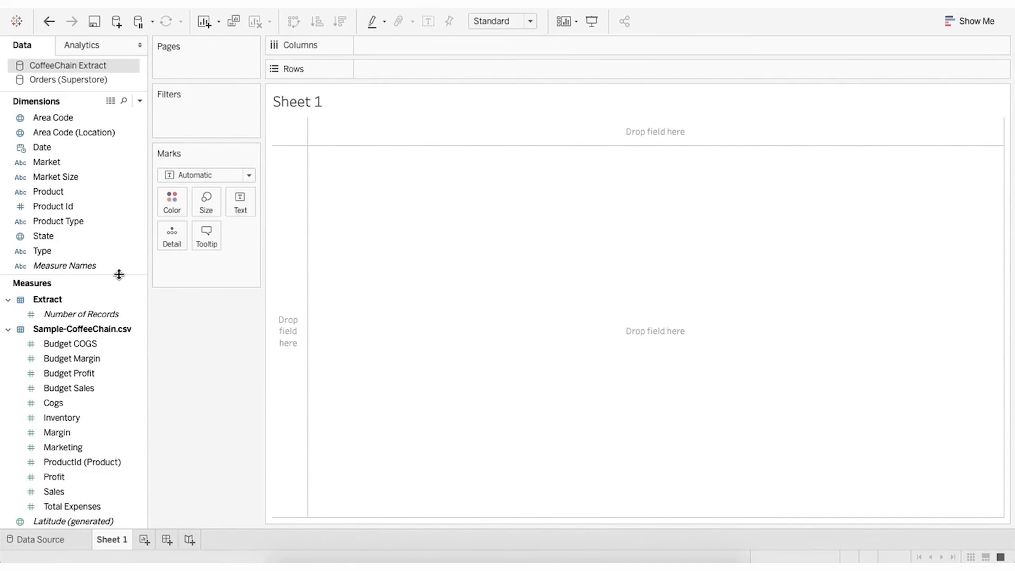
# Step: Build a bar chart from CoffeeChain Extract with State on Rows and the sum of Sales on Columns
pyautogui.moveTo(58, 236); pyautogui.dragTo(385, 74)
pyautogui.moveTo(385, 70); pyautogui.dragTo(384, 70)
pyautogui.moveTo(66, 494); pyautogui.dragTo(377, 48)
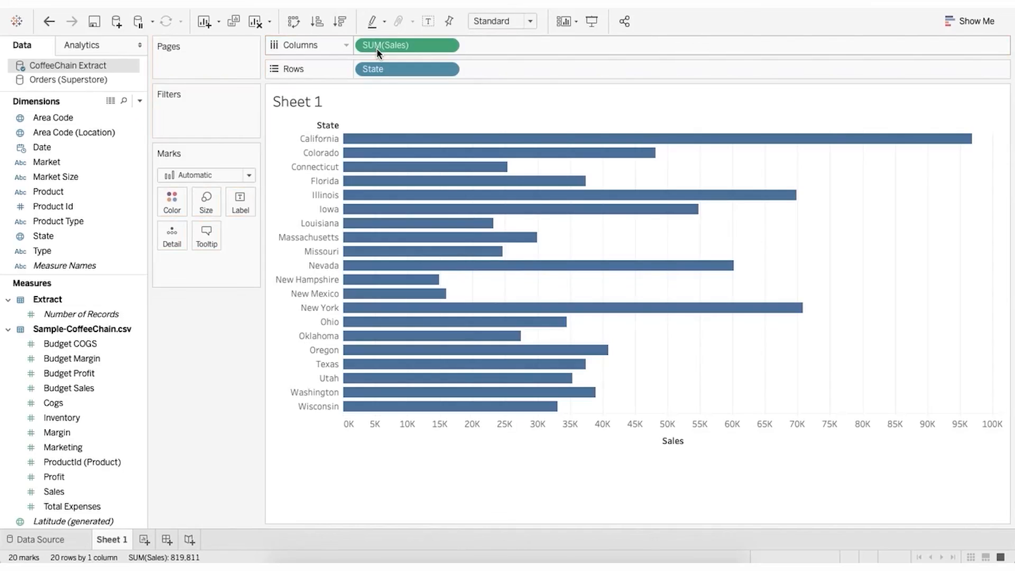
# Step: Blend in the Sales measure from Orders (Superstore) on Columns beside the CoffeeChain Sales
pyautogui.click(85, 80)
pyautogui.click(58, 457)
pyautogui.moveTo(60, 462); pyautogui.dragTo(486, 54)
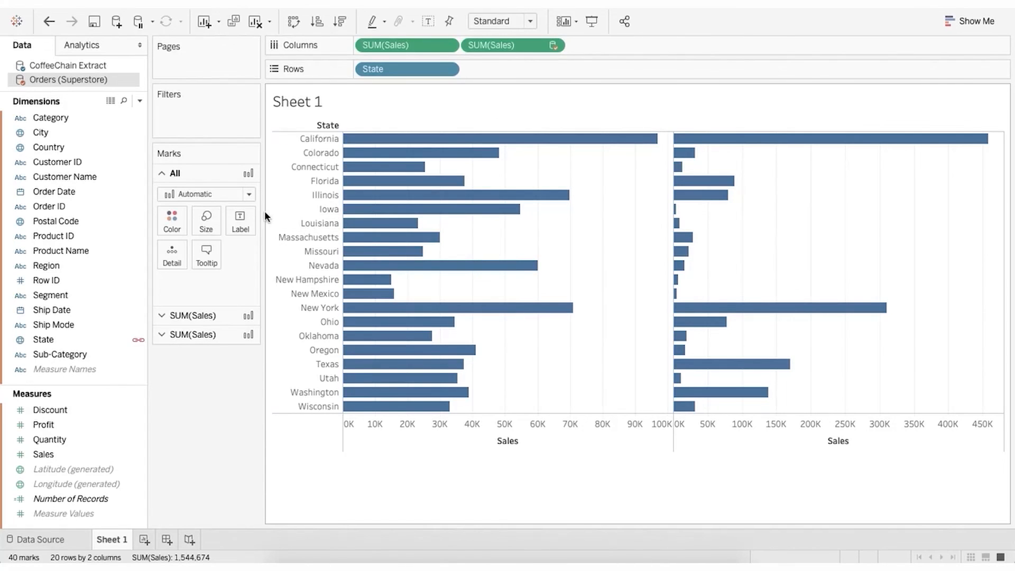
# Step: Change the mark type of both Sales charts to Area and combine them on a dual axis
pyautogui.click(234, 196)
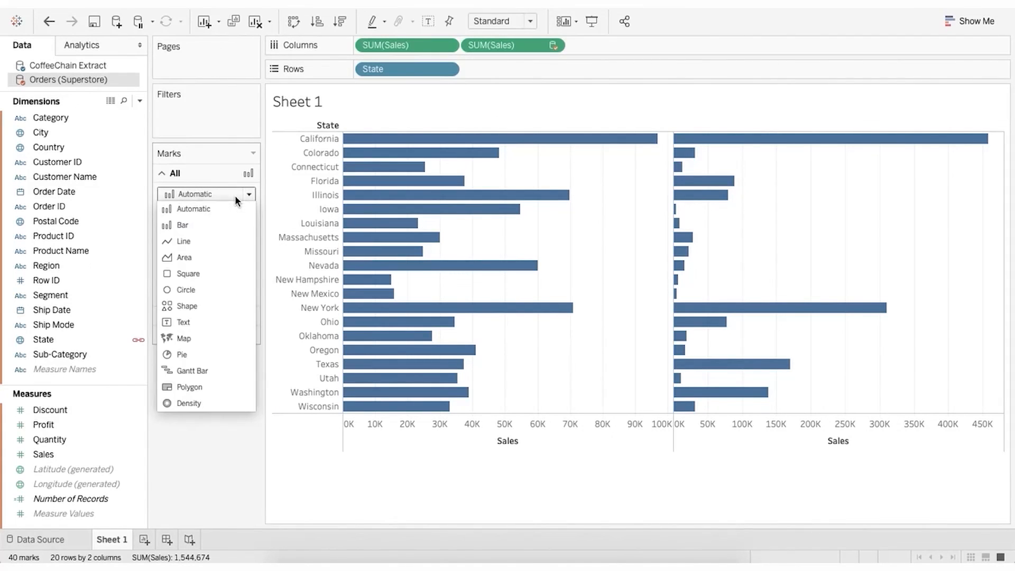
pyautogui.click(199, 260)
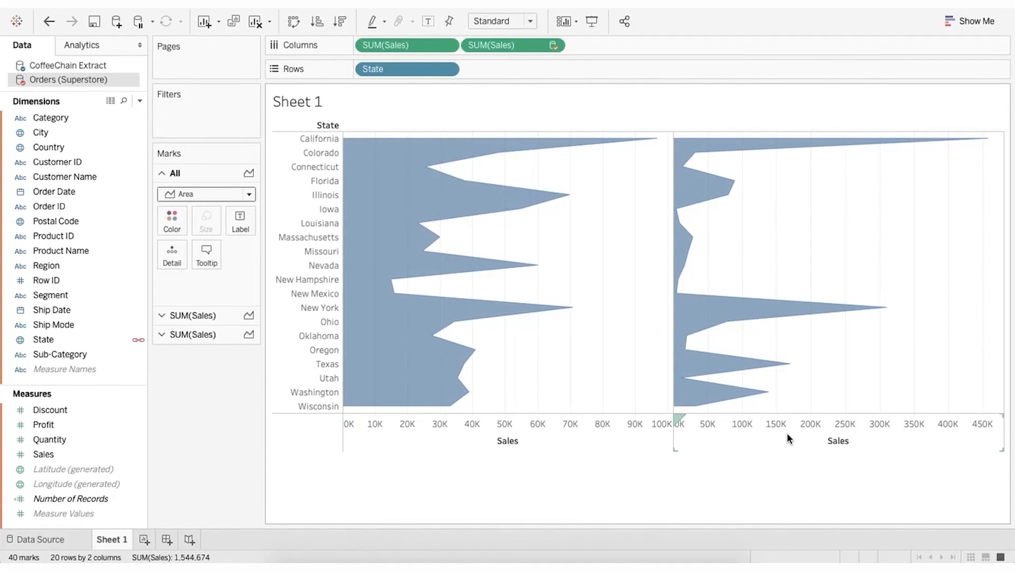
pyautogui.rightClick(819, 432)
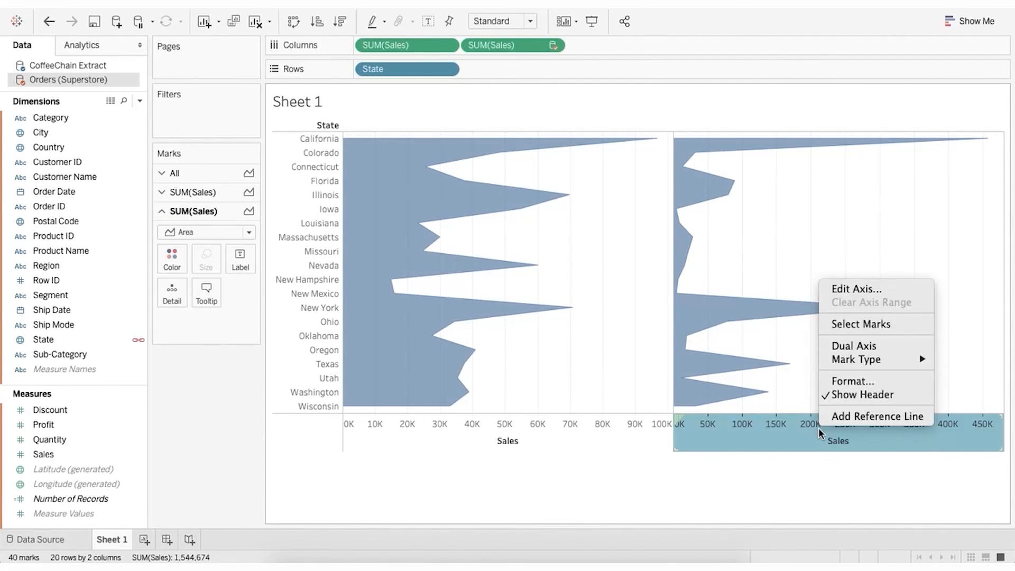
pyautogui.click(829, 347)
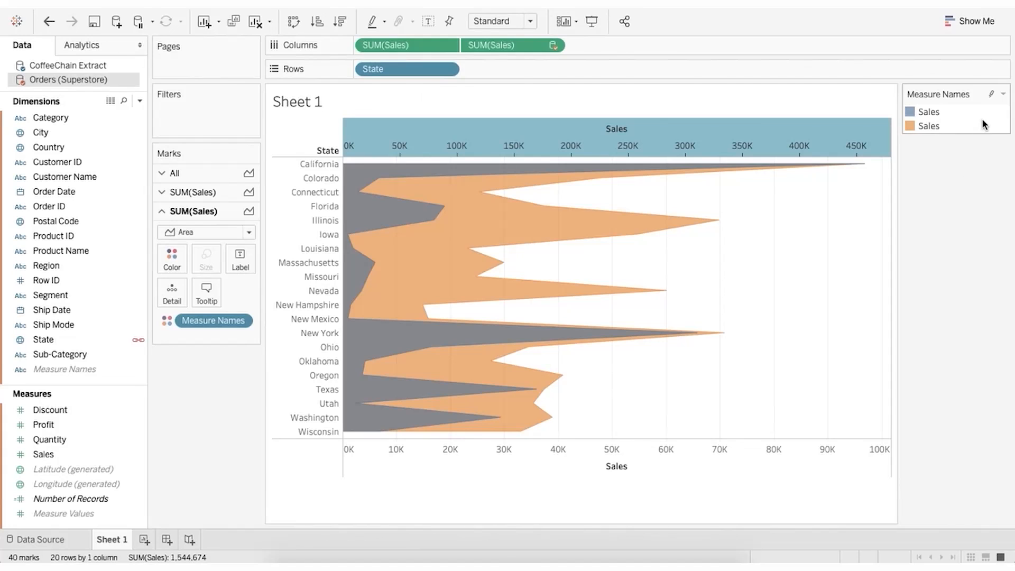
# Step: Recolor the first Sales item in the Measure Names legend to brown from the Automatic palette
pyautogui.click(1004, 94)
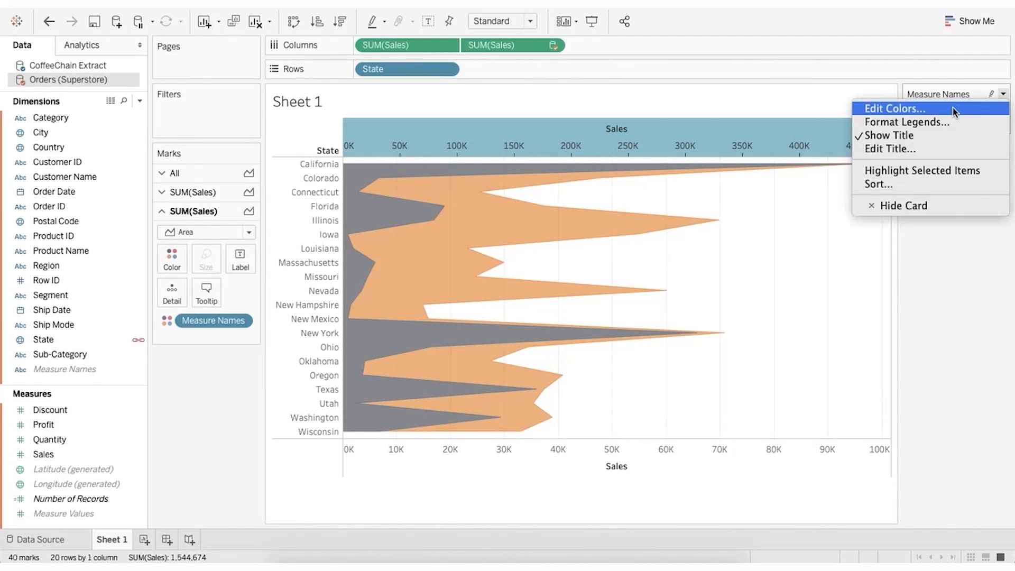
pyautogui.click(955, 111)
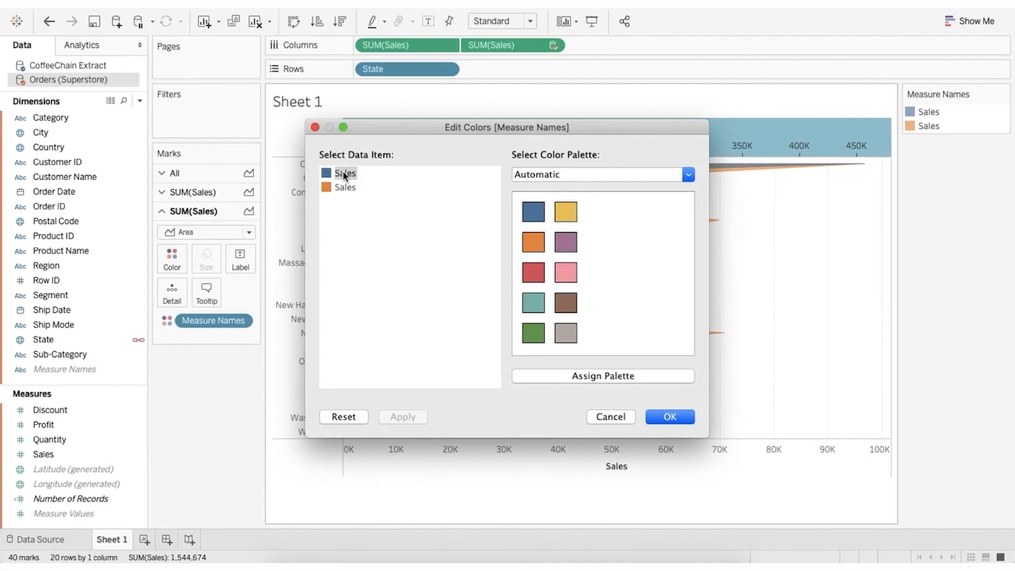
pyautogui.click(565, 303)
pyautogui.click(674, 422)
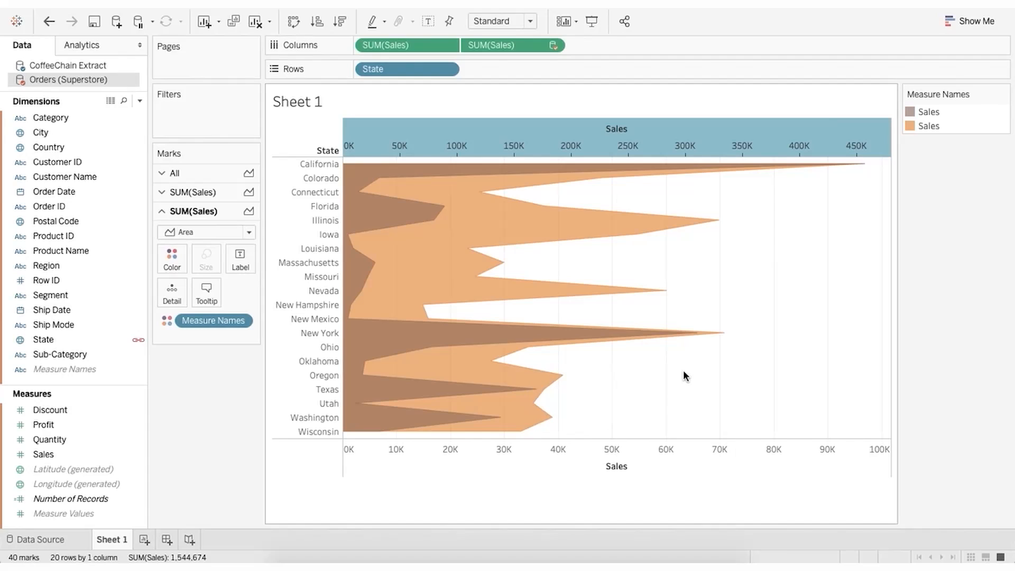